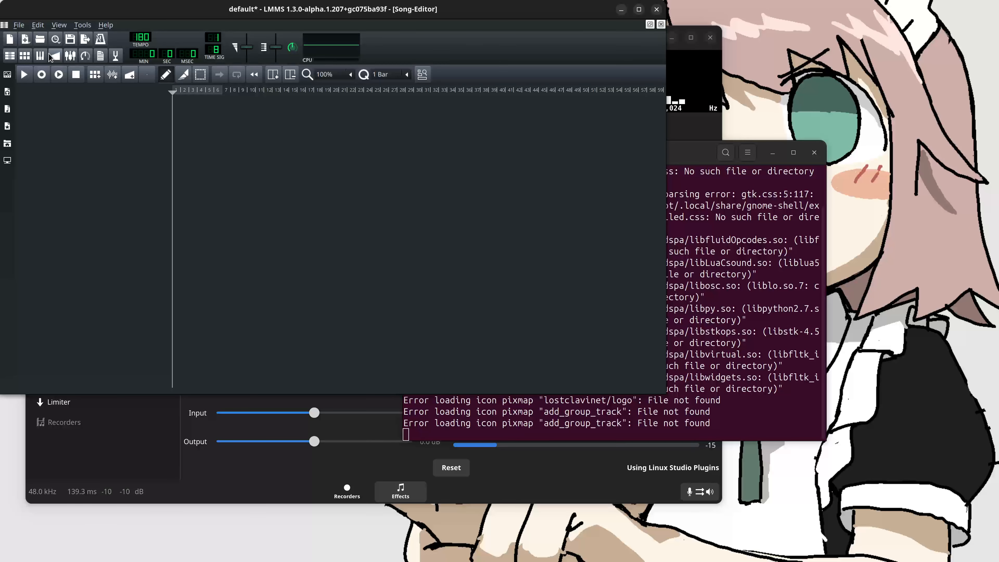
# Open the recent project slew_distortion_test_7.mmpz, enlarge the program window to full screen and show the mixer.
pyautogui.click(56, 40)
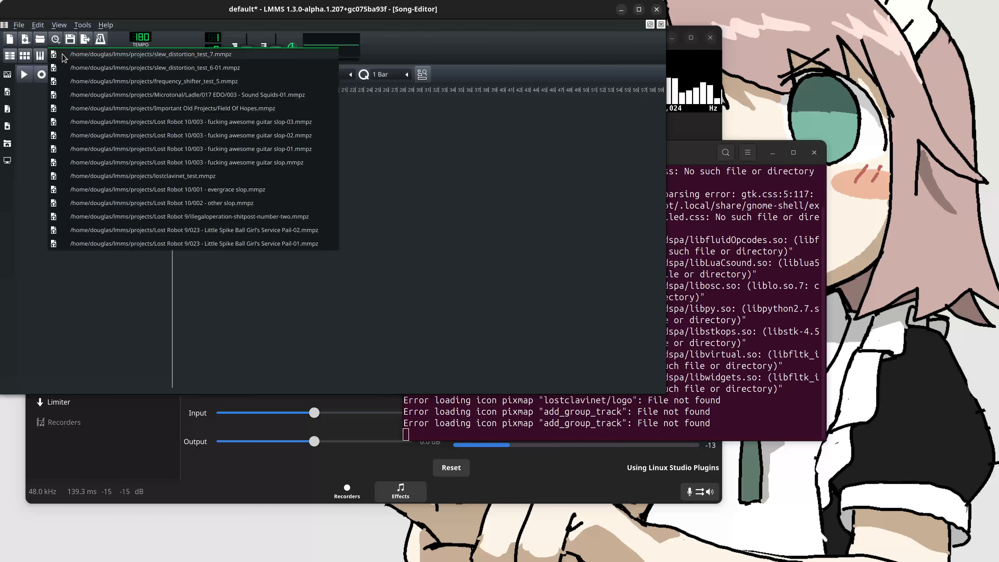
pyautogui.click(64, 54)
pyautogui.doubleClick(303, 7)
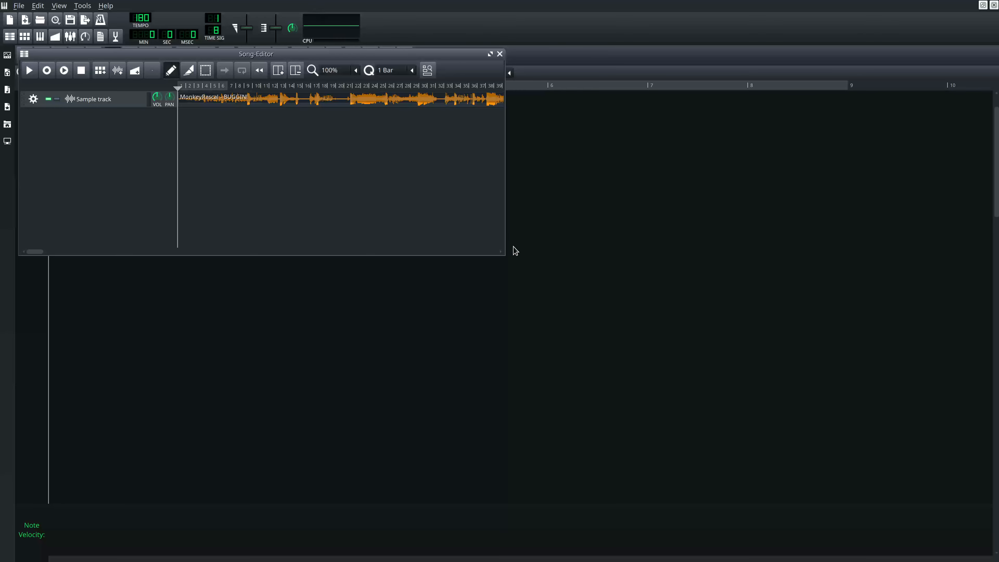
pyautogui.click(70, 36)
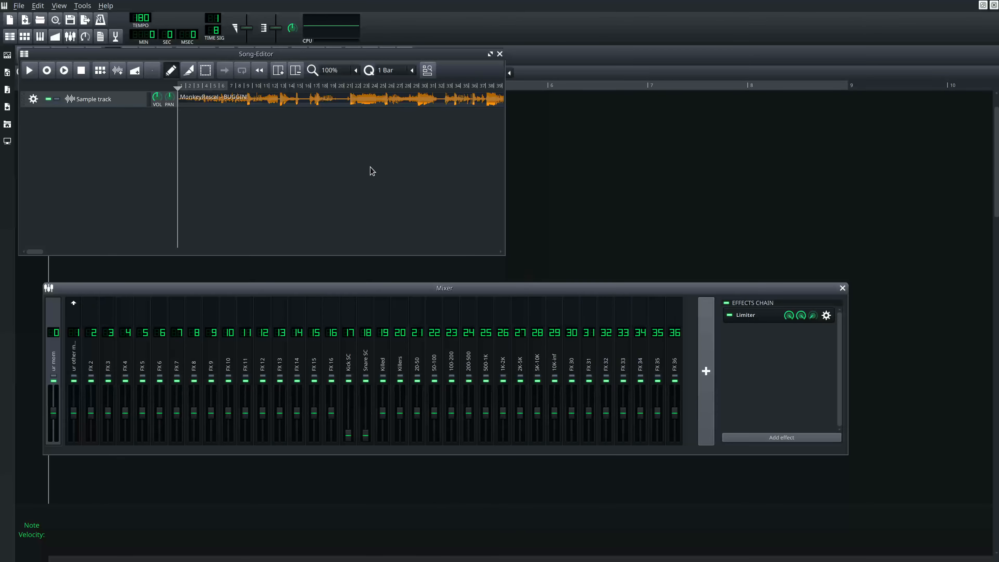
# Set the playhead about 13 seconds into the sample track and play a short preview.
pyautogui.scroll(-3, 327, 147)
pyautogui.click(227, 86)
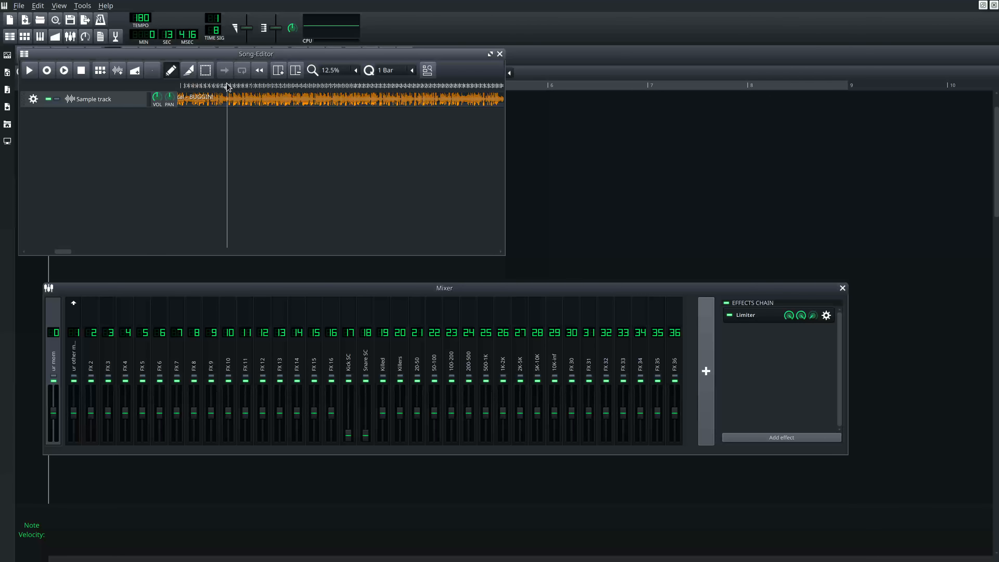
pyautogui.moveTo(65, 252); pyautogui.dragTo(36, 251)
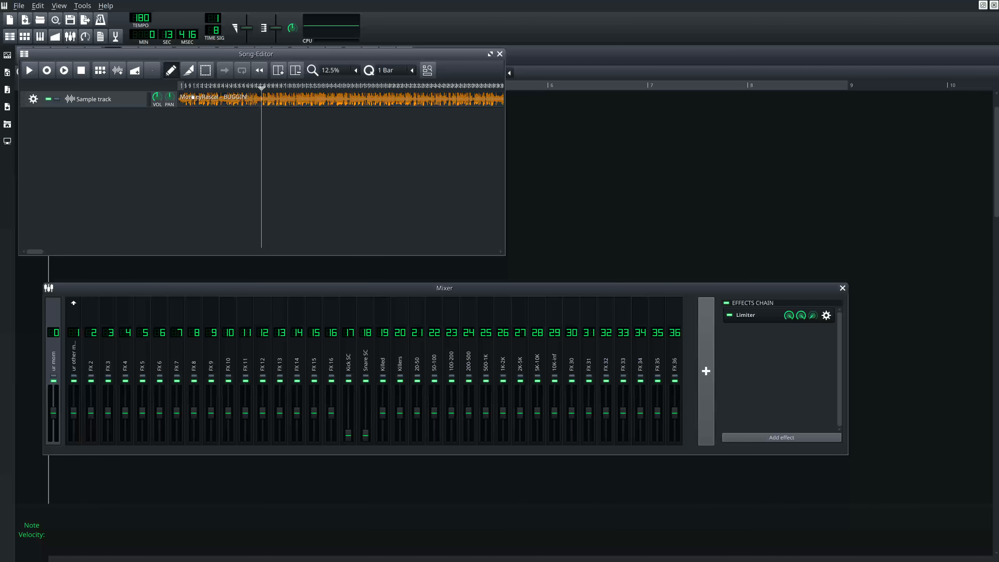
pyautogui.press('space')
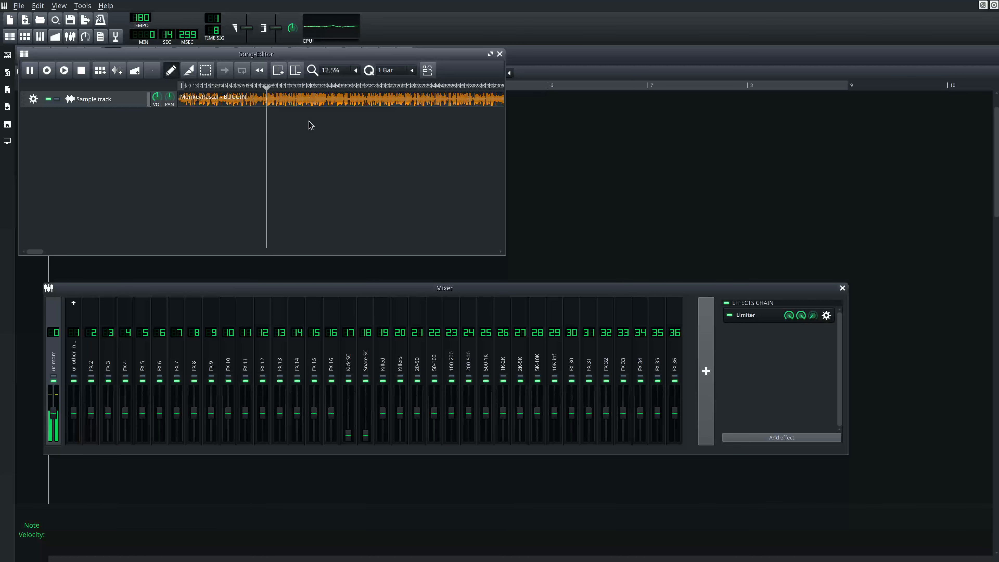
pyautogui.press('space')
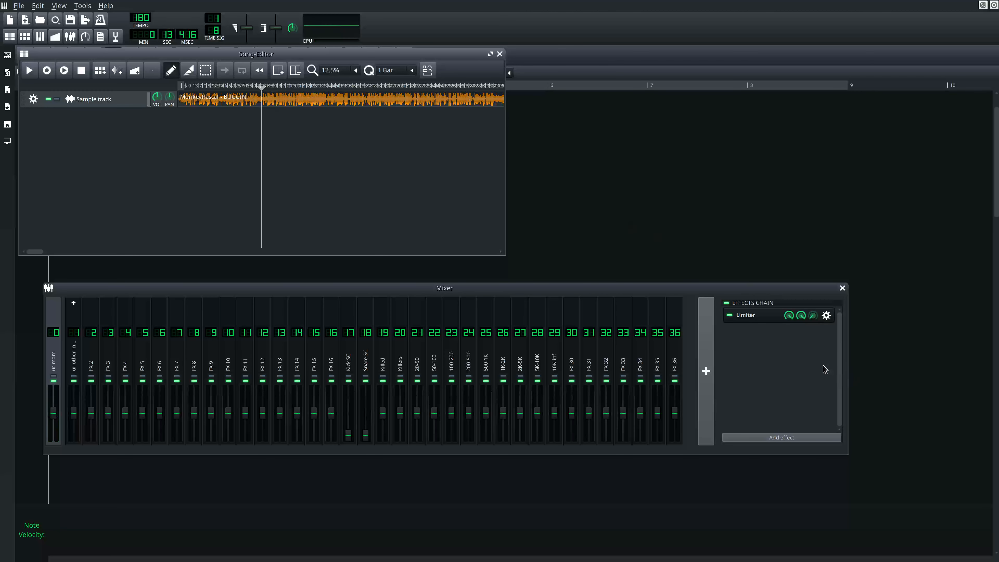
# Look over the Limiter's controls and add Slew Distortion above it in the master channel's effects chain.
pyautogui.click(827, 316)
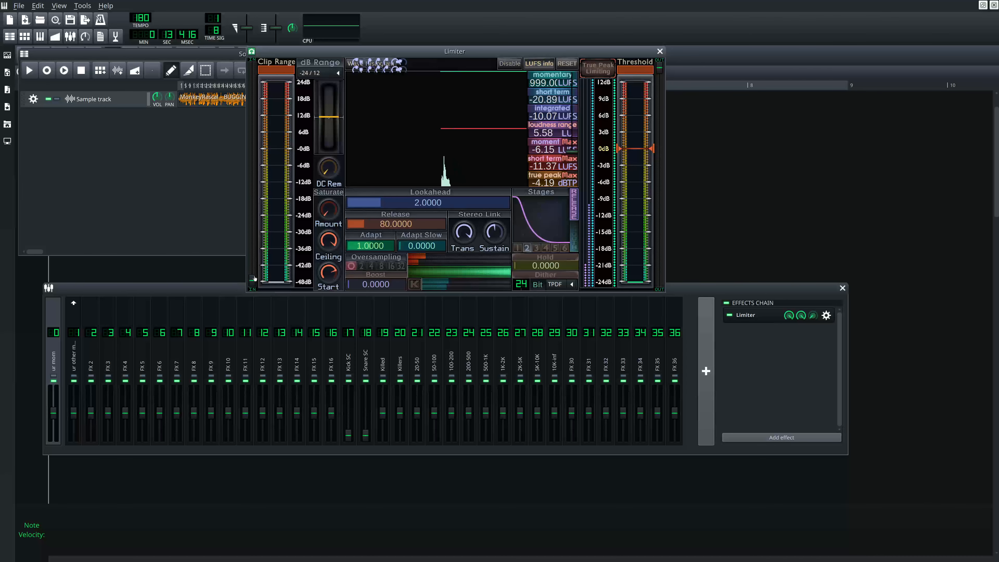
pyautogui.click(660, 52)
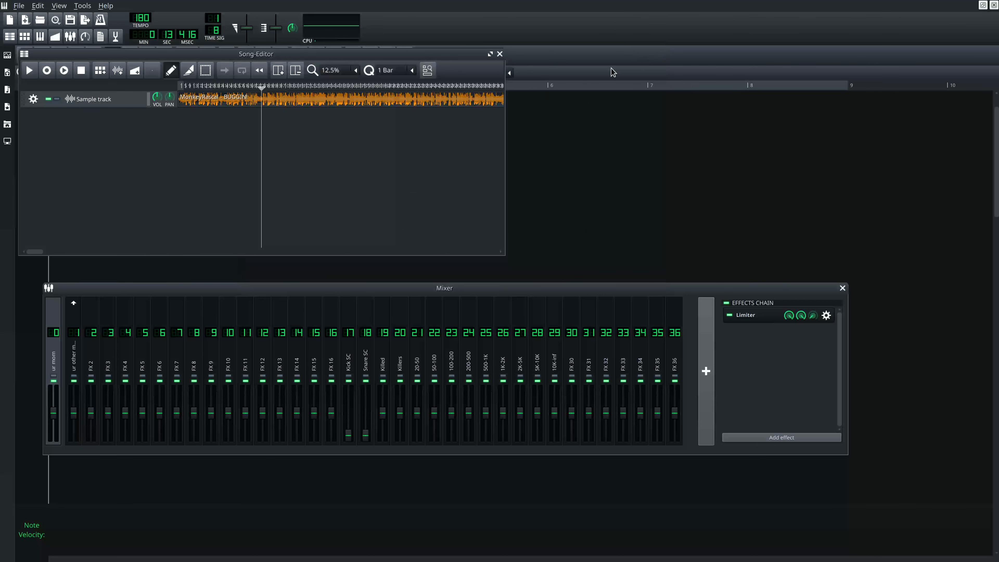
pyautogui.click(761, 433)
pyautogui.write('slew')
pyautogui.press('Return')
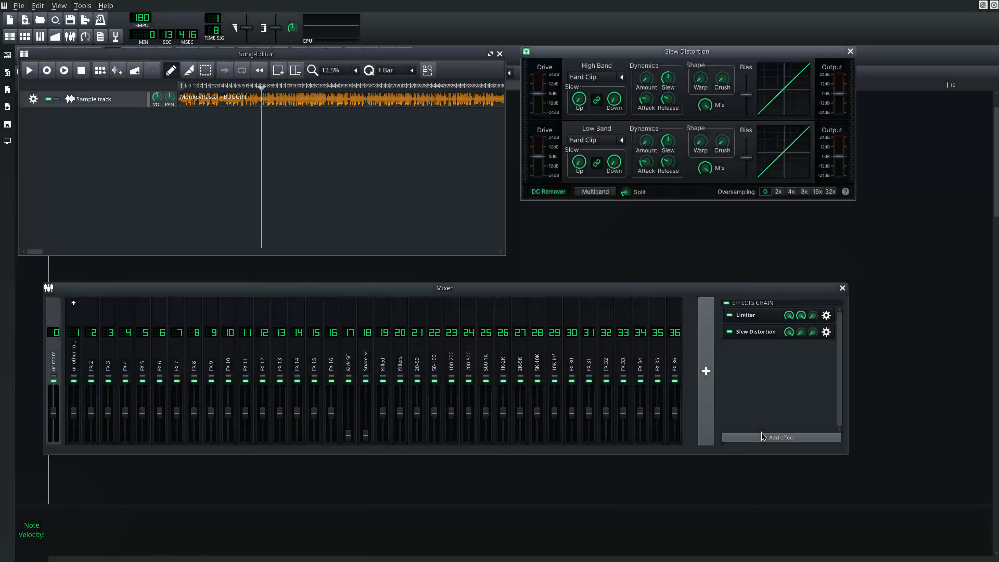
pyautogui.moveTo(774, 337); pyautogui.dragTo(772, 319)
# Reposition the Slew Distortion and Mixer windows so that they are clear of each other.
pyautogui.moveTo(687, 51); pyautogui.dragTo(688, 104)
pyautogui.moveTo(605, 104)
pyautogui.mouseDown()
pyautogui.moveTo(696, 101)
pyautogui.moveTo(269, 165)
pyautogui.moveTo(562, 157)
pyautogui.moveTo(593, 112)
pyautogui.mouseUp()
pyautogui.click(238, 161)
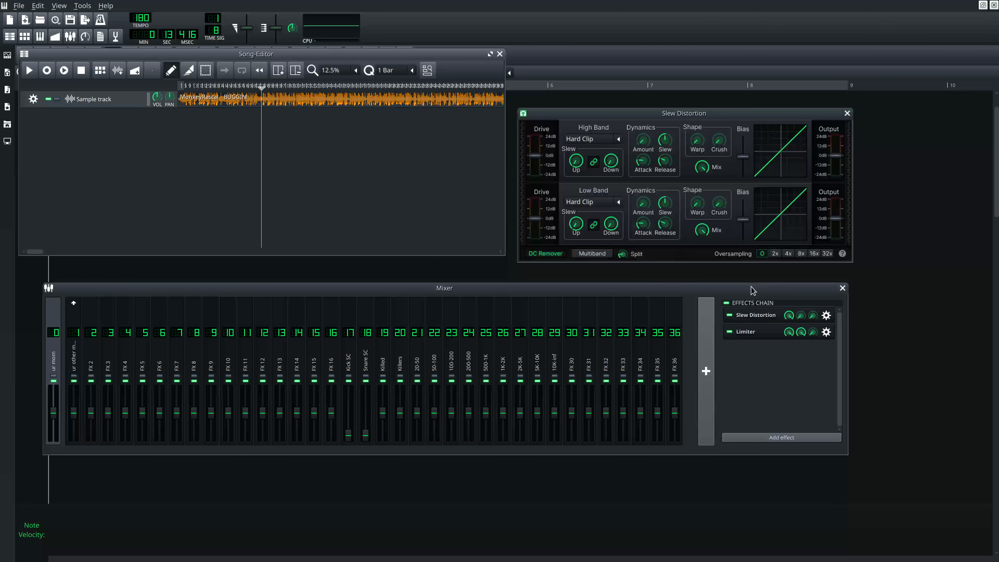
pyautogui.moveTo(751, 287); pyautogui.dragTo(741, 280)
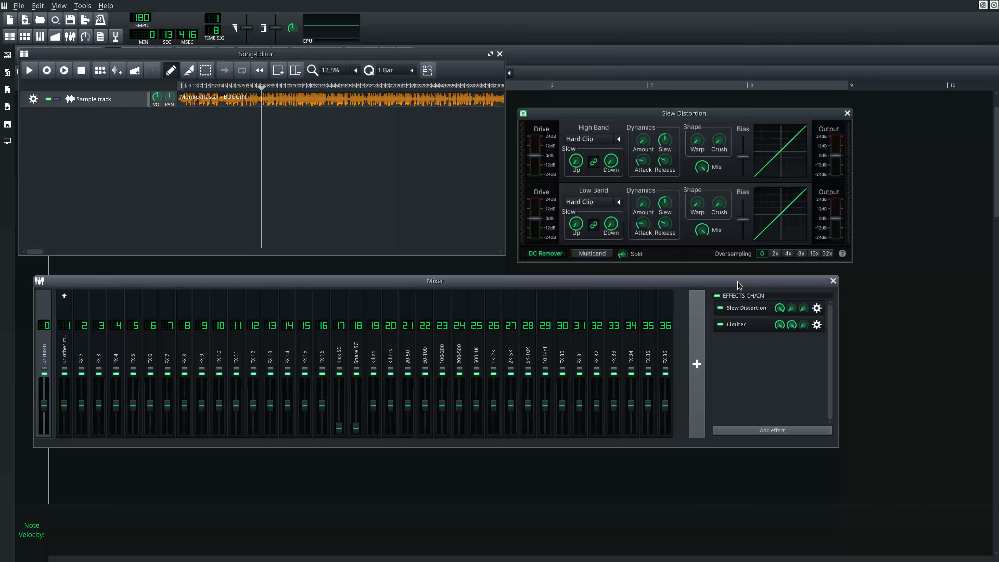
# Add the Chebyshev distortion effect to the master channel and move it above Slew Distortion in the chain.
pyautogui.click(757, 431)
pyautogui.write('distort')
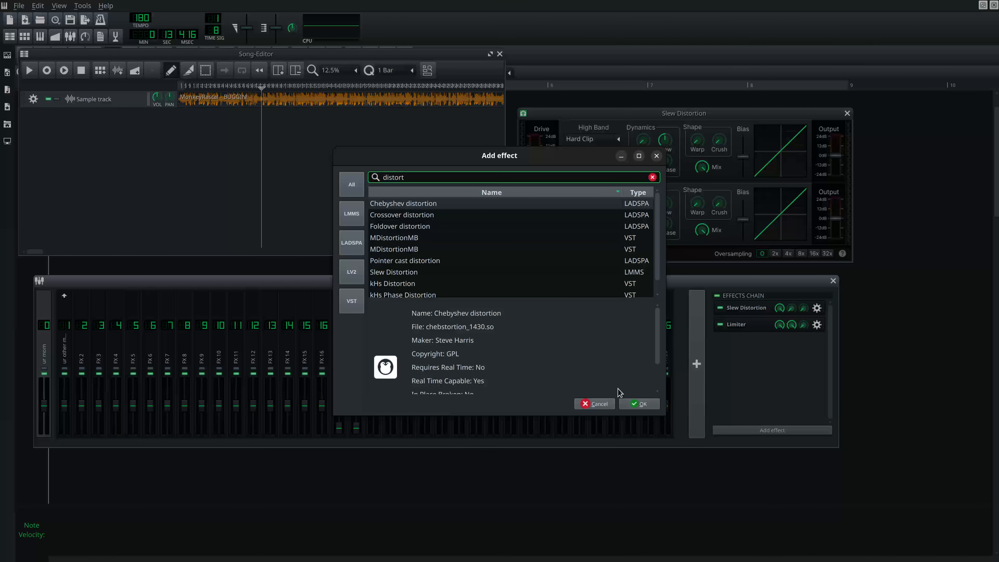
pyautogui.click(638, 403)
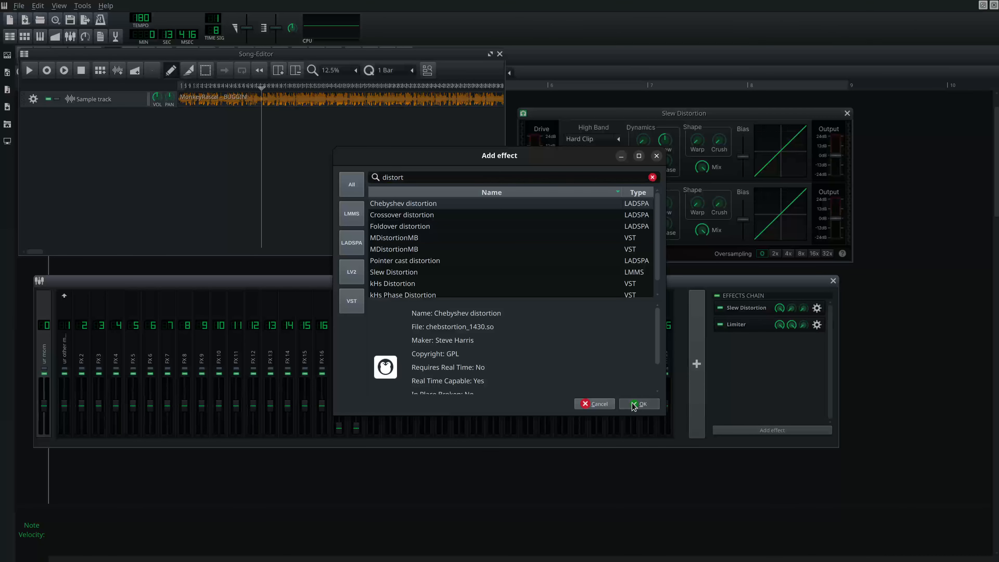
pyautogui.moveTo(765, 342); pyautogui.dragTo(747, 307)
# Play the track while raising the linked distortion amount of Chebyshev distortion, and stop playback.
pyautogui.click(463, 223)
pyautogui.press('space')
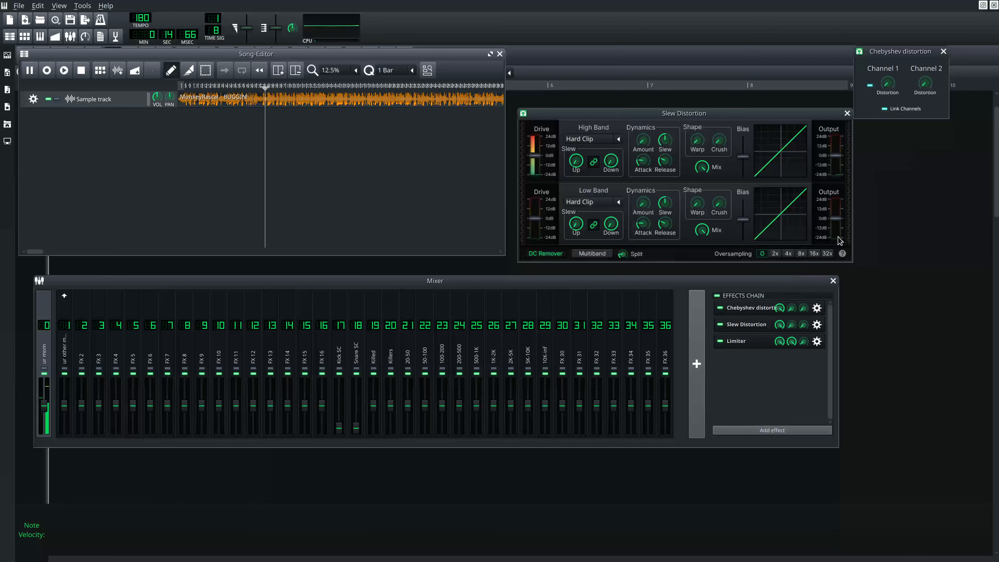
pyautogui.moveTo(887, 83); pyautogui.dragTo(906, 12)
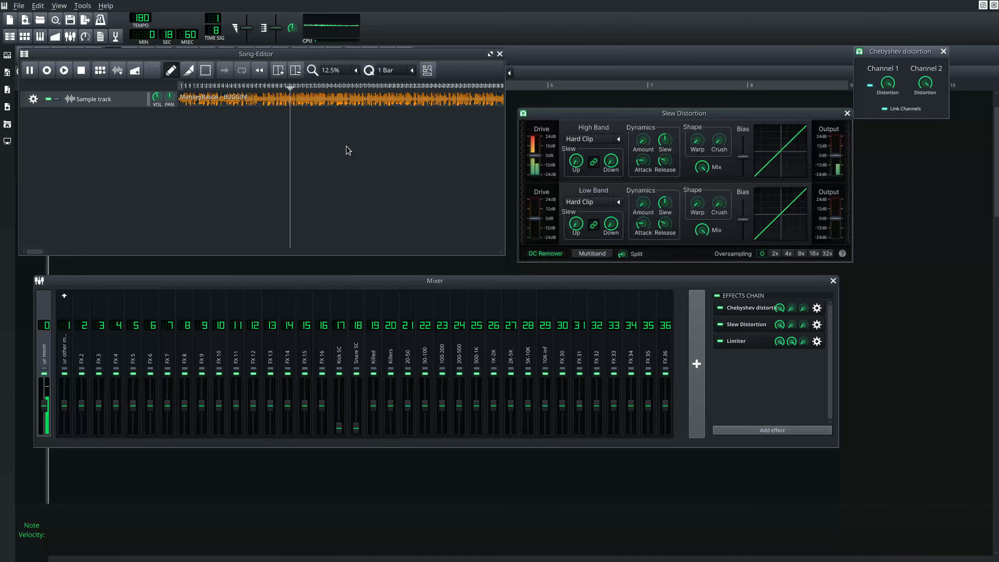
pyautogui.click(346, 151)
pyautogui.press('space')
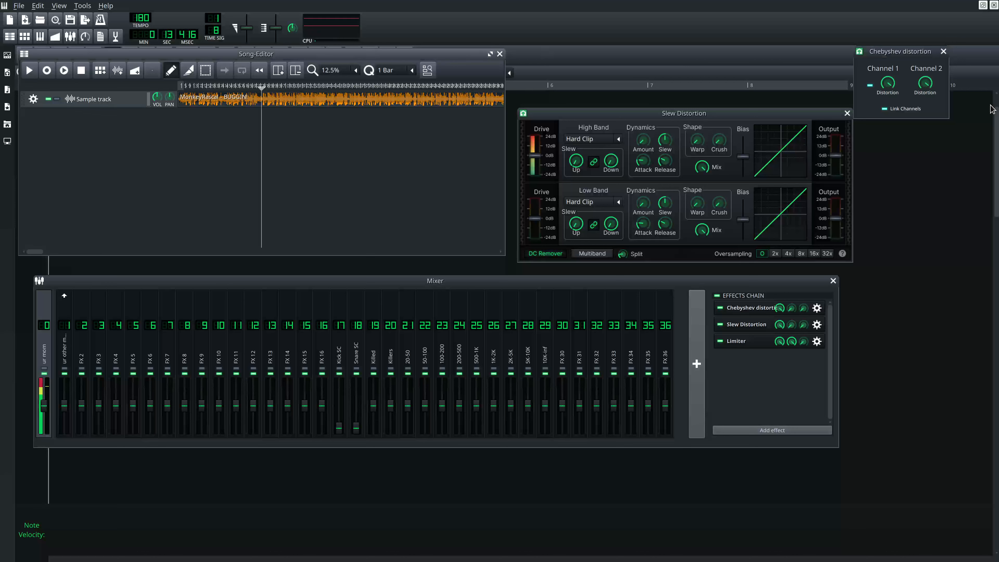
# Remove Chebyshev distortion from the master effects chain and preview the track briefly.
pyautogui.rightClick(747, 315)
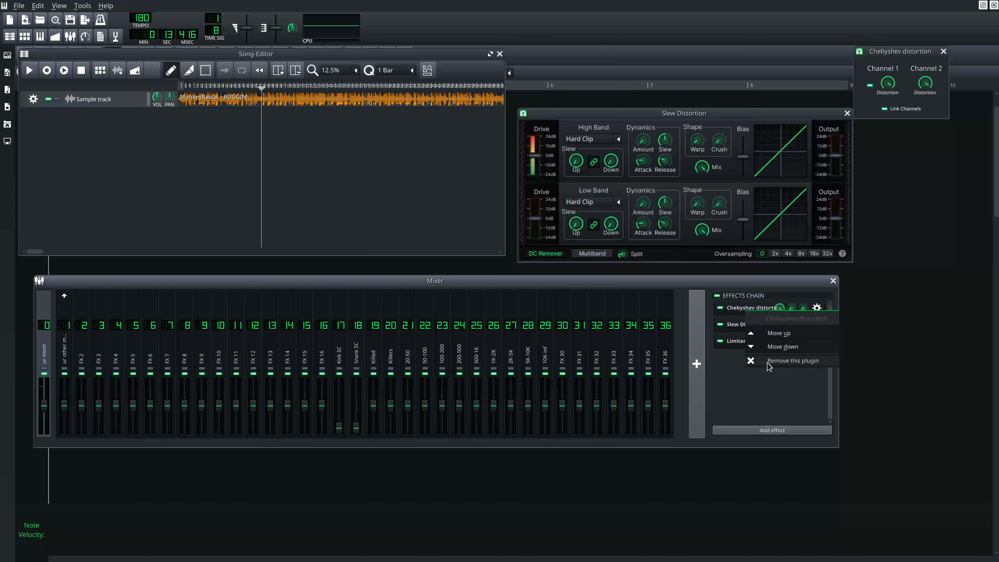
pyautogui.click(771, 364)
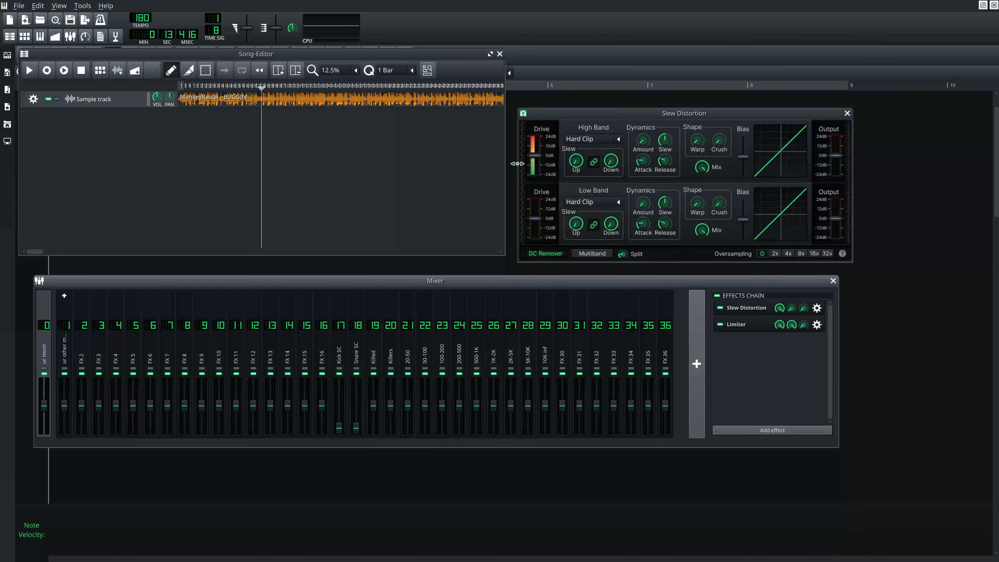
pyautogui.click(374, 183)
pyautogui.press('space')
pyautogui.press('space')
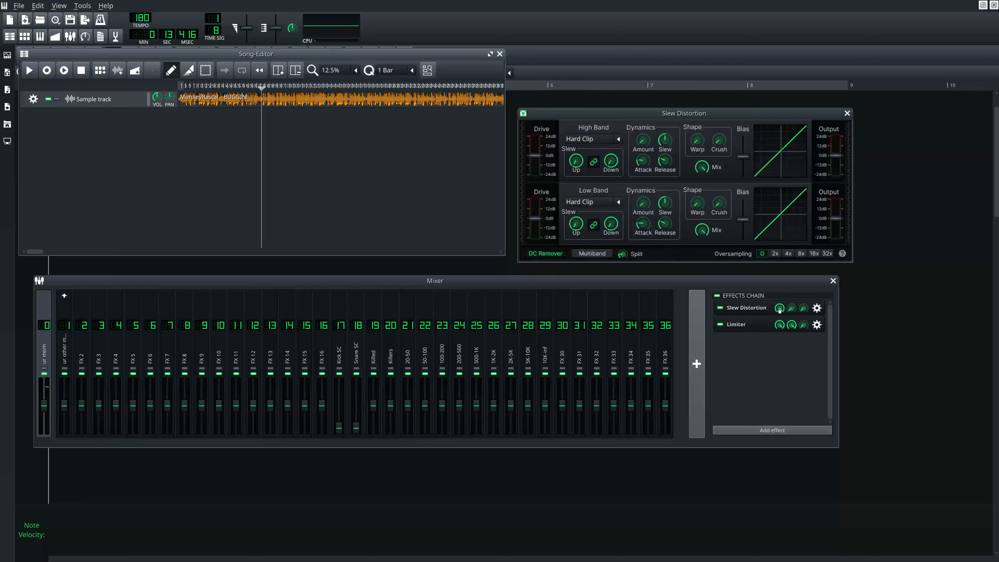
# Raise the high band drive in Slew Distortion and remove the effect from the master chain.
pyautogui.moveTo(538, 157); pyautogui.dragTo(535, 140)
pyautogui.click(736, 309)
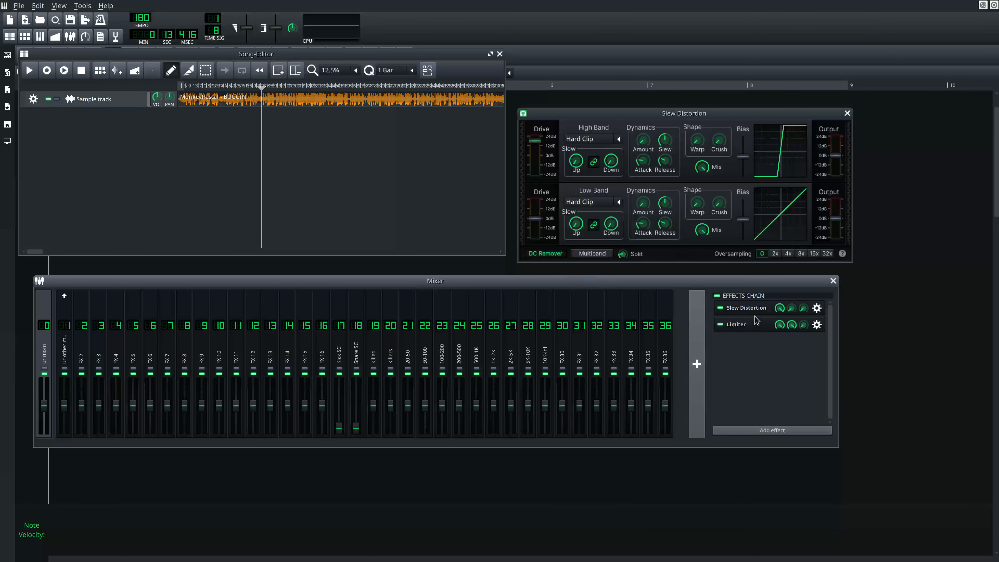
pyautogui.rightClick(753, 309)
pyautogui.click(782, 360)
# Play the track briefly with only the Limiter on the master channel.
pyautogui.click(383, 167)
pyautogui.press('space')
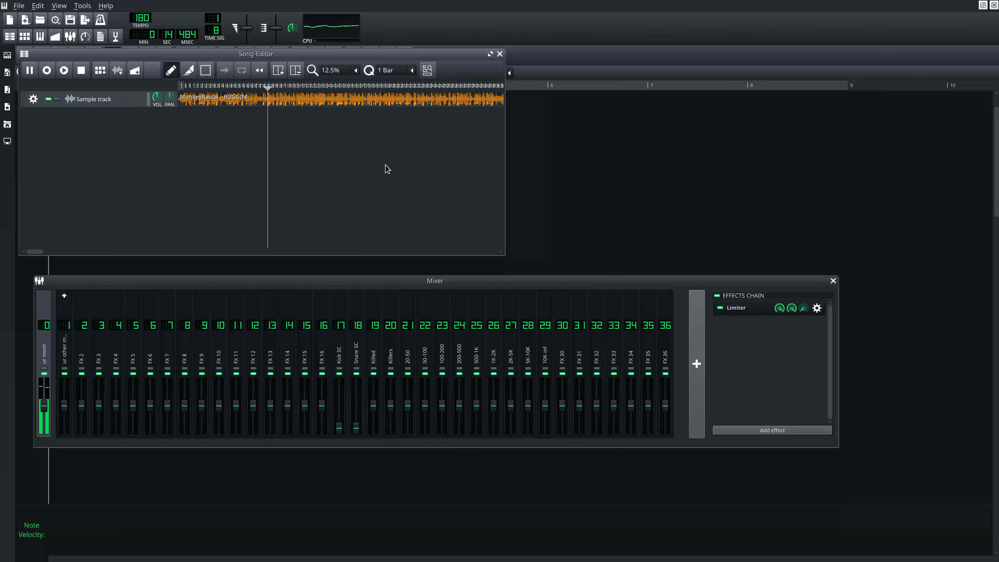
pyautogui.press('space')
# Add a fresh Slew Distortion above the Limiter in the master chain and place its window beside the Song-Editor.
pyautogui.click(766, 431)
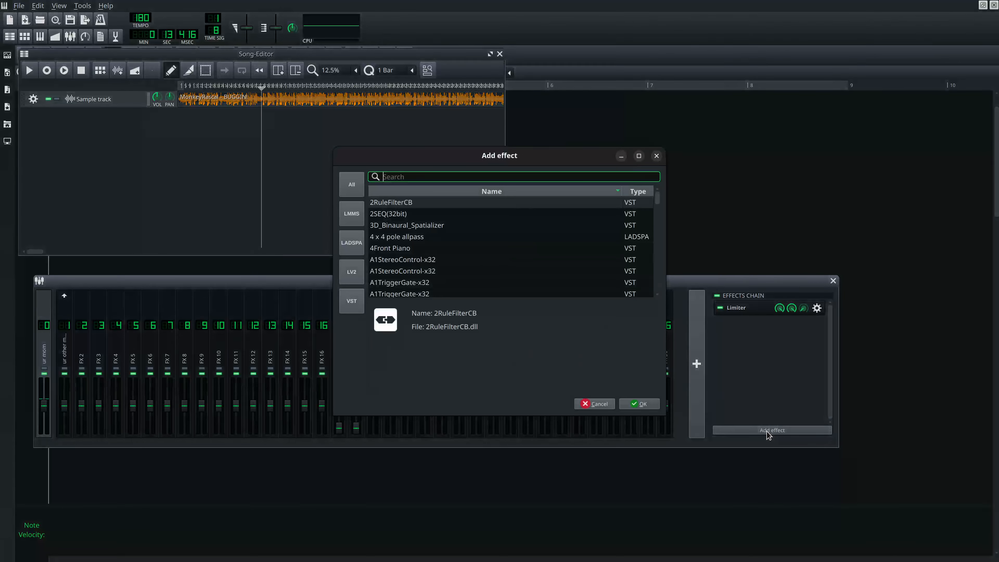
pyautogui.write('slew')
pyautogui.press('Return')
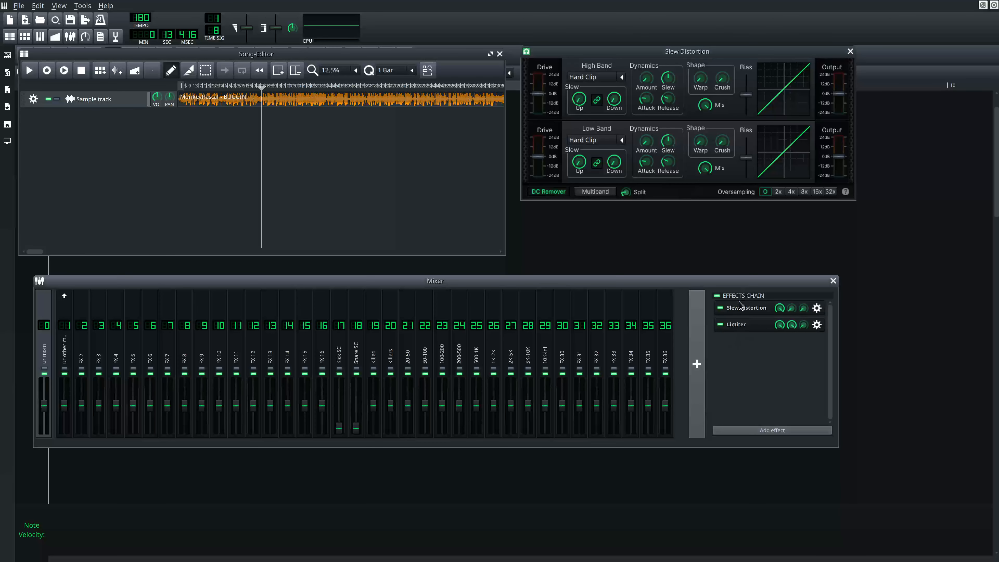
pyautogui.moveTo(626, 51); pyautogui.dragTo(622, 114)
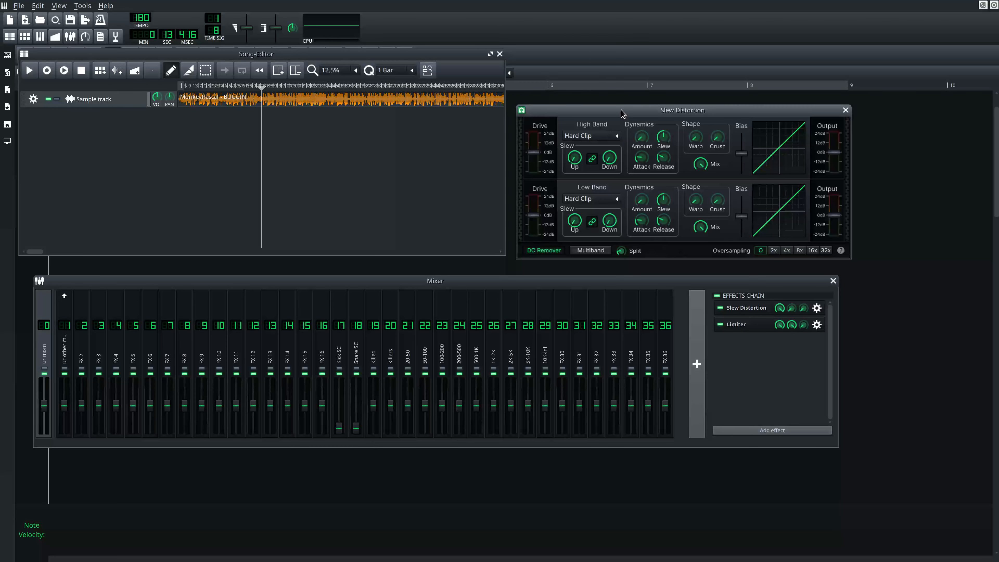
# Play the track briefly through Slew Distortion at its default settings.
pyautogui.click(494, 143)
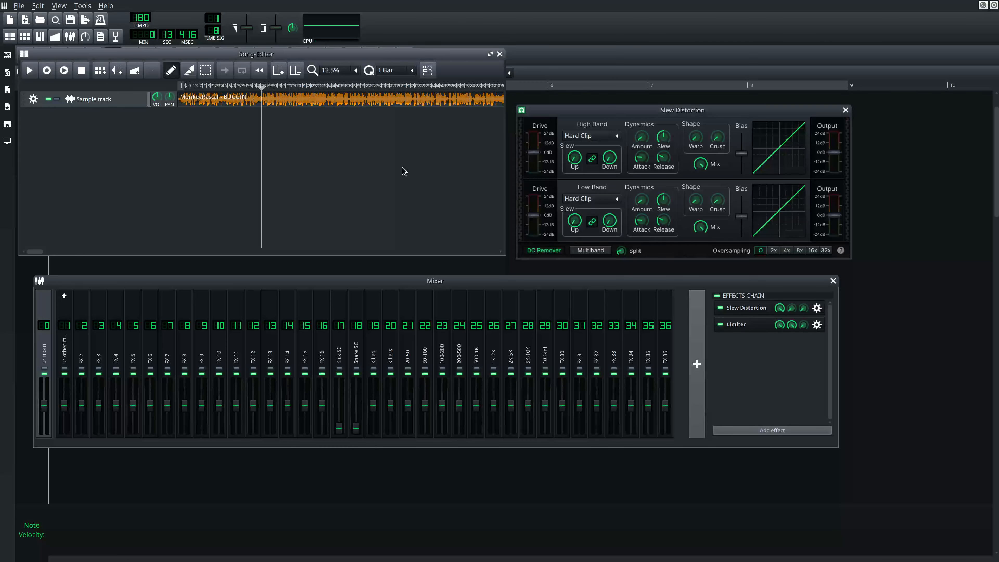
pyautogui.press('space')
pyautogui.press('space')
pyautogui.moveTo(613, 115)
pyautogui.mouseDown()
pyautogui.moveTo(583, 115)
pyautogui.moveTo(624, 116)
pyautogui.mouseUp()
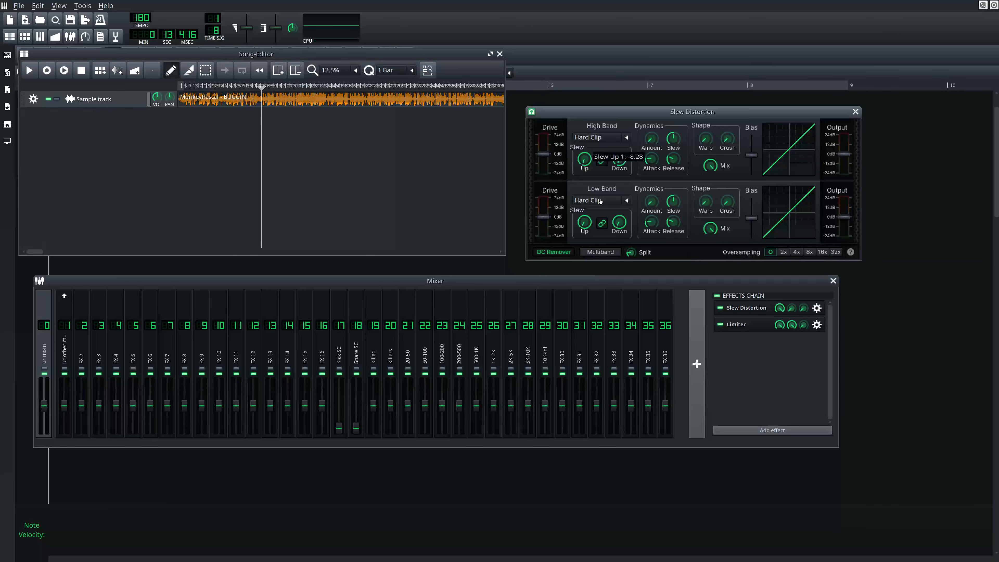
pyautogui.click(422, 189)
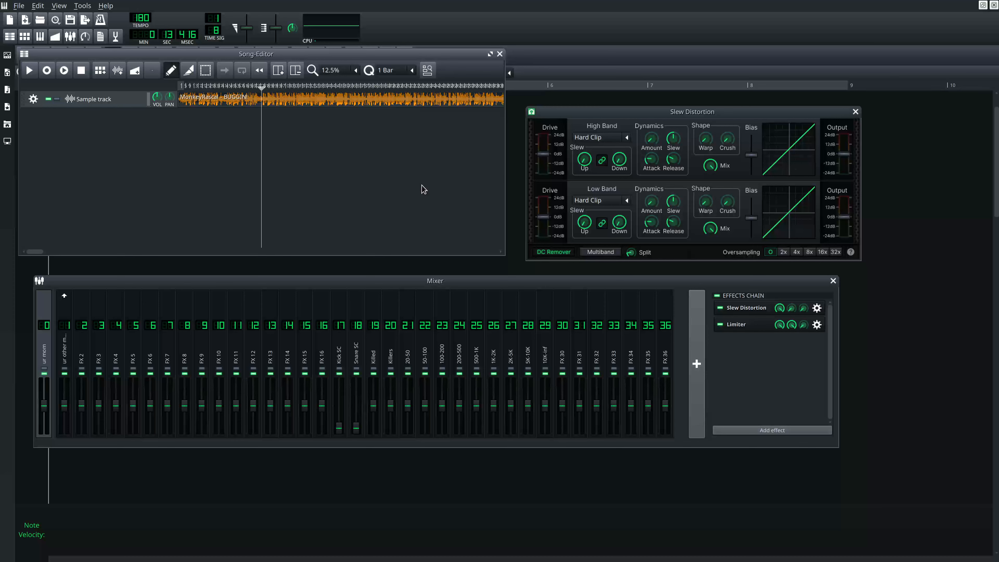
pyautogui.moveTo(677, 117); pyautogui.dragTo(667, 120)
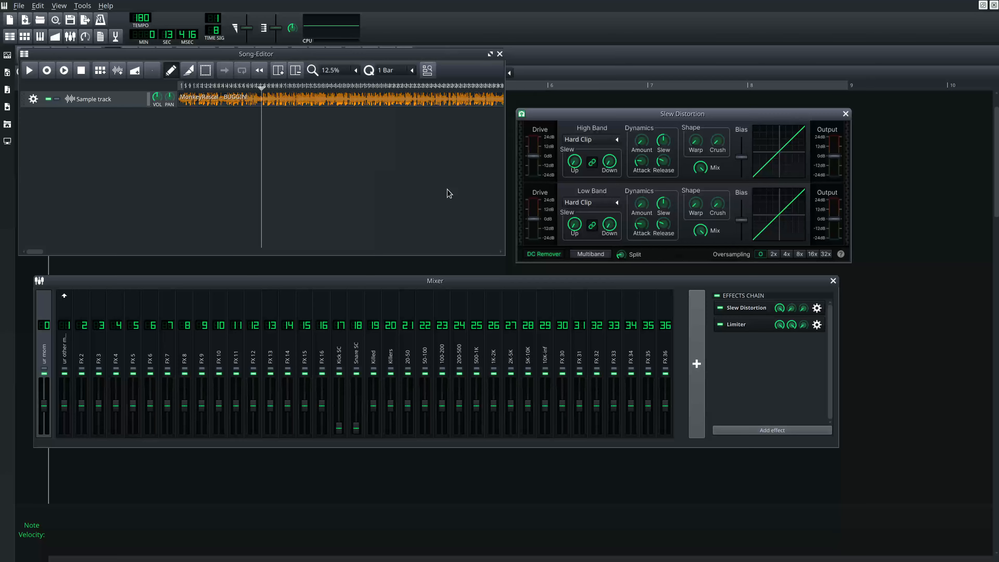
pyautogui.click(432, 181)
# Sweep the high band's linked Slew Up value down to about -32 and back up to 6.
pyautogui.moveTo(578, 161); pyautogui.dragTo(578, 175)
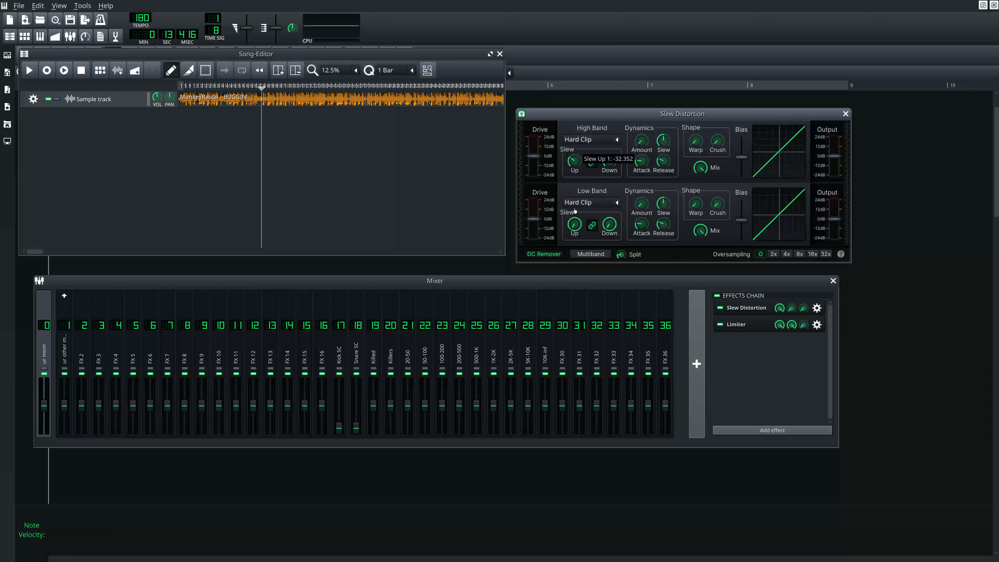
pyautogui.moveTo(574, 211); pyautogui.dragTo(583, 93)
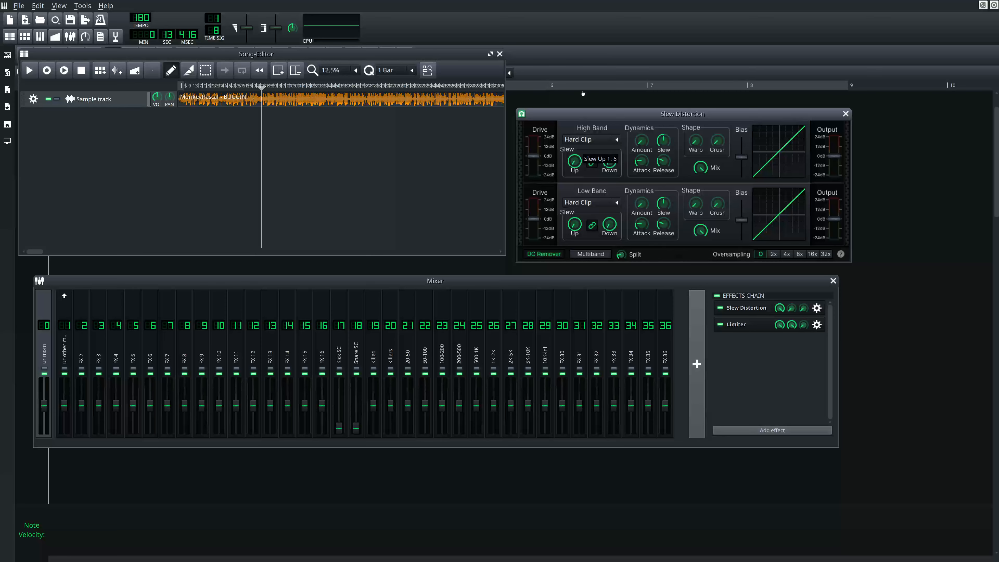
# Play the track while lowering the high band's linked Slew Up and Down values, and stop playback.
pyautogui.click(447, 193)
pyautogui.press('space')
pyautogui.moveTo(574, 162); pyautogui.dragTo(561, 226)
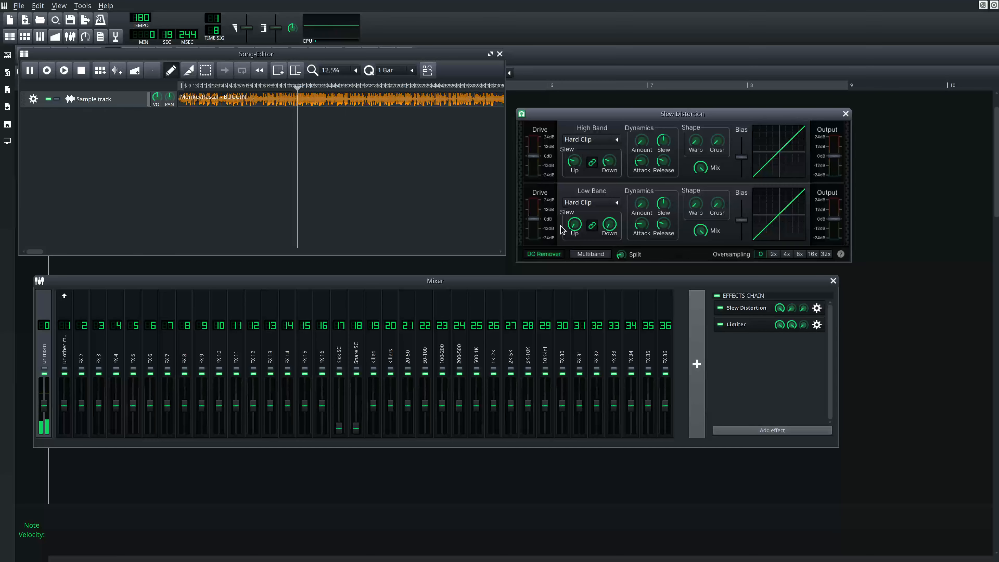
pyautogui.click(415, 217)
pyautogui.press('space')
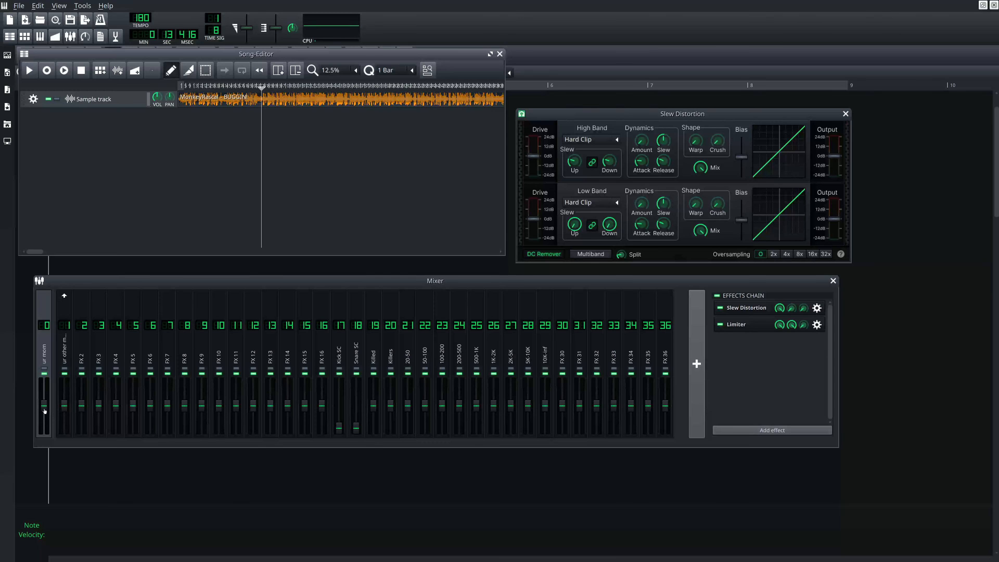
# Lower the master channel's volume fader in the mixer and check its exact value.
pyautogui.moveTo(44, 409); pyautogui.dragTo(45, 418)
pyautogui.doubleClick(45, 417)
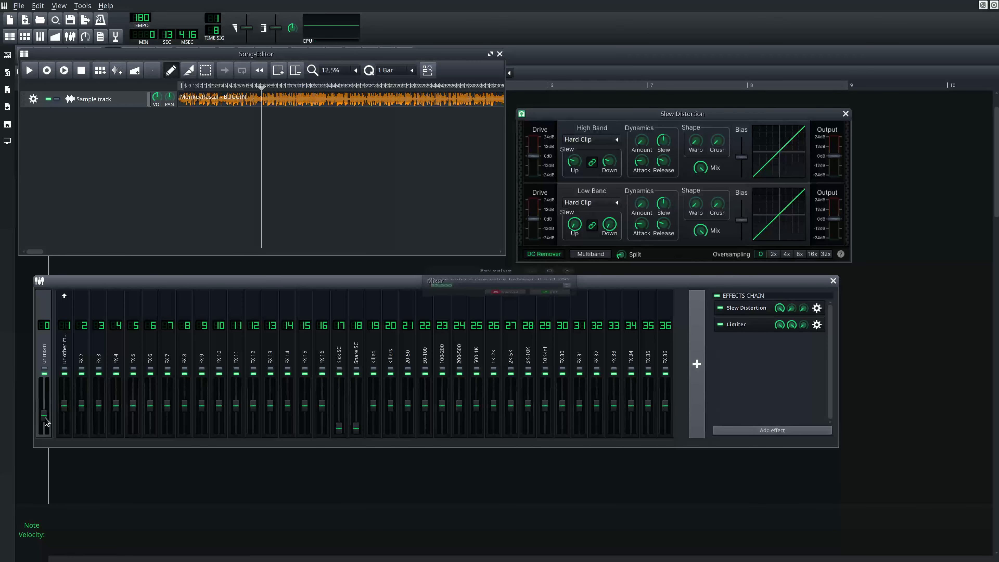
pyautogui.click(497, 305)
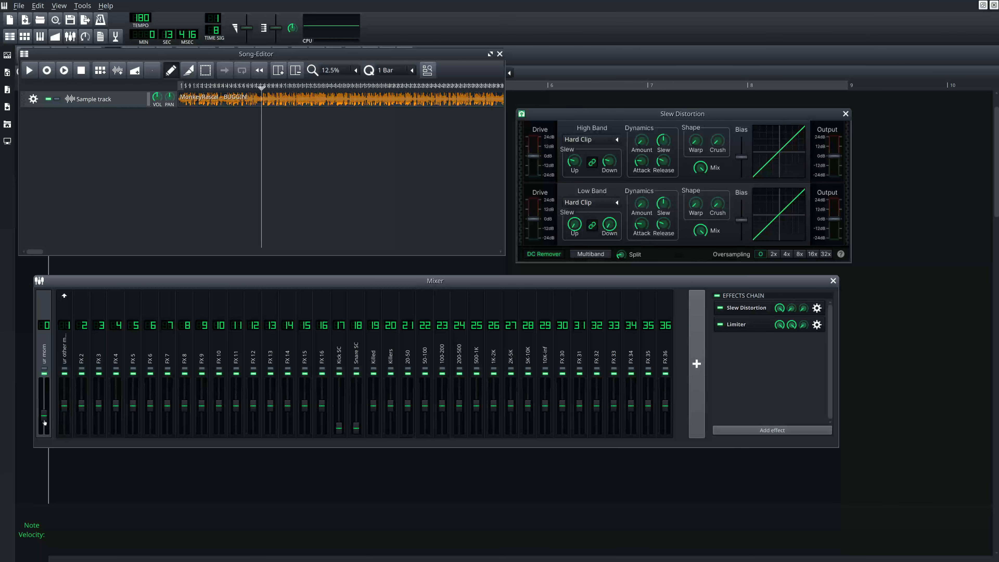
# Turn off the DC Remover and play the track while sweeping the high band's linked Slew Up and Down values.
pyautogui.click(383, 213)
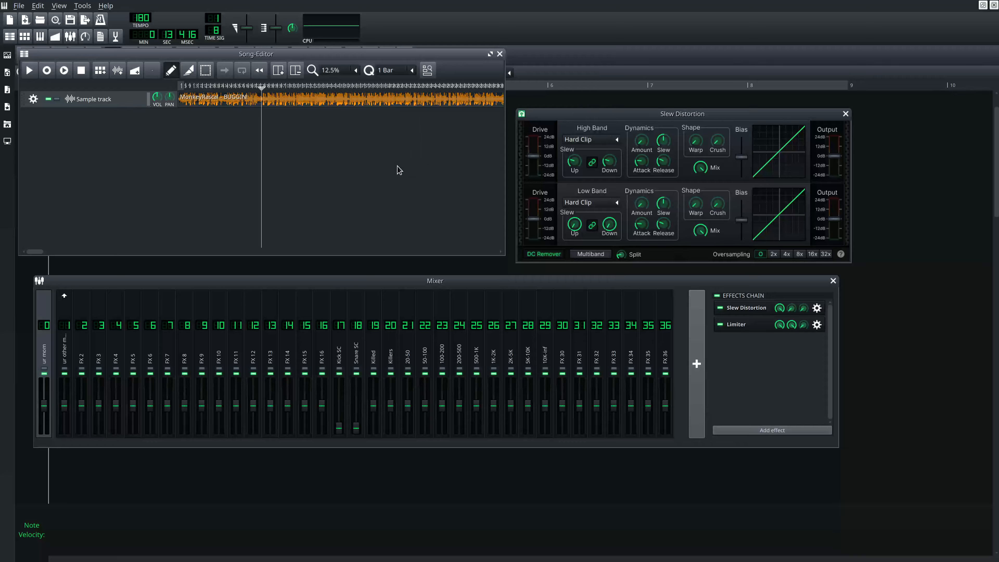
pyautogui.click(545, 254)
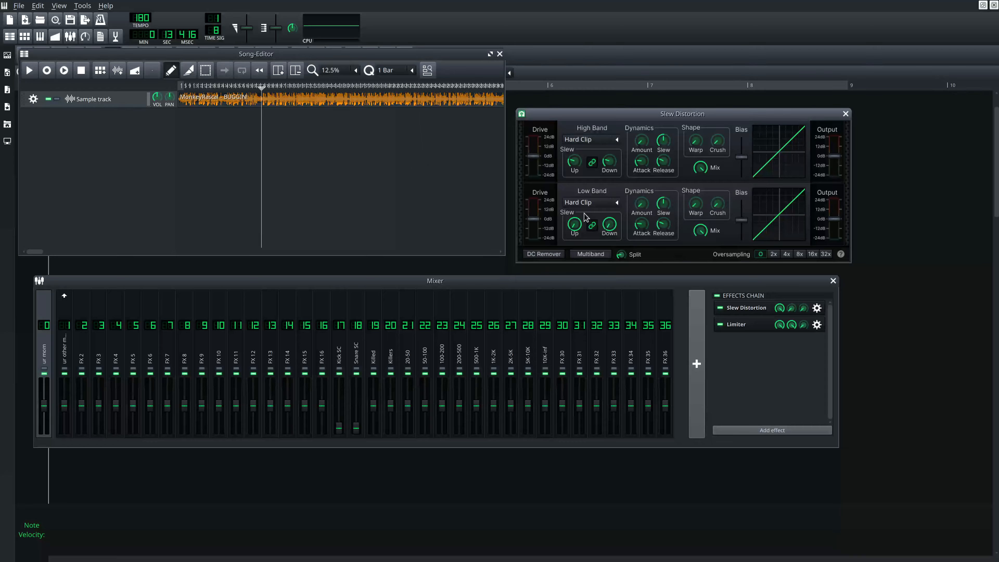
pyautogui.click(574, 162)
pyautogui.click(414, 189)
pyautogui.press('space')
pyautogui.moveTo(576, 161); pyautogui.dragTo(594, 80)
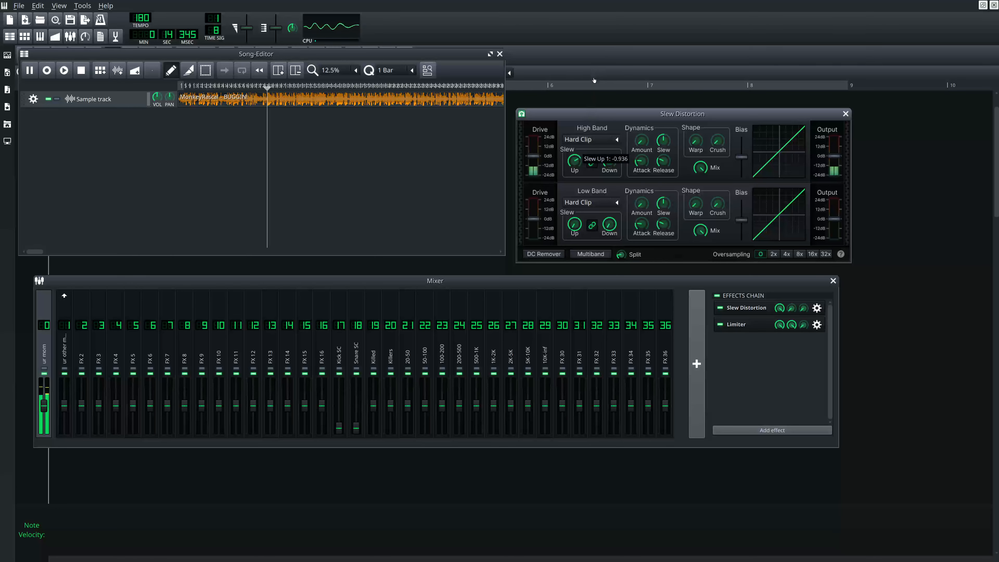
pyautogui.click(401, 176)
pyautogui.press('space')
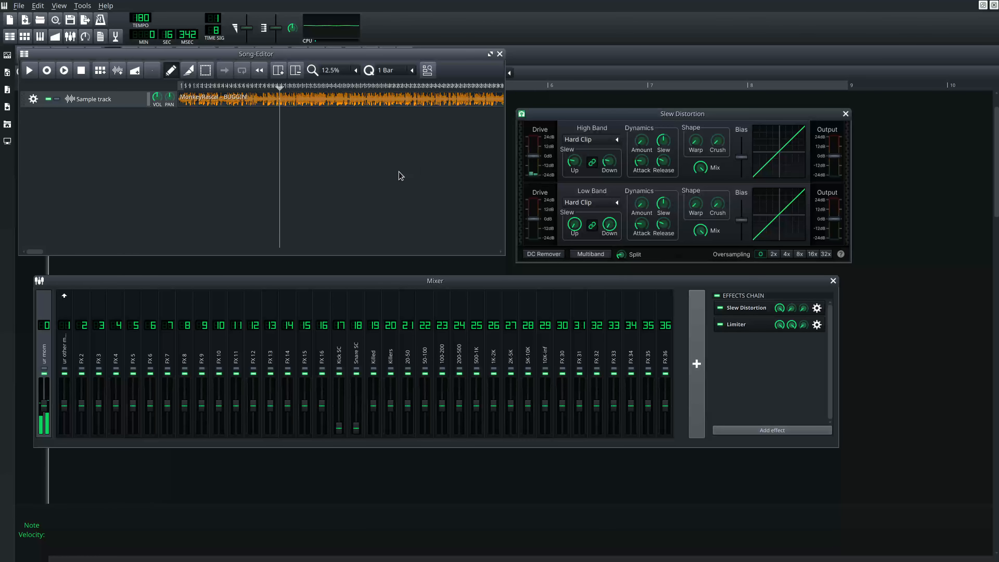
# Add the LMMS Equalizer to the master channel and move it ahead of Slew Distortion in the effects chain.
pyautogui.click(749, 430)
pyautogui.write('equal')
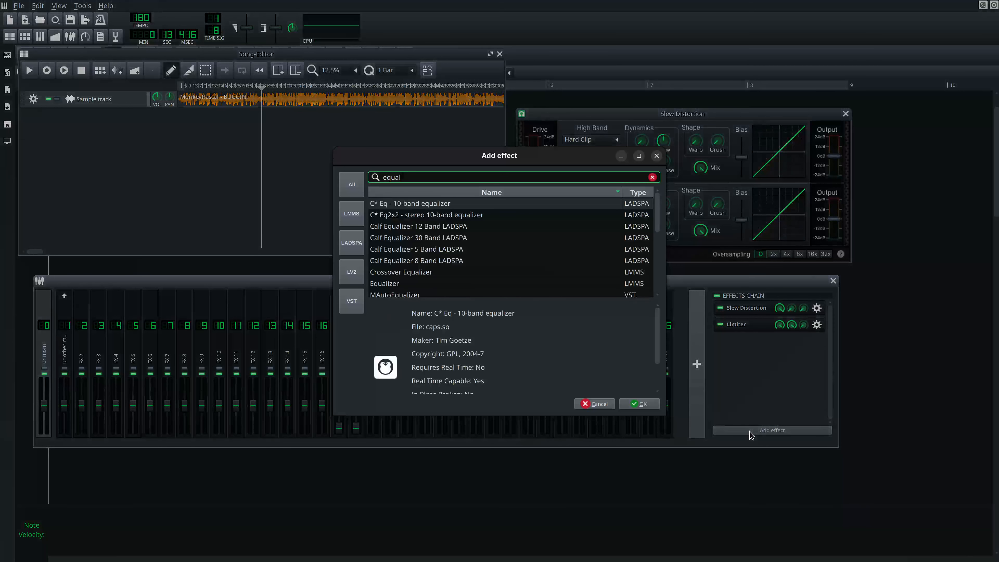
pyautogui.write('iz')
pyautogui.doubleClick(398, 284)
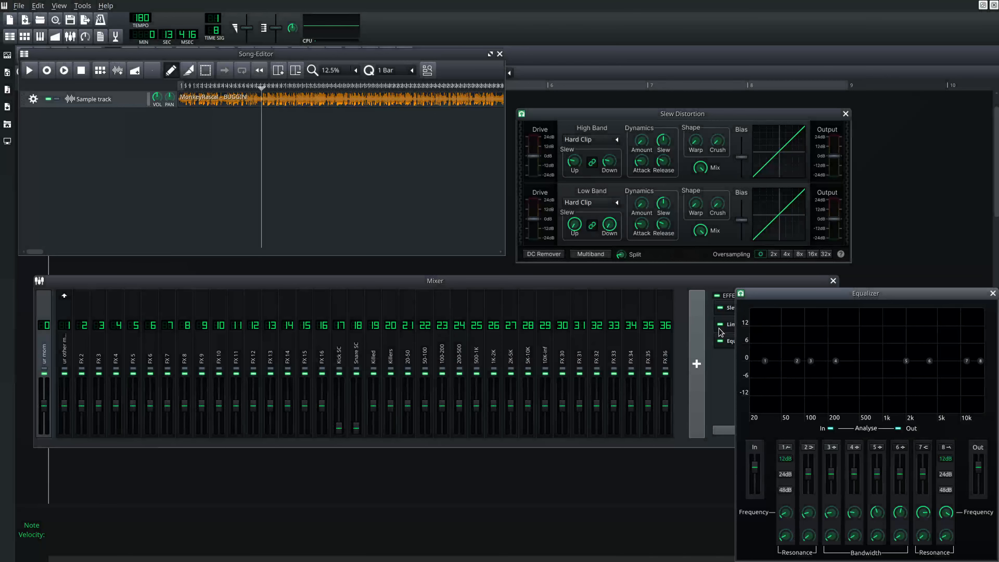
pyautogui.moveTo(746, 345); pyautogui.dragTo(741, 311)
# Reposition the Equalizer window, play the track, and boost equalizer band 4 into a strong peak near 600 Hz.
pyautogui.moveTo(876, 296); pyautogui.dragTo(473, 243)
pyautogui.click(388, 177)
pyautogui.press('space')
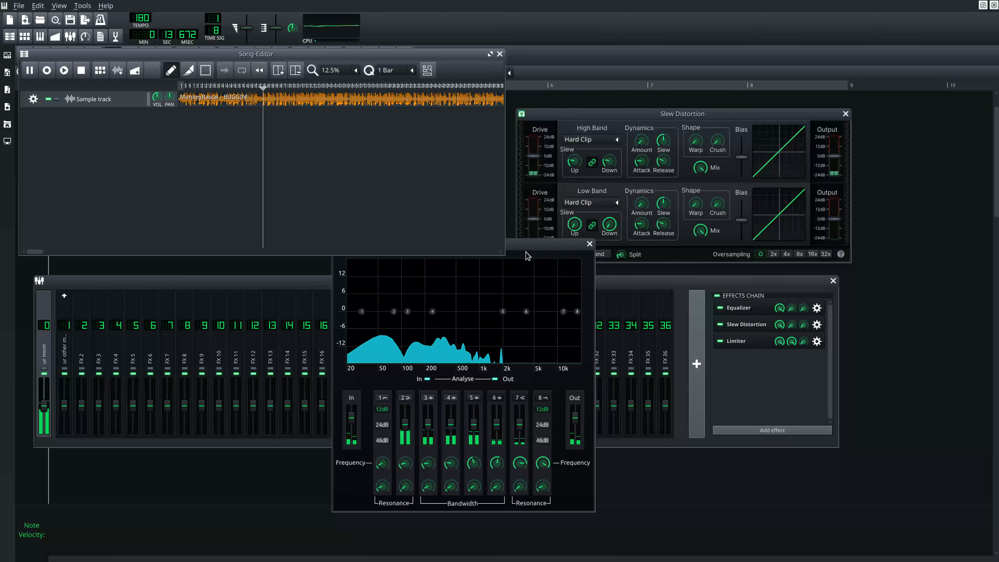
pyautogui.click(524, 247)
pyautogui.moveTo(432, 311); pyautogui.dragTo(464, 260)
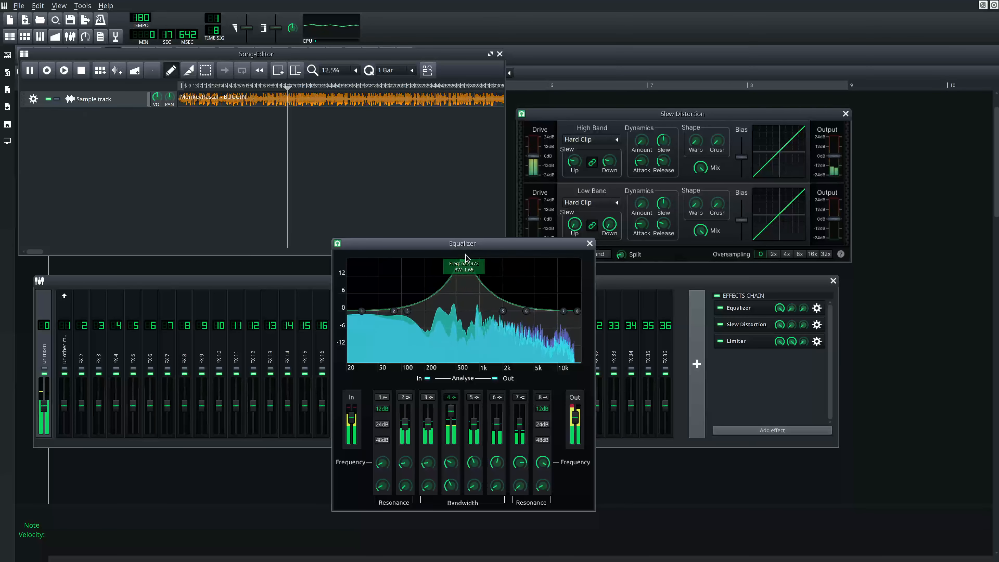
# Set the high band's Slew Up to about -35 while shifting the equalizer peak during playback, and stop the track.
pyautogui.click(580, 164)
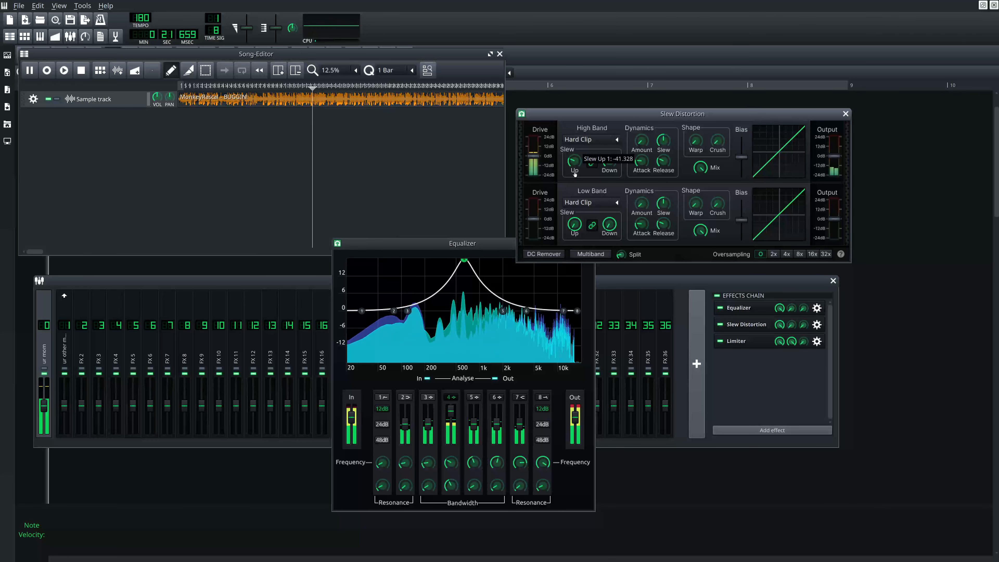
pyautogui.moveTo(464, 263); pyautogui.dragTo(477, 239)
pyautogui.moveTo(575, 159); pyautogui.dragTo(572, 149)
pyautogui.moveTo(477, 259); pyautogui.dragTo(458, 190)
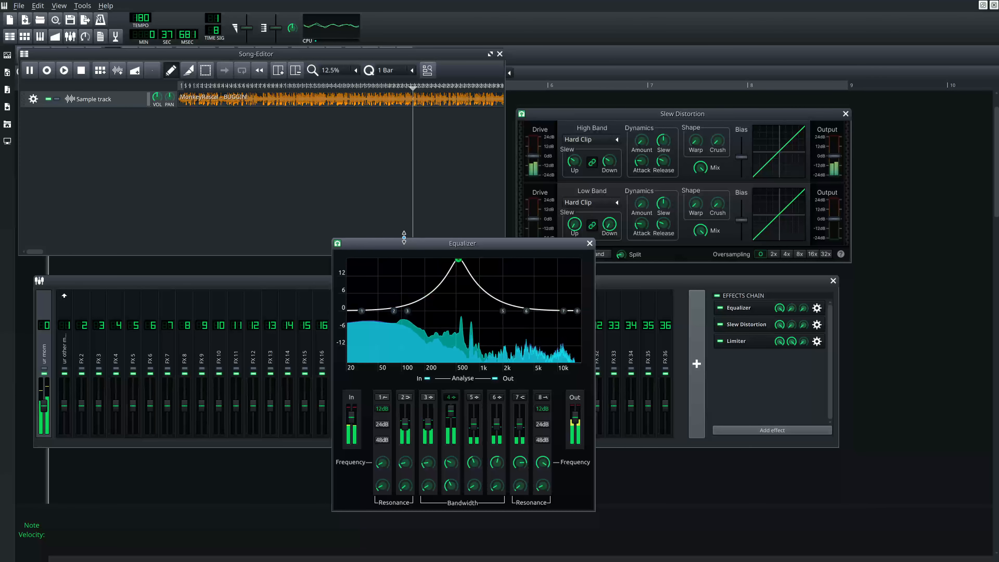
pyautogui.click(408, 187)
pyautogui.press('space')
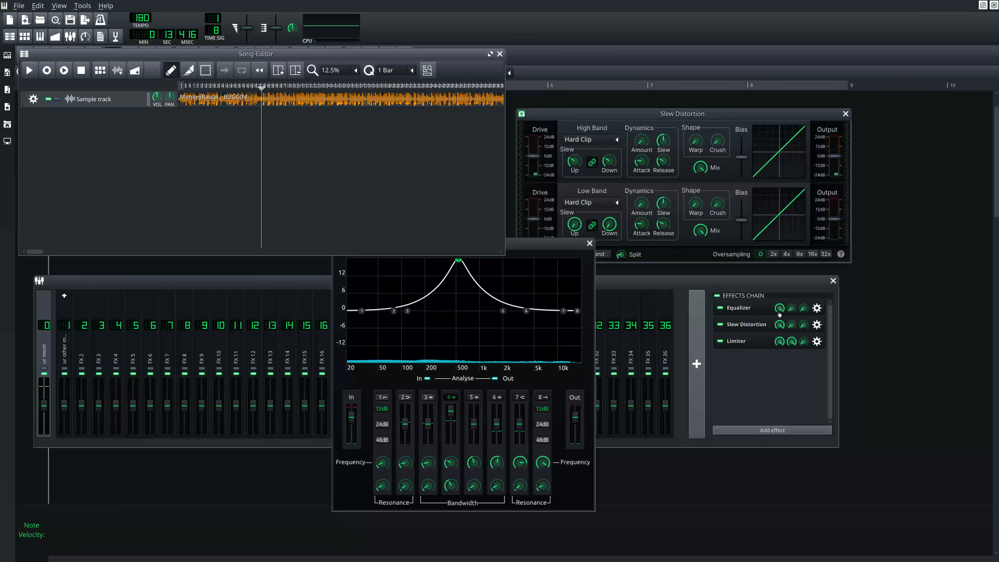
# Remove the Equalizer from the master effects chain and reset the high band's linked Slew Up and Down to default.
pyautogui.rightClick(747, 309)
pyautogui.click(794, 356)
pyautogui.click(575, 160)
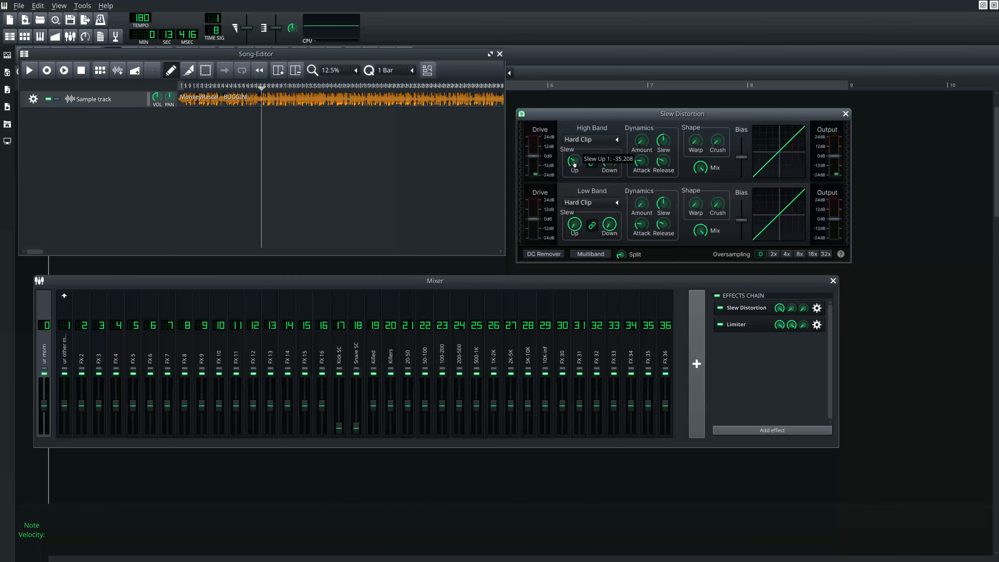
# Enable Multiband mode in Slew Distortion.
pyautogui.moveTo(543, 115); pyautogui.dragTo(535, 113)
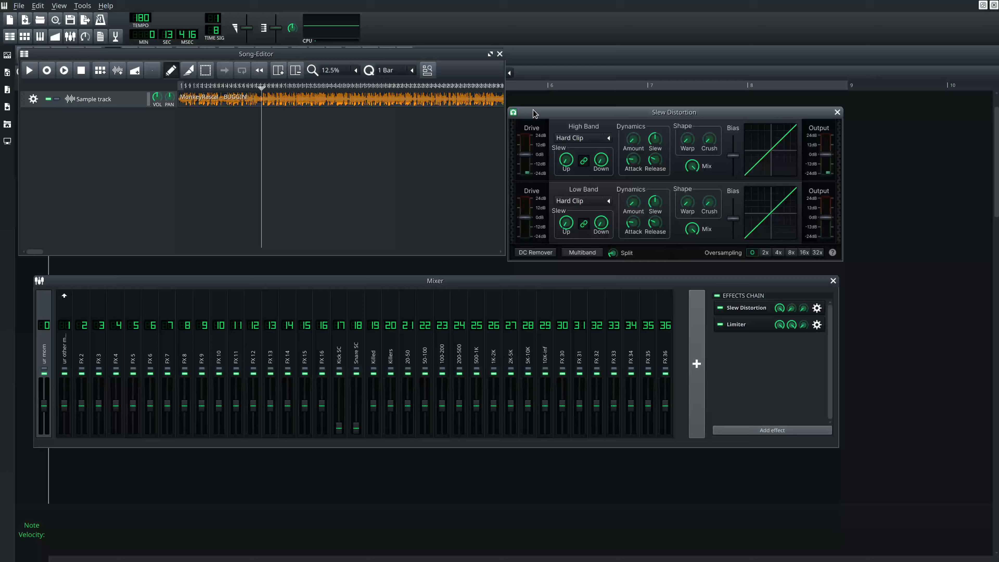
pyautogui.click(440, 172)
pyautogui.moveTo(648, 120); pyautogui.dragTo(598, 115)
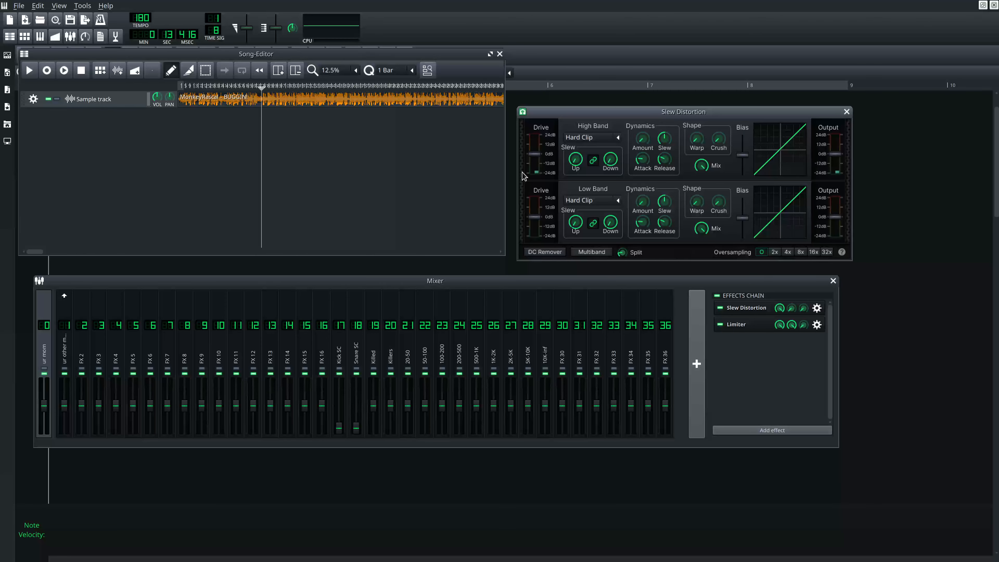
pyautogui.moveTo(607, 115); pyautogui.dragTo(614, 111)
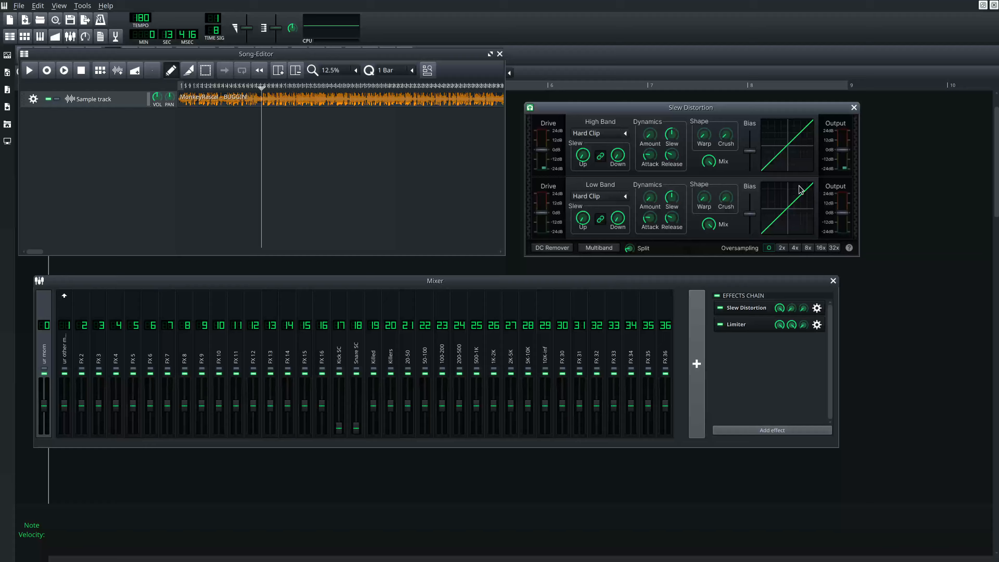
pyautogui.click(617, 248)
pyautogui.moveTo(613, 111)
pyautogui.mouseDown()
pyautogui.moveTo(496, 252)
pyautogui.moveTo(534, 129)
pyautogui.moveTo(593, 102)
pyautogui.moveTo(353, 174)
pyautogui.moveTo(575, 194)
pyautogui.moveTo(624, 121)
pyautogui.moveTo(612, 118)
pyautogui.mouseUp()
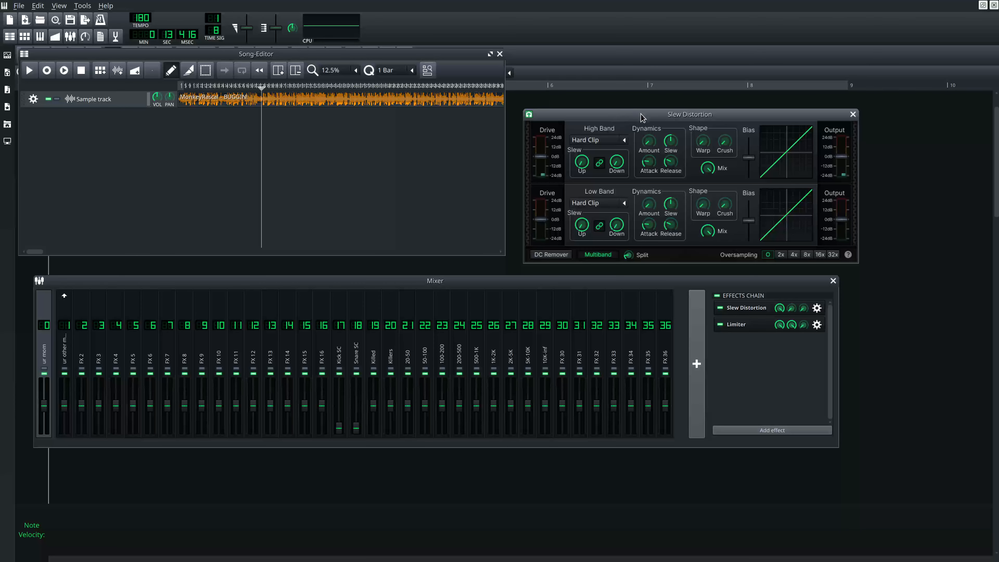
pyautogui.moveTo(640, 114); pyautogui.dragTo(495, 212)
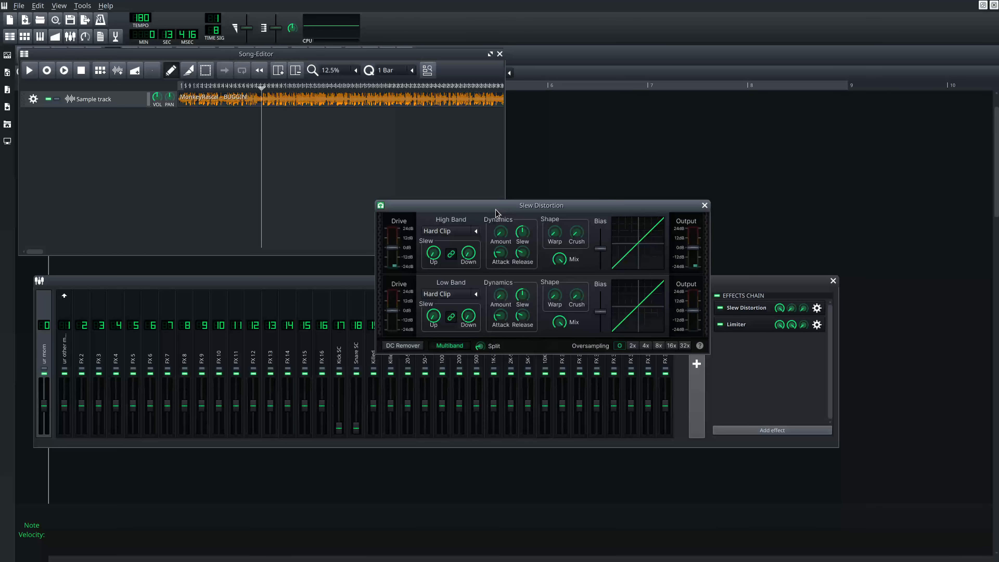
pyautogui.moveTo(495, 211); pyautogui.dragTo(675, 124)
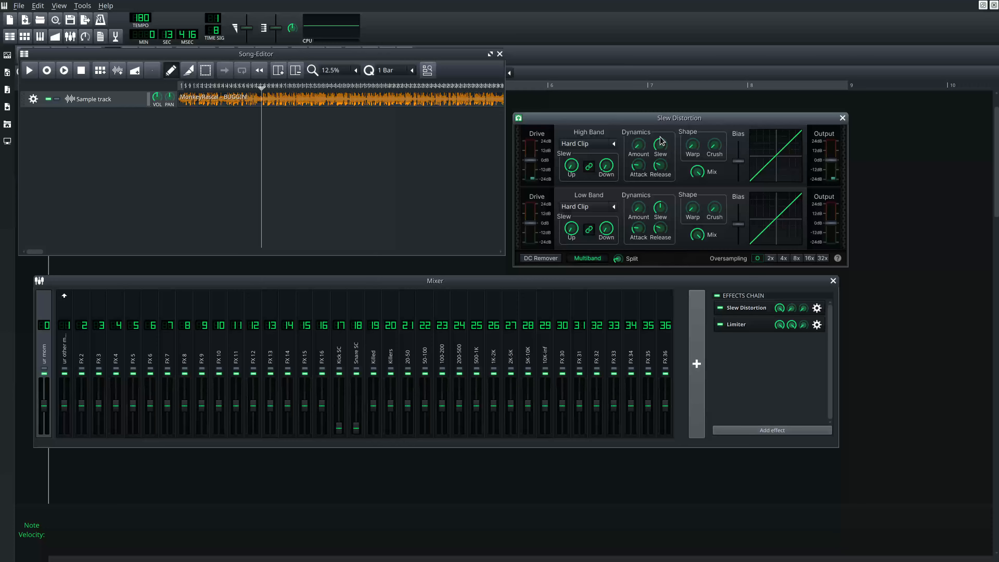
pyautogui.moveTo(608, 122)
pyautogui.mouseDown()
pyautogui.moveTo(623, 134)
pyautogui.moveTo(615, 108)
pyautogui.moveTo(620, 122)
pyautogui.mouseUp()
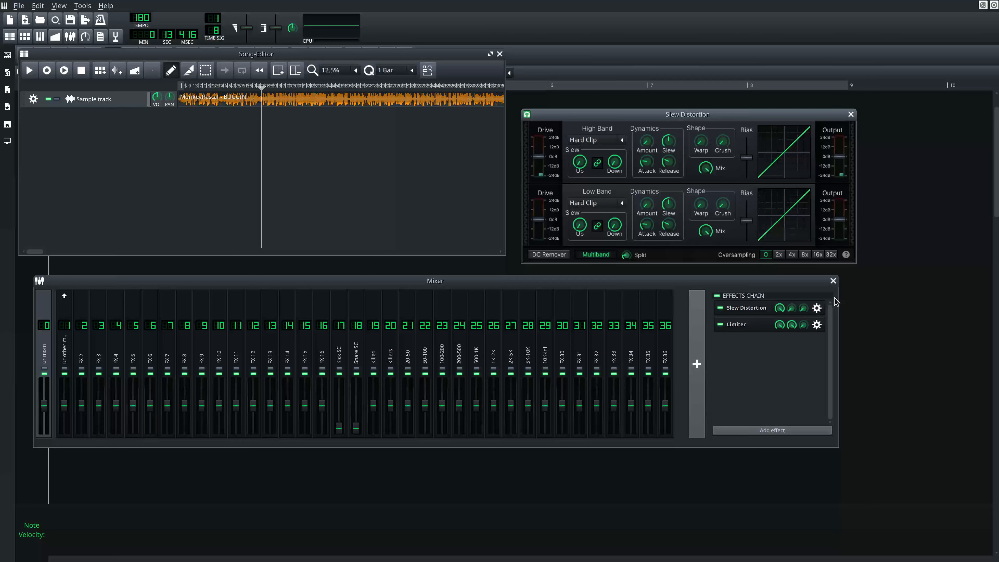
pyautogui.click(444, 187)
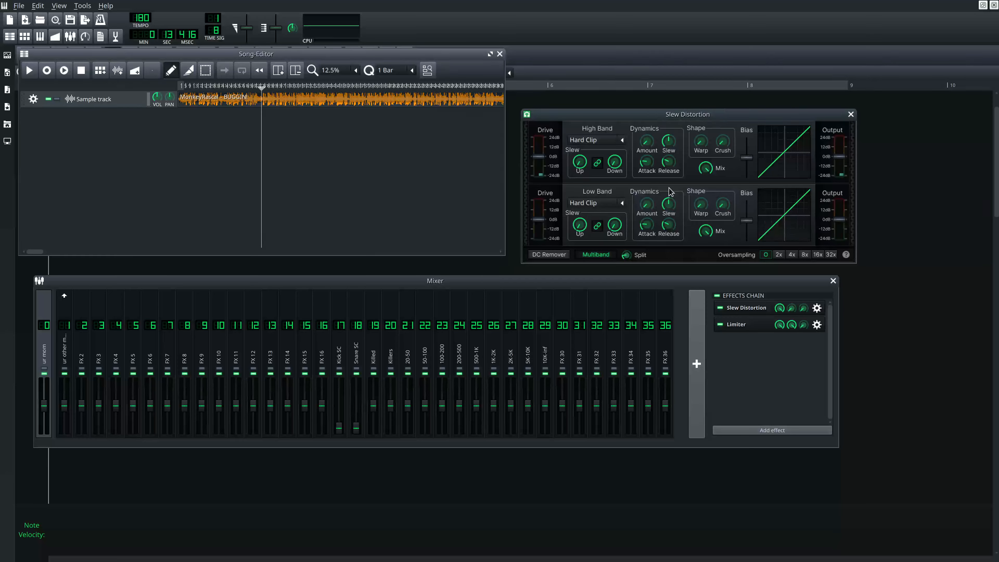
pyautogui.moveTo(696, 115); pyautogui.dragTo(689, 114)
pyautogui.click(387, 133)
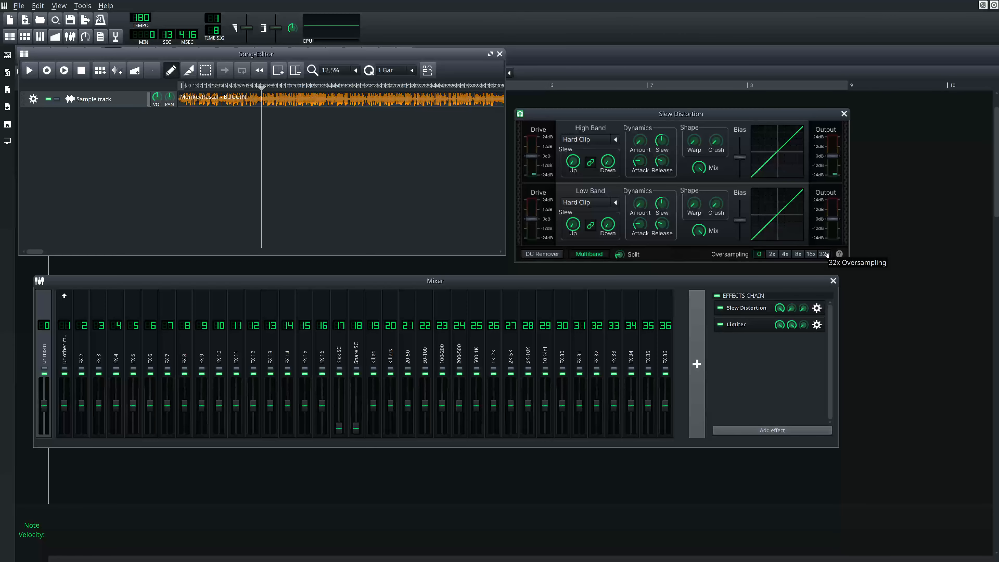
pyautogui.moveTo(706, 117)
pyautogui.mouseDown()
pyautogui.moveTo(515, 133)
pyautogui.moveTo(787, 131)
pyautogui.moveTo(697, 126)
pyautogui.moveTo(705, 116)
pyautogui.mouseUp()
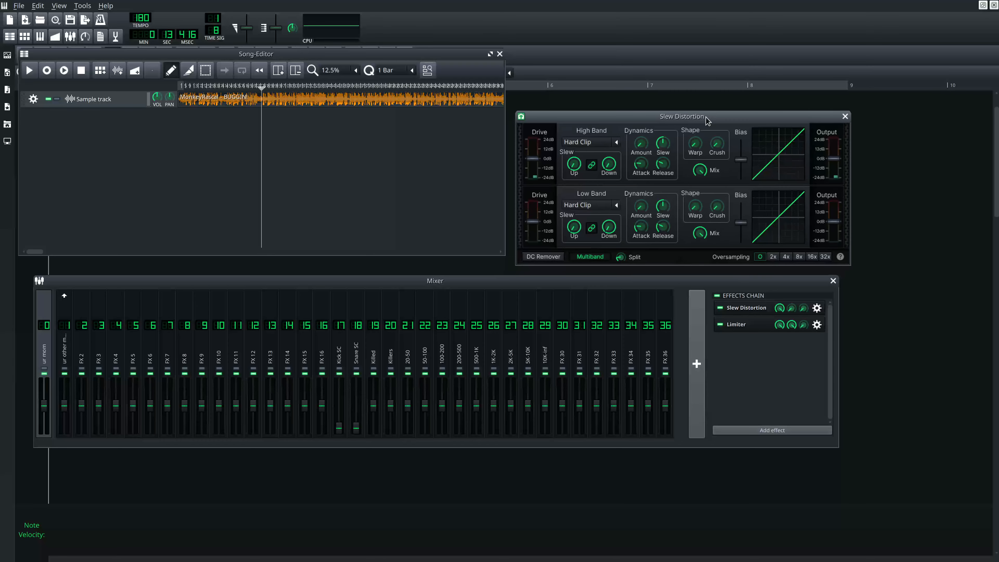
# Set oversampling to 32x and play the track briefly.
pyautogui.click(320, 160)
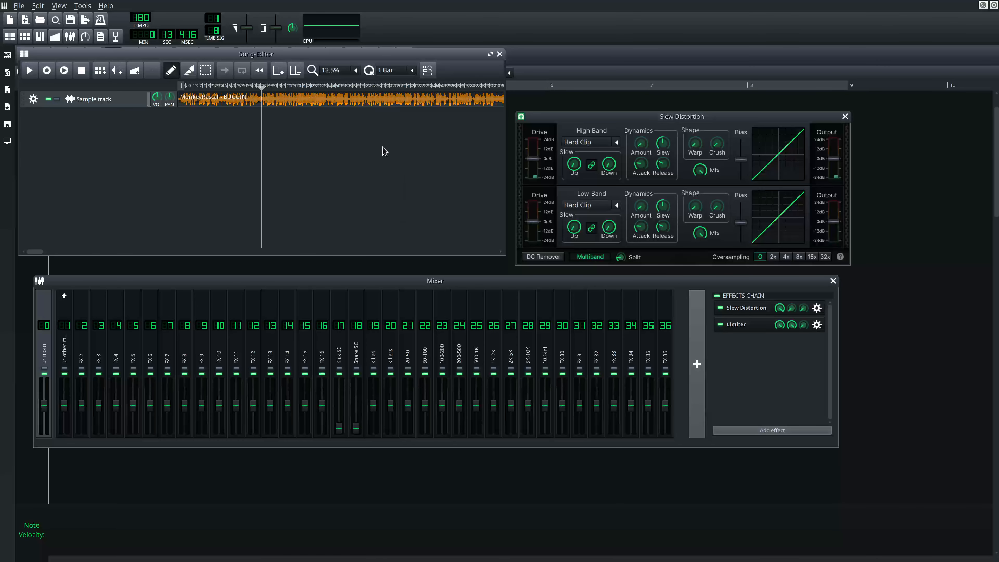
pyautogui.press('space')
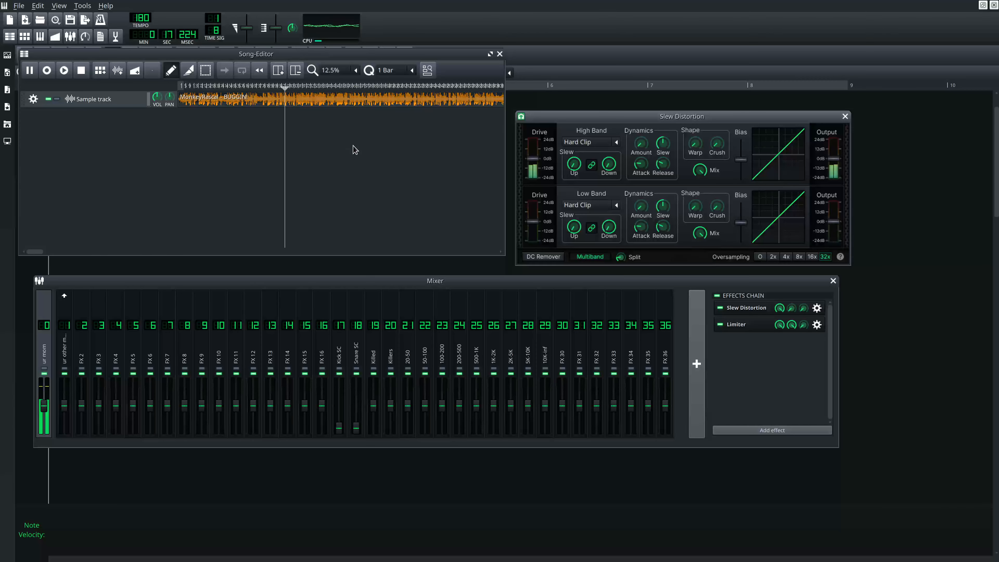
pyautogui.press('space')
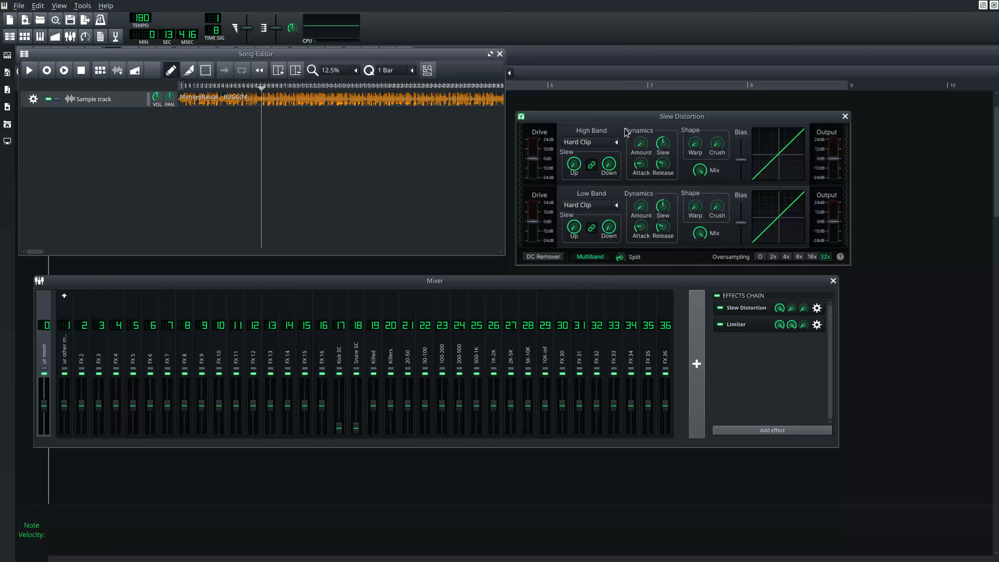
# Turn off oversampling and Multiband mode, and look through the high band's list of distortion types.
pyautogui.moveTo(632, 118)
pyautogui.mouseDown()
pyautogui.moveTo(663, 136)
pyautogui.moveTo(690, 131)
pyautogui.moveTo(626, 127)
pyautogui.moveTo(637, 105)
pyautogui.moveTo(584, 116)
pyautogui.moveTo(619, 122)
pyautogui.mouseUp()
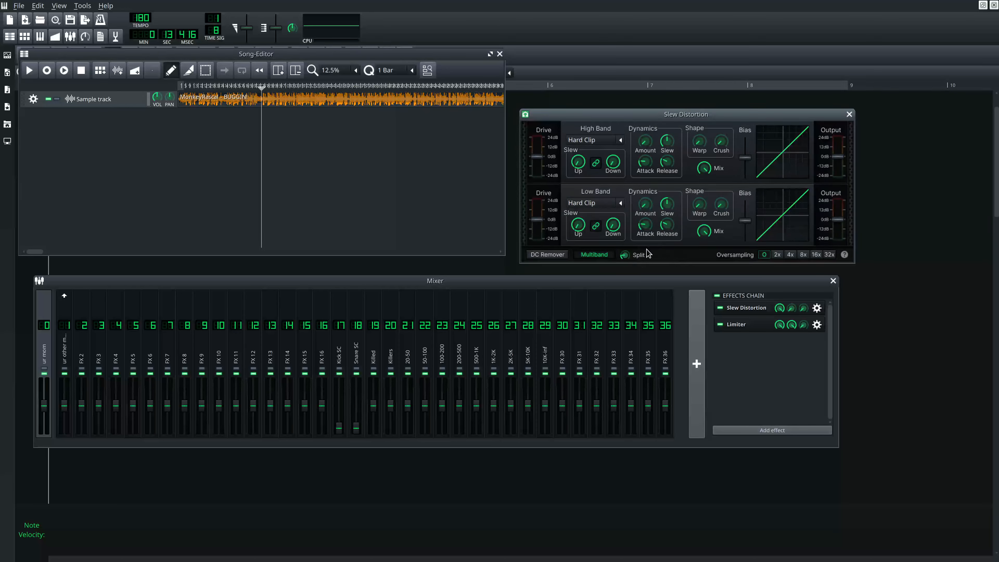
pyautogui.click(611, 257)
pyautogui.click(621, 139)
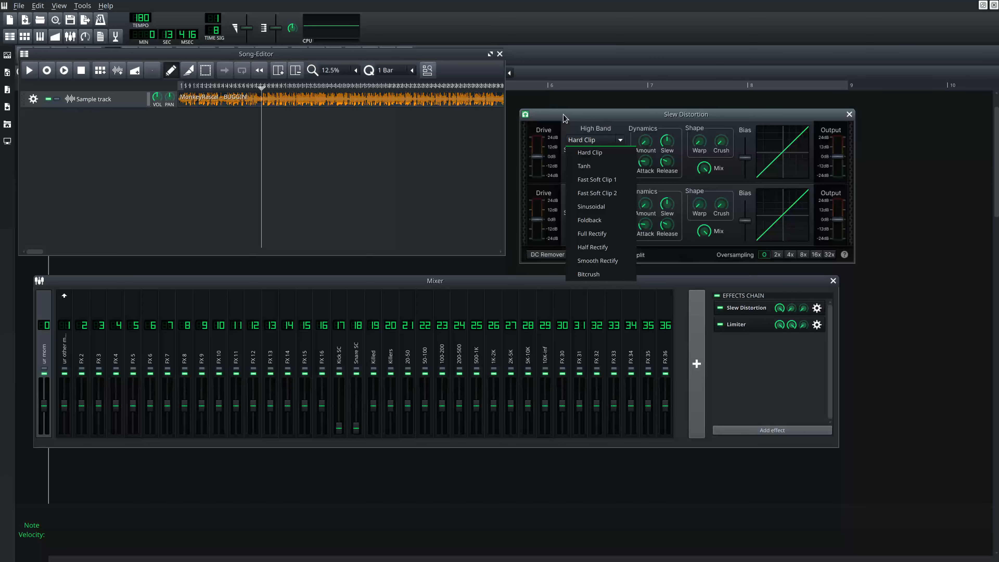
pyautogui.click(621, 138)
pyautogui.click(622, 139)
pyautogui.click(620, 141)
# Raise the high band's Drive above 12 dB with Hard Clip and play the track briefly.
pyautogui.moveTo(554, 175); pyautogui.dragTo(553, 163)
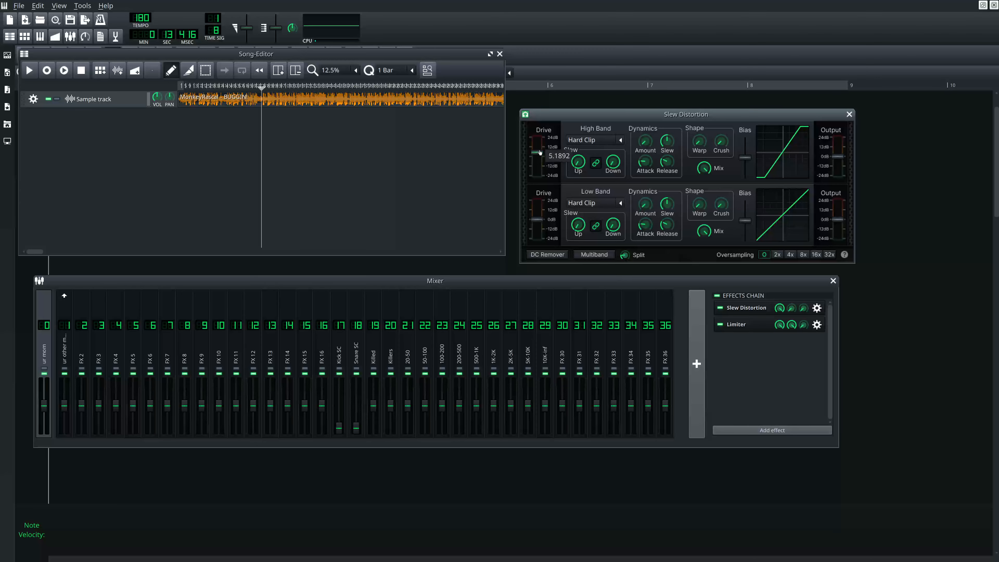
pyautogui.click(413, 170)
pyautogui.press('space')
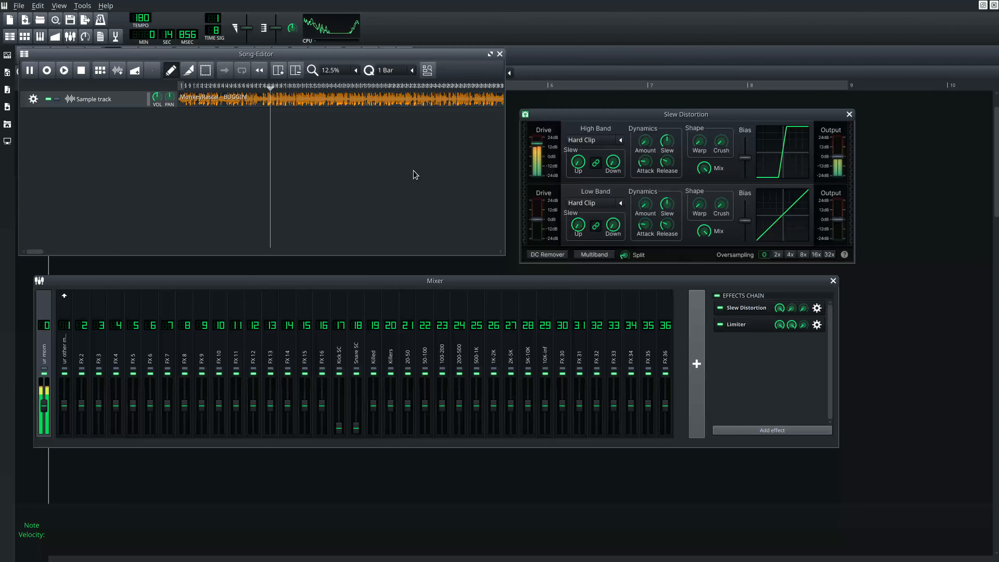
pyautogui.press('space')
# Switch the high band's distortion type to Tanh and lower its Drive to about 12 dB.
pyautogui.click(622, 142)
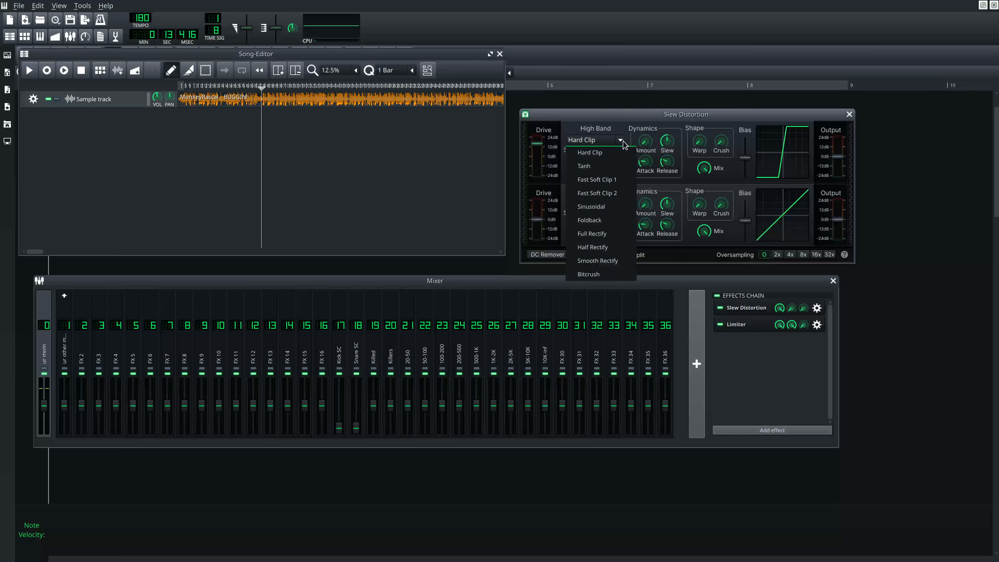
pyautogui.click(605, 167)
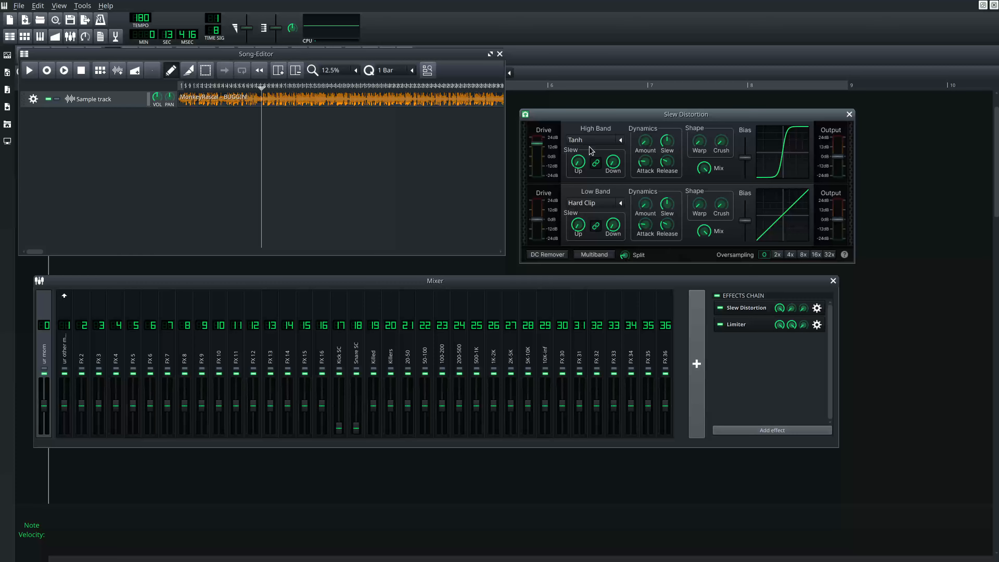
pyautogui.moveTo(538, 144)
pyautogui.mouseDown()
pyautogui.moveTo(532, 155)
pyautogui.moveTo(526, 148)
pyautogui.moveTo(539, 142)
pyautogui.moveTo(565, 146)
pyautogui.moveTo(543, 178)
pyautogui.moveTo(542, 143)
pyautogui.moveTo(544, 154)
pyautogui.moveTo(533, 149)
pyautogui.mouseUp()
pyautogui.moveTo(535, 150)
pyautogui.mouseDown()
pyautogui.moveTo(533, 160)
pyautogui.moveTo(536, 149)
pyautogui.mouseUp()
pyautogui.moveTo(536, 148); pyautogui.dragTo(541, 150)
# Play the track through the Tanh shape while adjusting the high band's Drive around 12 dB, and stop playback.
pyautogui.click(429, 192)
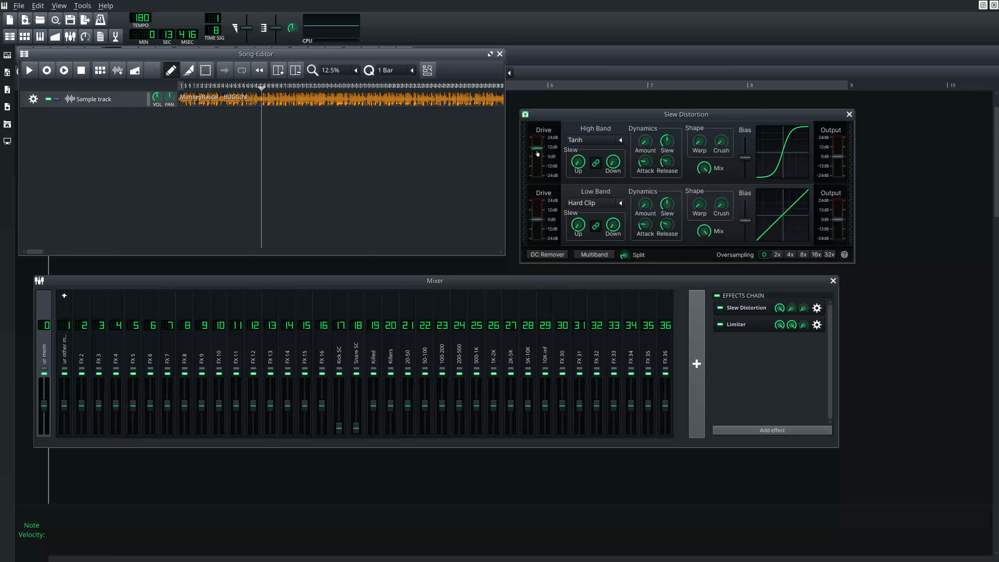
pyautogui.press('space')
pyautogui.moveTo(538, 153); pyautogui.dragTo(541, 150)
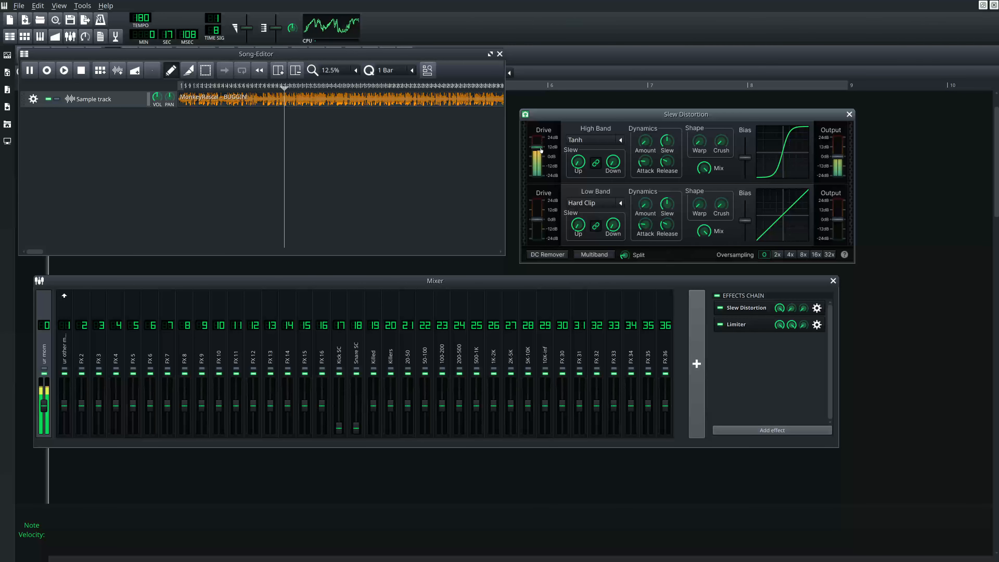
pyautogui.click(457, 157)
pyautogui.press('space')
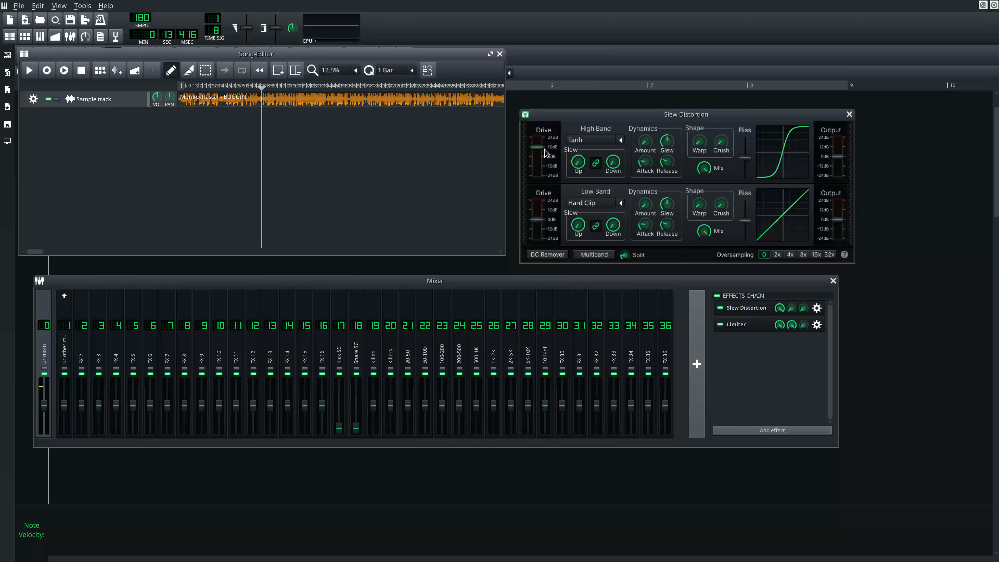
# Reset the high band's Drive to 0 dB and turn Multiband mode back on.
pyautogui.click(594, 255)
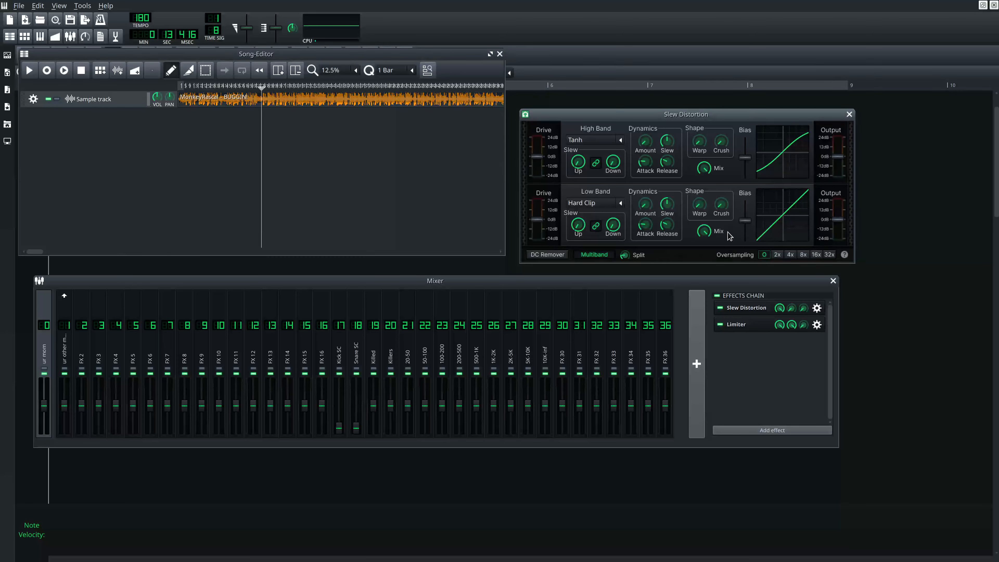
# Set the low band's distortion type to Tanh.
pyautogui.click(621, 203)
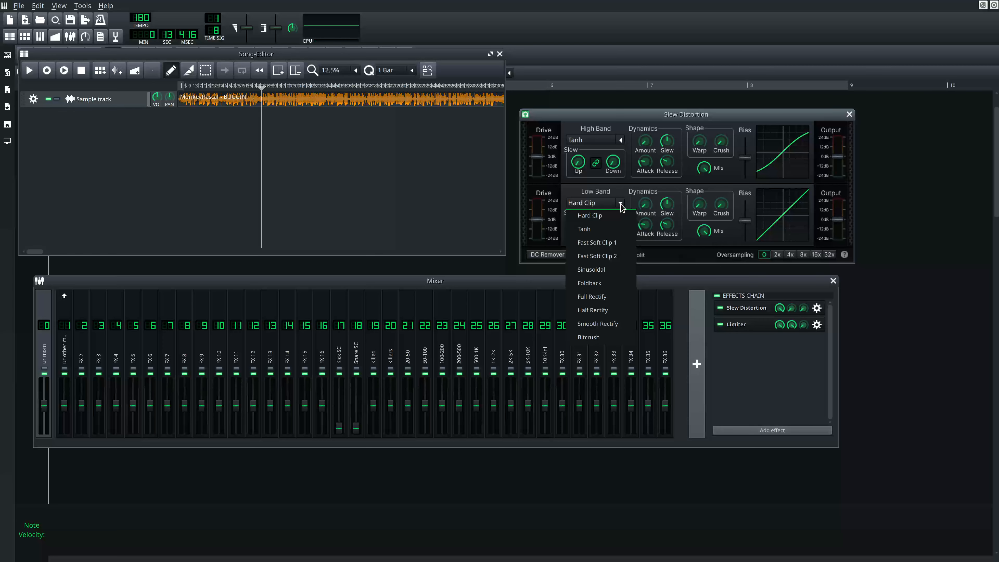
pyautogui.click(621, 204)
pyautogui.click(621, 203)
pyautogui.click(590, 228)
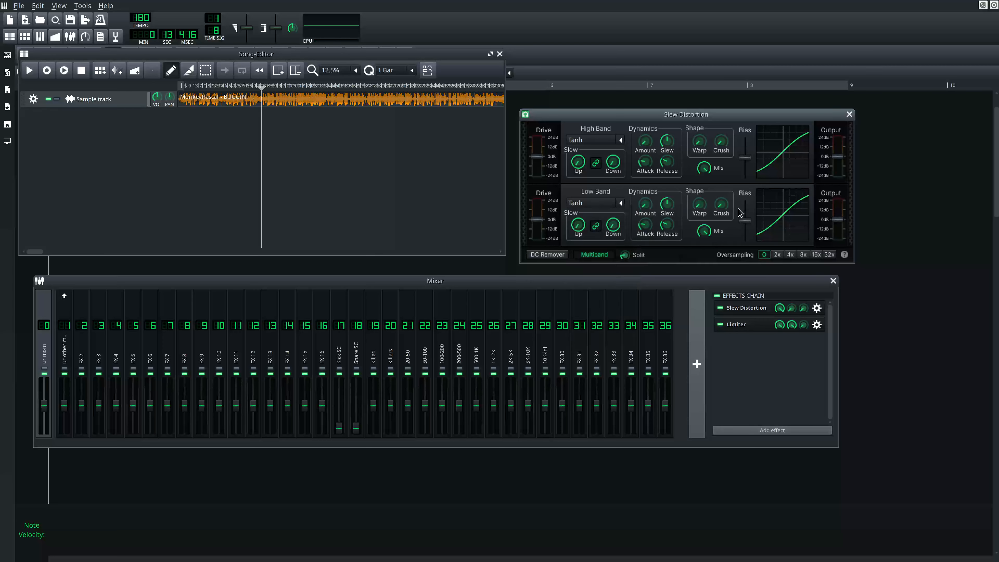
pyautogui.click(409, 171)
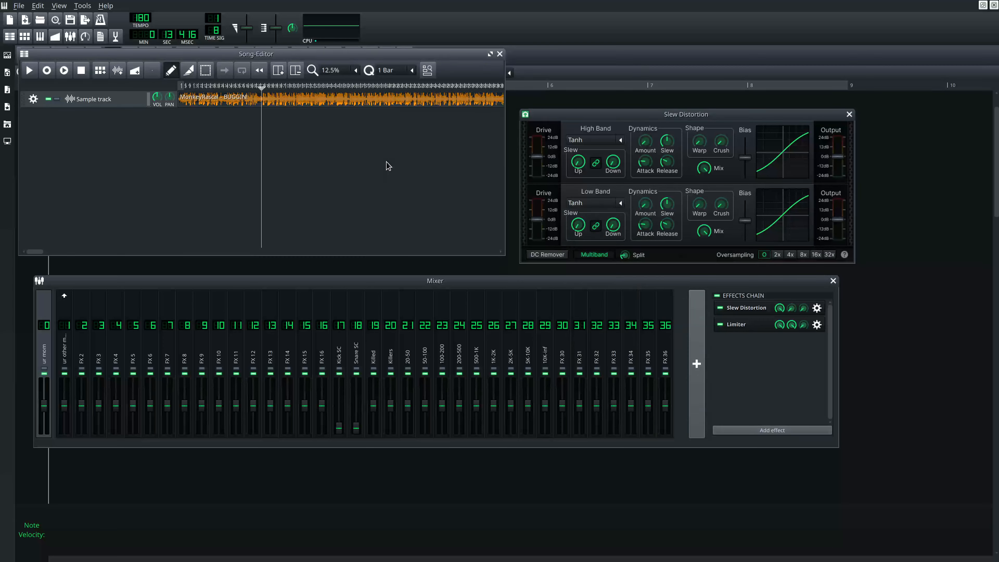
# Play the track with the low band's Drive raised to about 24 dB, adjust the Split frequency, and stop playback.
pyautogui.press('space')
pyautogui.moveTo(537, 220); pyautogui.dragTo(546, 201)
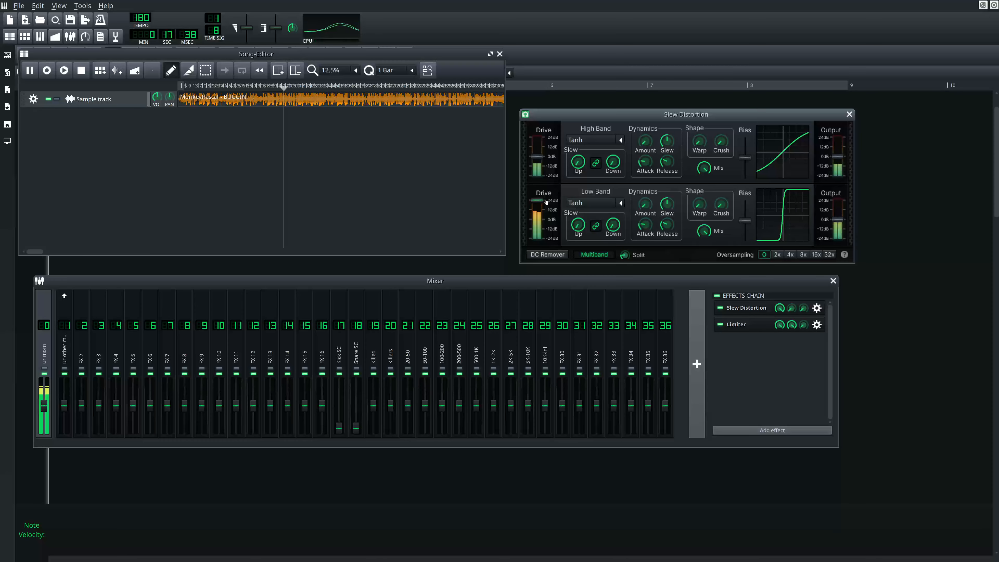
pyautogui.click(464, 201)
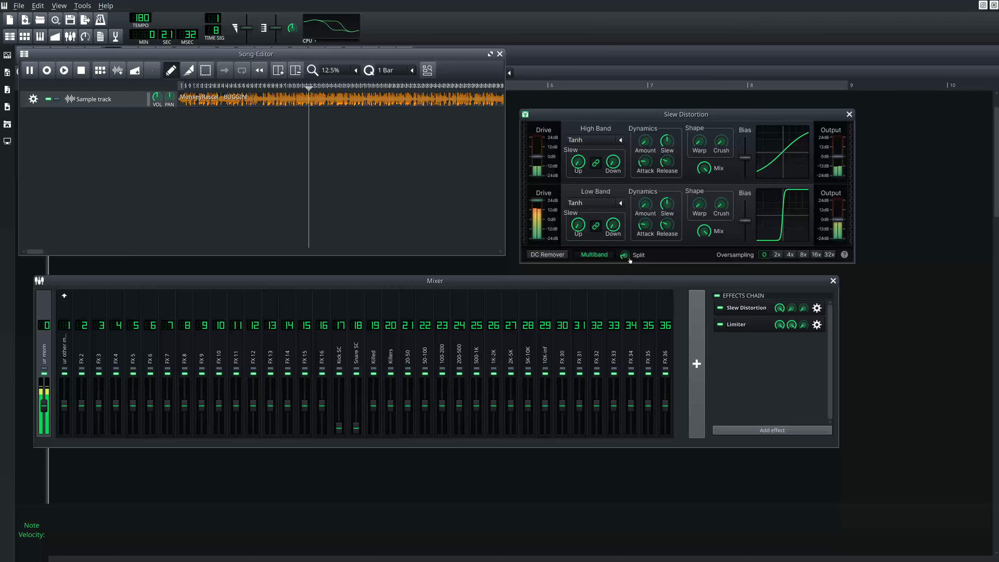
pyautogui.moveTo(630, 260)
pyautogui.mouseDown()
pyautogui.moveTo(629, 245)
pyautogui.moveTo(623, 256)
pyautogui.mouseUp()
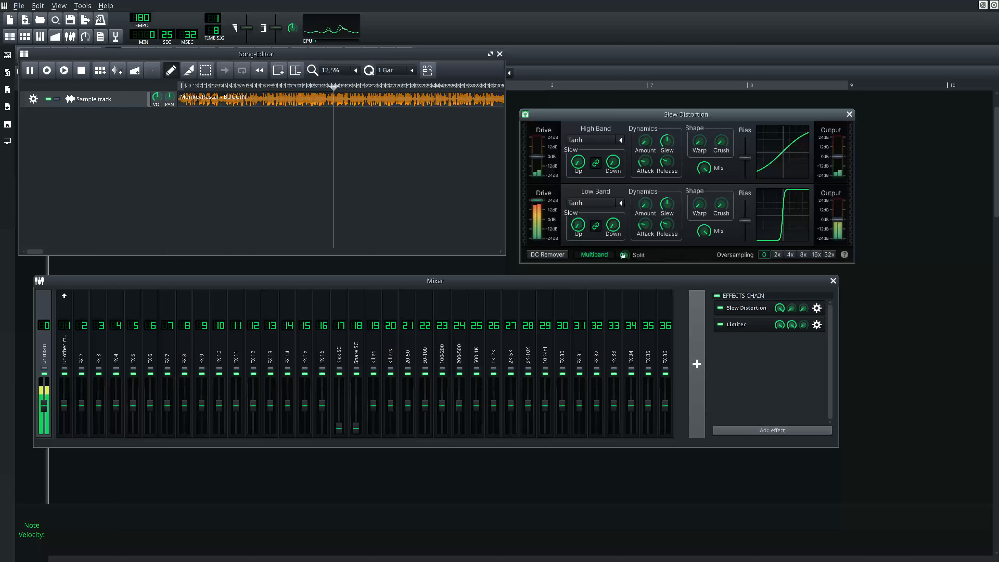
pyautogui.press('space')
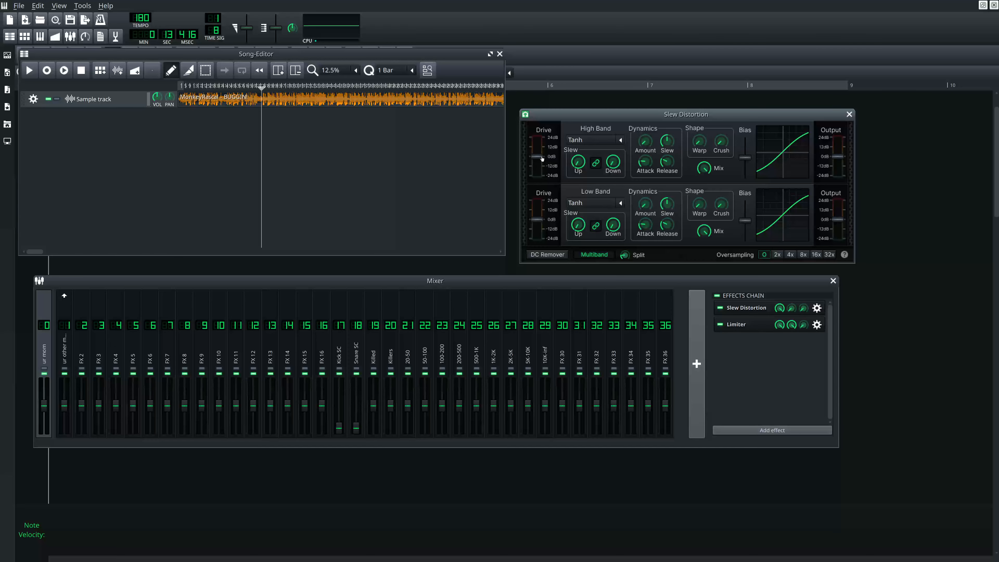
# Audition the track with the high band's Drive raised to about 19.5 dB, stop playback, and reset that Drive to 0 dB.
pyautogui.moveTo(542, 158); pyautogui.dragTo(541, 143)
pyautogui.press('space')
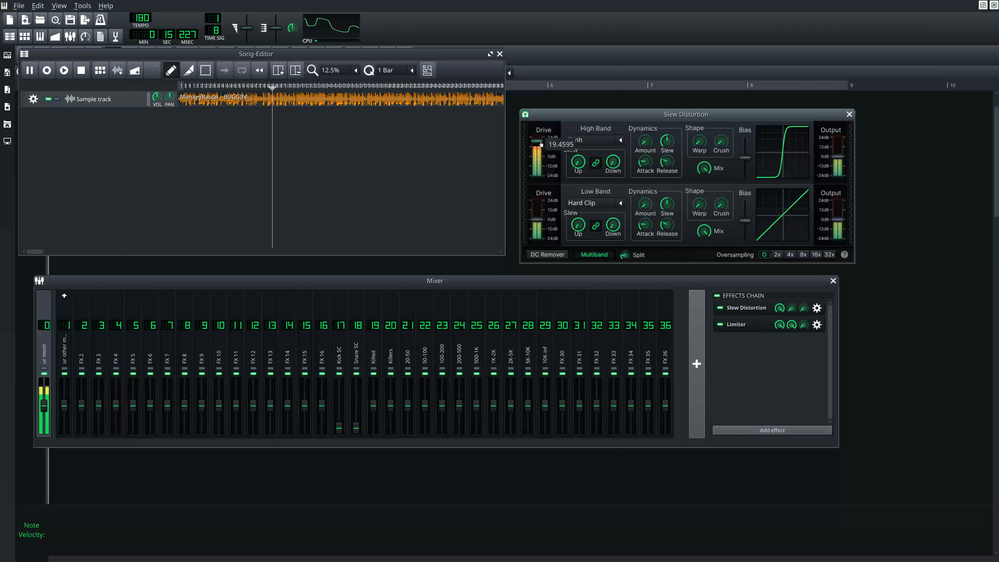
pyautogui.press('space')
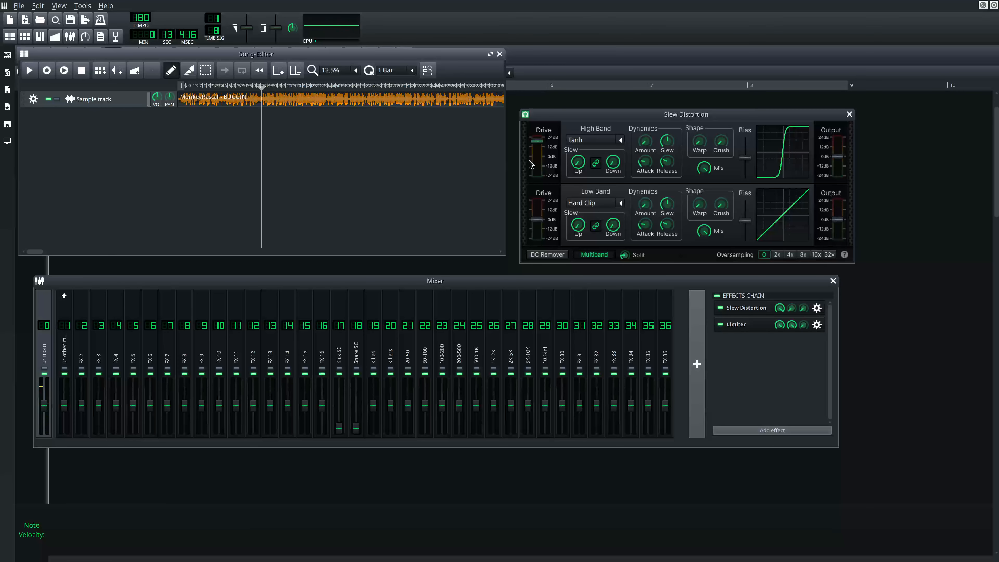
pyautogui.middleClick(539, 141)
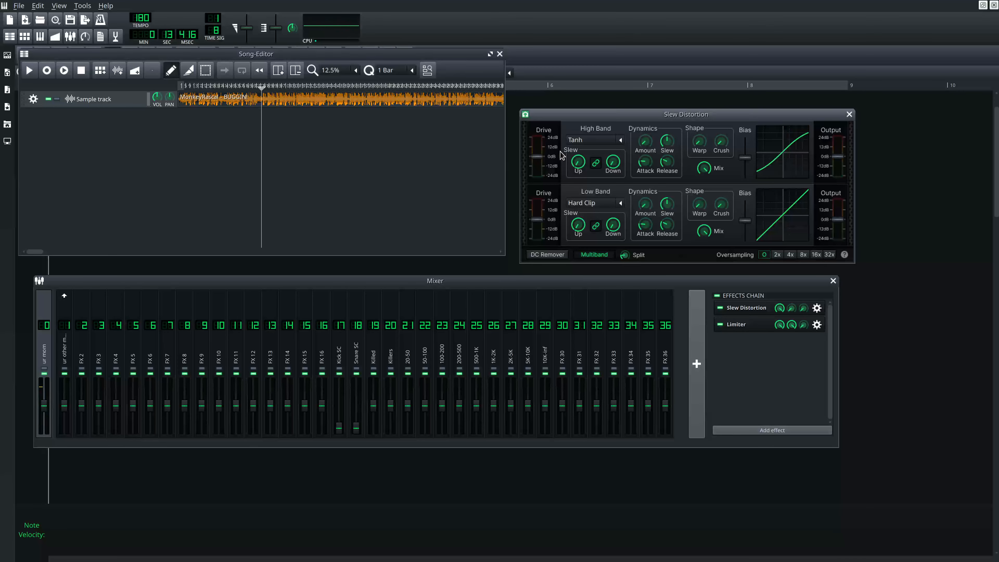
# Raise the high band's Drive to about 12 dB, keeping the Tanh distortion type.
pyautogui.click(620, 141)
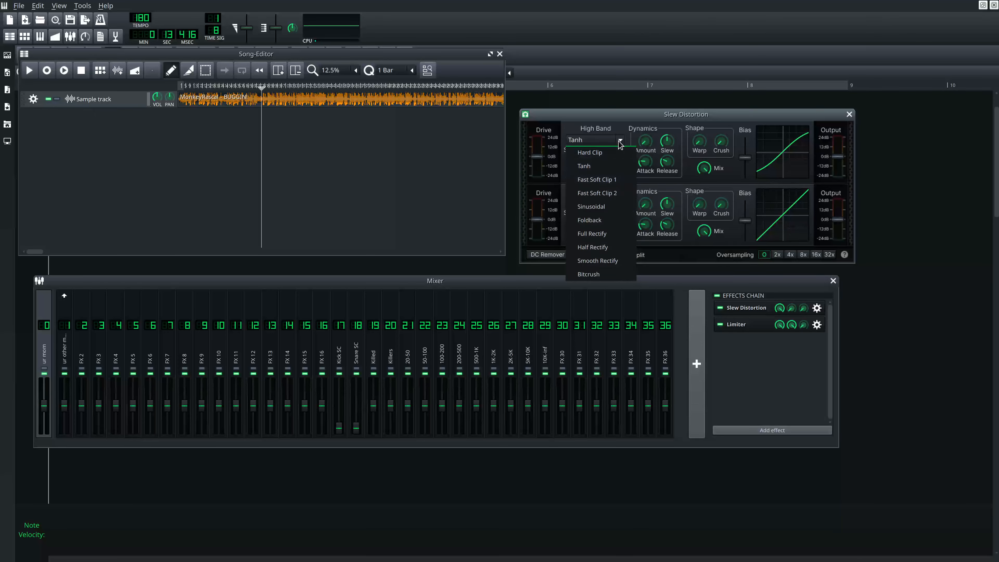
pyautogui.click(541, 132)
pyautogui.moveTo(536, 158); pyautogui.dragTo(543, 149)
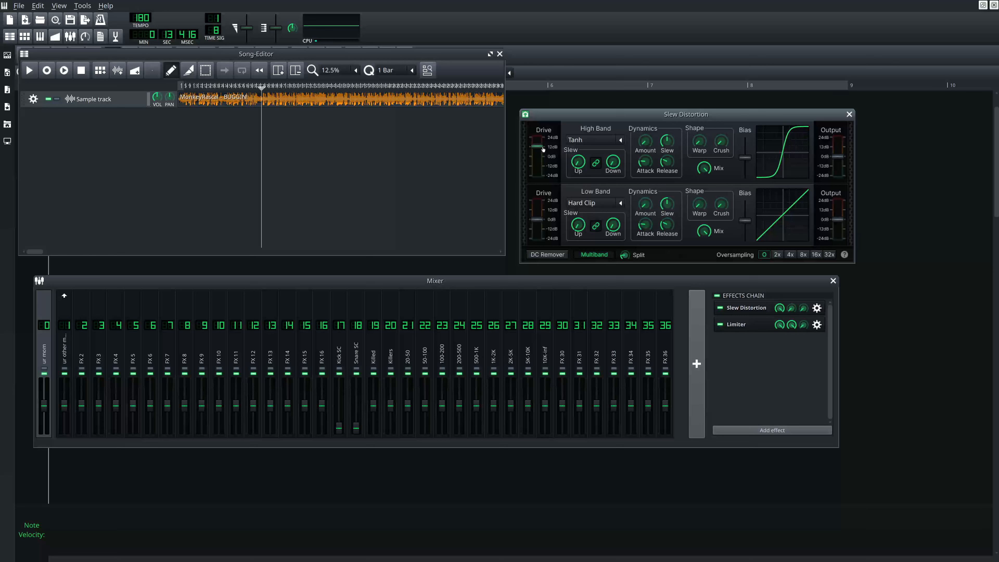
# Cycle the high band through neighbouring distortion types up to Sinusoidal, comparing the curves with Drive at about 12 dB.
pyautogui.scroll(-1, 611, 147)
pyautogui.scroll(1, 610, 147)
pyautogui.scroll(-1, 595, 147)
pyautogui.scroll(2, 618, 138)
pyautogui.scroll(-1, 619, 138)
pyautogui.scroll(1, 619, 139)
pyautogui.scroll(-1, 616, 144)
pyautogui.scroll(-1, 617, 144)
pyautogui.moveTo(529, 146)
pyautogui.mouseDown()
pyautogui.moveTo(531, 169)
pyautogui.moveTo(538, 125)
pyautogui.moveTo(558, 142)
pyautogui.moveTo(540, 156)
pyautogui.mouseUp()
pyautogui.moveTo(540, 160); pyautogui.dragTo(540, 148)
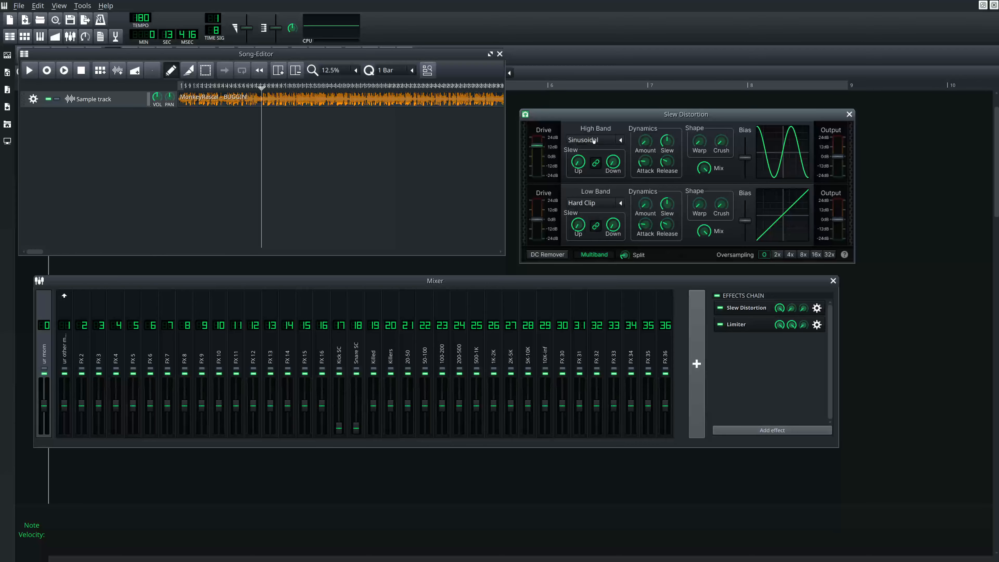
# Compare Sinusoidal with the neighbouring high band distortion types, return to Sinusoidal, and raise the Drive to 24 dB.
pyautogui.scroll(3, 592, 140)
pyautogui.scroll(-2, 621, 140)
pyautogui.scroll(-1, 621, 140)
pyautogui.scroll(4, 609, 140)
pyautogui.scroll(-1, 584, 139)
pyautogui.scroll(-1, 605, 143)
pyautogui.moveTo(536, 147)
pyautogui.mouseDown()
pyautogui.moveTo(530, 163)
pyautogui.moveTo(540, 138)
pyautogui.moveTo(540, 165)
pyautogui.moveTo(539, 137)
pyautogui.mouseUp()
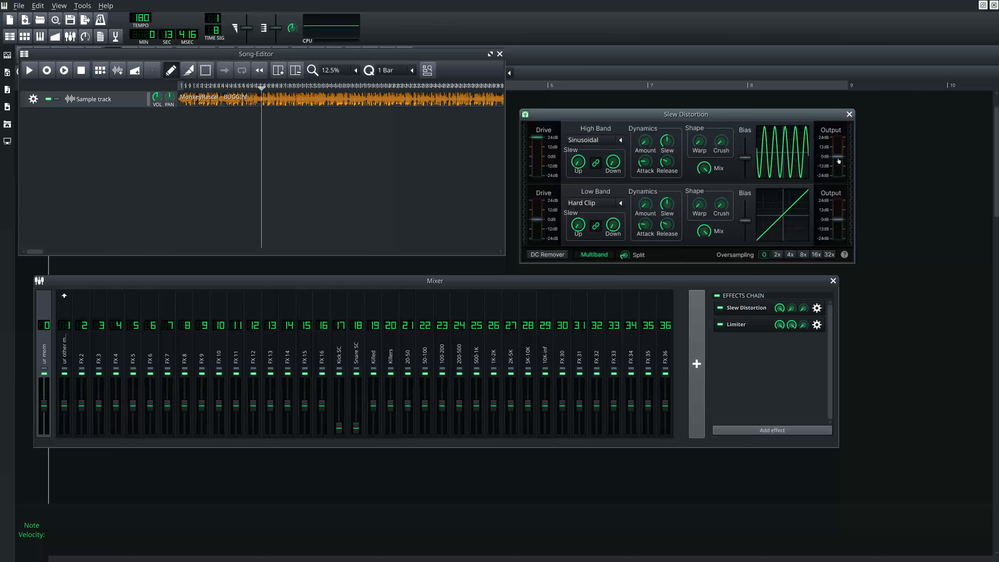
# With Multiband off, play the track while raising the high band's Drive from 0 to 24 dB, reset it, and stop playback.
pyautogui.middleClick(542, 136)
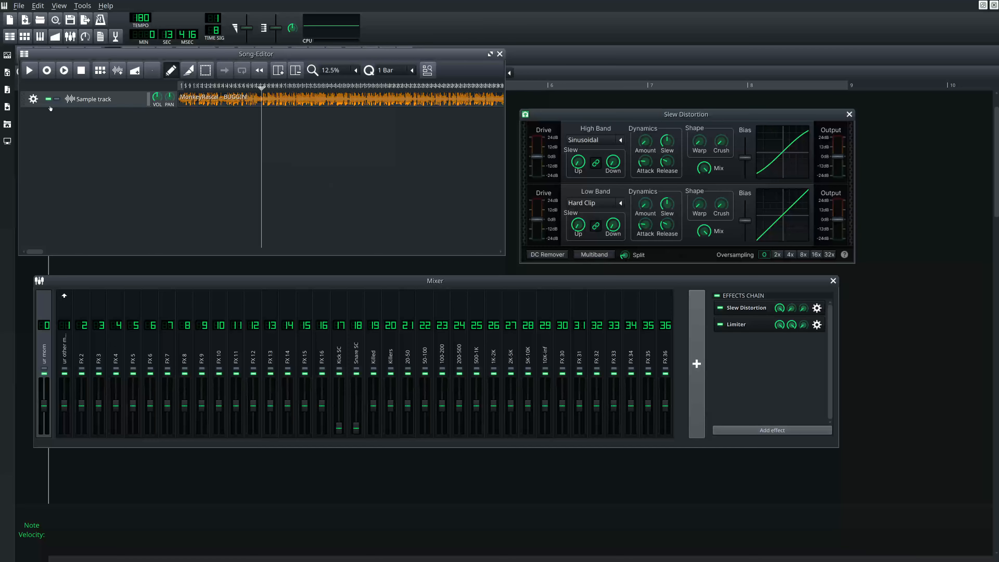
pyautogui.press('space')
pyautogui.moveTo(542, 170); pyautogui.dragTo(539, 143)
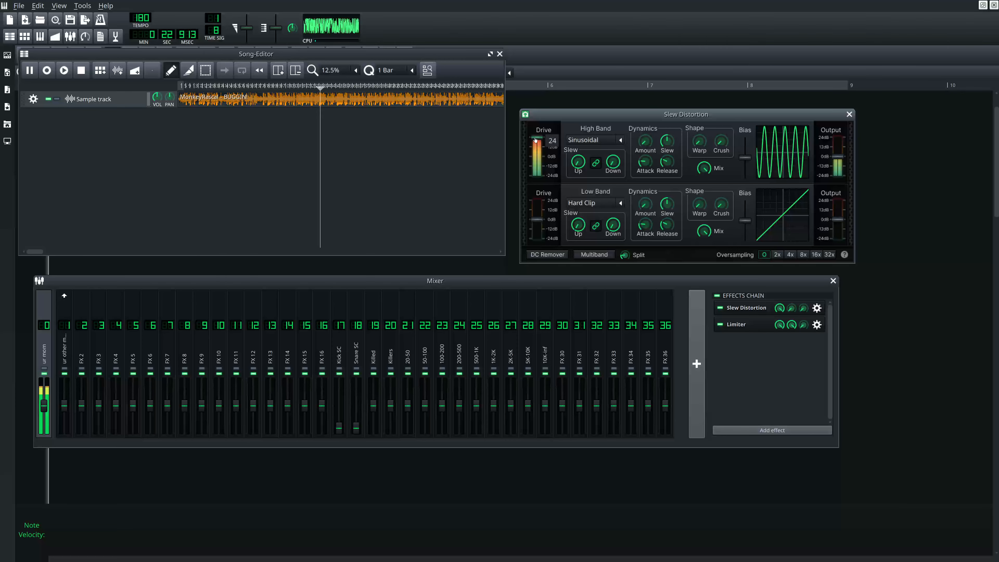
pyautogui.middleClick(538, 142)
pyautogui.click(82, 71)
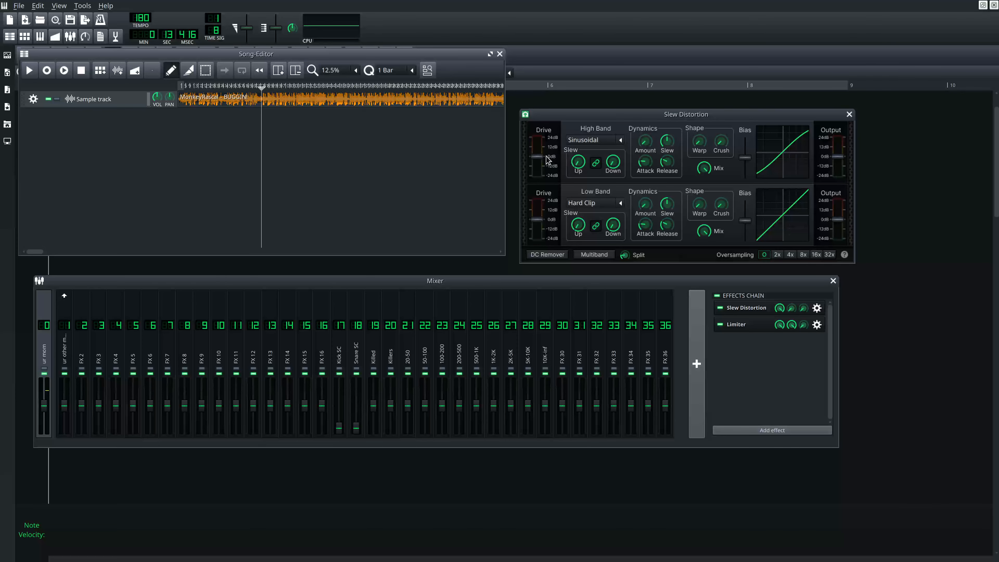
pyautogui.click(621, 139)
pyautogui.click(541, 115)
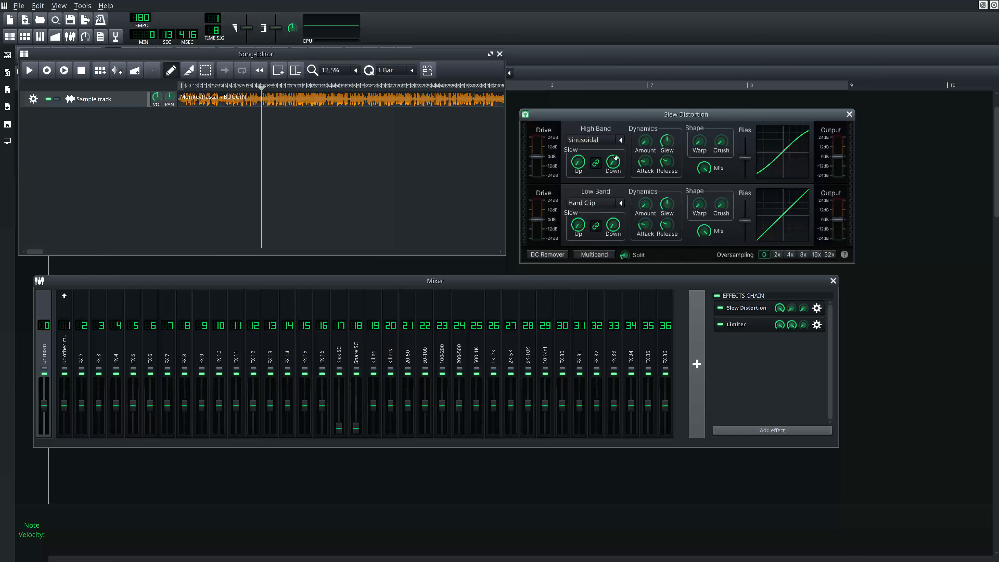
pyautogui.click(624, 141)
pyautogui.click(624, 141)
pyautogui.click(624, 141)
pyautogui.click(686, 241)
# Turn Multiband on and set the high band to Hard Clip and the low band to Sinusoidal.
pyautogui.click(593, 255)
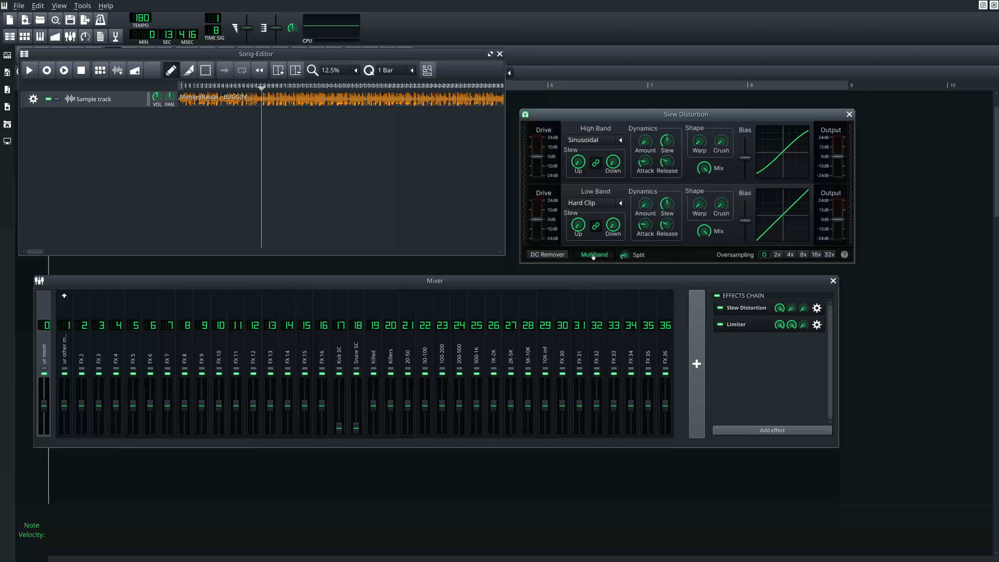
pyautogui.click(621, 140)
pyautogui.click(621, 154)
pyautogui.click(620, 202)
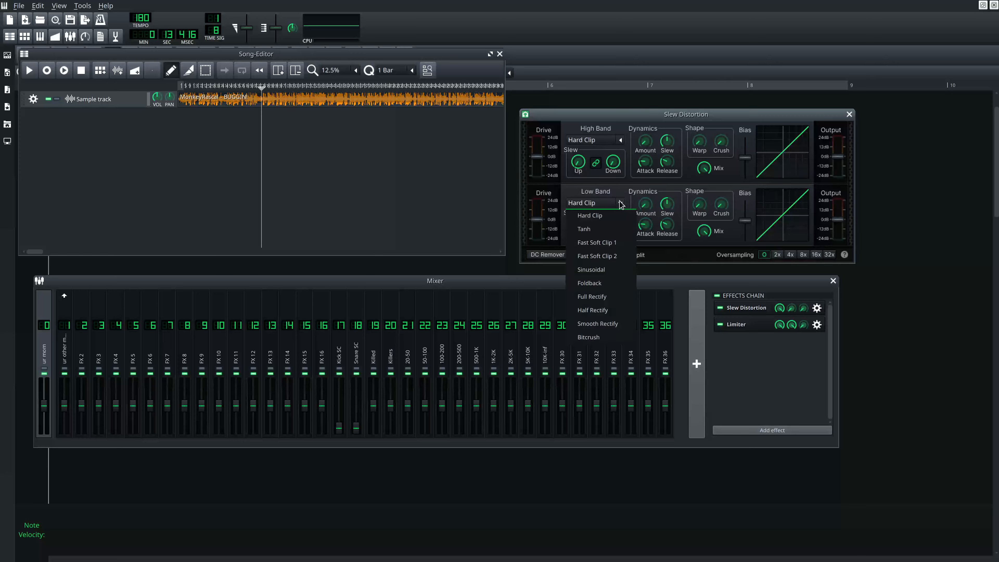
pyautogui.click(597, 268)
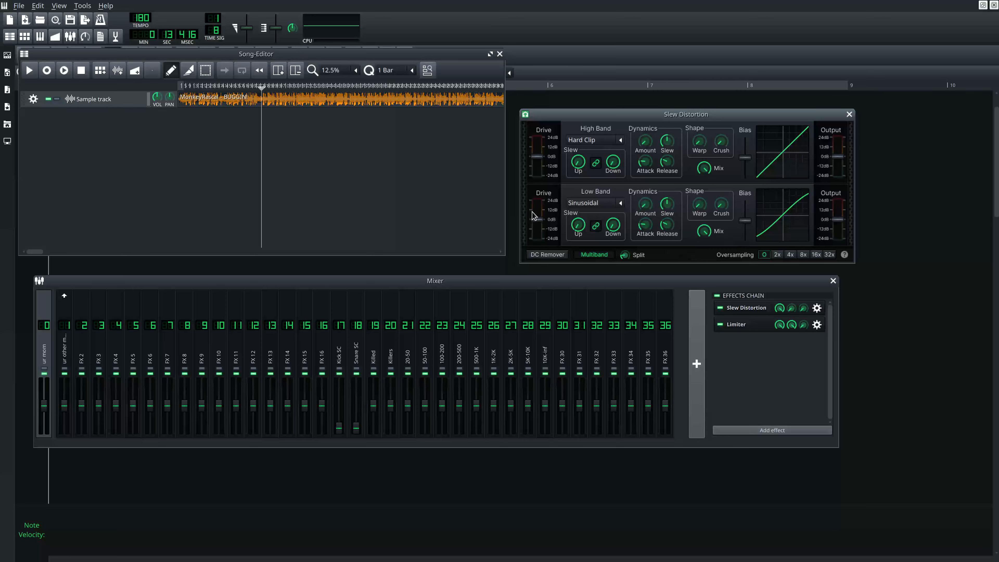
# Raise the low band's Drive to about 24 dB, play the track through the Sinusoidal shape, and stop playback.
pyautogui.moveTo(535, 219); pyautogui.dragTo(543, 201)
pyautogui.click(331, 173)
pyautogui.click(453, 218)
pyautogui.press('space')
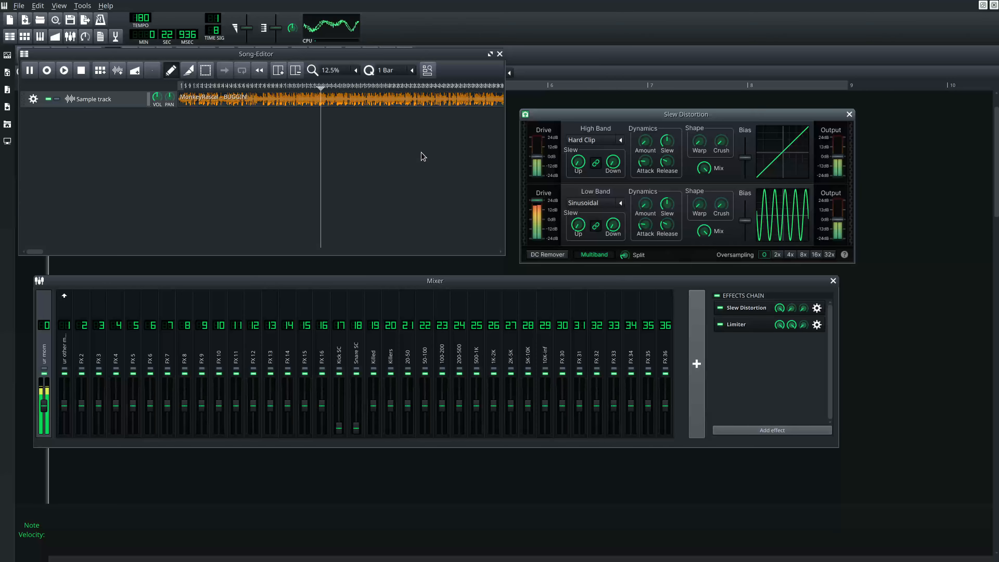
pyautogui.press('space')
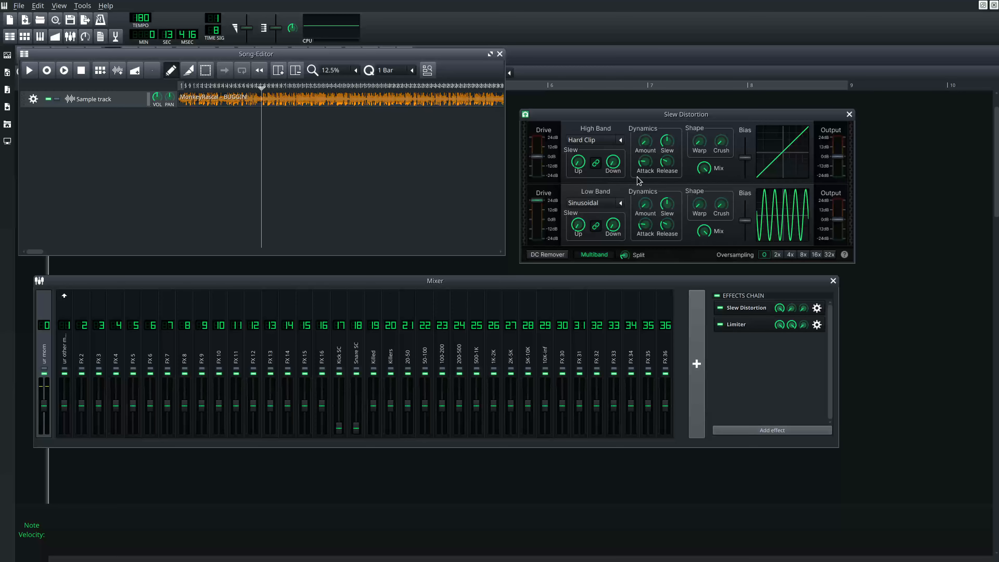
# Play the track while sweeping the Split frequency, stop playback, and readjust the Split.
pyautogui.press('space')
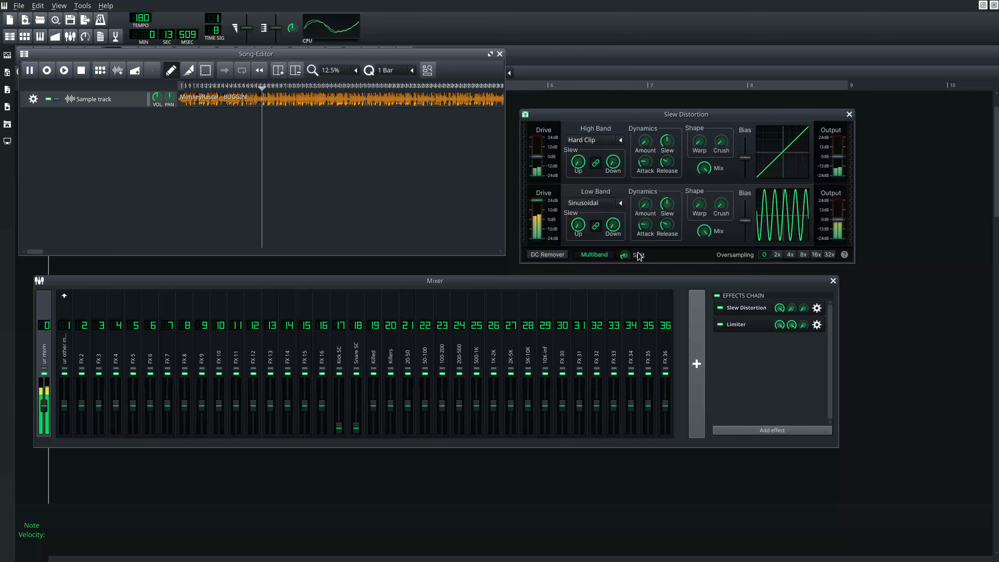
pyautogui.moveTo(624, 257); pyautogui.dragTo(609, 254)
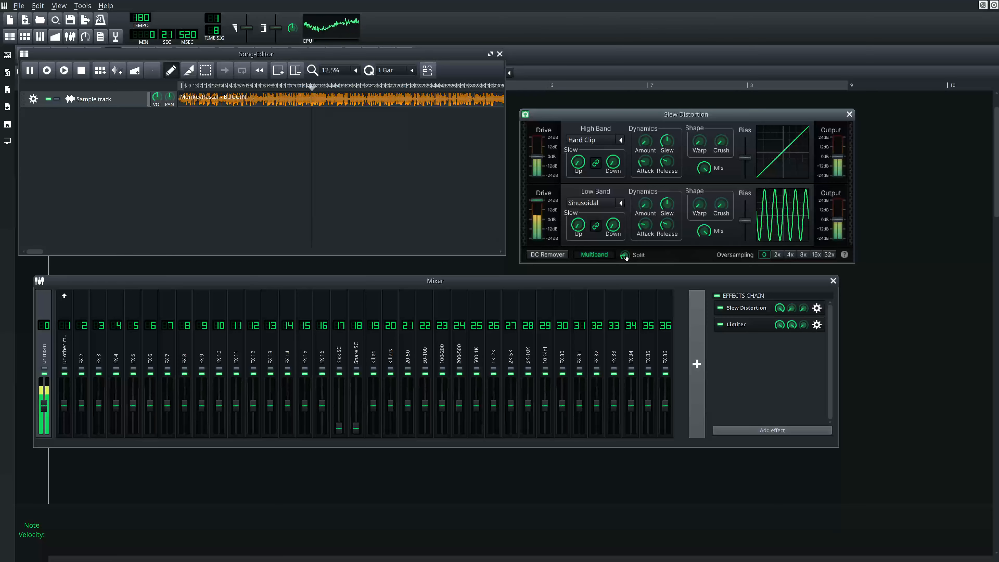
pyautogui.click(377, 182)
pyautogui.press('space')
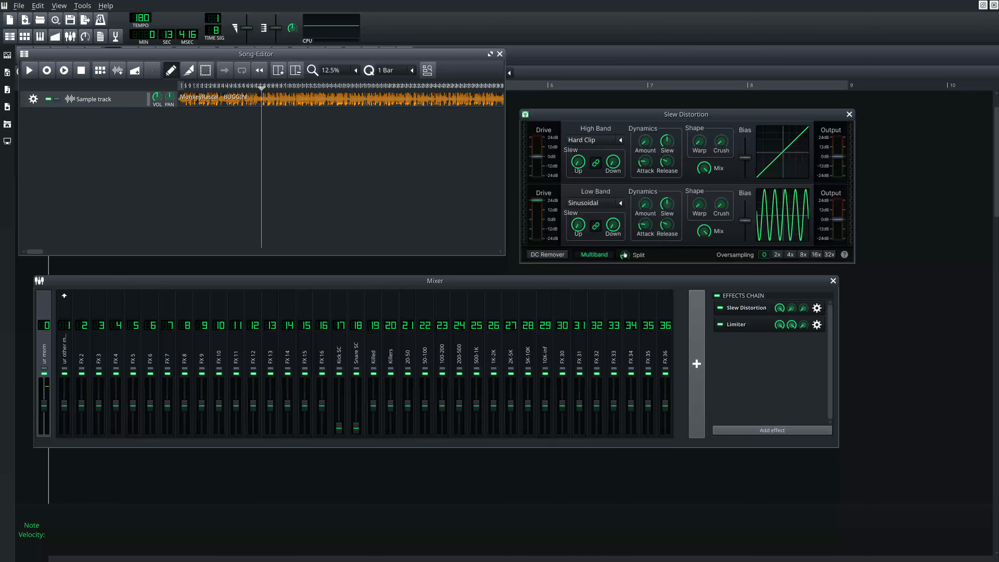
pyautogui.moveTo(626, 255)
pyautogui.mouseDown()
pyautogui.moveTo(628, 239)
pyautogui.moveTo(619, 254)
pyautogui.mouseUp()
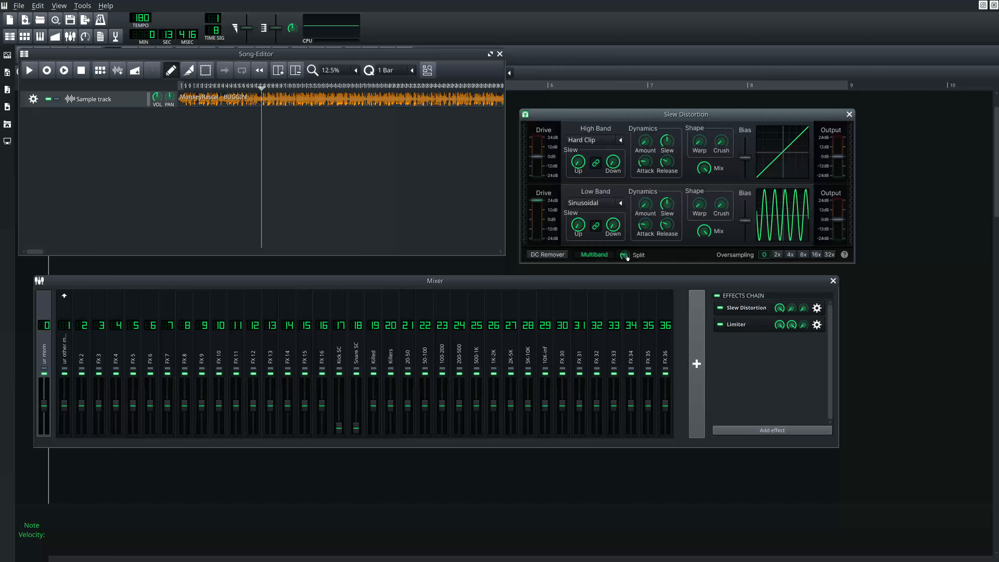
# Turn Multiband off and set the low band's distortion type back to Hard Clip.
pyautogui.click(596, 256)
pyautogui.click(434, 173)
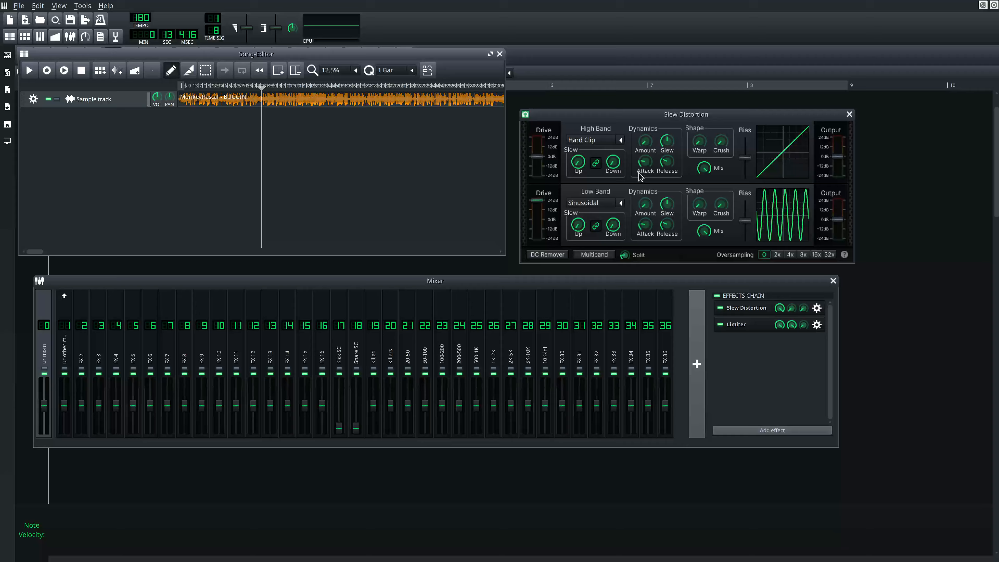
pyautogui.click(619, 202)
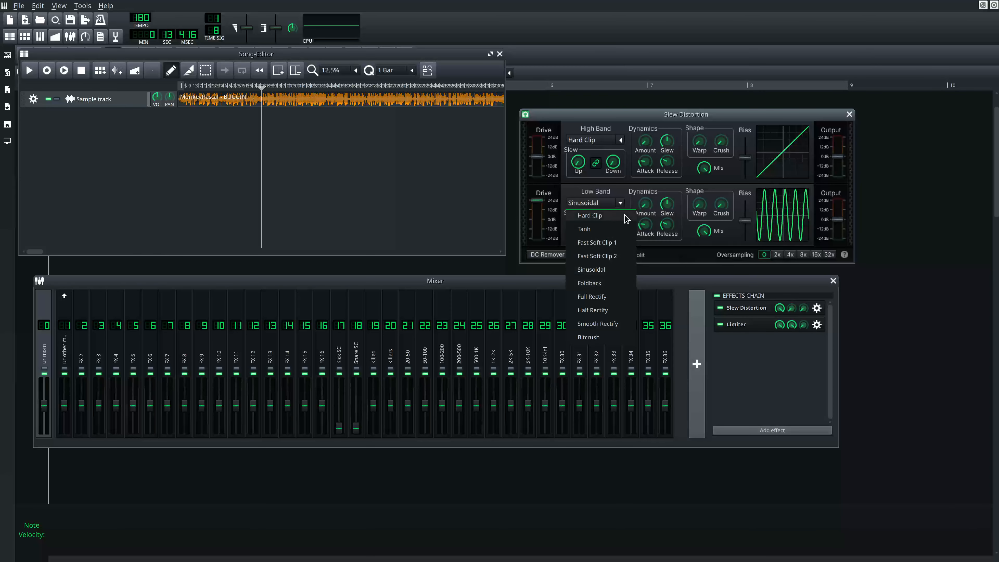
pyautogui.click(603, 215)
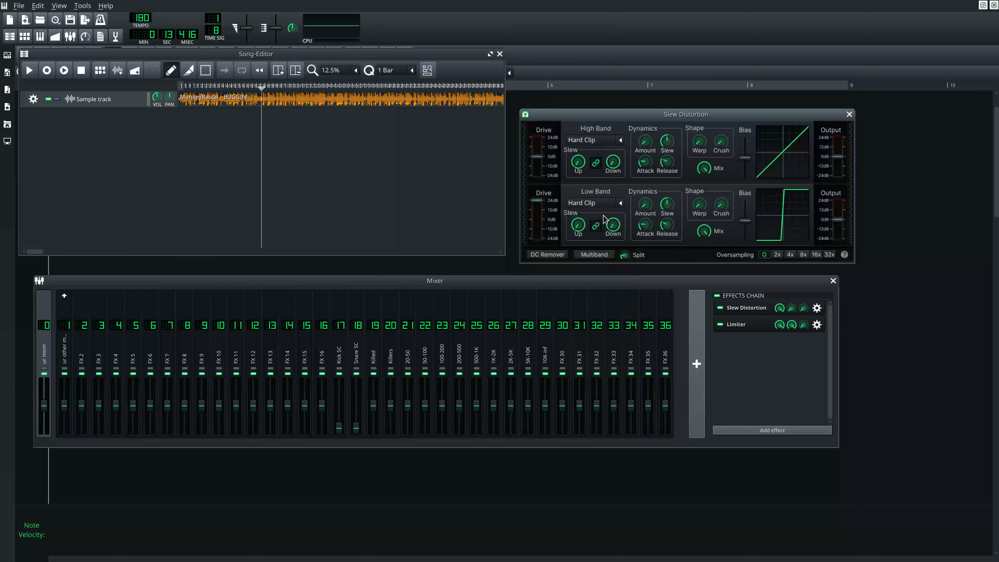
# Set the high band's distortion type to Foldback and reset the low band's Drive to 0 dB.
pyautogui.click(621, 140)
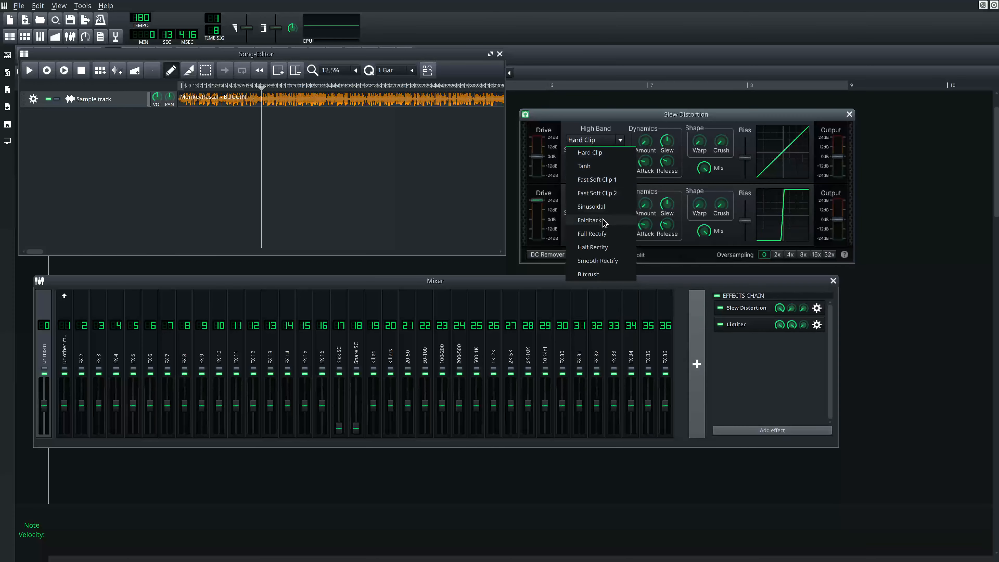
pyautogui.click(586, 220)
pyautogui.middleClick(538, 200)
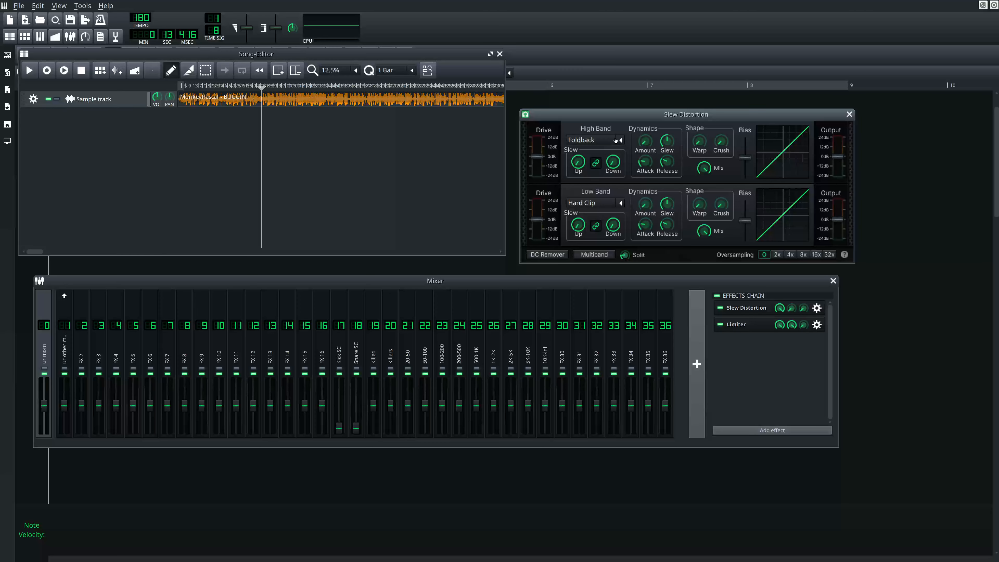
# Vary the high band's Drive to show the Foldback curve, settle it at about 12 dB, and start playback.
pyautogui.moveTo(535, 161); pyautogui.dragTo(536, 149)
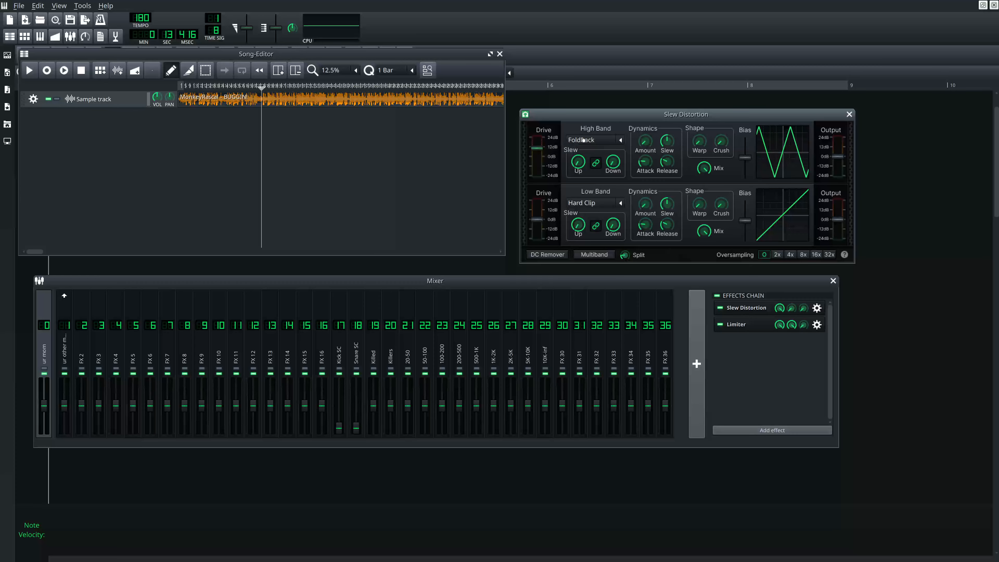
pyautogui.scroll(1, 586, 139)
pyautogui.scroll(-1, 606, 143)
pyautogui.moveTo(534, 149); pyautogui.dragTo(533, 143)
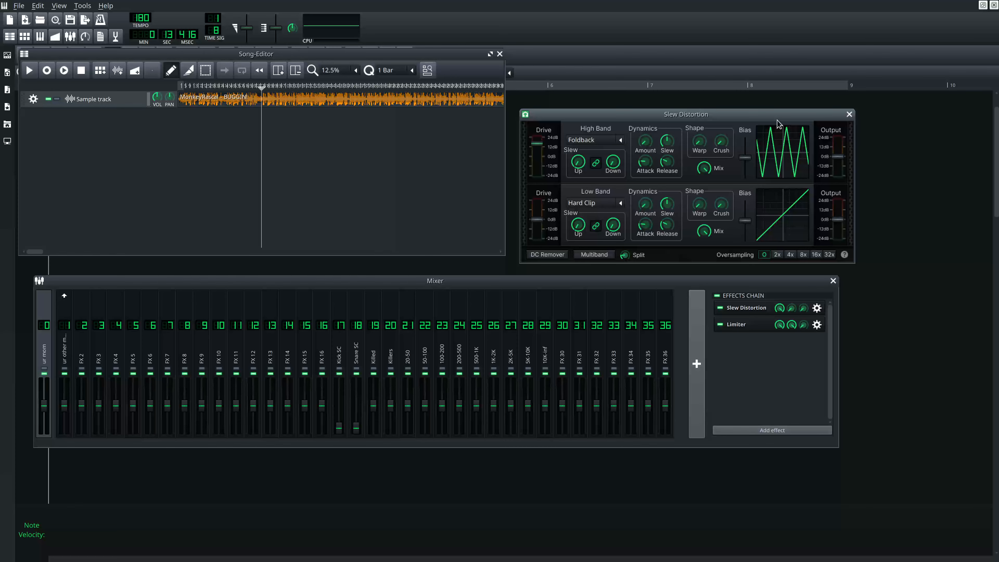
pyautogui.moveTo(534, 147); pyautogui.dragTo(534, 151)
pyautogui.click(29, 70)
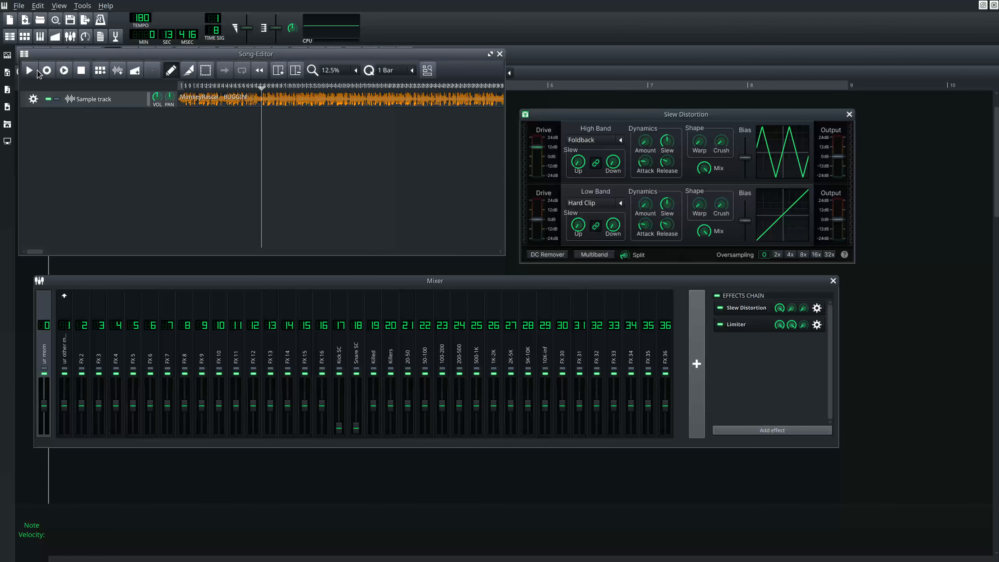
# Reset the high band's Drive to 0 dB during playback and stop the track.
pyautogui.click(537, 148)
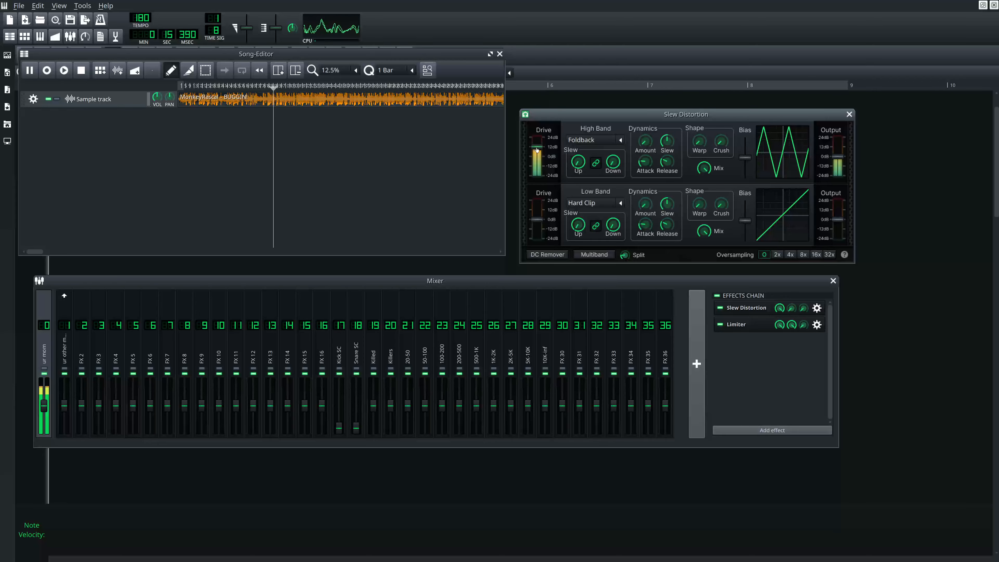
pyautogui.middleClick(537, 150)
pyautogui.click(470, 191)
pyautogui.press('space')
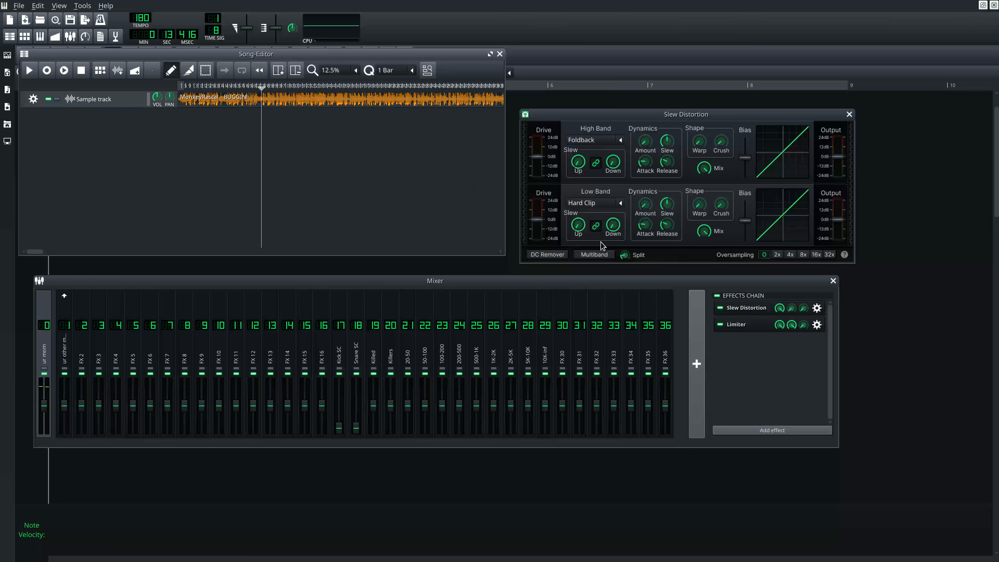
# Turn Multiband on and set the high band's distortion type to Hard Clip and the low band's to Foldback.
pyautogui.click(604, 254)
pyautogui.click(620, 140)
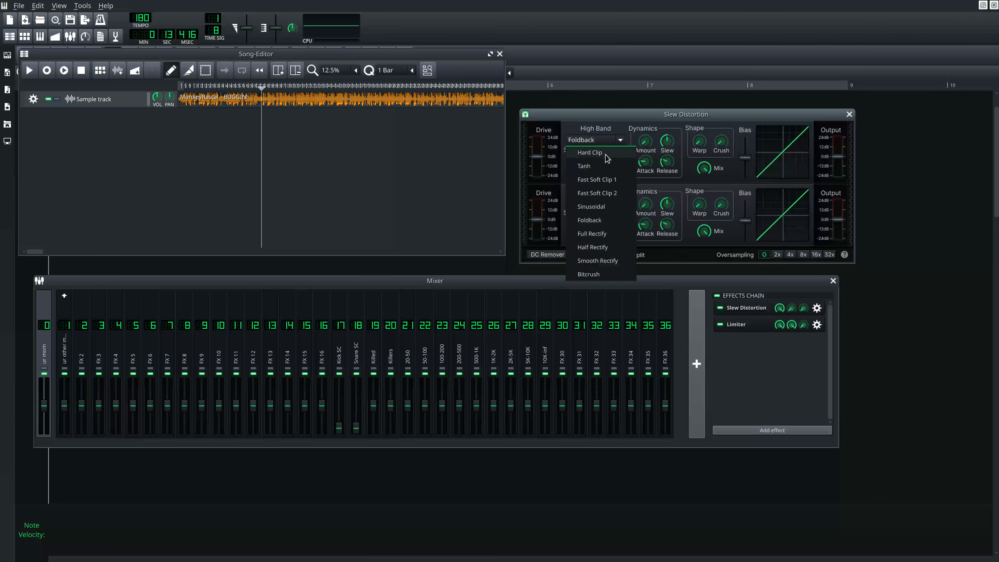
pyautogui.click(582, 153)
pyautogui.click(621, 204)
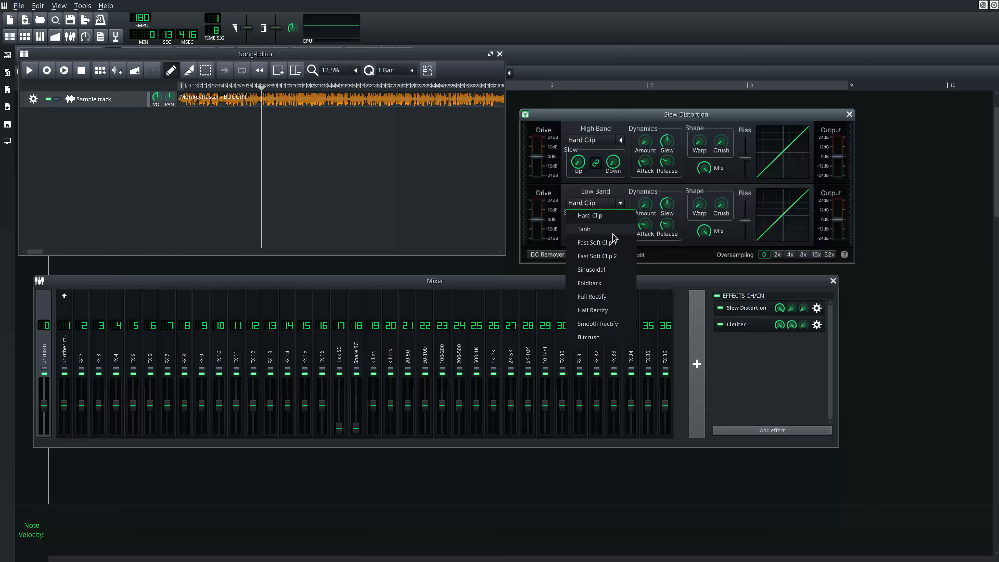
pyautogui.click(590, 283)
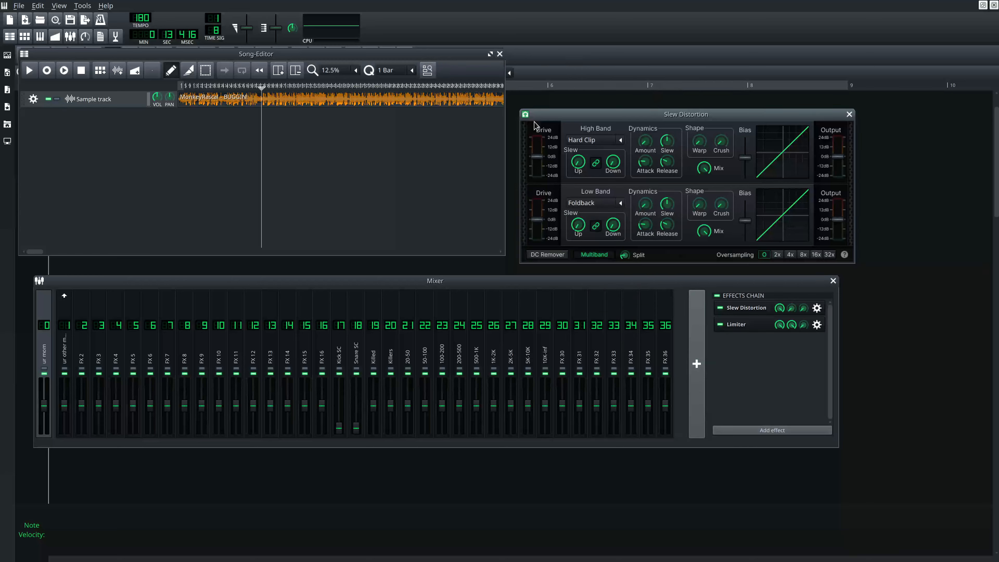
# Play the track with the low band's Drive raised to about 24 dB, switch that band from Foldback to Sinusoidal, and stop playback.
pyautogui.click(344, 167)
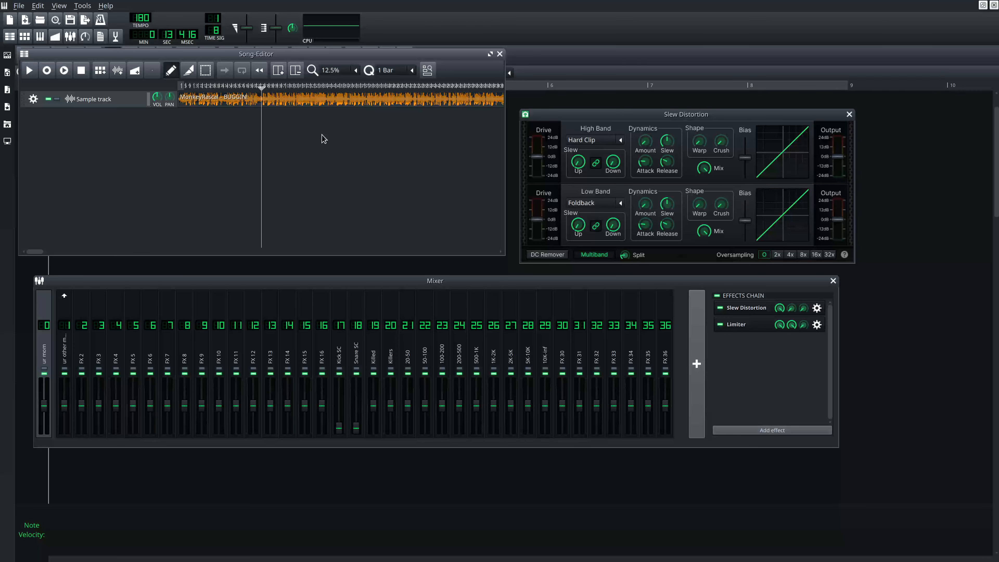
pyautogui.press('space')
pyautogui.moveTo(549, 221); pyautogui.dragTo(549, 202)
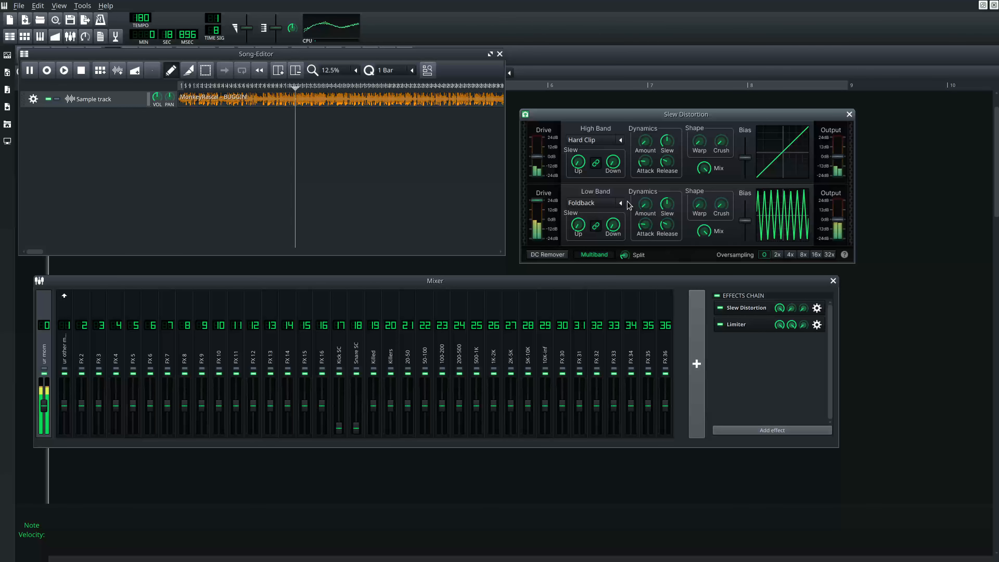
pyautogui.scroll(1, 620, 202)
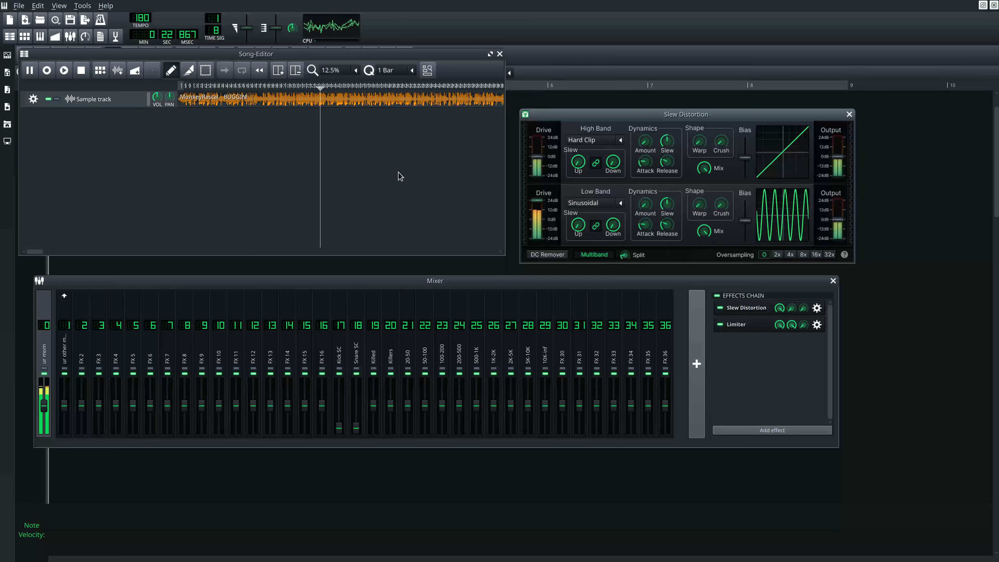
pyautogui.press('space')
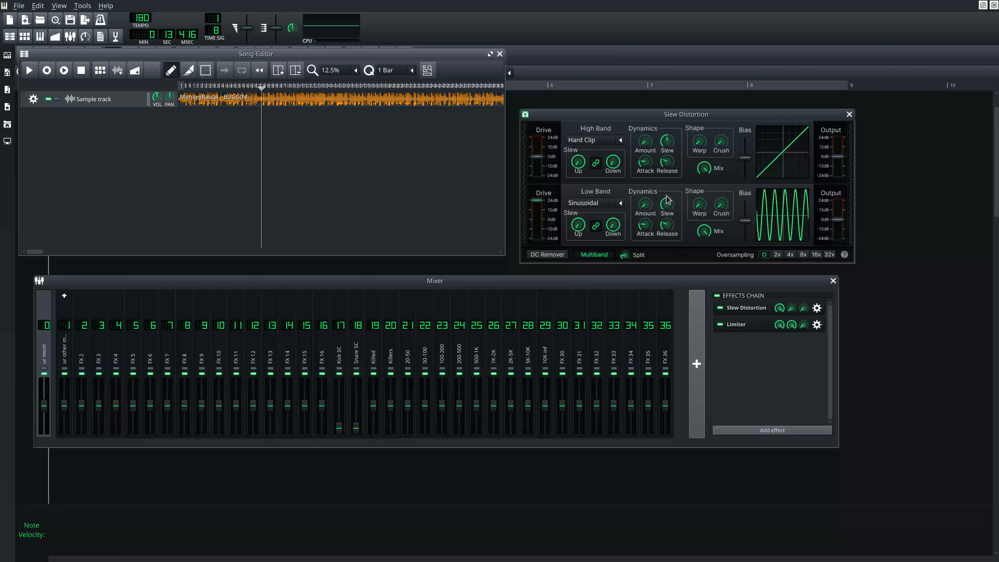
# Replay the track, comparing Sinusoidal with Foldback on the low band, and stop playback.
pyautogui.scroll(-1, 615, 203)
pyautogui.scroll(1, 615, 204)
pyautogui.press('space')
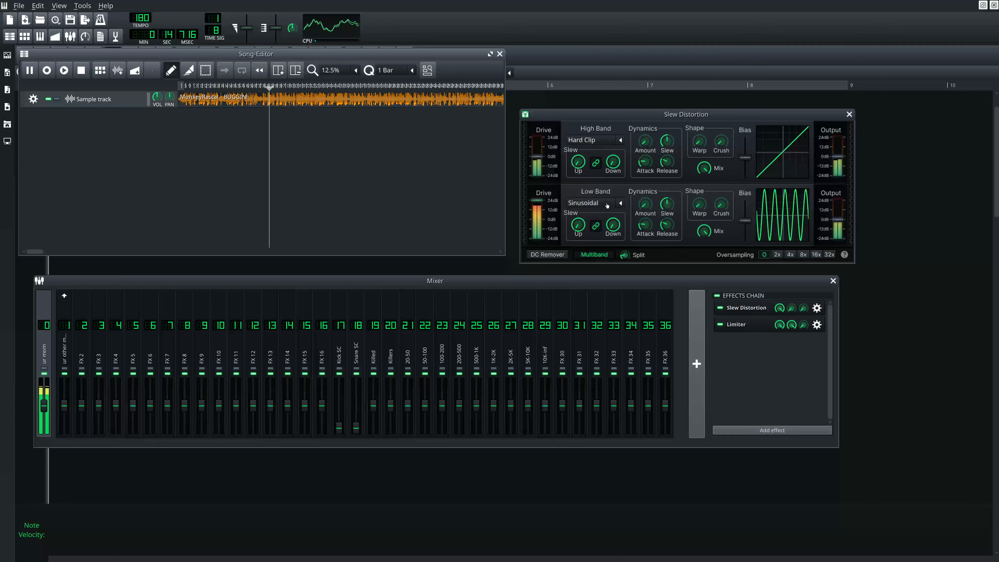
pyautogui.scroll(-1, 607, 206)
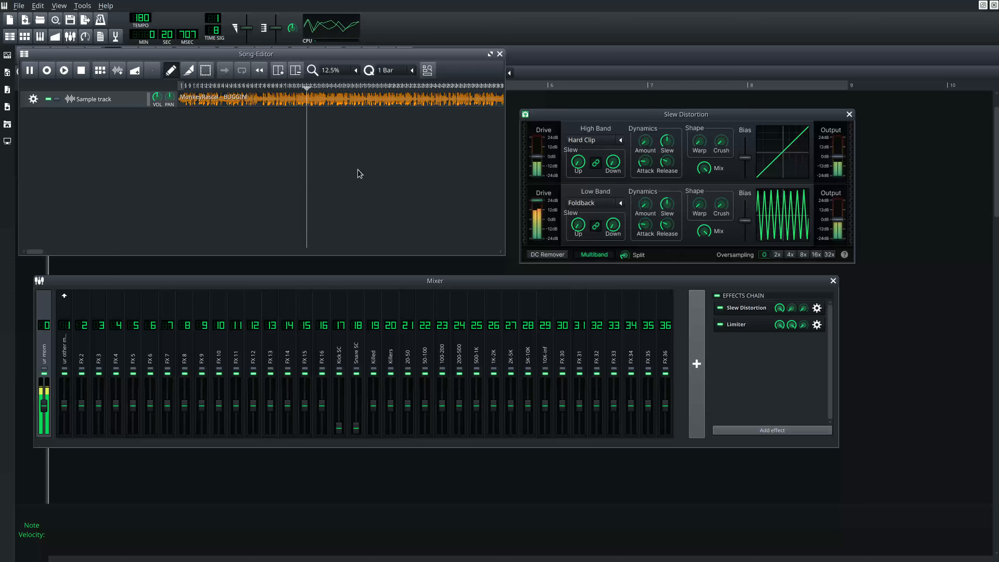
pyautogui.press('space')
# Set the low band's distortion type back to Hard Clip and reset its Drive to 0 dB.
pyautogui.click(620, 202)
pyautogui.click(620, 202)
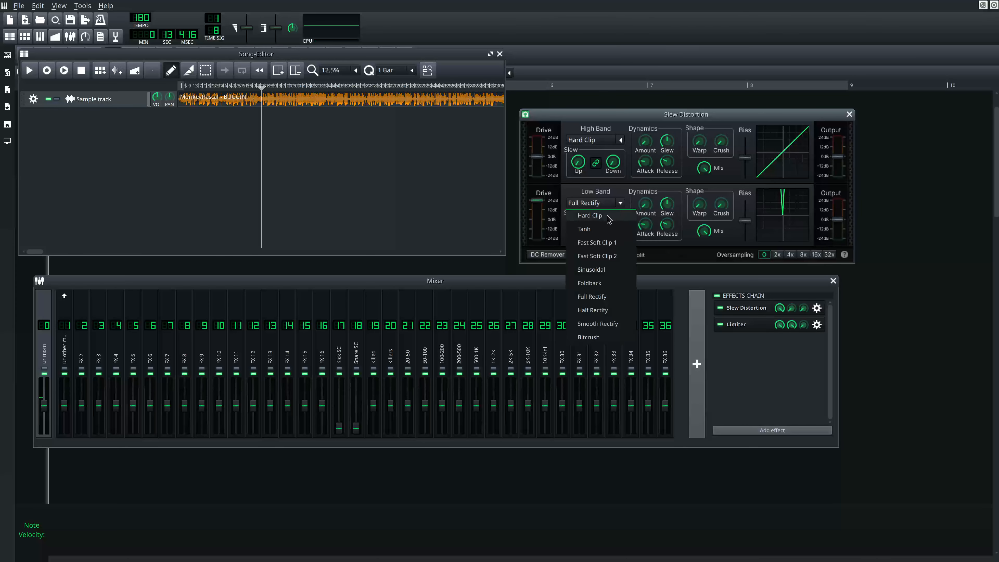
pyautogui.click(582, 214)
pyautogui.middleClick(537, 204)
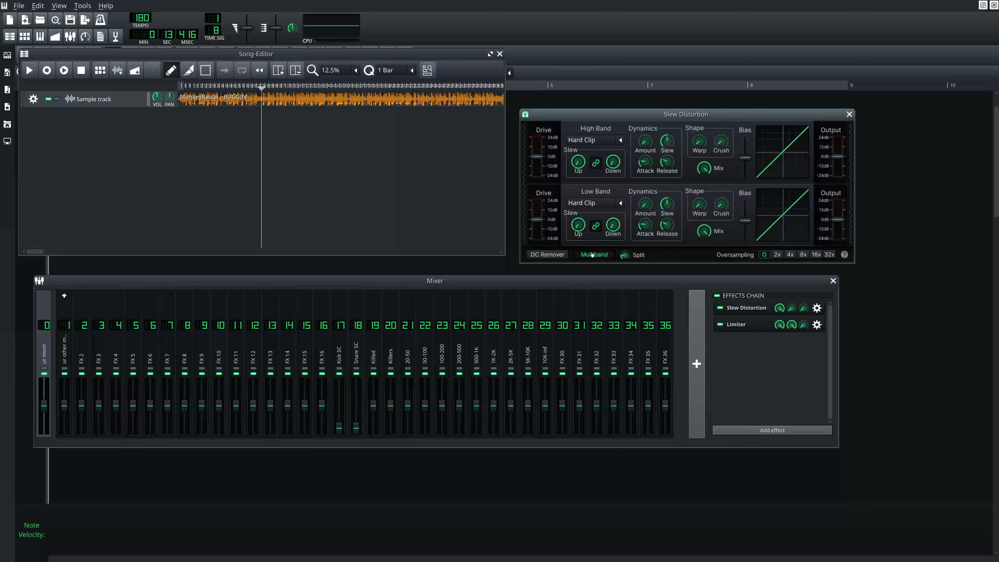
# With Multiband off, step the high band through its distortion types at raised Drive, ending on Full Rectify at 0 dB.
pyautogui.scroll(-5, 619, 141)
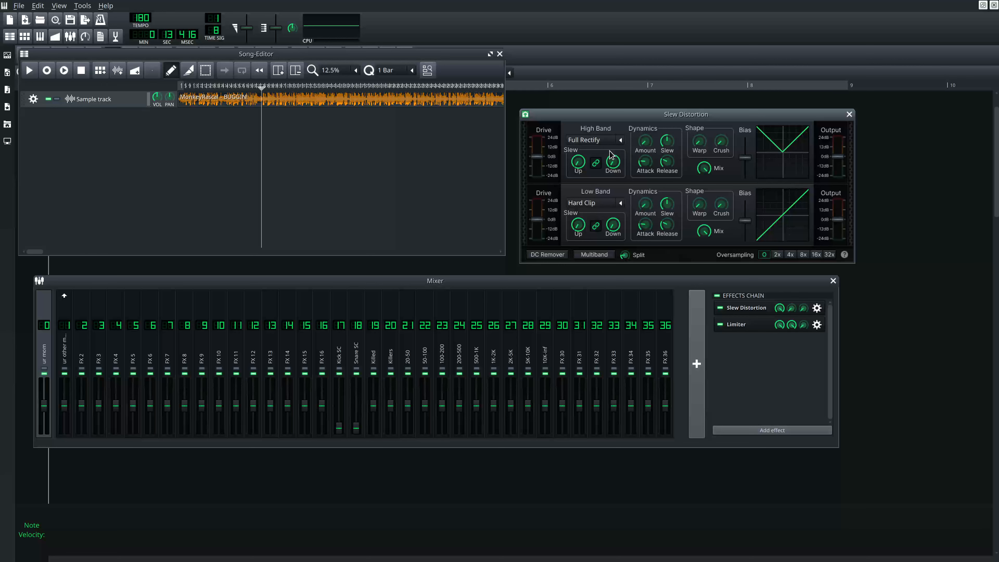
pyautogui.scroll(1, 613, 142)
pyautogui.scroll(3, 613, 142)
pyautogui.scroll(3, 597, 139)
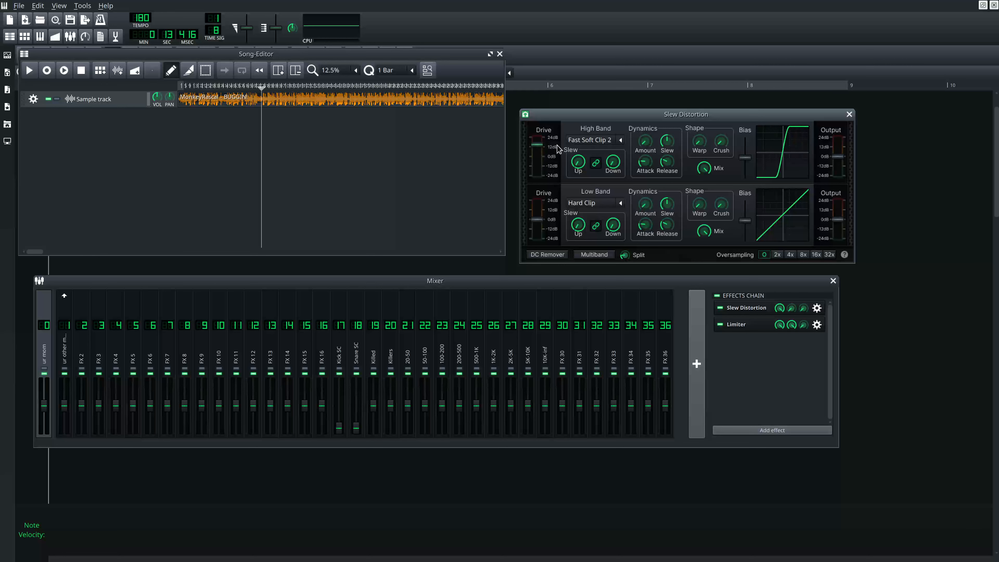
pyautogui.scroll(-7, 597, 140)
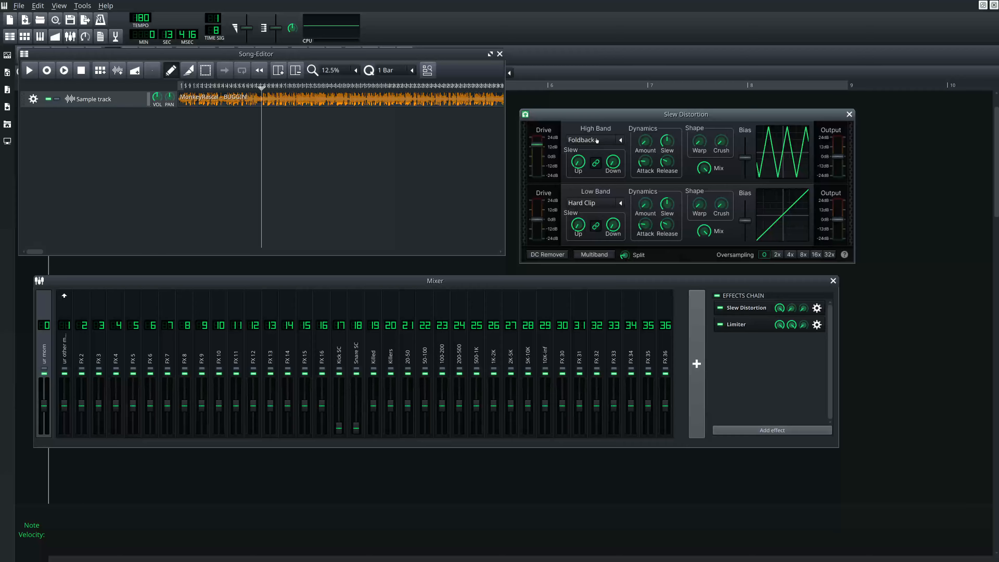
pyautogui.middleClick(534, 144)
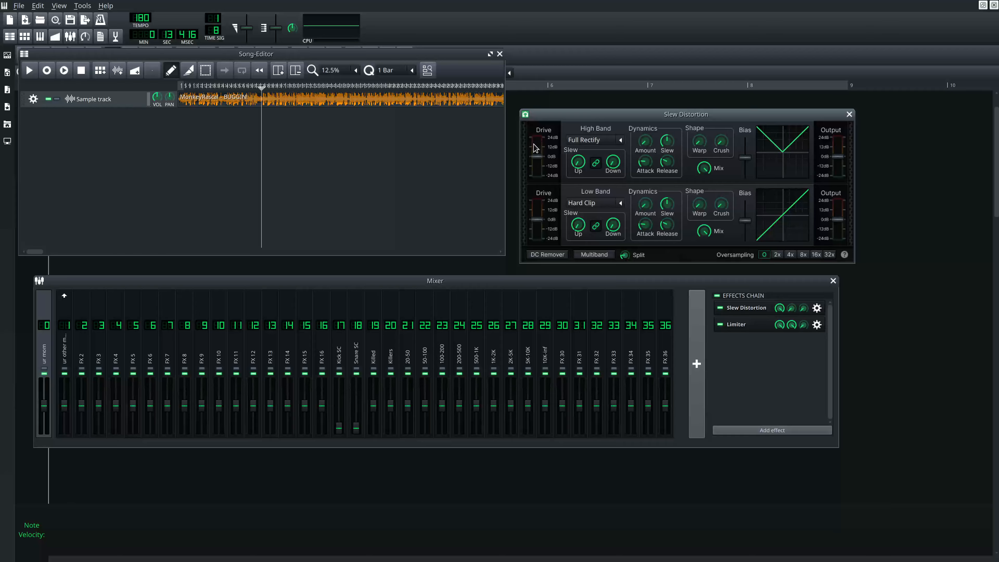
# Compare the high band's other distortion curves at about 12 dB Drive, then return to Full Rectify at 0 dB.
pyautogui.scroll(7, 593, 141)
pyautogui.scroll(-2, 619, 140)
pyautogui.scroll(4, 556, 159)
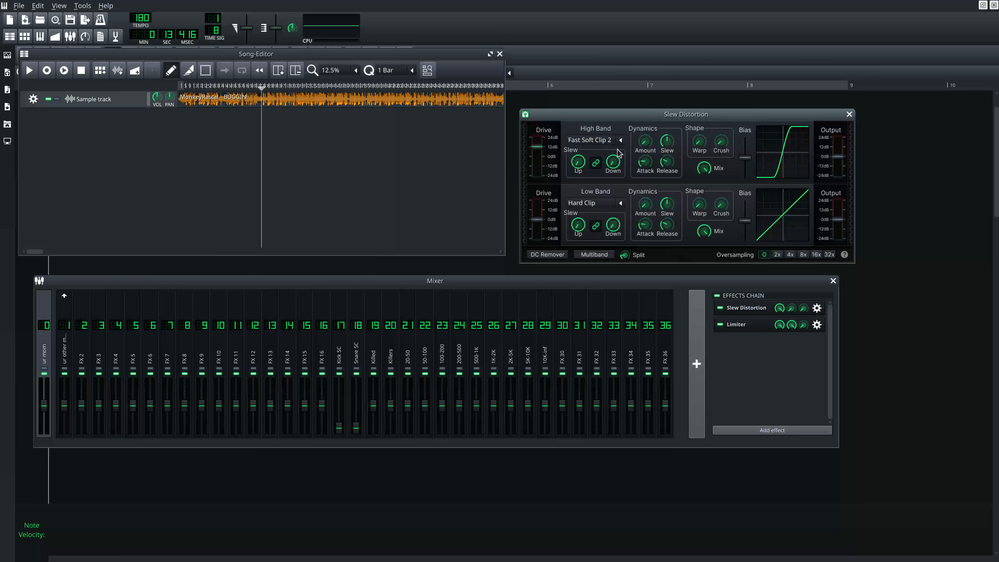
pyautogui.scroll(-3, 613, 142)
pyautogui.moveTo(545, 151); pyautogui.dragTo(544, 161)
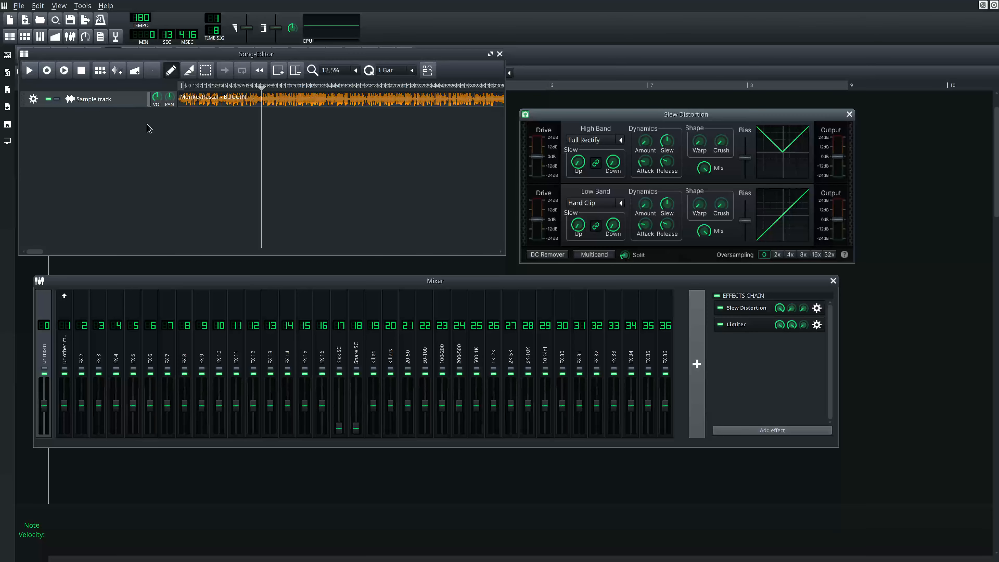
# Play the track through Full Rectify, bypass and re-enable Slew Distortion to compare the sound, and stop playback.
pyautogui.click(186, 141)
pyautogui.moveTo(772, 119); pyautogui.dragTo(775, 118)
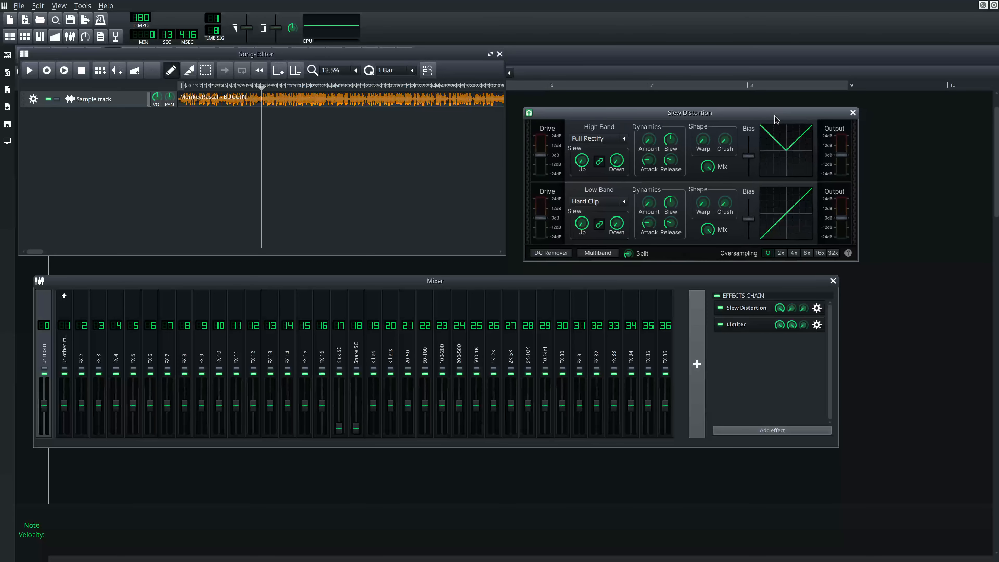
pyautogui.click(313, 156)
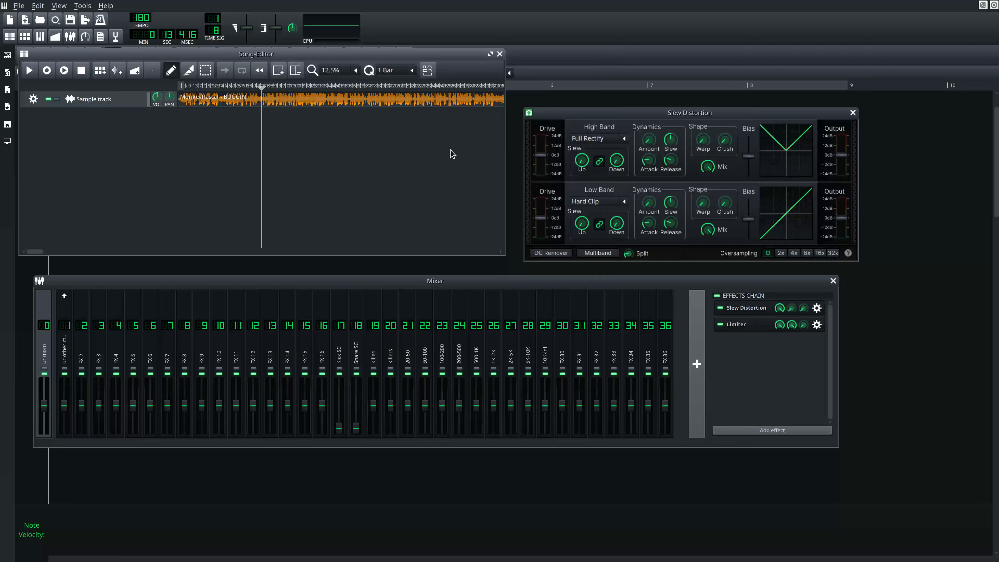
pyautogui.press('space')
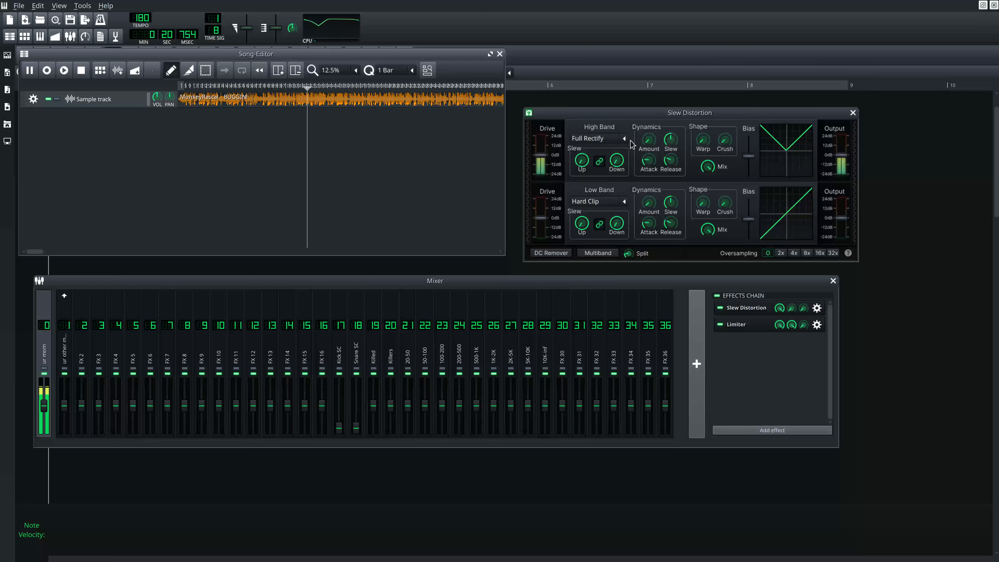
pyautogui.click(720, 308)
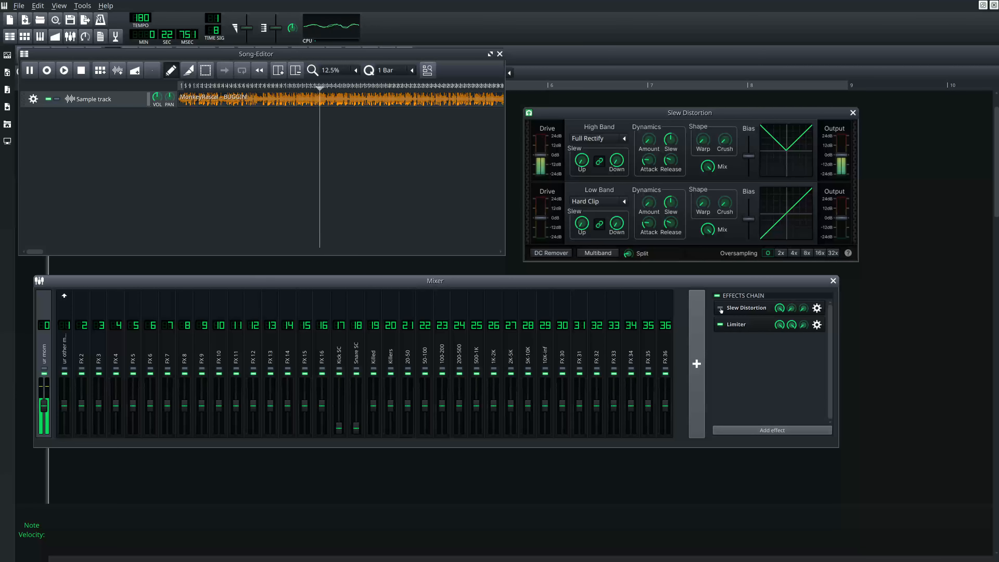
pyautogui.click(720, 308)
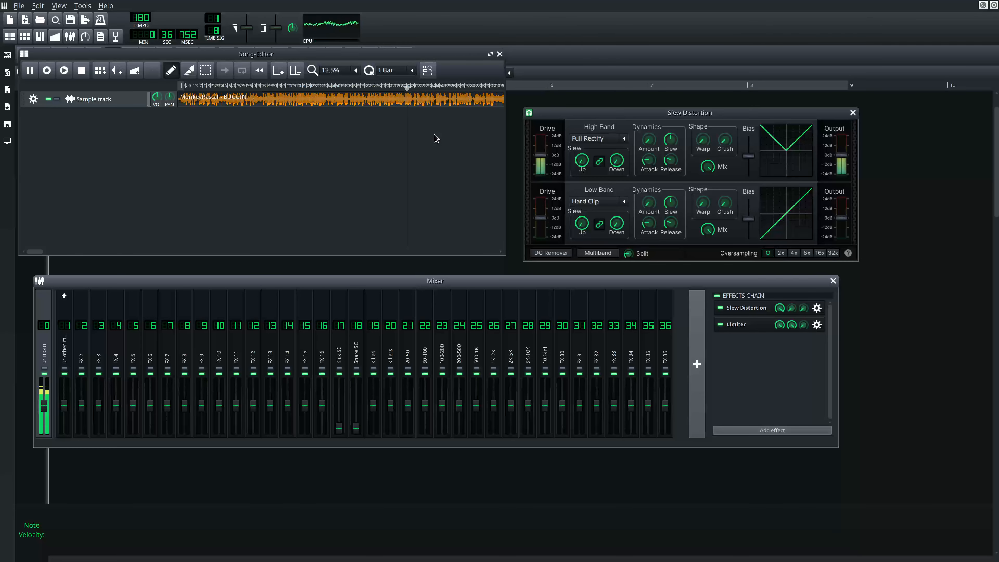
pyautogui.click(71, 110)
pyautogui.press('space')
# Add a TripleOscillator instrument track to the song and turn down its OSC3 volume.
pyautogui.click(7, 56)
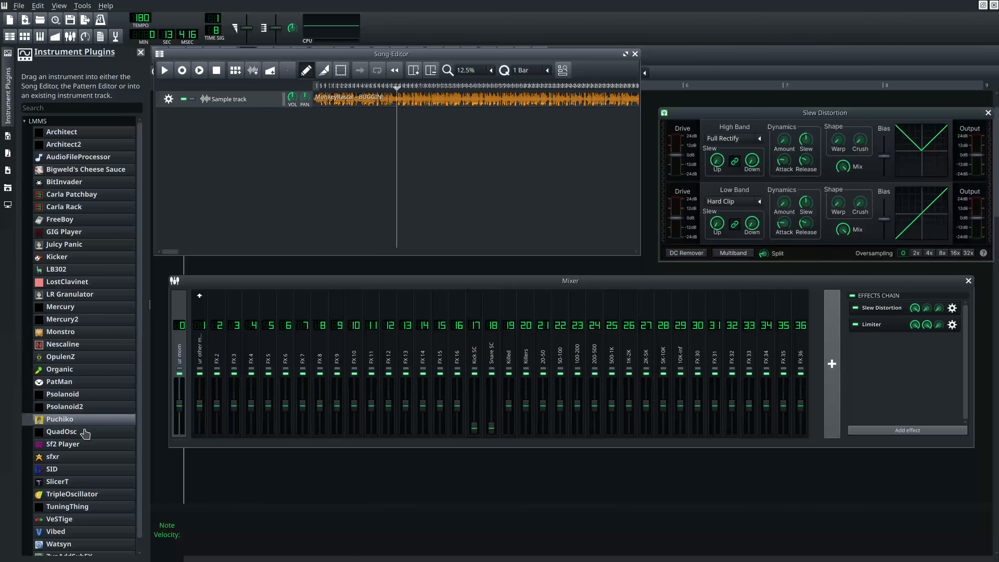
pyautogui.moveTo(78, 492); pyautogui.dragTo(290, 163)
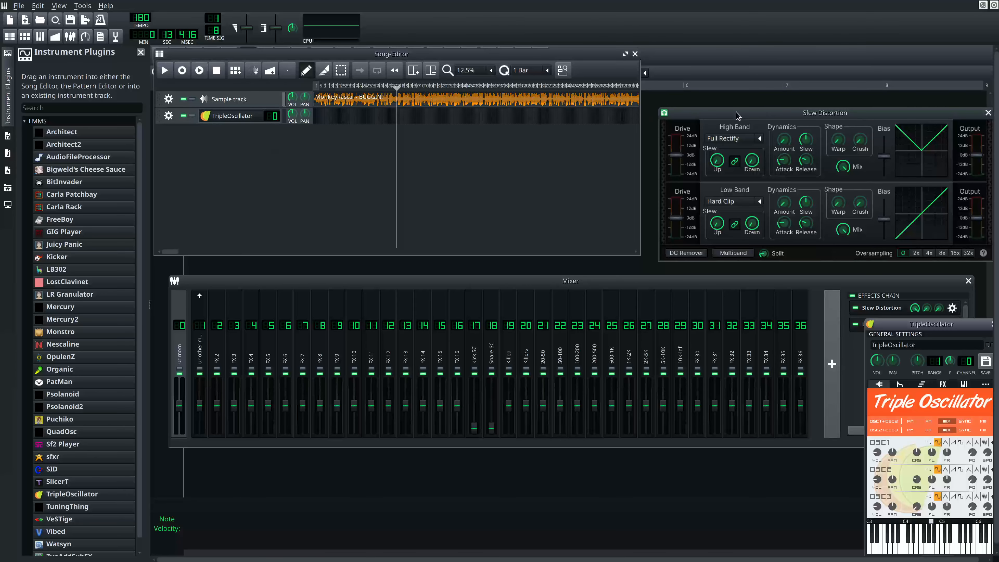
pyautogui.moveTo(921, 325); pyautogui.dragTo(396, 158)
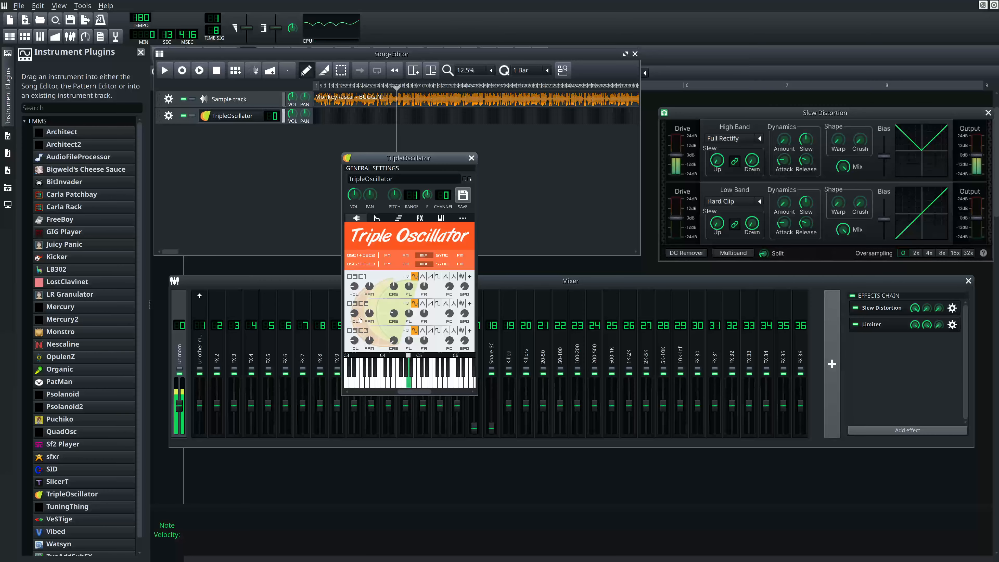
pyautogui.moveTo(353, 341); pyautogui.dragTo(354, 364)
# Play repeated TripleOscillator test notes with Slew Distortion enabled, bypassed, and enabled again to compare the Full Rectify sound.
pyautogui.press('y')
pyautogui.press('y')
pyautogui.press('y')
pyautogui.click(855, 308)
pyautogui.click(417, 237)
pyautogui.press('y')
pyautogui.press('y')
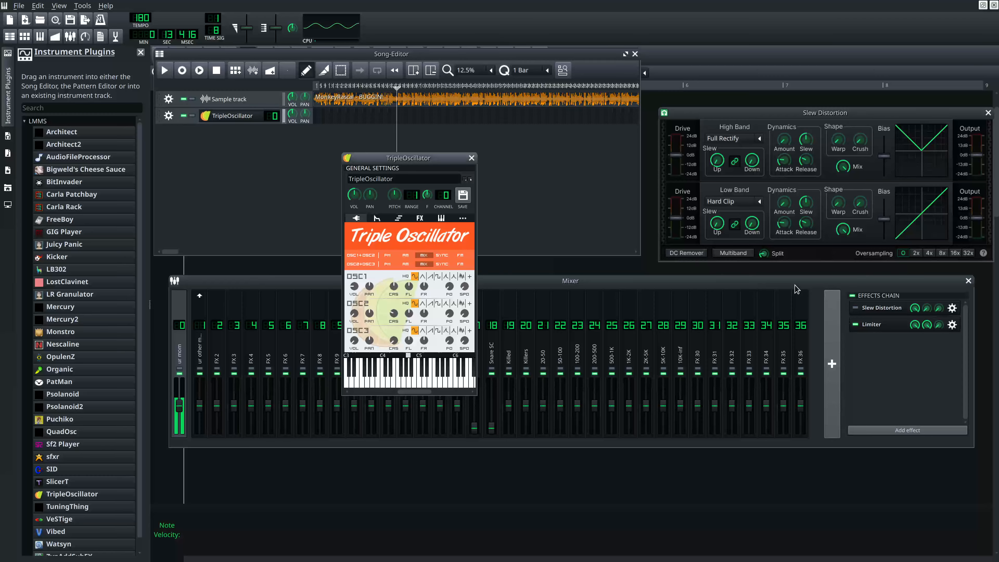
pyautogui.click(853, 308)
pyautogui.click(429, 227)
pyautogui.press('y')
# Remove the TripleOscillator track and close the instrument plugin browser.
pyautogui.click(168, 116)
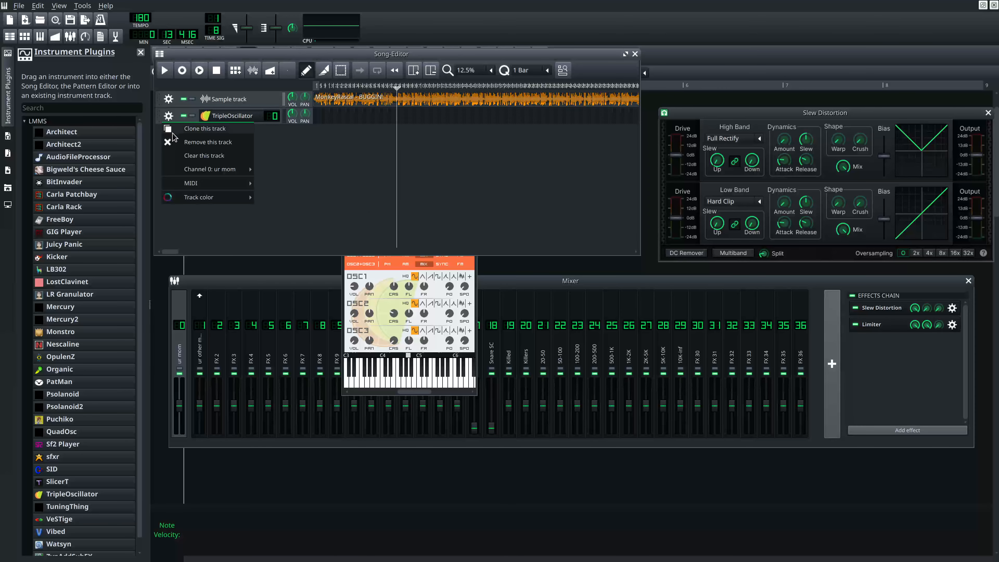
pyautogui.click(185, 139)
pyautogui.click(9, 107)
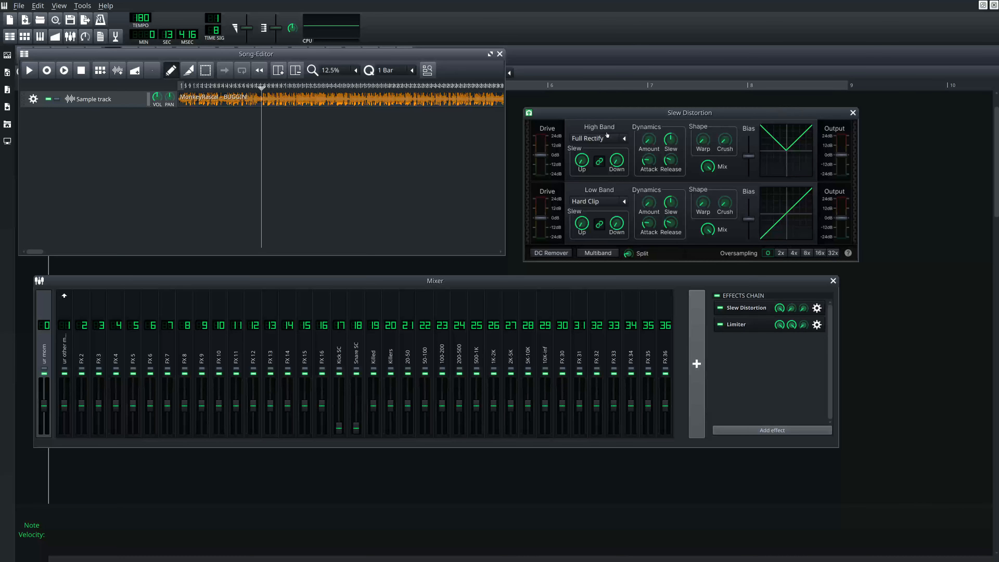
# Set the high band's distortion type to Half Rectify, play the track through it, and stop playback.
pyautogui.scroll(-1, 607, 137)
pyautogui.scroll(1, 606, 139)
pyautogui.scroll(-1, 620, 142)
pyautogui.press('space')
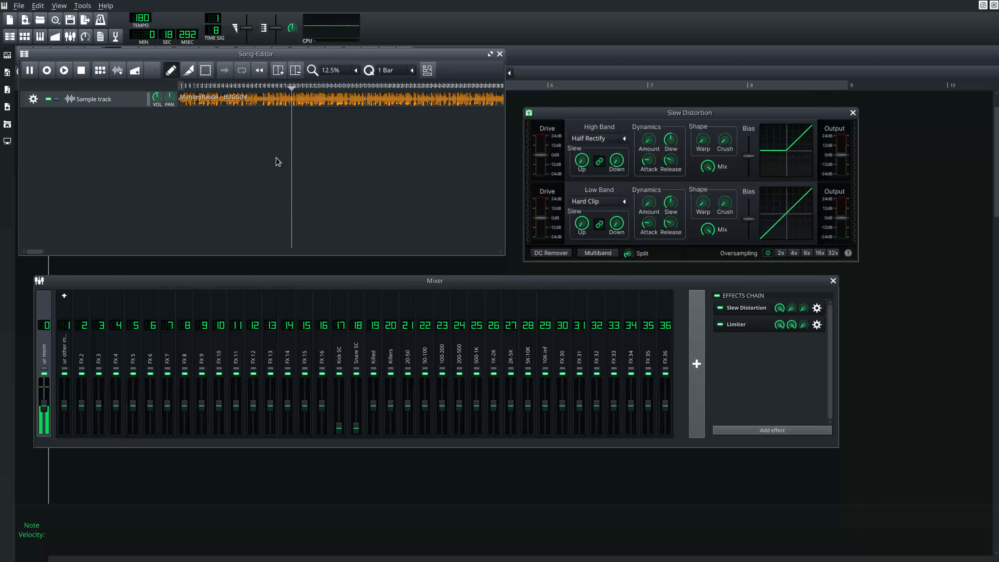
pyautogui.press('space')
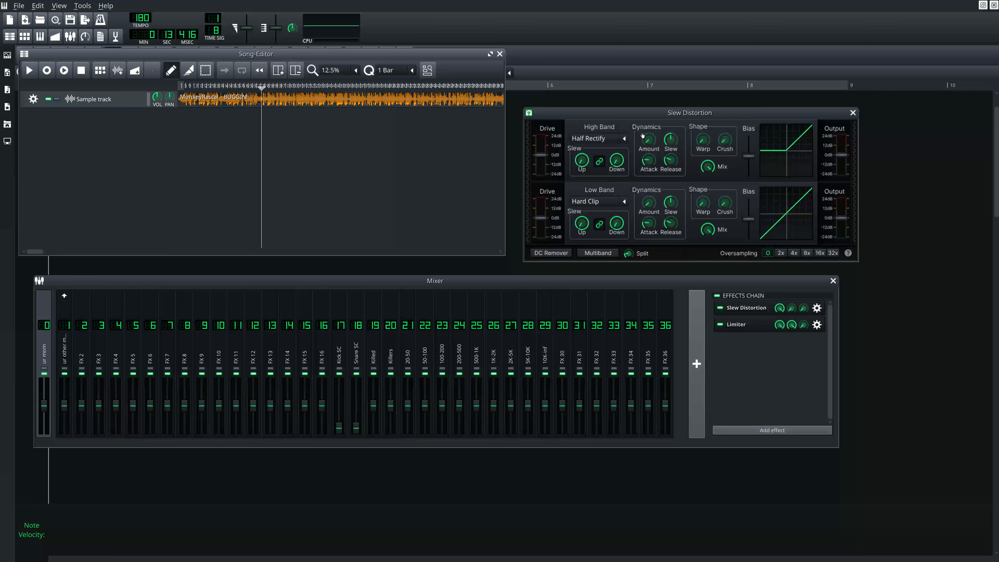
# Set the high band's distortion type to Smooth Rectify, and switch it to Full Rectify to compare the curves.
pyautogui.click(629, 137)
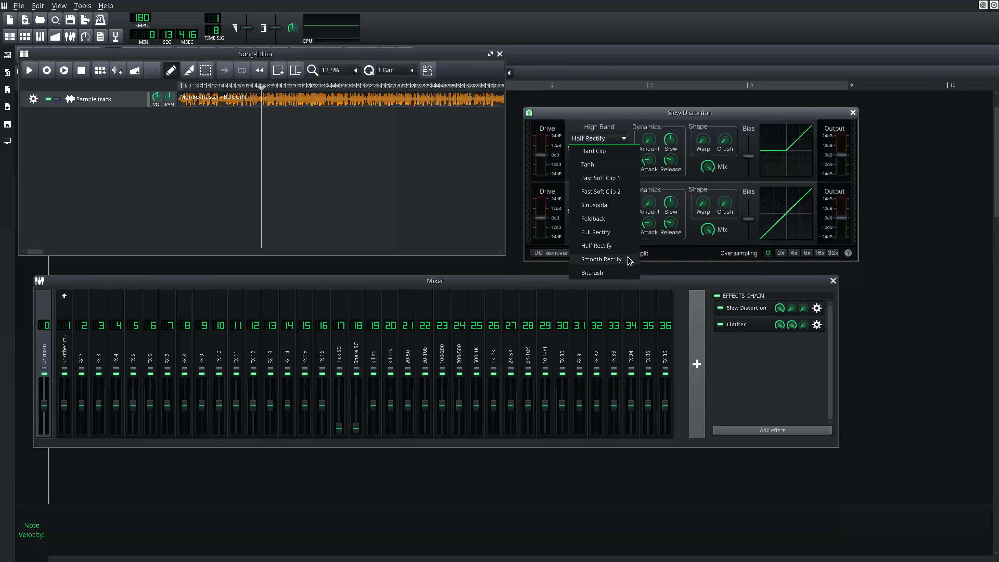
pyautogui.click(625, 259)
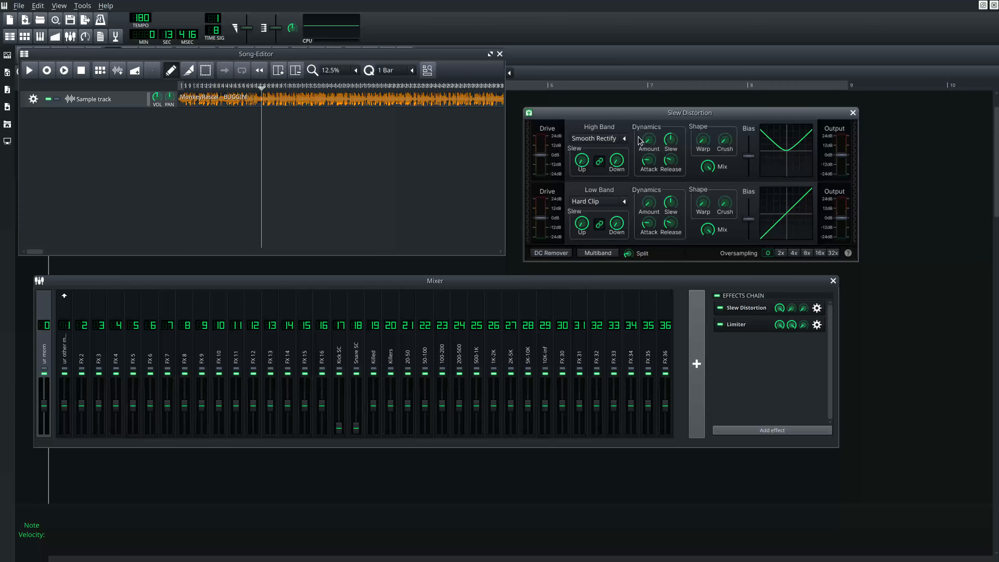
pyautogui.click(624, 138)
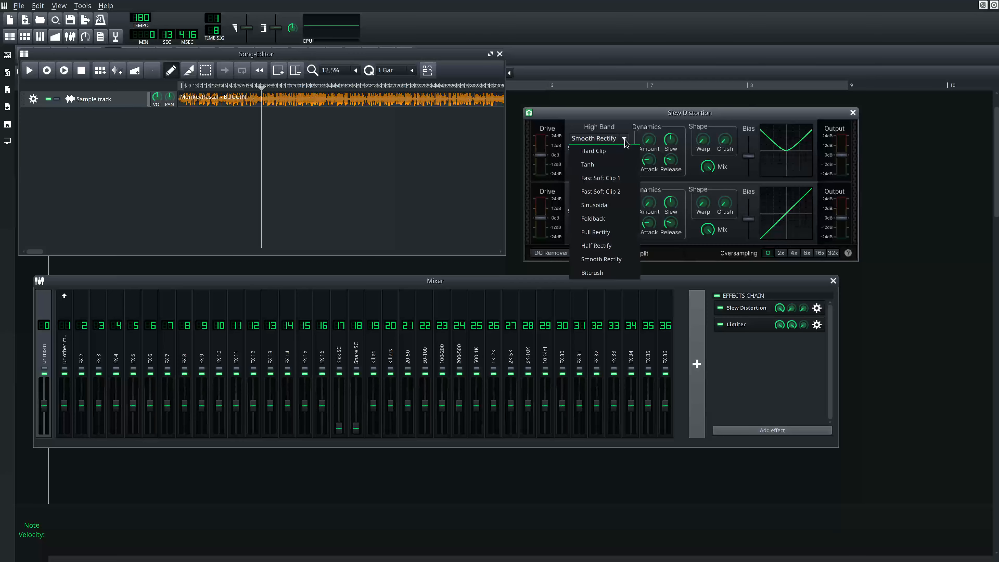
pyautogui.click(606, 235)
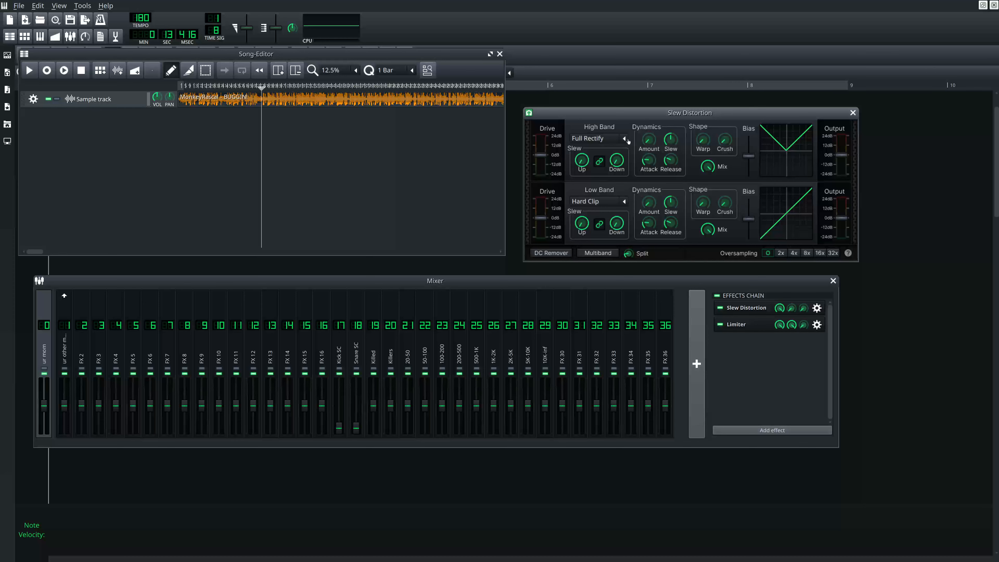
# Set the high band's distortion type to Foldback and raise its drive to show the folded curve.
pyautogui.click(624, 138)
pyautogui.click(617, 205)
pyautogui.scroll(-1, 594, 143)
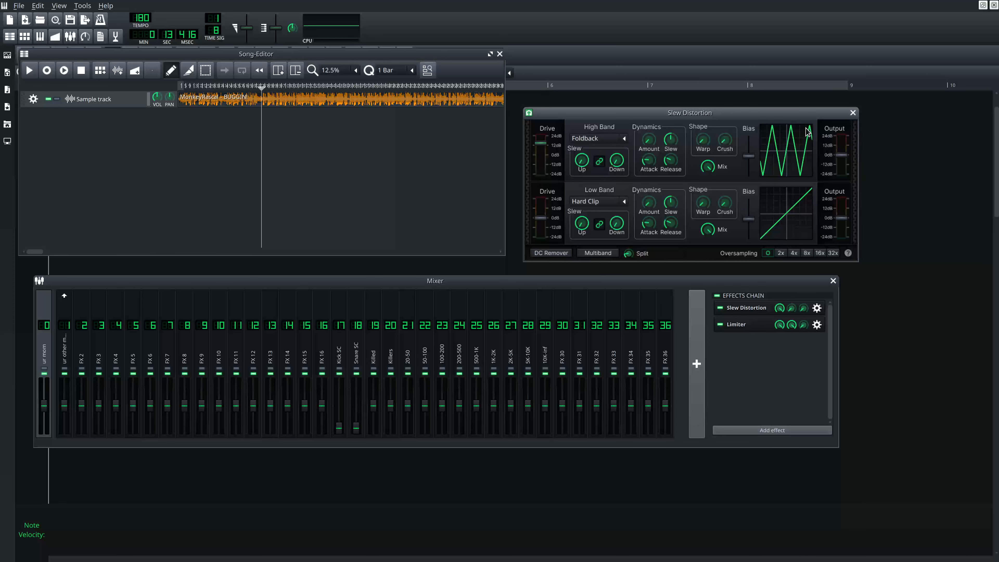
# Compare Full Rectify at high drive, reset the high band's drive to 0 dB, and set its distortion type to Smooth Rectify.
pyautogui.click(628, 138)
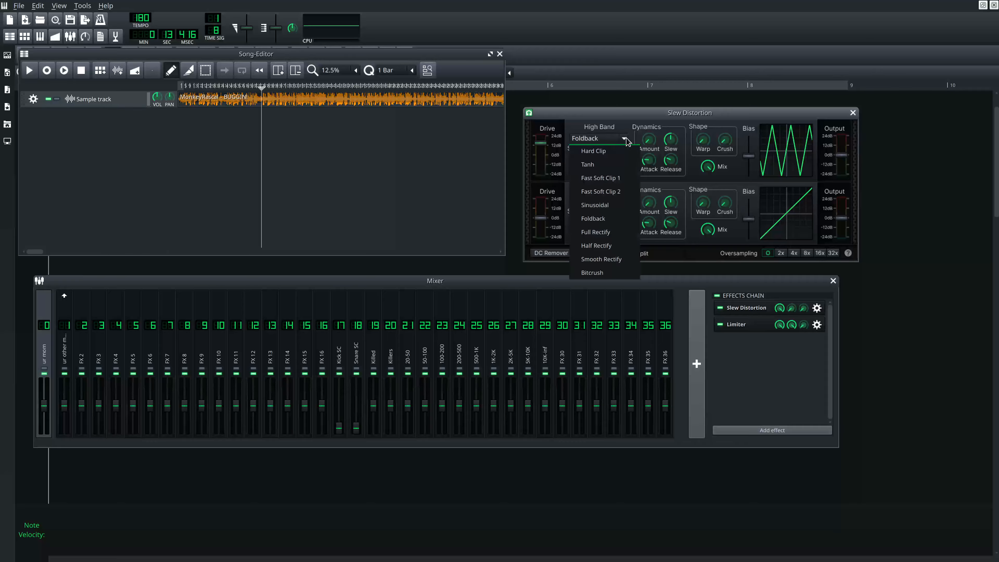
pyautogui.click(593, 238)
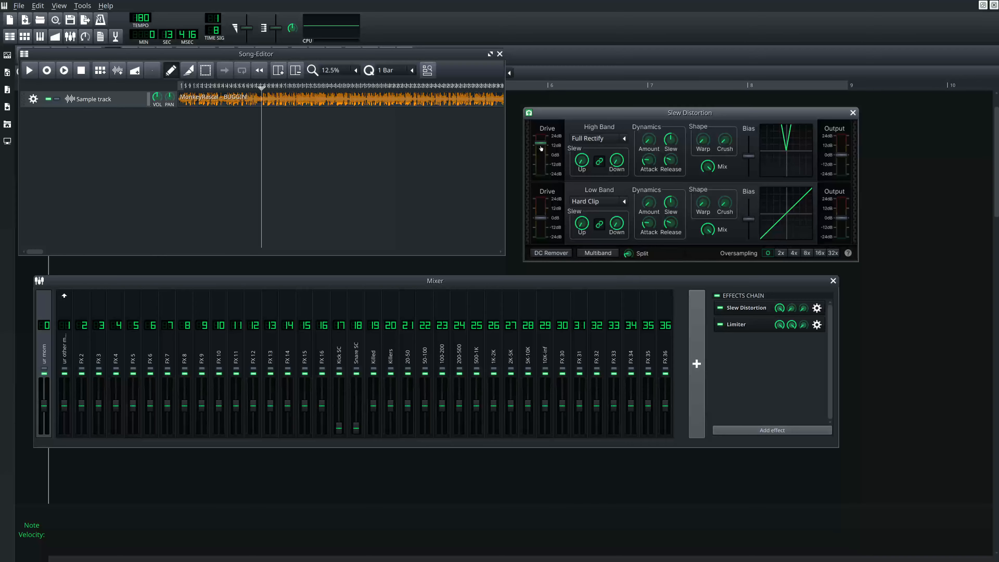
pyautogui.moveTo(541, 143); pyautogui.dragTo(541, 155)
pyautogui.click(626, 138)
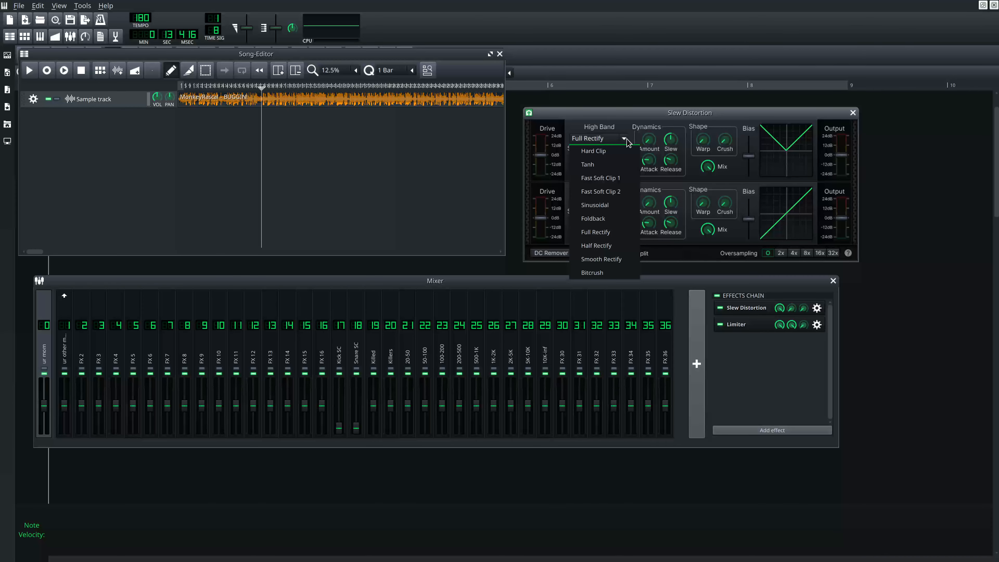
pyautogui.click(620, 259)
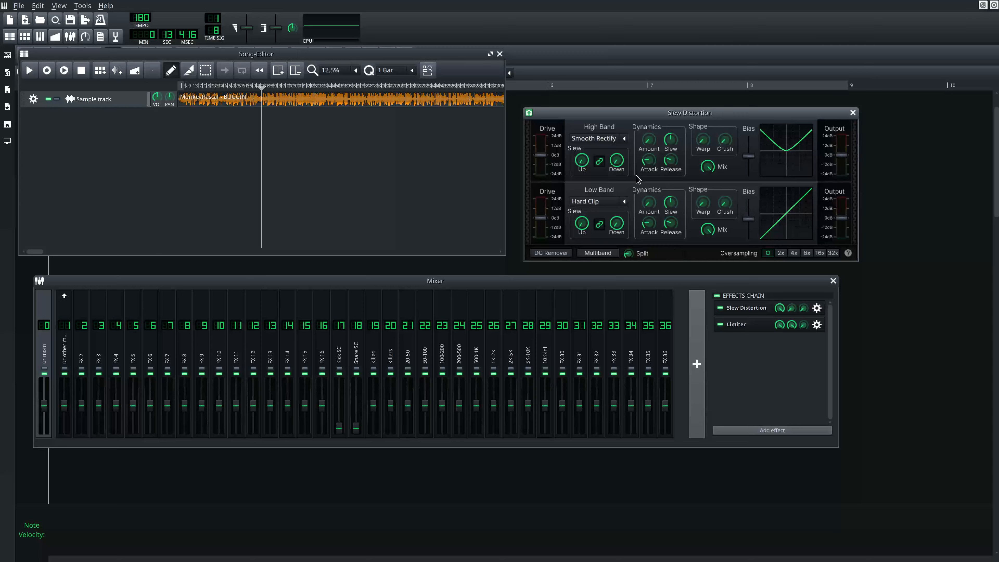
pyautogui.moveTo(540, 154)
pyautogui.mouseDown()
pyautogui.moveTo(541, 138)
pyautogui.moveTo(540, 150)
pyautogui.mouseUp()
# Play the track while switching the high band from Smooth Rectify to Full Rectify and back, and stop playback.
pyautogui.click(341, 168)
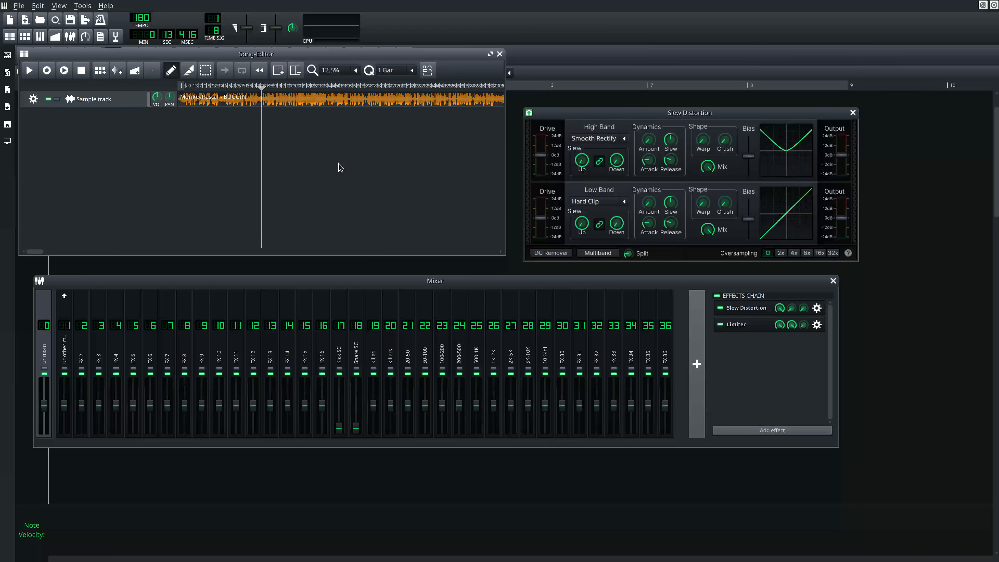
pyautogui.press('space')
pyautogui.click(630, 138)
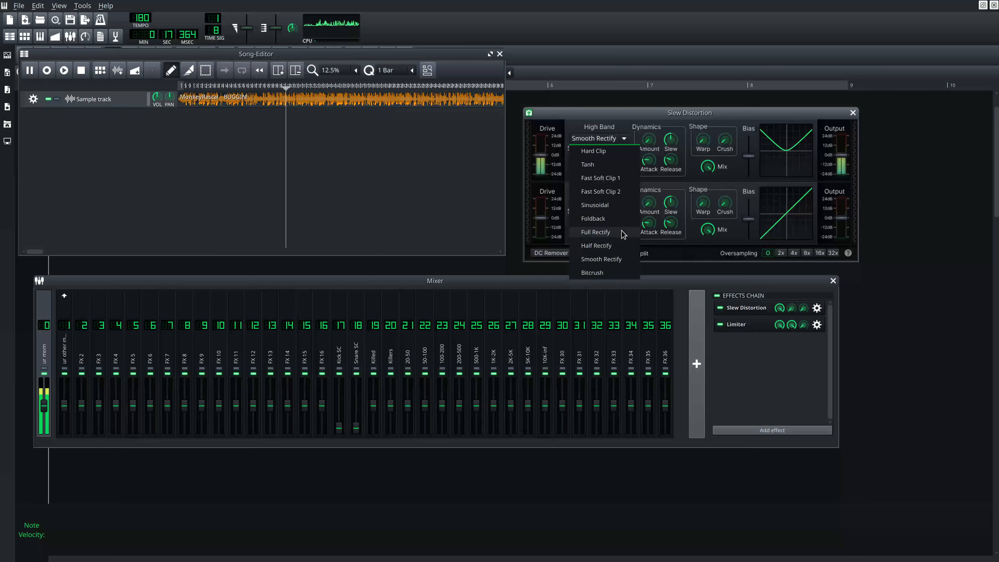
pyautogui.click(624, 139)
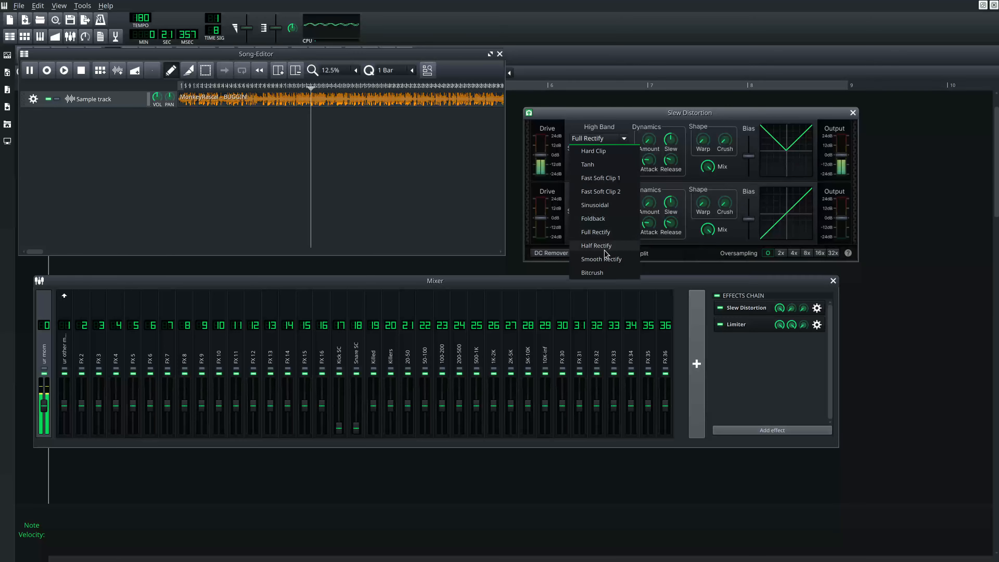
pyautogui.click(601, 259)
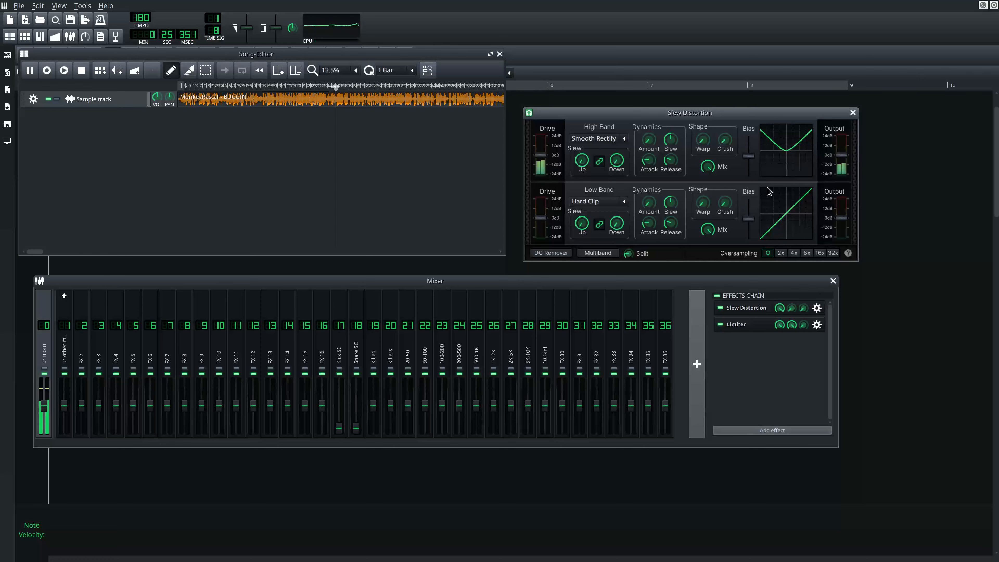
pyautogui.click(432, 174)
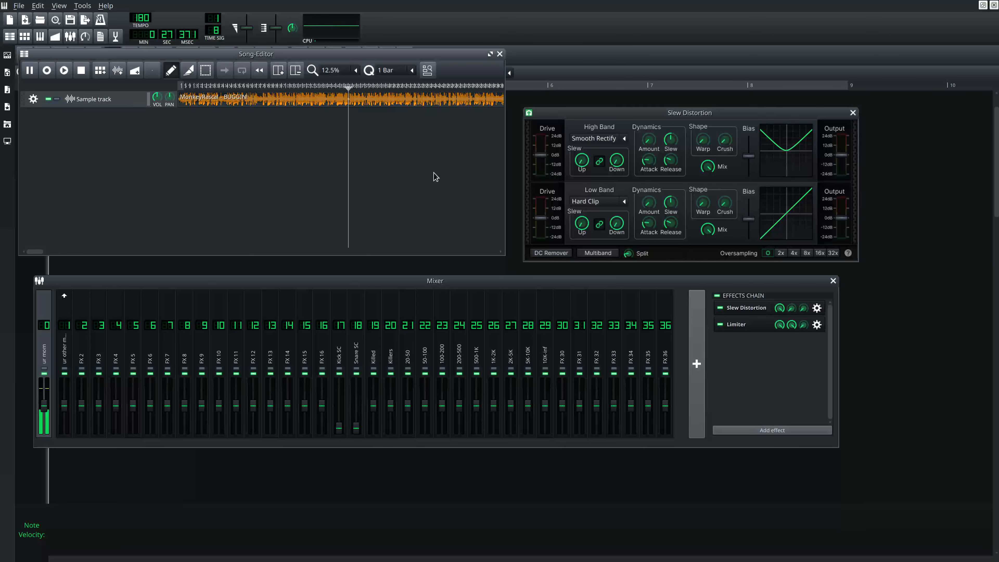
pyautogui.press('space')
# Set the high band's distortion type to Bitcrush and raise its drive to about 22.7 dB.
pyautogui.click(624, 138)
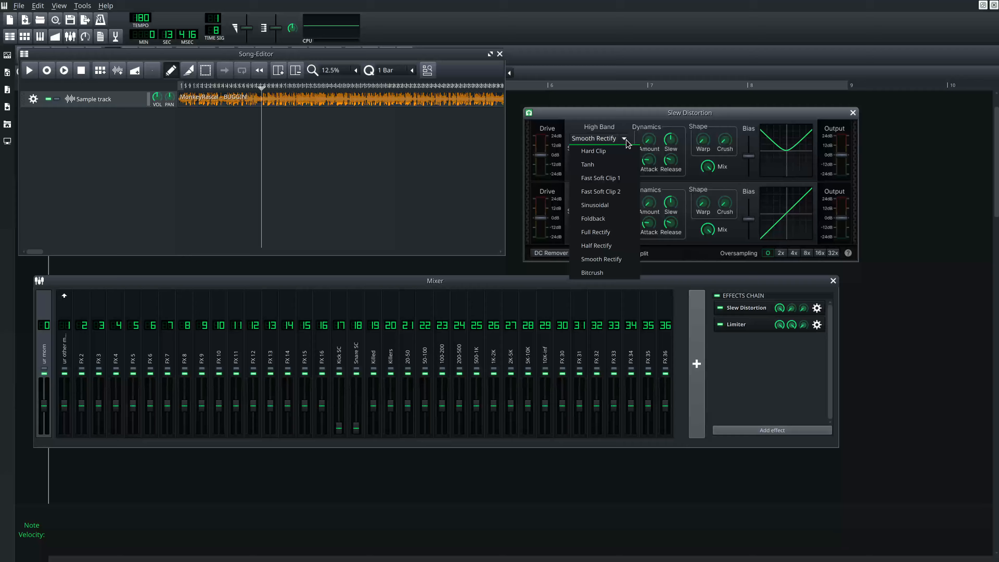
pyautogui.click(592, 272)
pyautogui.moveTo(545, 158); pyautogui.dragTo(541, 140)
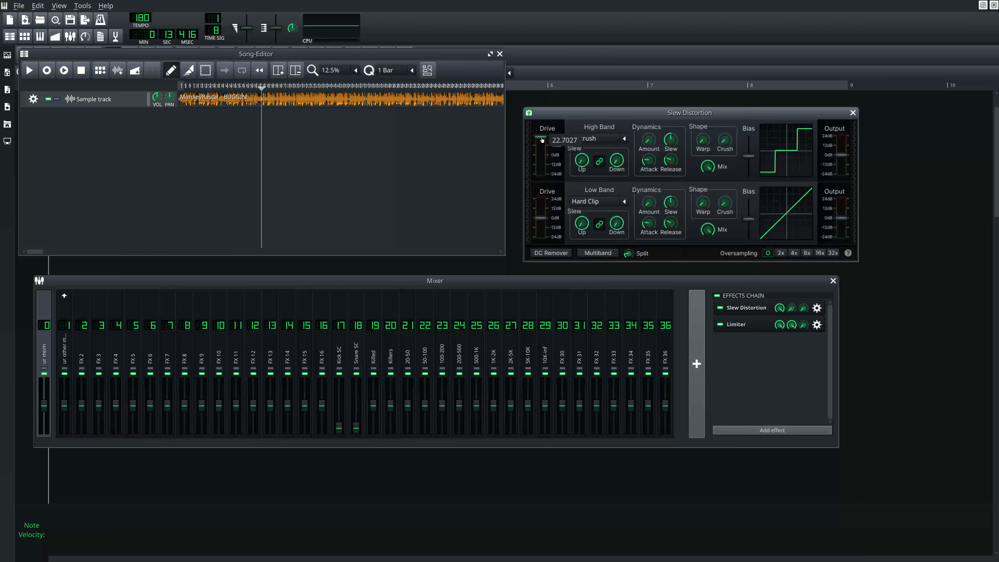
# Switch the high band to Hard Clip for comparison, return it to Bitcrush, and reset its drive to 0 dB.
pyautogui.scroll(6, 617, 140)
pyautogui.click(626, 139)
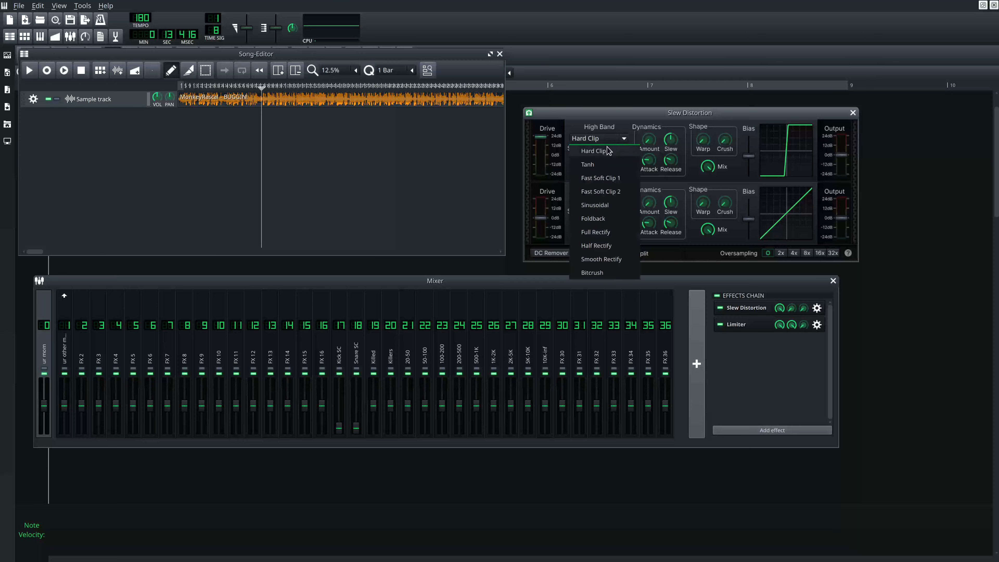
pyautogui.click(586, 276)
pyautogui.moveTo(546, 142)
pyautogui.mouseDown()
pyautogui.moveTo(538, 198)
pyautogui.moveTo(538, 153)
pyautogui.moveTo(516, 138)
pyautogui.moveTo(536, 155)
pyautogui.mouseUp()
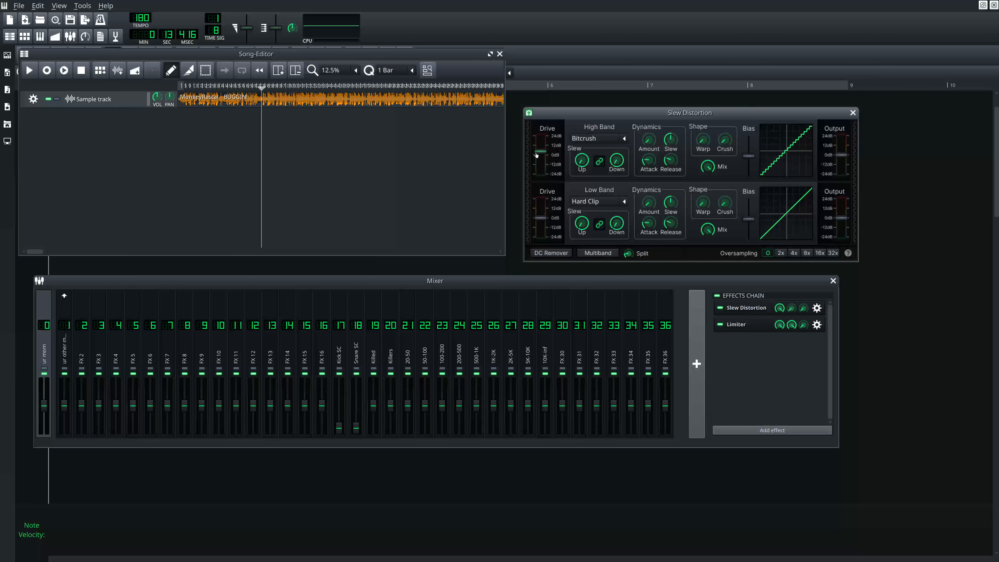
pyautogui.click(417, 151)
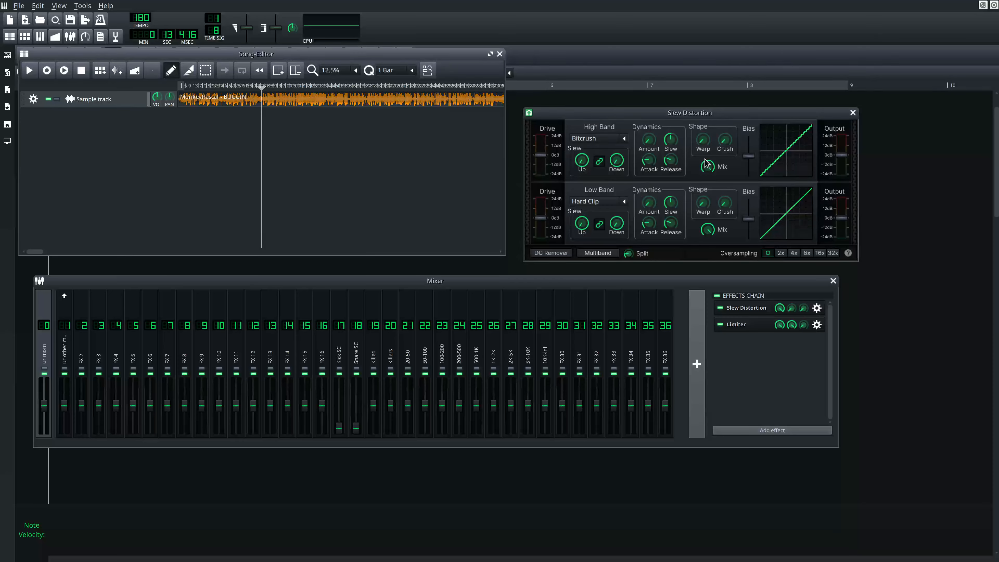
# Add the LMMS Bitcrush effect to the master channel and place it above Slew Distortion in the effects chain.
pyautogui.moveTo(641, 115); pyautogui.dragTo(637, 113)
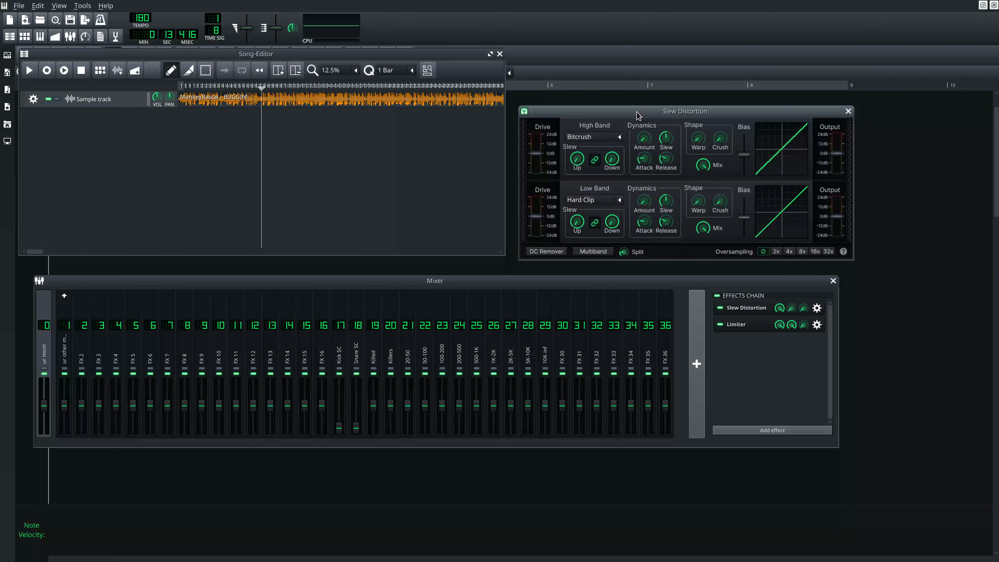
pyautogui.click(759, 432)
pyautogui.write('bitcru')
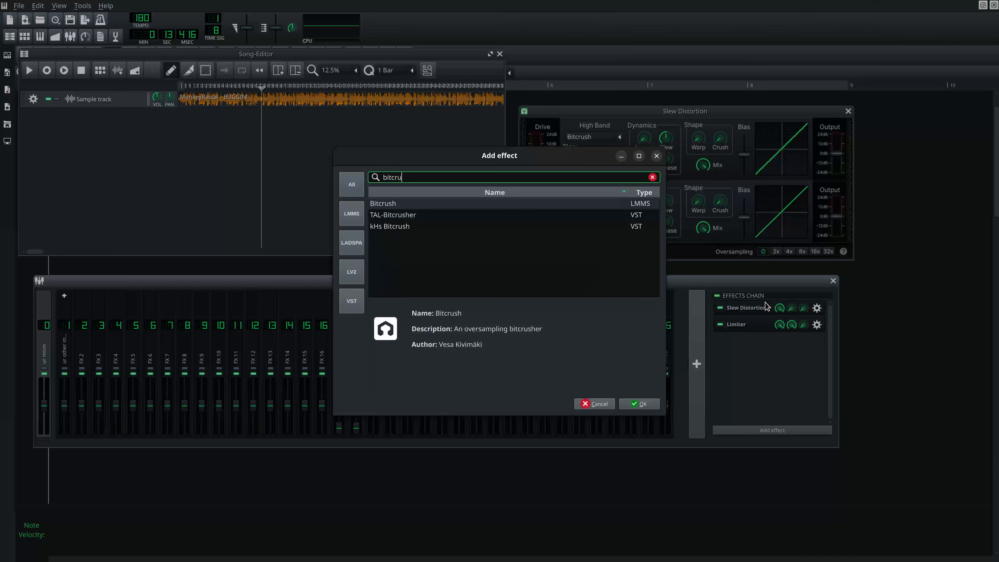
pyautogui.press('Return')
pyautogui.moveTo(752, 339); pyautogui.dragTo(742, 312)
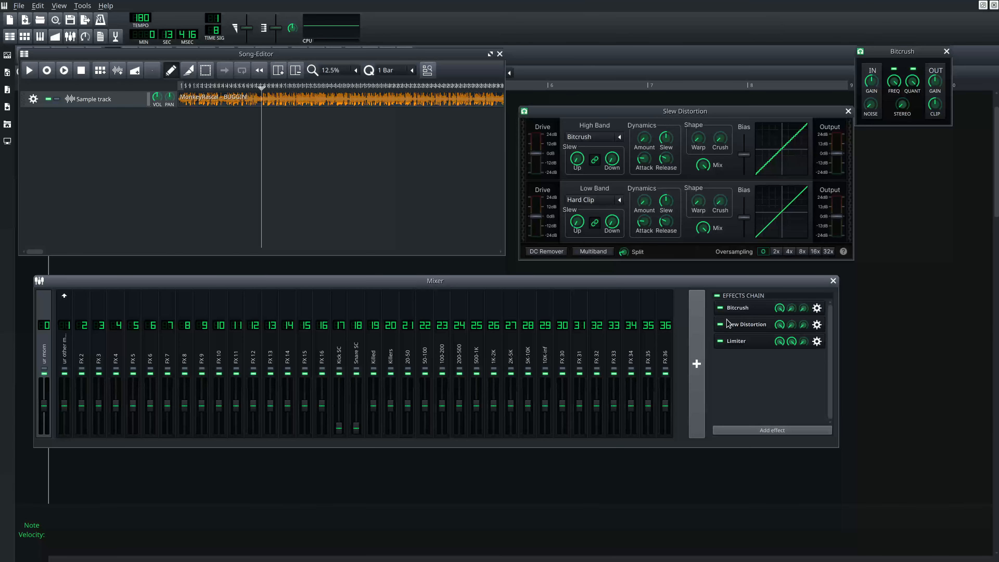
# Bypass Slew Distortion in the effects chain and reposition the Bitcrush window beside the Song-Editor.
pyautogui.moveTo(680, 110); pyautogui.dragTo(679, 104)
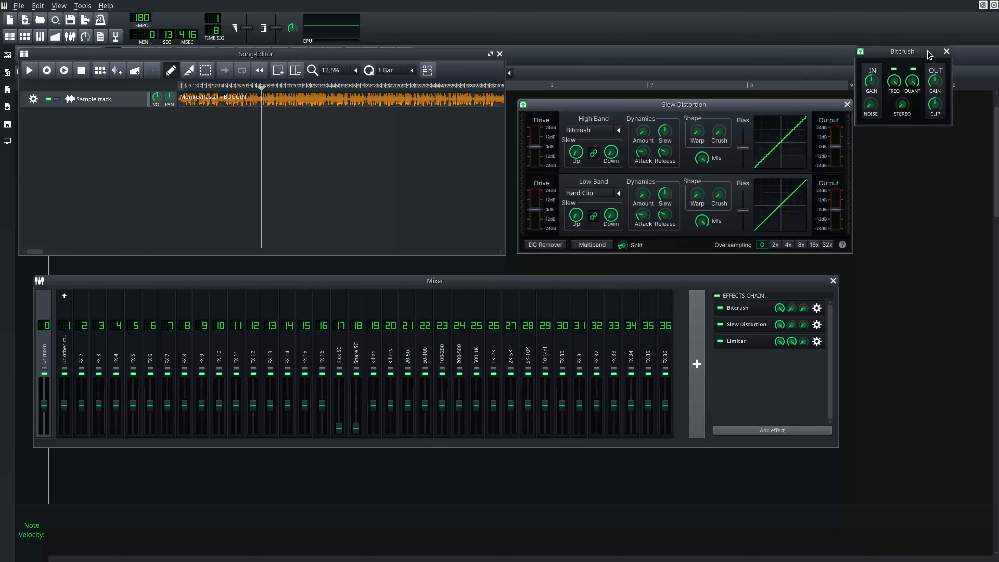
pyautogui.moveTo(928, 54); pyautogui.dragTo(581, 238)
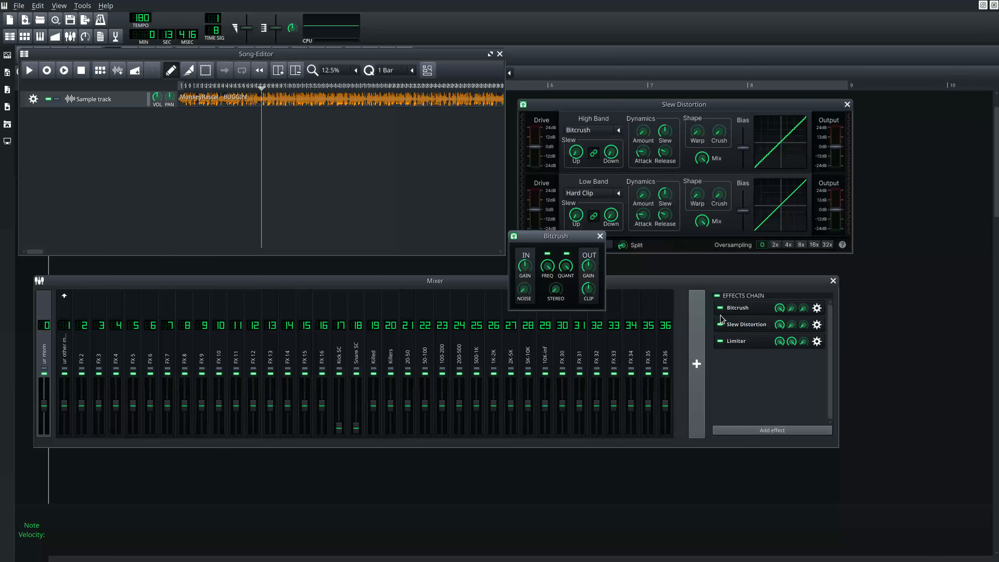
pyautogui.click(721, 324)
pyautogui.moveTo(549, 237); pyautogui.dragTo(554, 204)
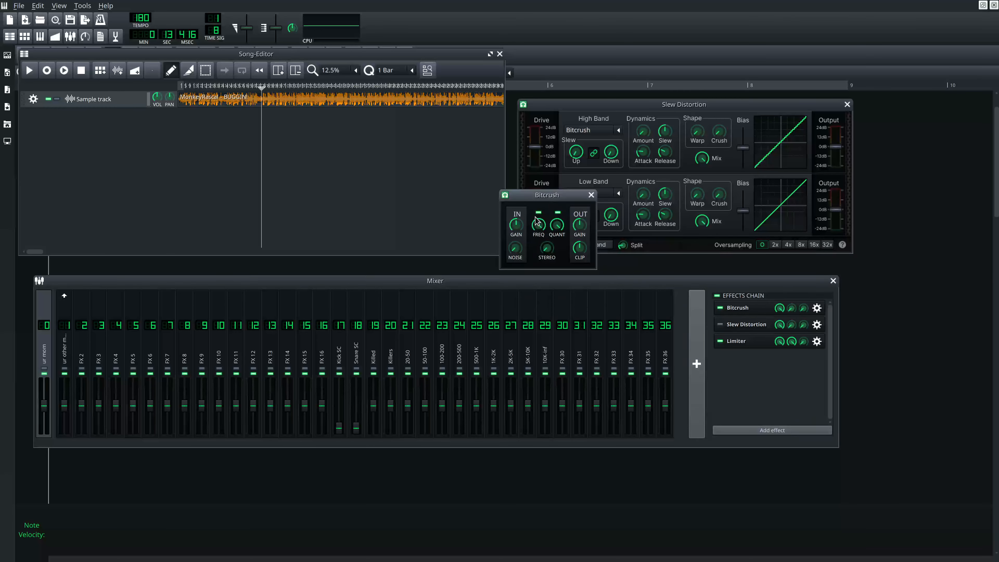
# Play the track through the Bitcrush effect with only quantization active, lower its Quant levels, and stop playback.
pyautogui.click(327, 159)
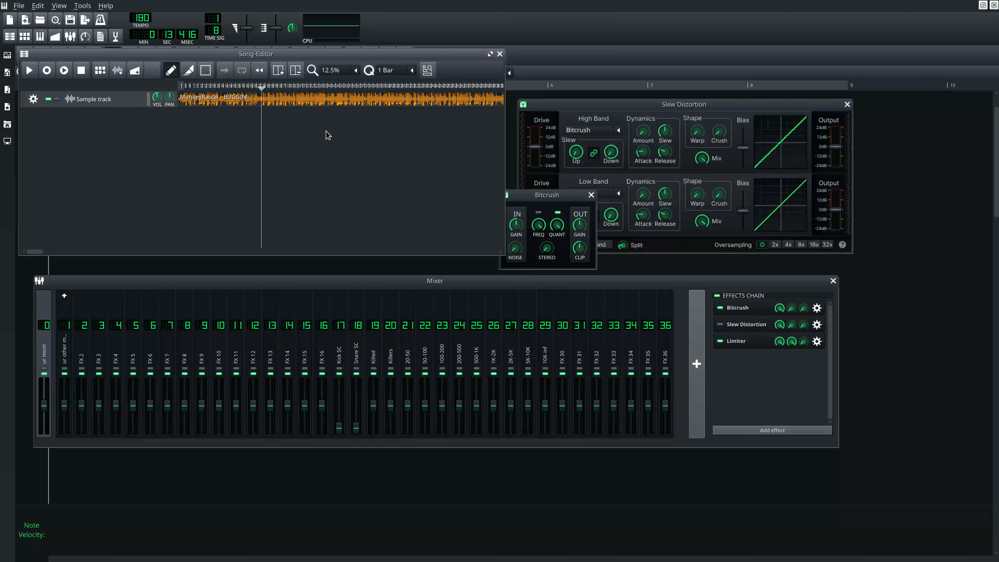
pyautogui.press('space')
pyautogui.click(565, 236)
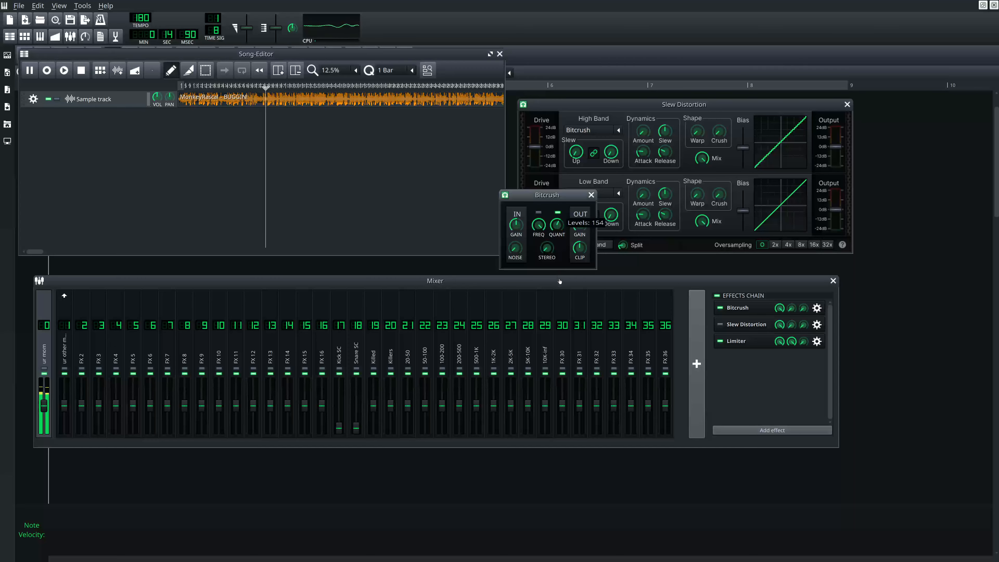
pyautogui.moveTo(531, 335); pyautogui.dragTo(510, 354)
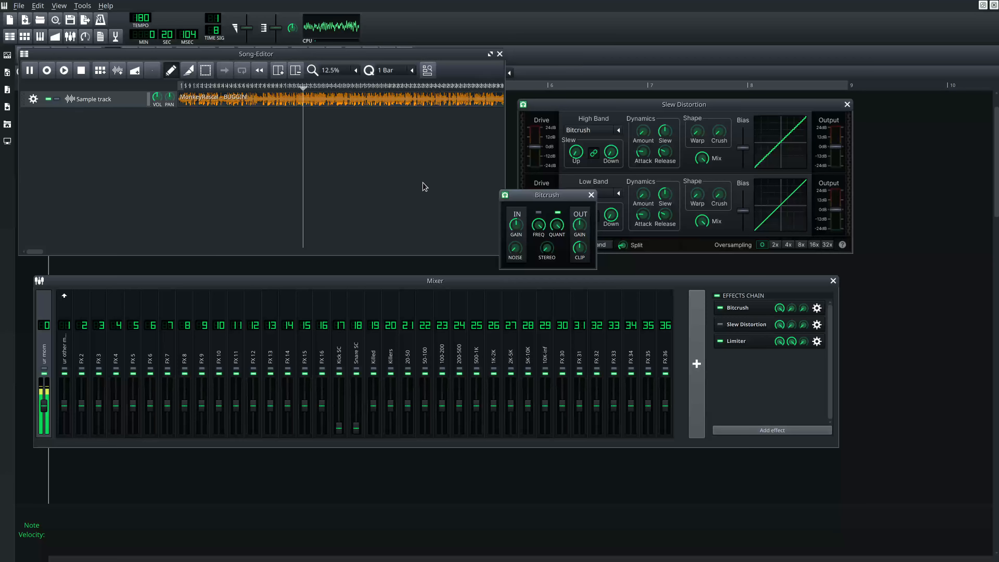
pyautogui.click(406, 189)
pyautogui.press('space')
# Play the track with only Bitcrush's rate reduction active, lower its sample rate to about 2145 Hz, and stop playback.
pyautogui.moveTo(549, 197); pyautogui.dragTo(537, 347)
pyautogui.click(354, 179)
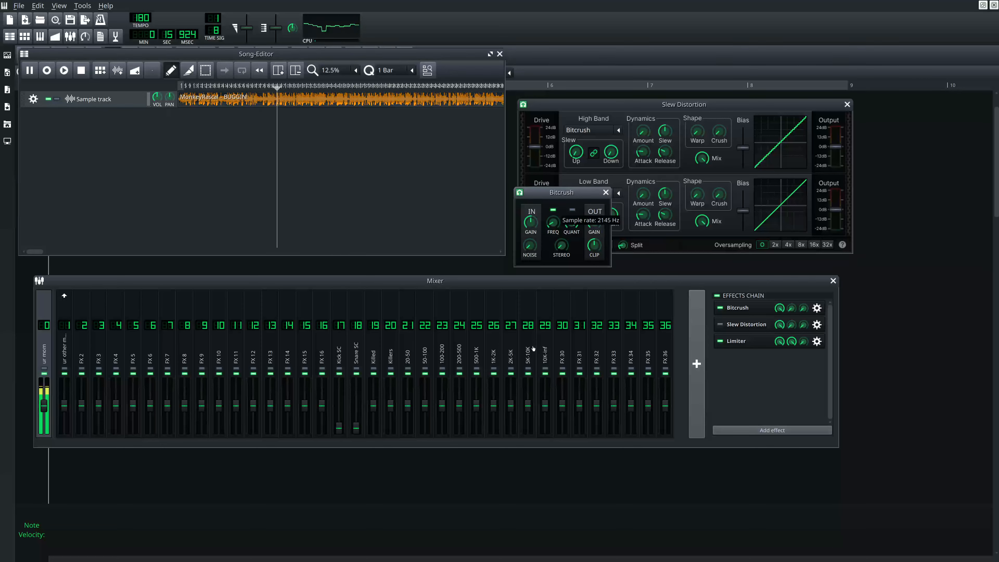
pyautogui.click(430, 210)
pyautogui.press('space')
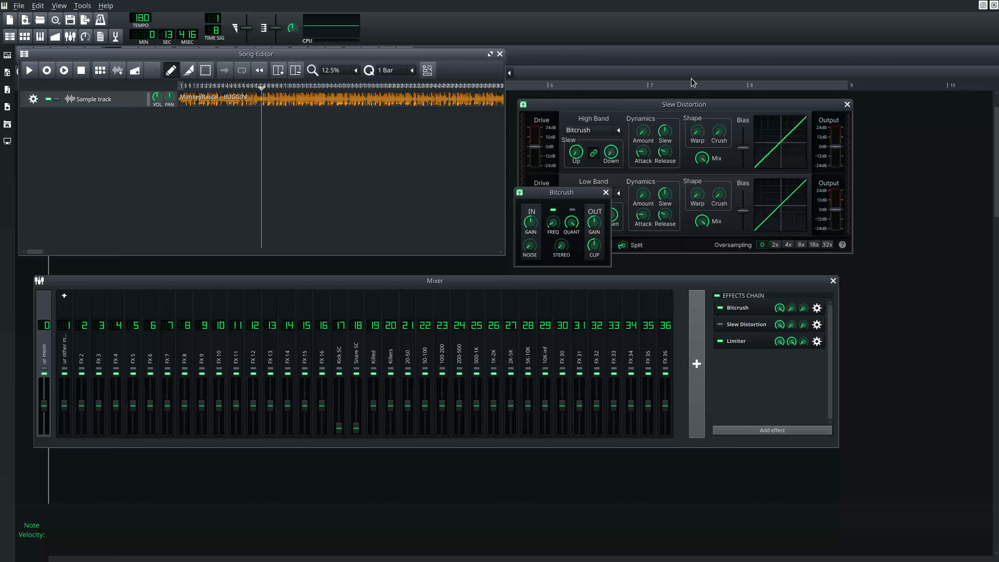
# Remove the Bitcrush effect from the effects chain and re-enable Slew Distortion.
pyautogui.rightClick(749, 327)
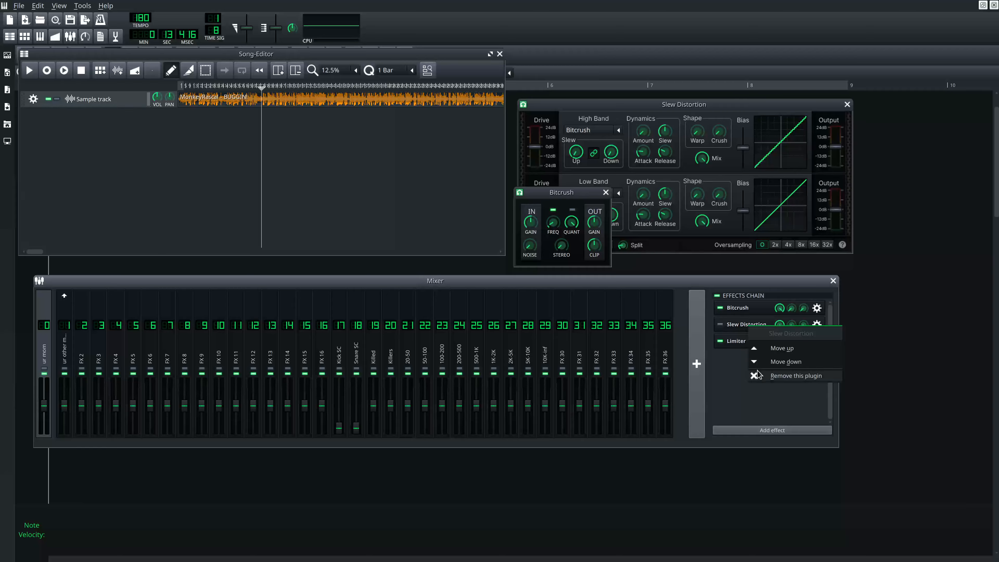
pyautogui.click(721, 368)
pyautogui.rightClick(746, 311)
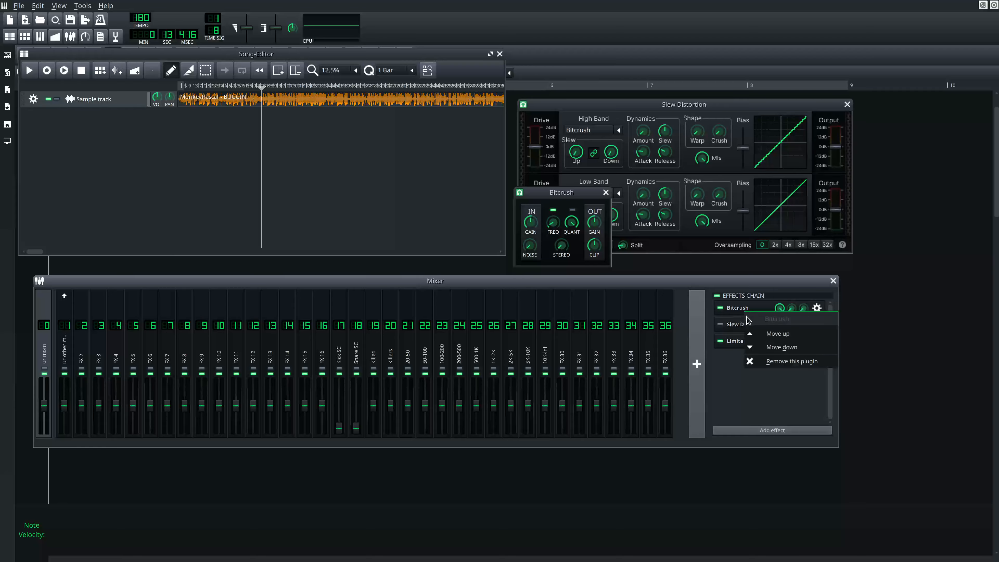
pyautogui.click(753, 360)
pyautogui.click(481, 144)
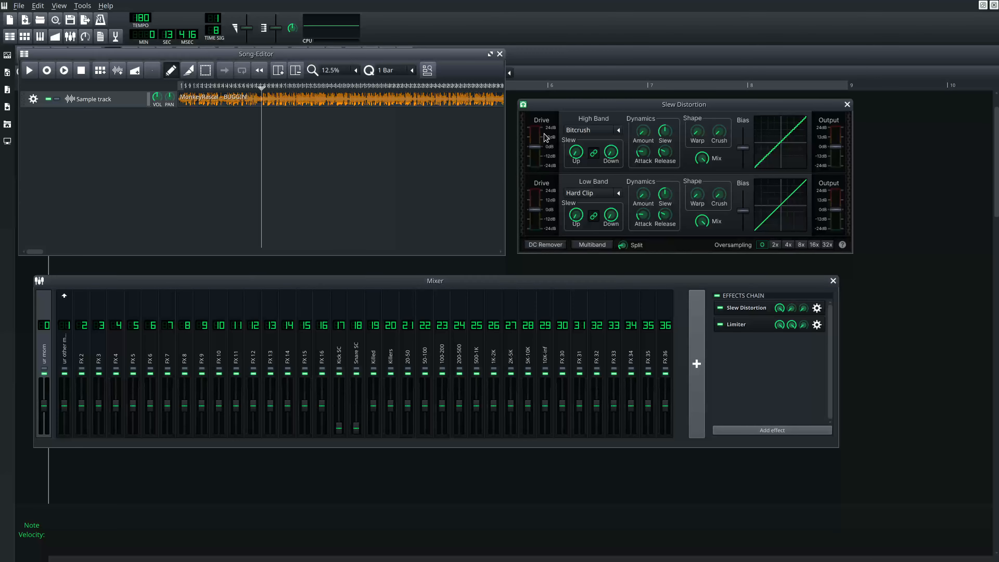
# Play the track through the high band's Bitcrush distortion while raising its drive, stop playback, and reset the drive.
pyautogui.moveTo(528, 149); pyautogui.dragTo(533, 132)
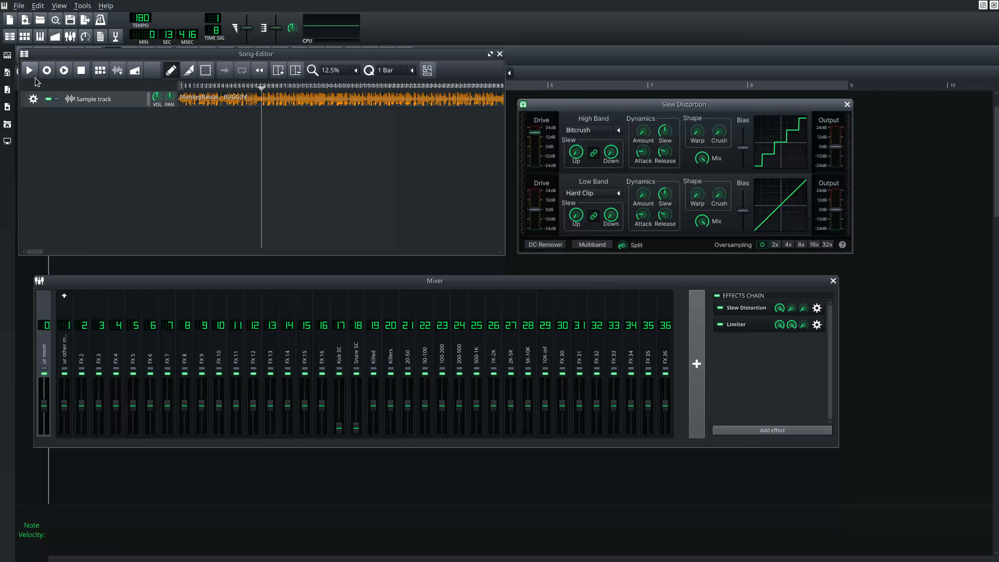
pyautogui.press('space')
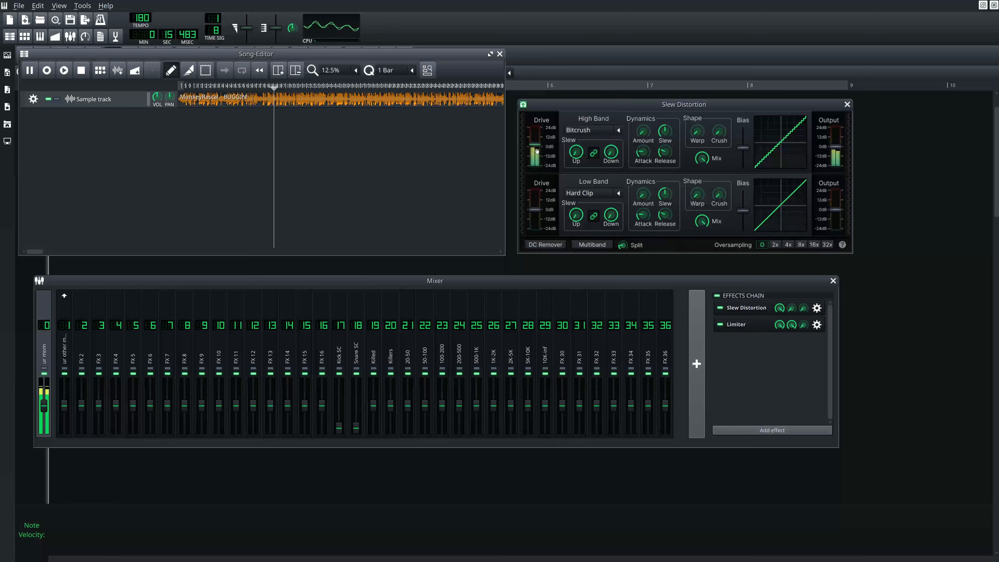
pyautogui.moveTo(535, 145); pyautogui.dragTo(537, 138)
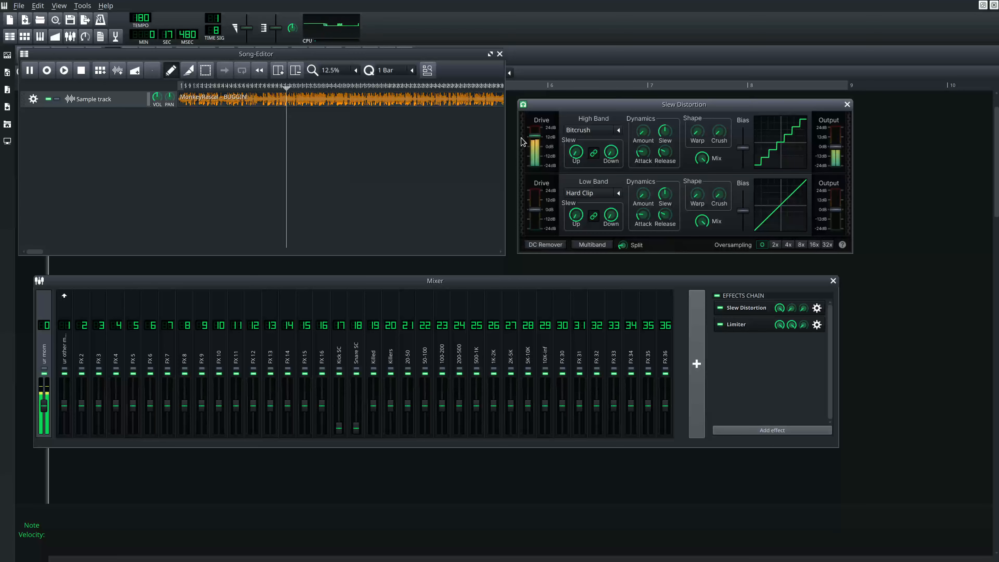
pyautogui.click(471, 150)
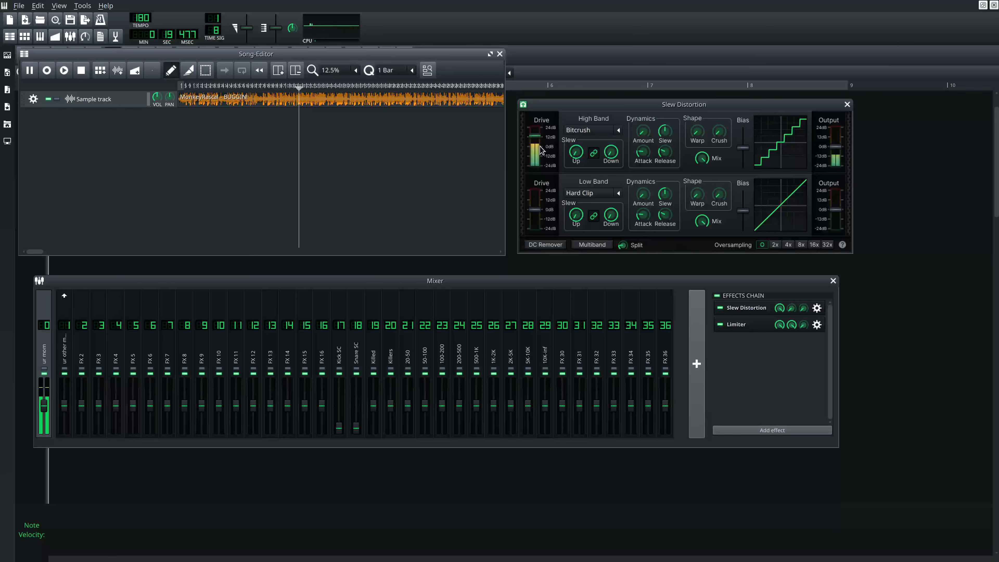
pyautogui.press('space')
pyautogui.middleClick(534, 140)
# Change the high band's distortion type to Tanh and raise its drive.
pyautogui.click(618, 131)
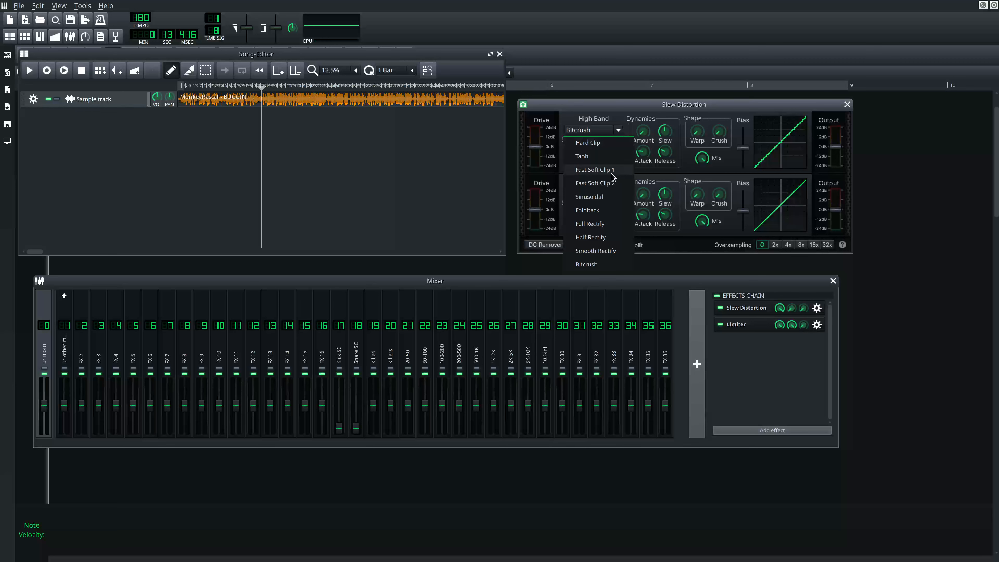
pyautogui.click(590, 166)
pyautogui.scroll(-2, 608, 128)
pyautogui.click(607, 130)
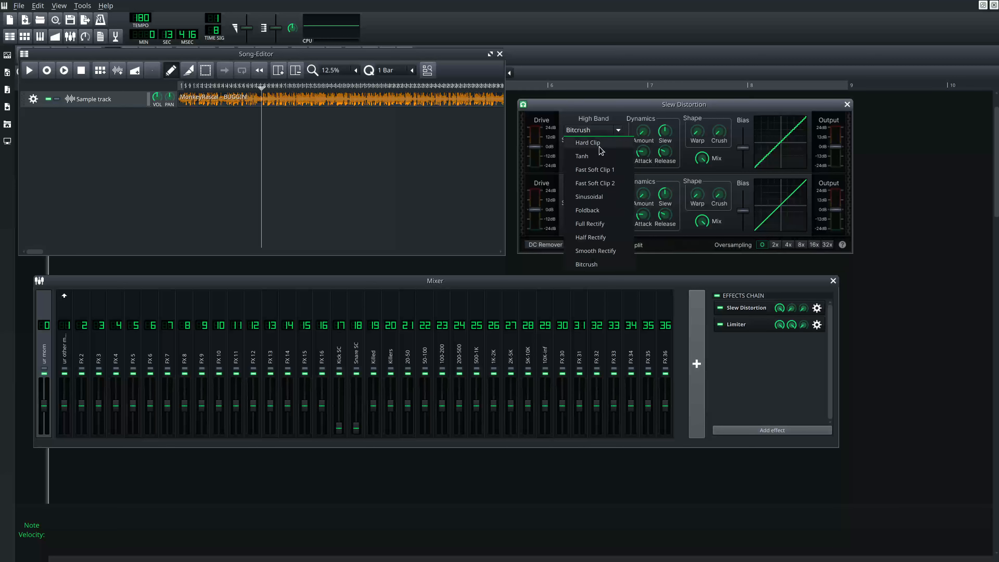
pyautogui.click(597, 157)
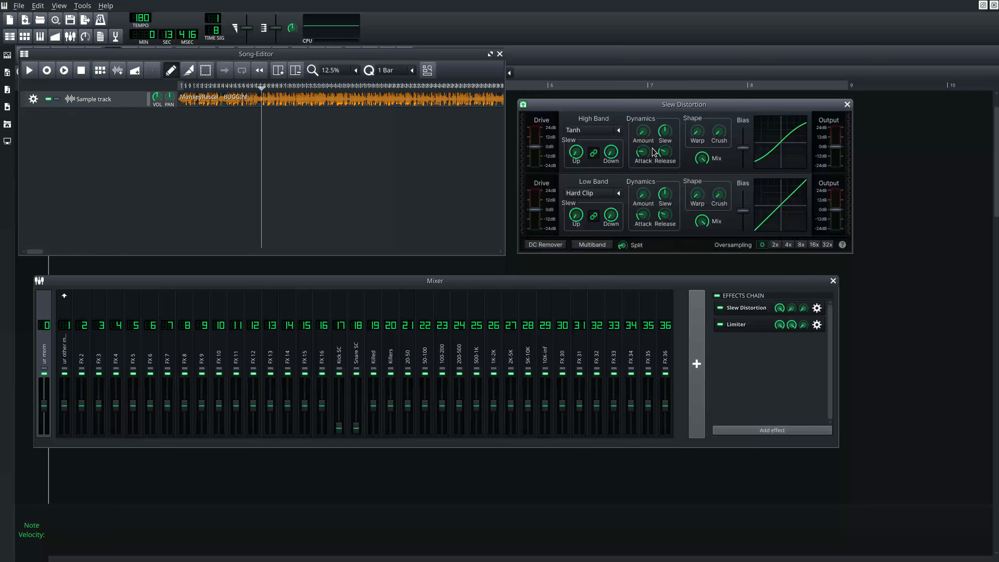
pyautogui.moveTo(534, 151); pyautogui.dragTo(537, 144)
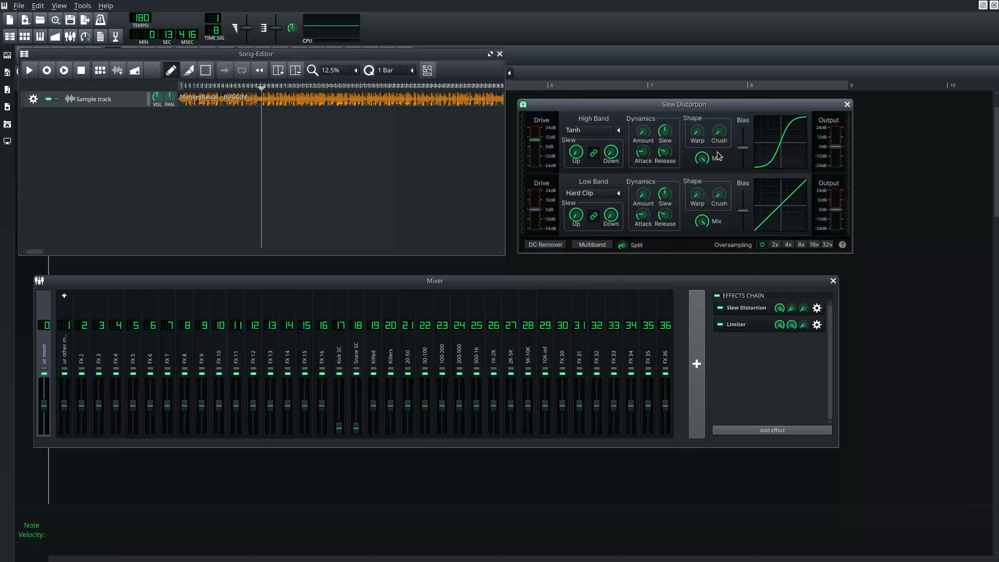
# Raise the high band's warp past about 0.5 and its crush to maximum, and reset both to 0.
pyautogui.moveTo(698, 136); pyautogui.dragTo(719, 71)
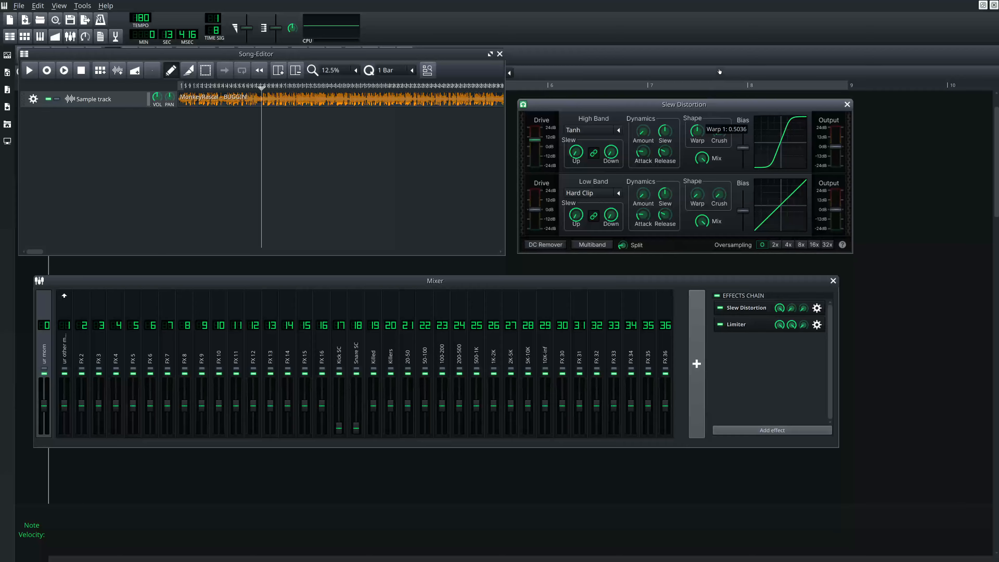
pyautogui.moveTo(717, 18); pyautogui.dragTo(713, 63)
pyautogui.moveTo(719, 133); pyautogui.dragTo(733, 13)
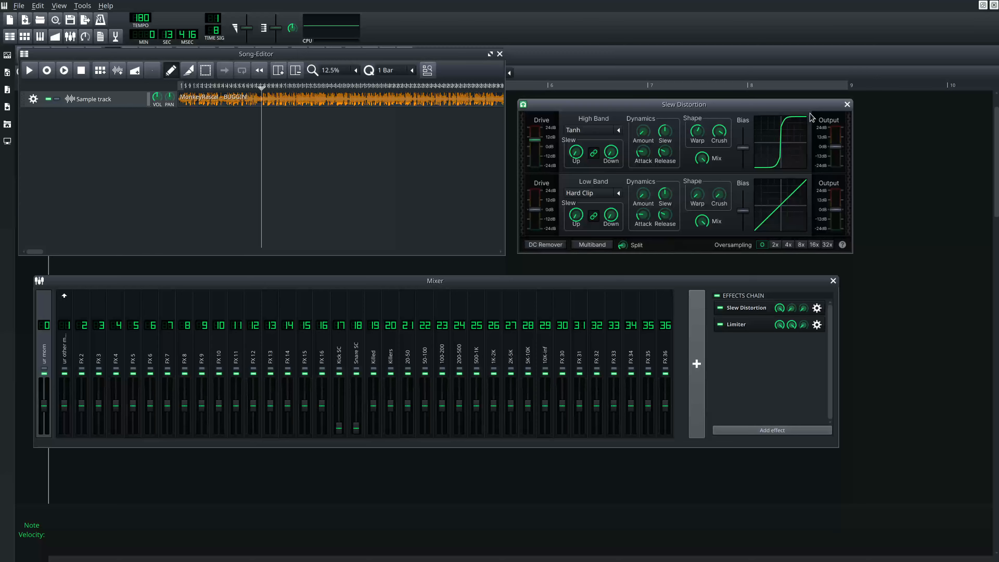
pyautogui.middleClick(718, 134)
pyautogui.moveTo(697, 136); pyautogui.dragTo(680, 253)
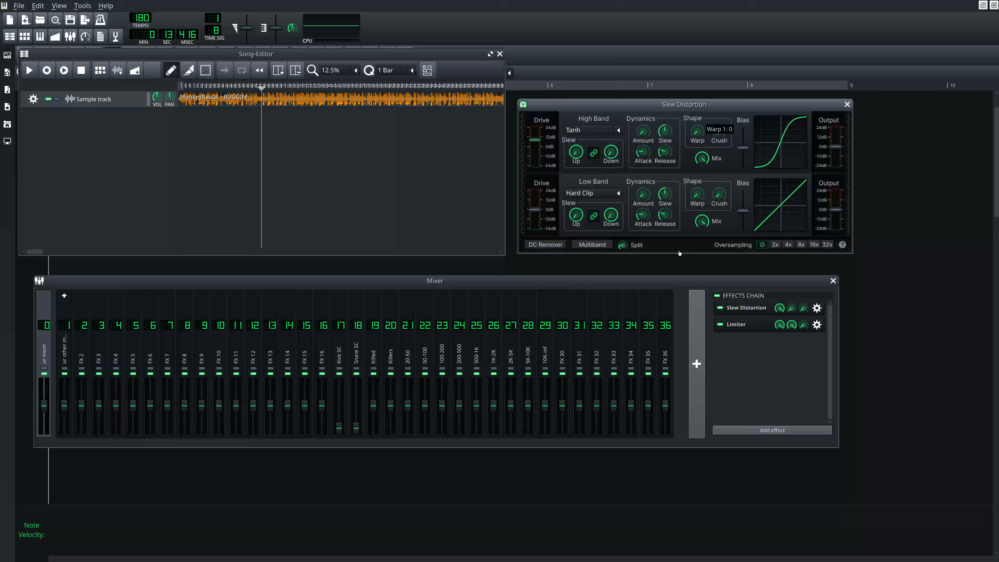
# Change the high band's distortion type to Sinusoidal, nudge its drive up, and raise its warp to about 0.51.
pyautogui.click(619, 129)
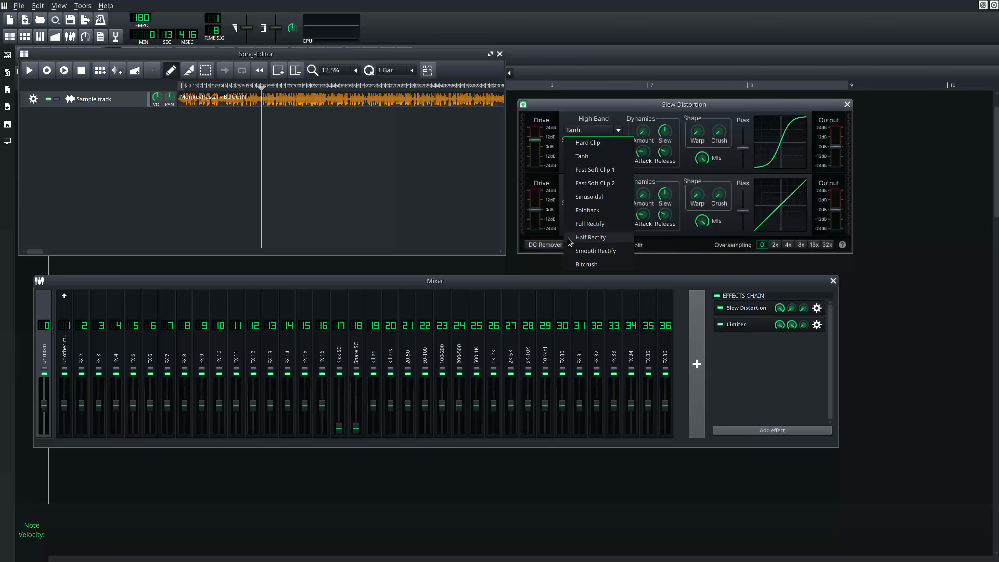
pyautogui.click(592, 196)
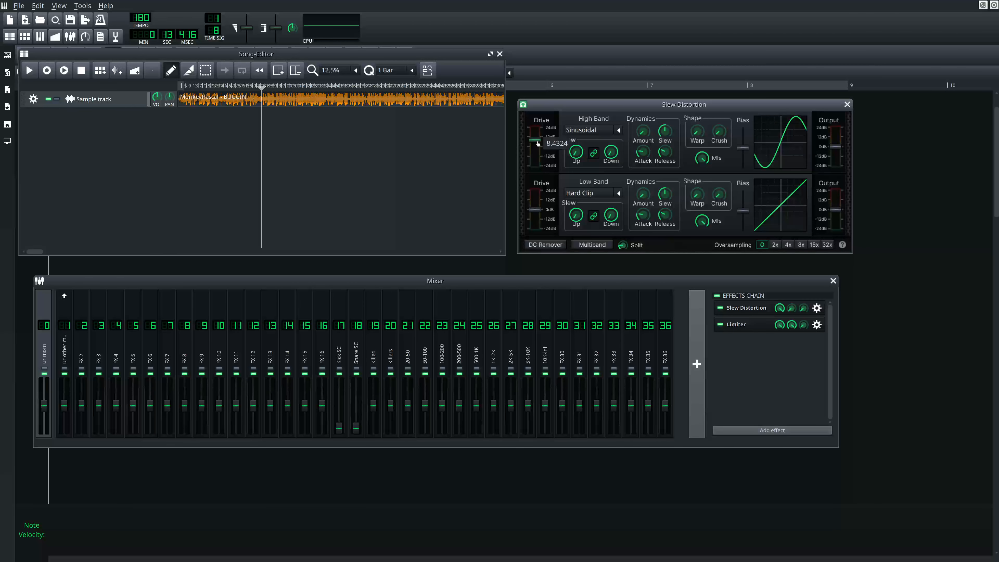
pyautogui.moveTo(537, 143); pyautogui.dragTo(531, 140)
pyautogui.moveTo(696, 132); pyautogui.dragTo(695, 157)
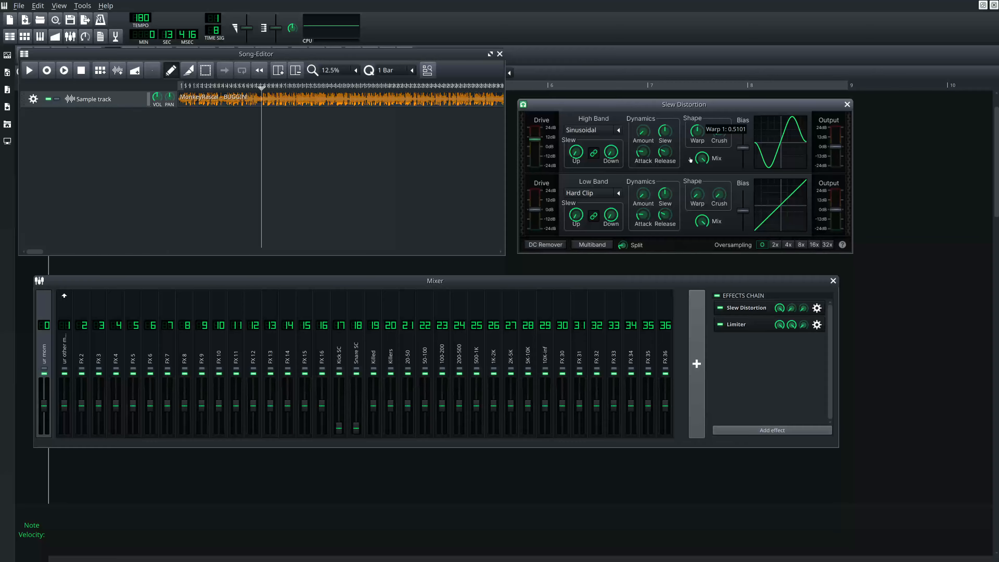
pyautogui.moveTo(686, 161); pyautogui.dragTo(687, 162)
# Try a higher warp and drive on the high band's Sinusoidal curve, and lower the warp below about 0.24.
pyautogui.moveTo(700, 136)
pyautogui.moveTo(697, 131); pyautogui.dragTo(717, 96)
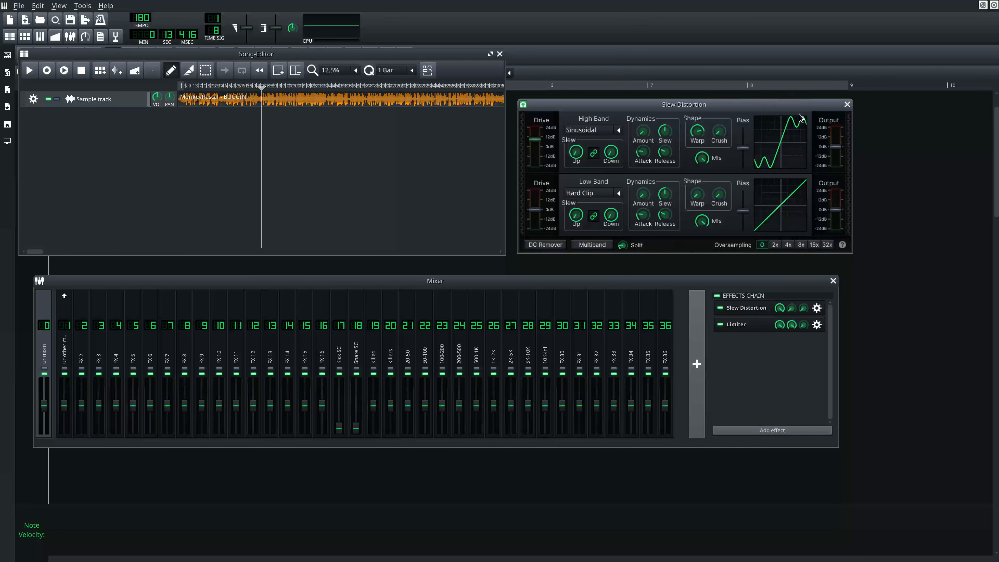
pyautogui.moveTo(548, 141); pyautogui.dragTo(548, 135)
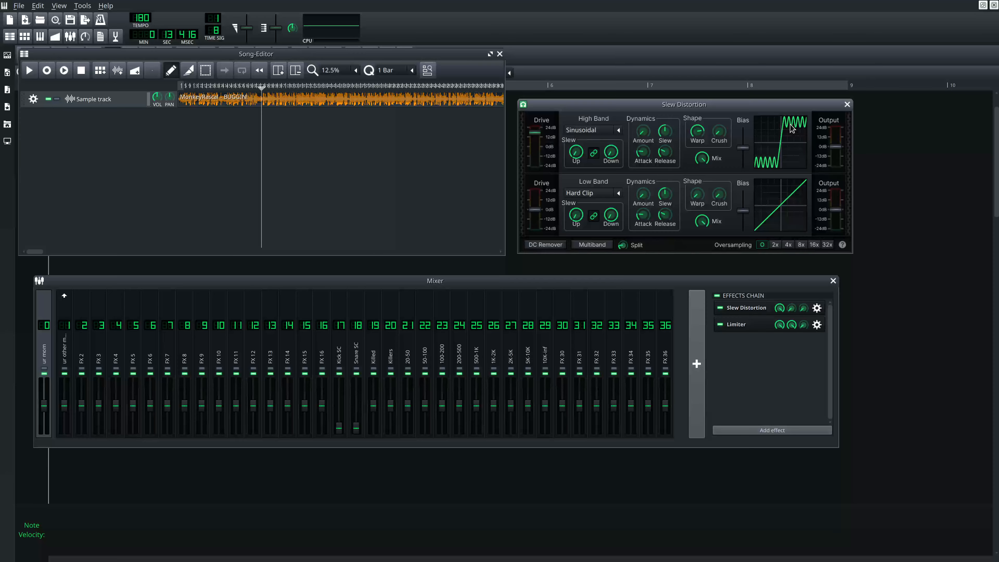
pyautogui.moveTo(696, 133)
pyautogui.mouseDown()
pyautogui.moveTo(686, 146)
pyautogui.moveTo(686, 134)
pyautogui.mouseUp()
pyautogui.moveTo(699, 135); pyautogui.dragTo(690, 157)
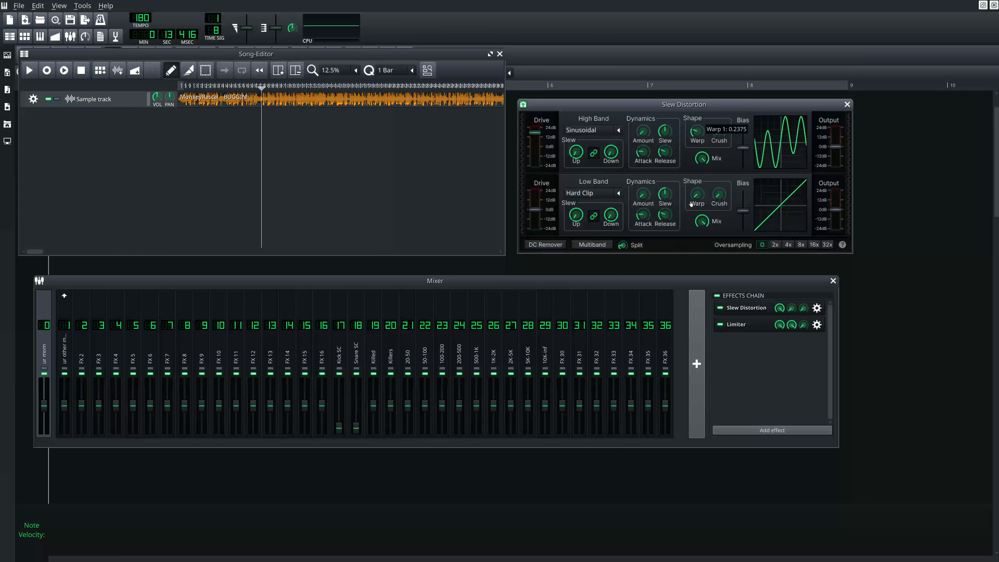
# Play the track through the high band's Sinusoidal distortion while varying its warp, stop playback, and reset warp and drive.
pyautogui.click(383, 156)
pyautogui.press('space')
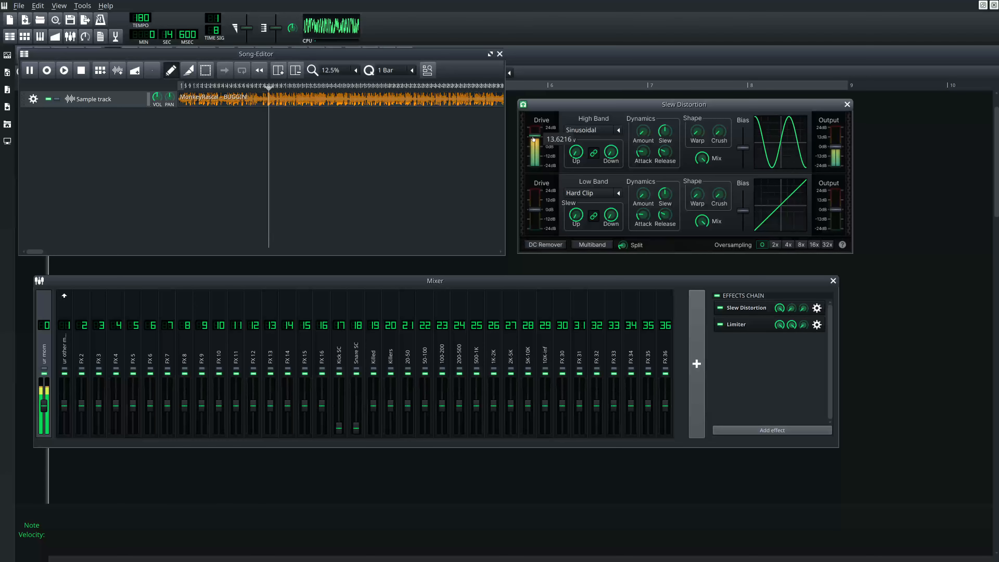
pyautogui.moveTo(697, 131); pyautogui.dragTo(727, 58)
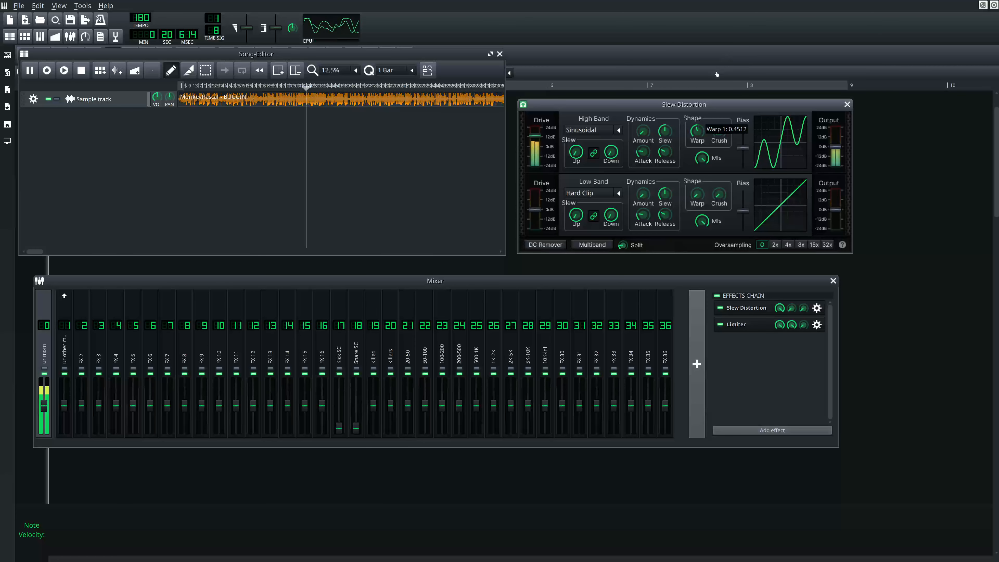
pyautogui.press('space')
pyautogui.middleClick(702, 135)
pyautogui.middleClick(529, 136)
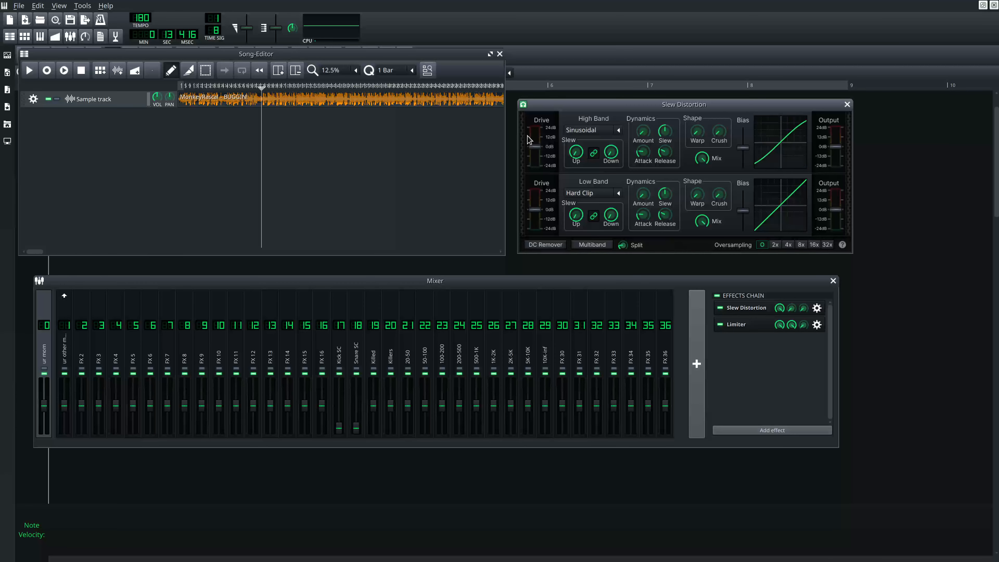
# Change the high band's distortion type to Hard Clip and the low band's to Sinusoidal.
pyautogui.click(335, 141)
pyautogui.click(620, 131)
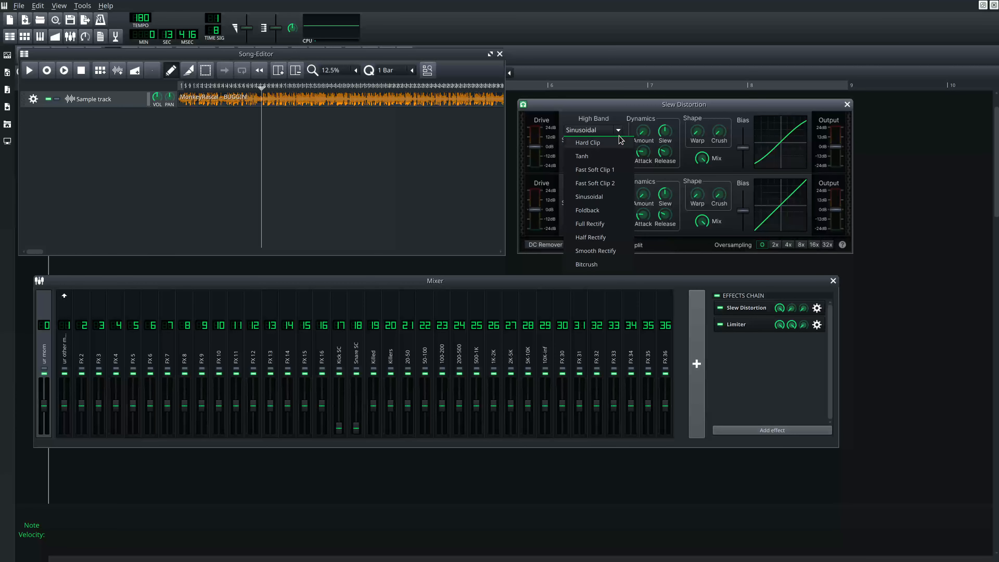
pyautogui.click(591, 141)
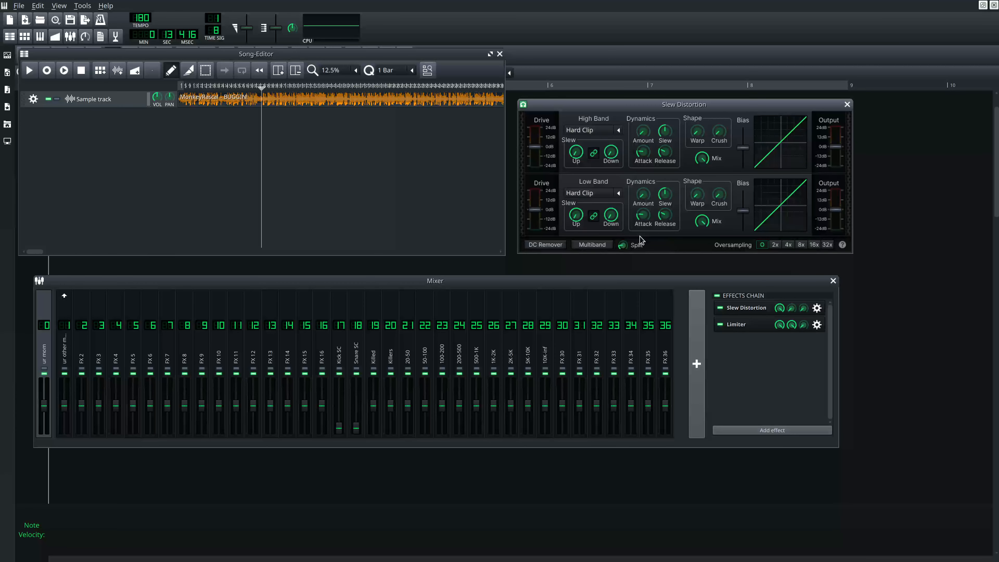
pyautogui.click(616, 194)
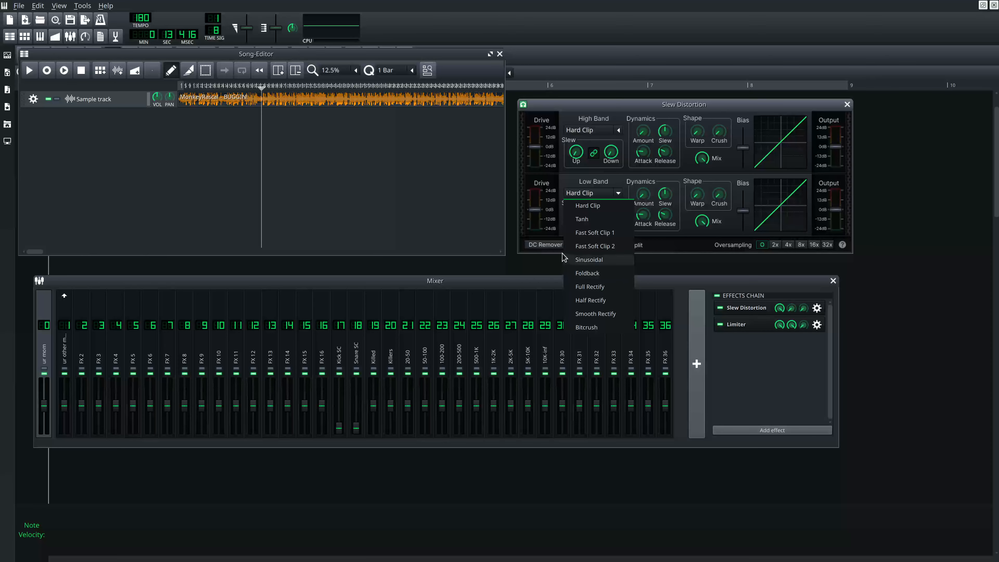
pyautogui.click(593, 258)
# Play the track with multiband on, raise the low band's drive, sweep its warp, stop playback, and reset the warp.
pyautogui.click(419, 182)
pyautogui.press('space')
pyautogui.moveTo(535, 209); pyautogui.dragTo(536, 194)
pyautogui.moveTo(697, 194); pyautogui.dragTo(725, 83)
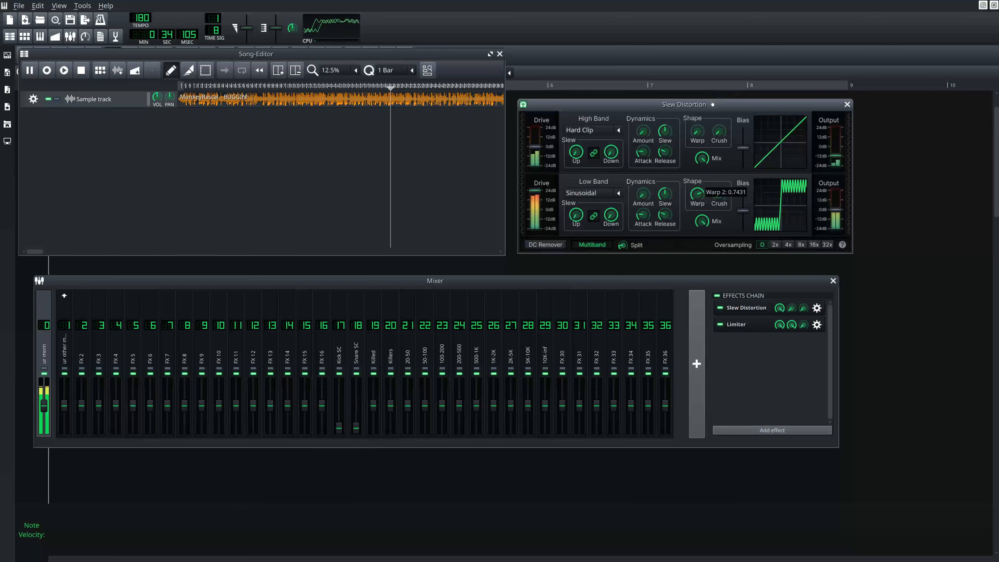
pyautogui.moveTo(719, 92); pyautogui.dragTo(687, 165)
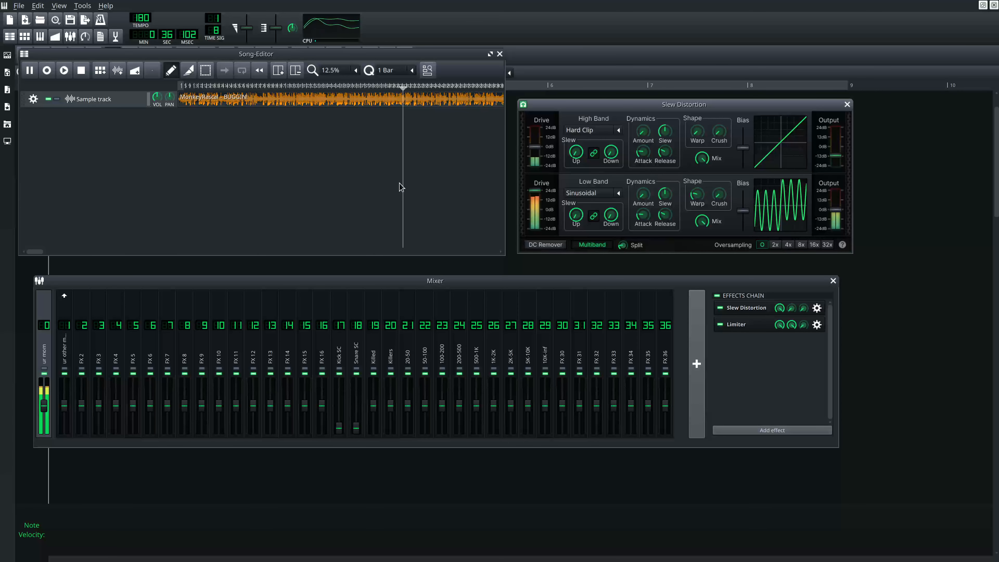
pyautogui.click(391, 184)
pyautogui.press('space')
pyautogui.click(699, 202)
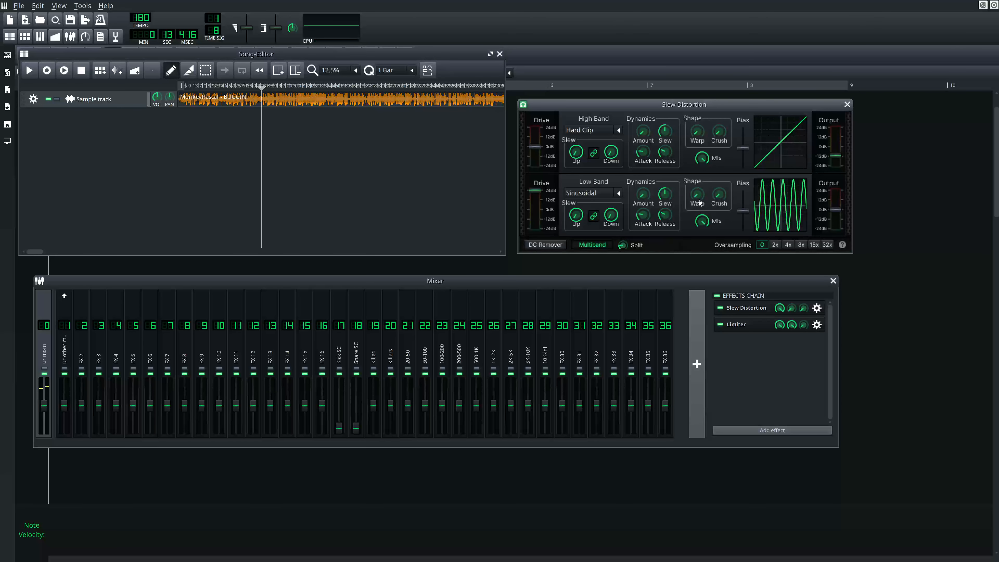
# Move the Slew Distortion window slightly down, raise the low band's warp, and reduce its drive.
pyautogui.moveTo(588, 107)
pyautogui.mouseDown()
pyautogui.moveTo(500, 68)
pyautogui.moveTo(462, 162)
pyautogui.moveTo(621, 112)
pyautogui.moveTo(585, 119)
pyautogui.mouseUp()
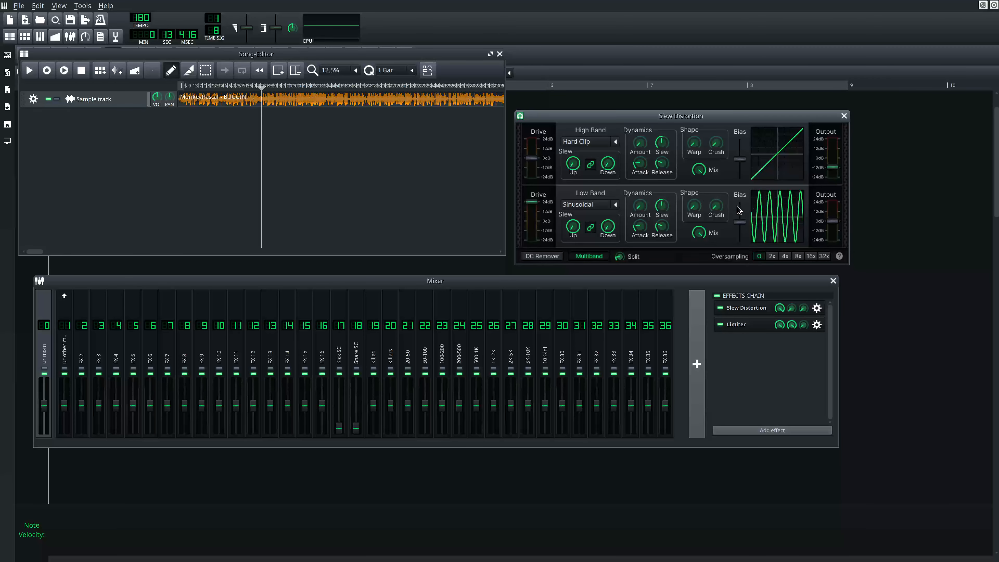
pyautogui.moveTo(694, 205); pyautogui.dragTo(710, 124)
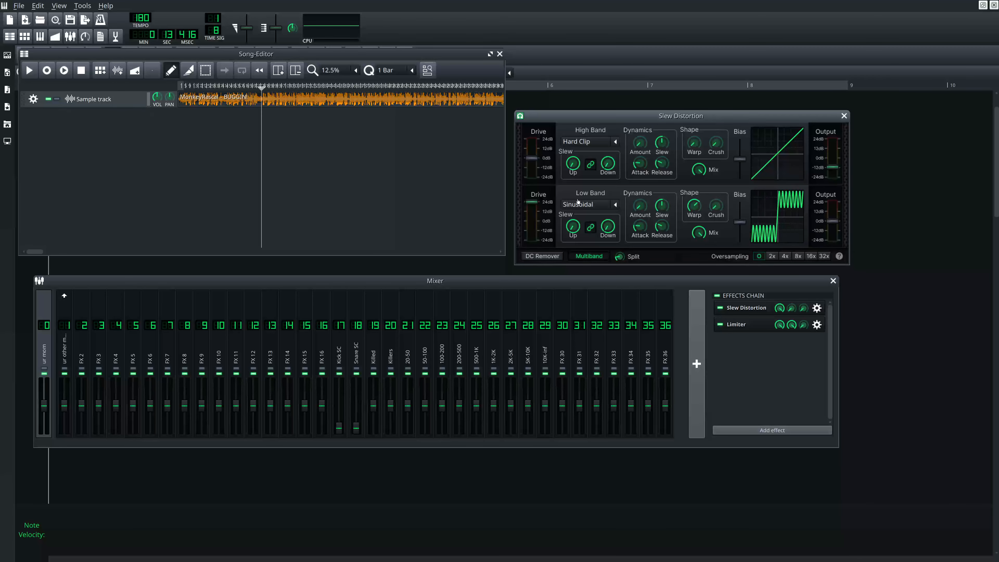
pyautogui.moveTo(531, 206); pyautogui.dragTo(524, 215)
pyautogui.moveTo(695, 210)
pyautogui.mouseDown()
pyautogui.moveTo(699, 200)
pyautogui.moveTo(694, 218)
pyautogui.moveTo(698, 205)
pyautogui.mouseUp()
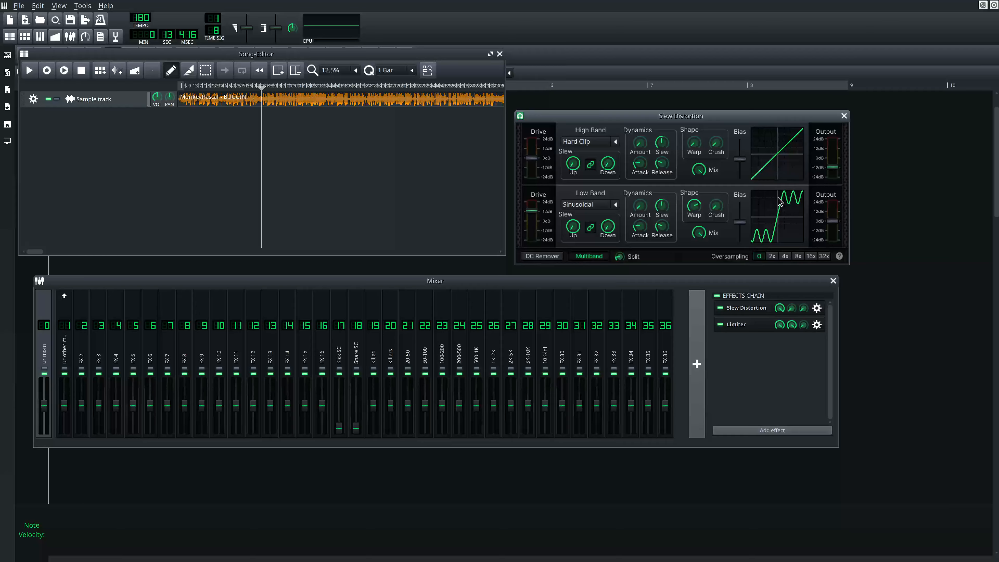
# Compare the low band's curve with full crush, low warp and reduced drive, and reset crush and warp.
pyautogui.moveTo(714, 212); pyautogui.dragTo(685, 272)
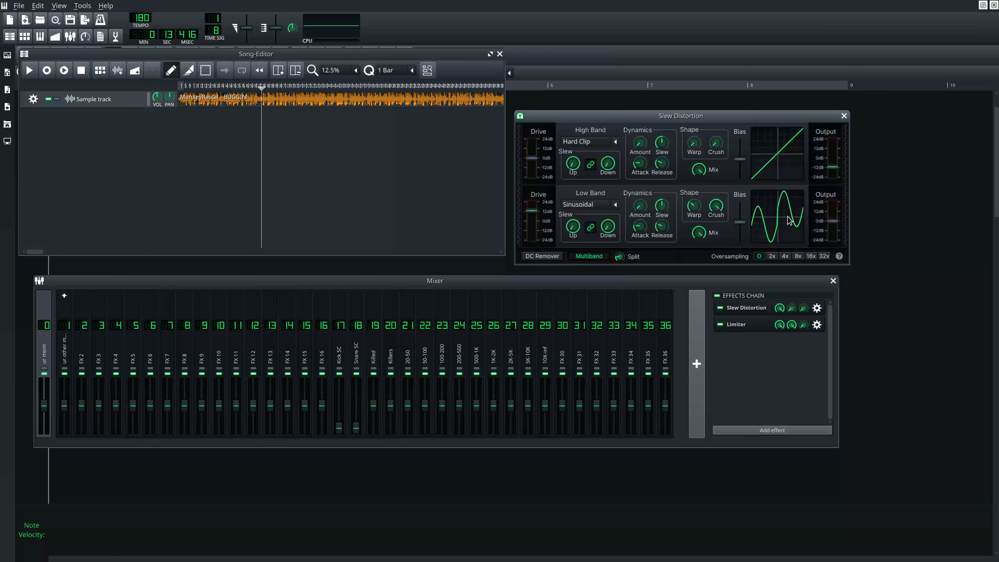
pyautogui.moveTo(534, 212); pyautogui.dragTo(529, 217)
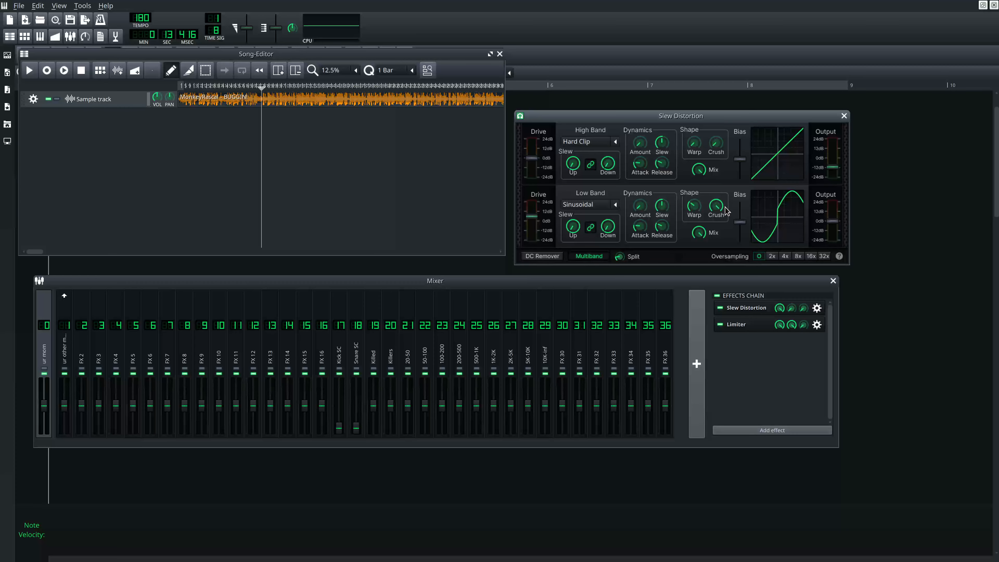
pyautogui.middleClick(716, 204)
pyautogui.middleClick(698, 212)
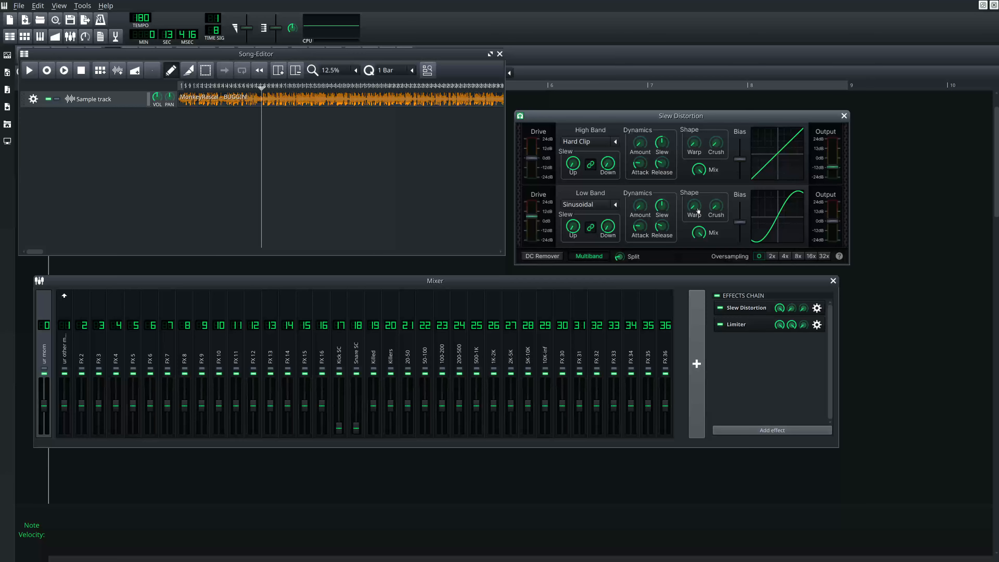
# Sweep the low band's warp up and back to 0, and move the Slew Distortion window slightly up.
pyautogui.moveTo(696, 209); pyautogui.dragTo(709, 122)
pyautogui.scroll(-5, 700, 207)
pyautogui.moveTo(570, 115); pyautogui.dragTo(572, 109)
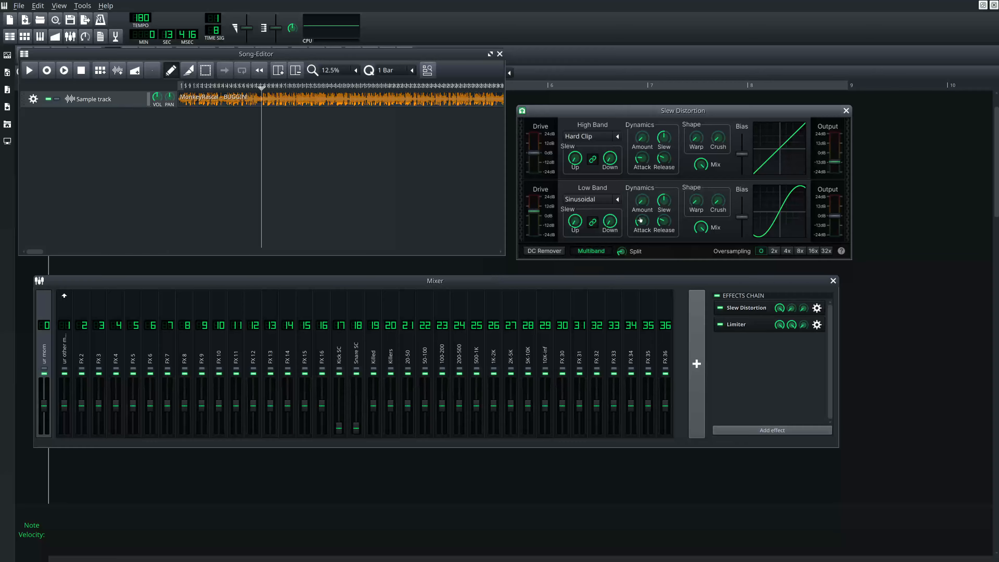
# Raise the low band's warp on the Sinusoidal curve, and move its drive up and back down.
pyautogui.moveTo(692, 209); pyautogui.dragTo(716, 105)
pyautogui.moveTo(534, 211); pyautogui.dragTo(534, 205)
pyautogui.moveTo(695, 199)
pyautogui.mouseDown()
pyautogui.moveTo(699, 223)
pyautogui.moveTo(700, 213)
pyautogui.mouseUp()
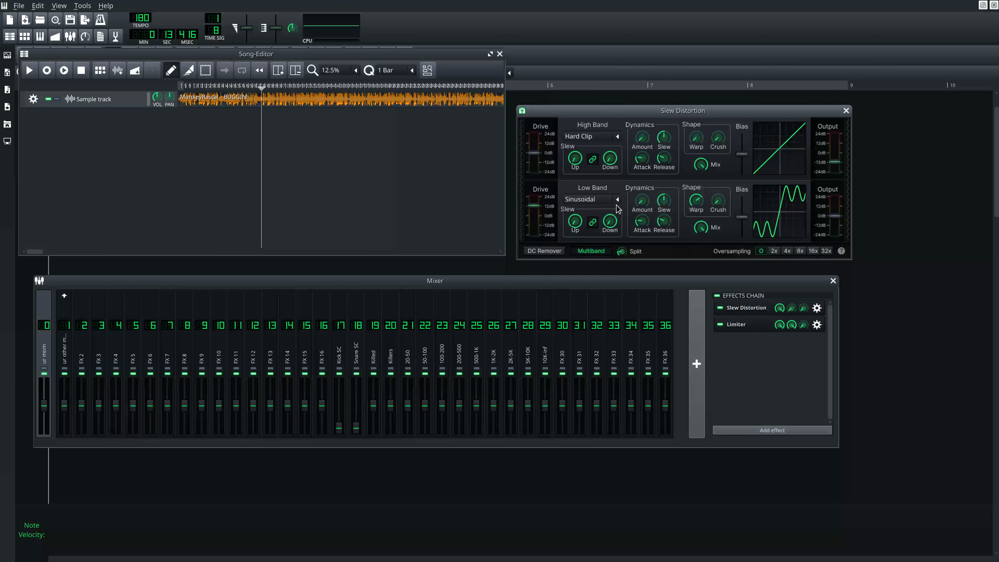
pyautogui.moveTo(534, 205); pyautogui.dragTo(528, 213)
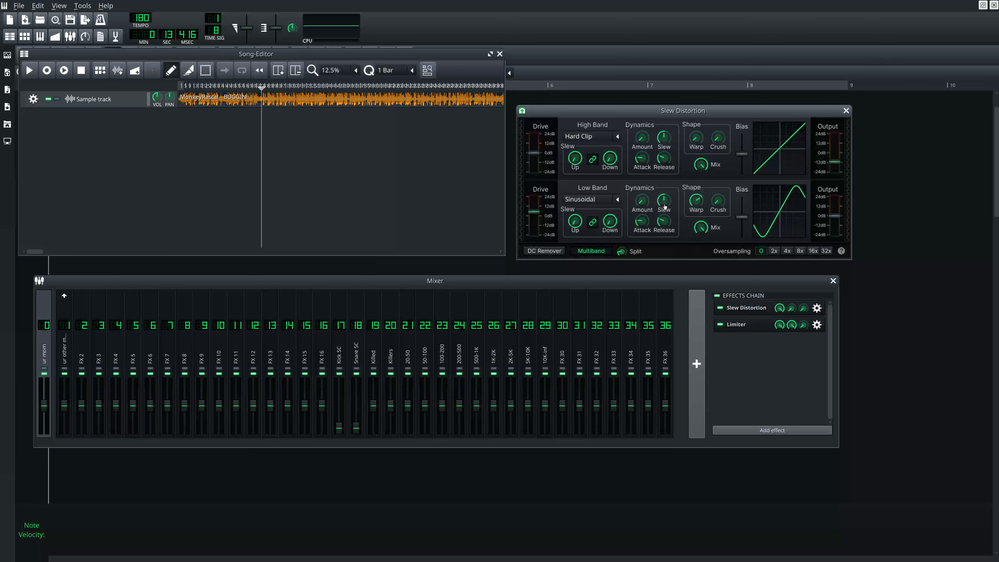
# Vary the low band's warp, crush and drive on the Sinusoidal curve, and reset all three to 0.
pyautogui.click(696, 209)
pyautogui.moveTo(713, 202); pyautogui.dragTo(696, 199)
pyautogui.moveTo(533, 211)
pyautogui.mouseDown()
pyautogui.moveTo(533, 199)
pyautogui.moveTo(533, 221)
pyautogui.mouseUp()
pyautogui.middleClick(721, 207)
pyautogui.middleClick(696, 206)
pyautogui.click(614, 200)
pyautogui.click(618, 200)
pyautogui.middleClick(537, 225)
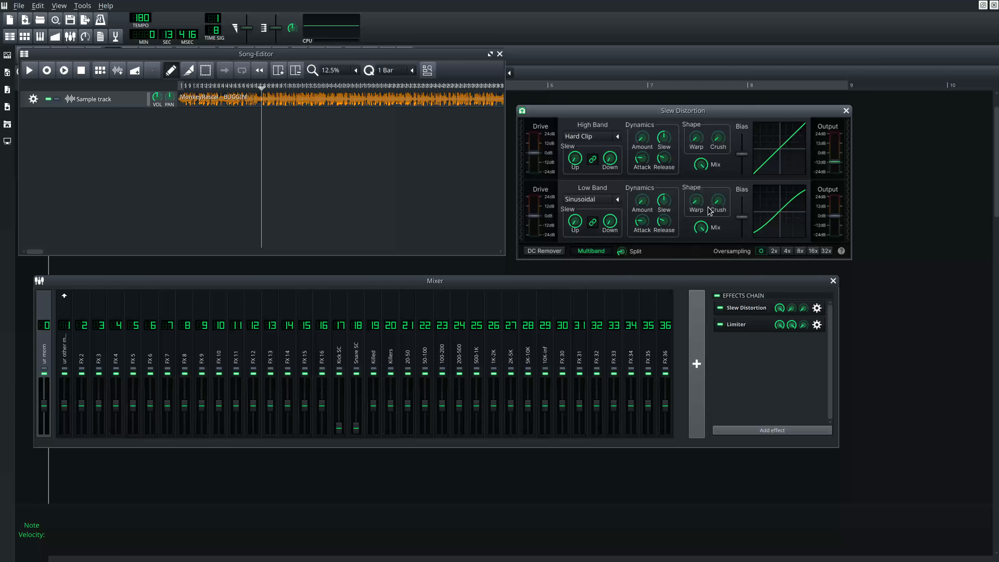
# Raise the low band's warp and crush together without drive, and reset both to 0.
pyautogui.moveTo(696, 208); pyautogui.dragTo(718, 191)
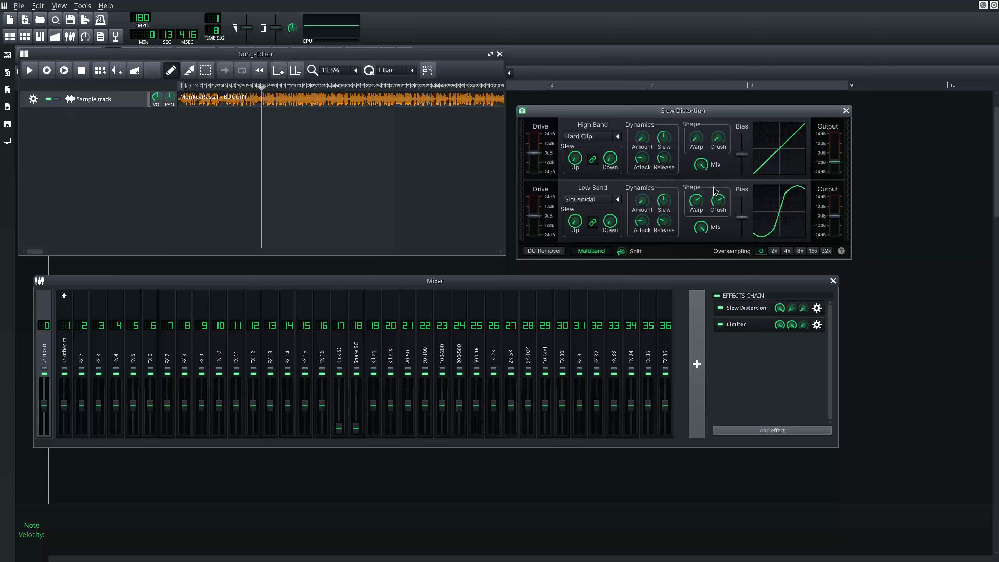
pyautogui.middleClick(715, 207)
pyautogui.middleClick(696, 206)
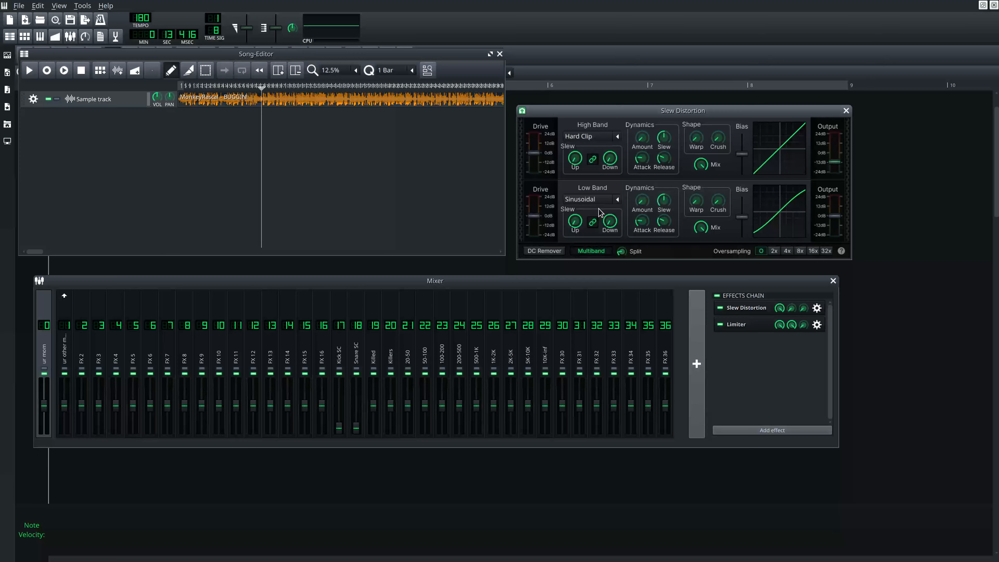
# Raise the low band's drive, warp and crush together on the Sinusoidal curve.
pyautogui.moveTo(534, 215); pyautogui.dragTo(533, 208)
pyautogui.moveTo(696, 201); pyautogui.dragTo(724, 153)
pyautogui.moveTo(695, 203); pyautogui.dragTo(687, 217)
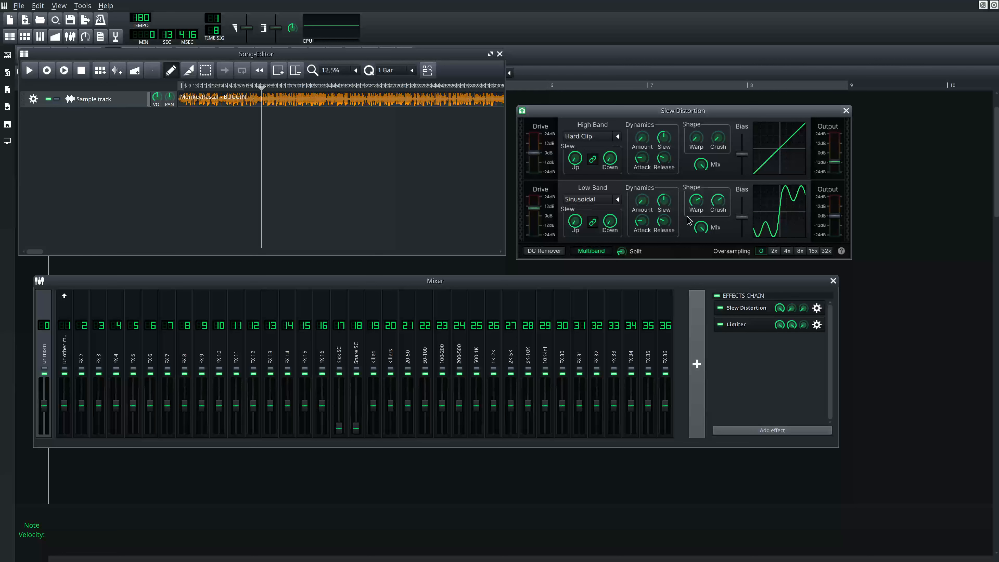
# Cycle through the low band's distortion types with warp and crush raised, ending on Hard Clip, and reset the drive to 0.
pyautogui.scroll(4, 583, 200)
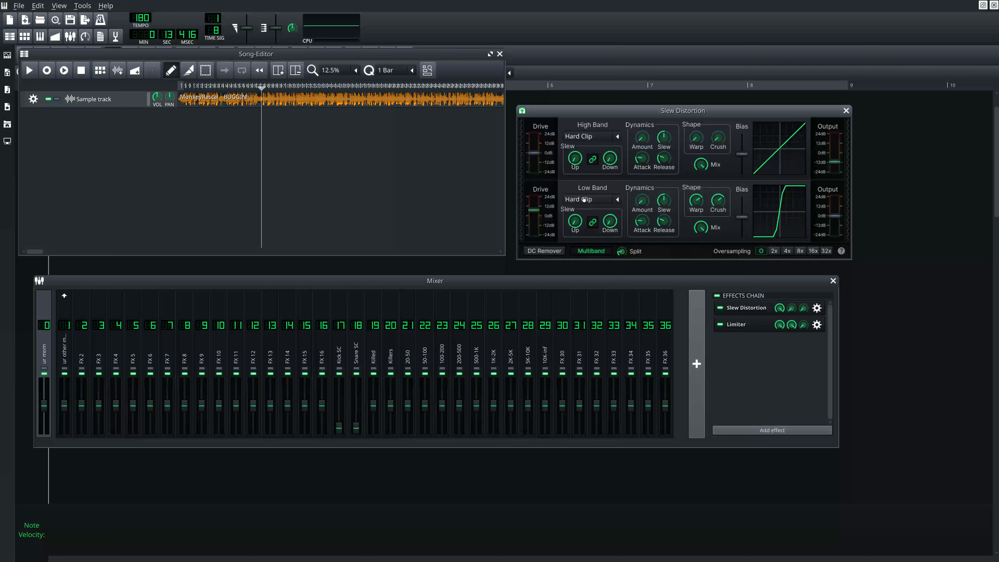
pyautogui.scroll(-7, 584, 200)
pyautogui.scroll(3, 616, 200)
pyautogui.scroll(4, 617, 201)
pyautogui.click(530, 215)
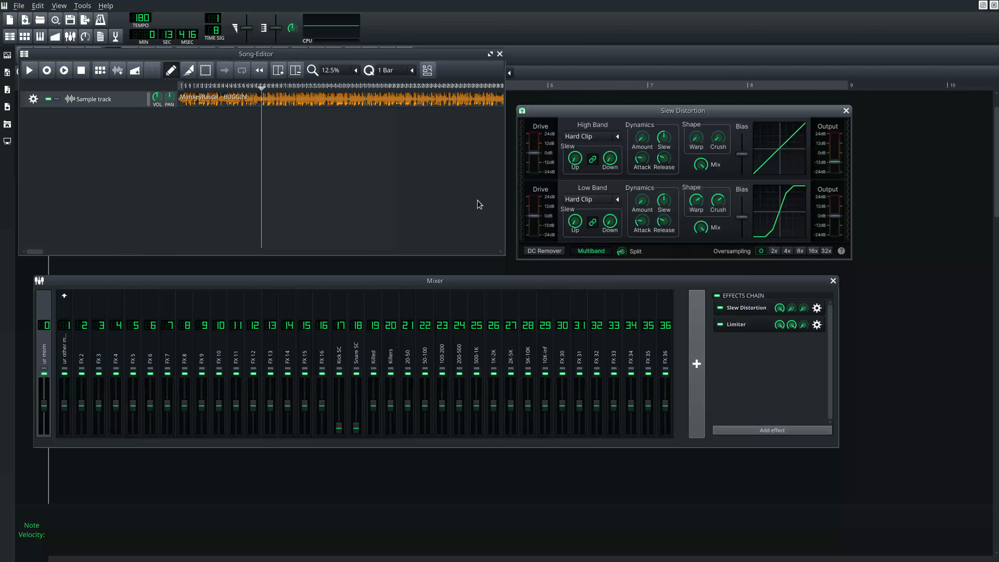
# Reset the low band's crush and warp to 0.
pyautogui.middleClick(718, 201)
pyautogui.middleClick(696, 201)
pyautogui.middleClick(697, 201)
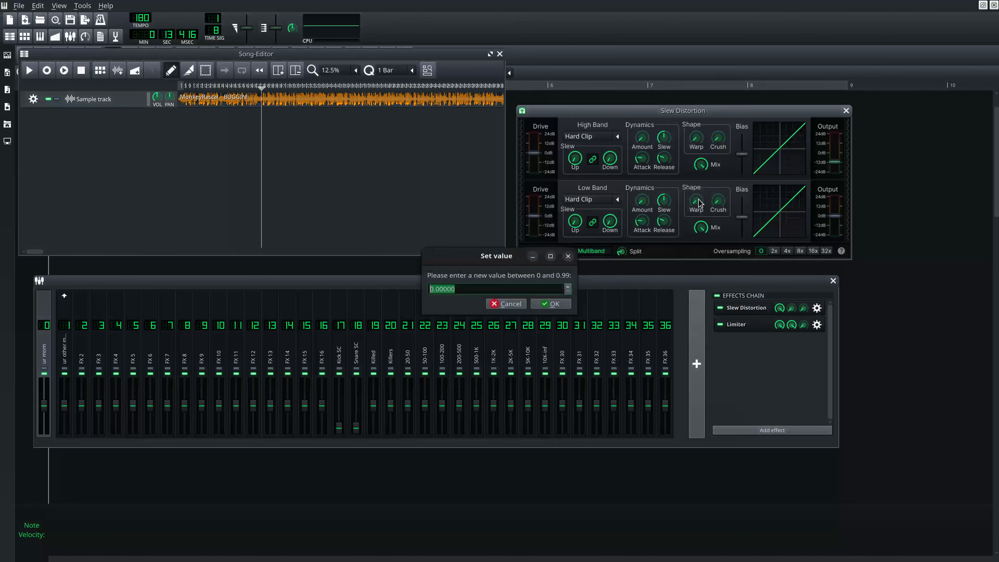
pyautogui.click(509, 304)
# Set the low band's distortion type to Sinusoidal and raise its drive to about 12 dB.
pyautogui.click(617, 199)
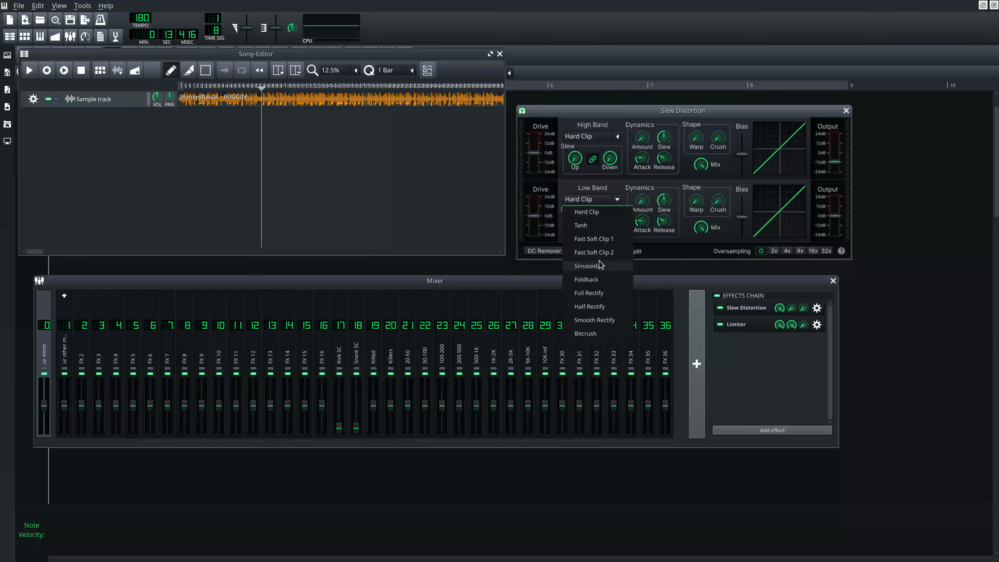
pyautogui.click(574, 263)
pyautogui.moveTo(535, 214); pyautogui.dragTo(535, 206)
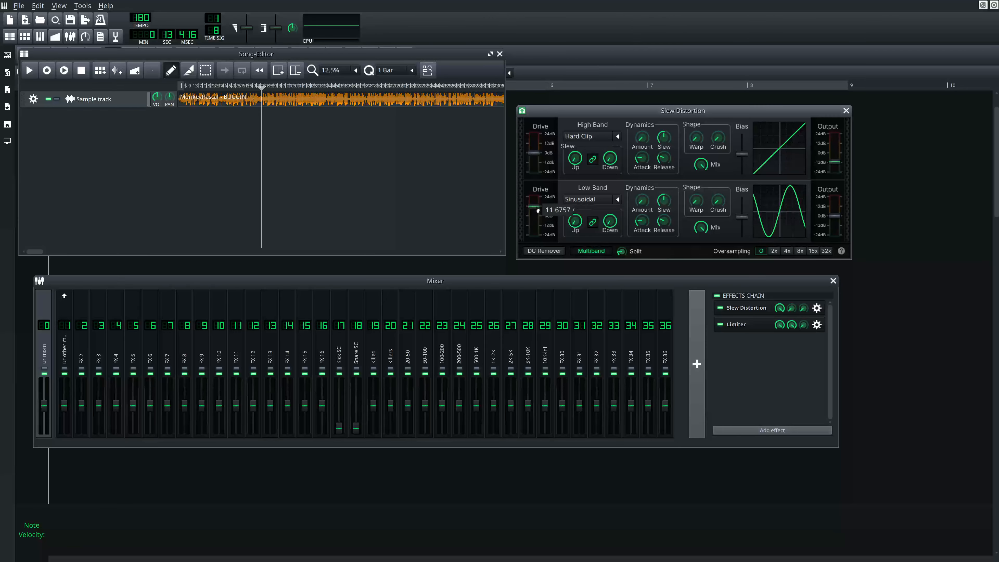
# Sweep the low band's bias down and up to shift the Sinusoidal curve, returning it to 0.
pyautogui.moveTo(742, 216); pyautogui.dragTo(744, 252)
pyautogui.middleClick(739, 239)
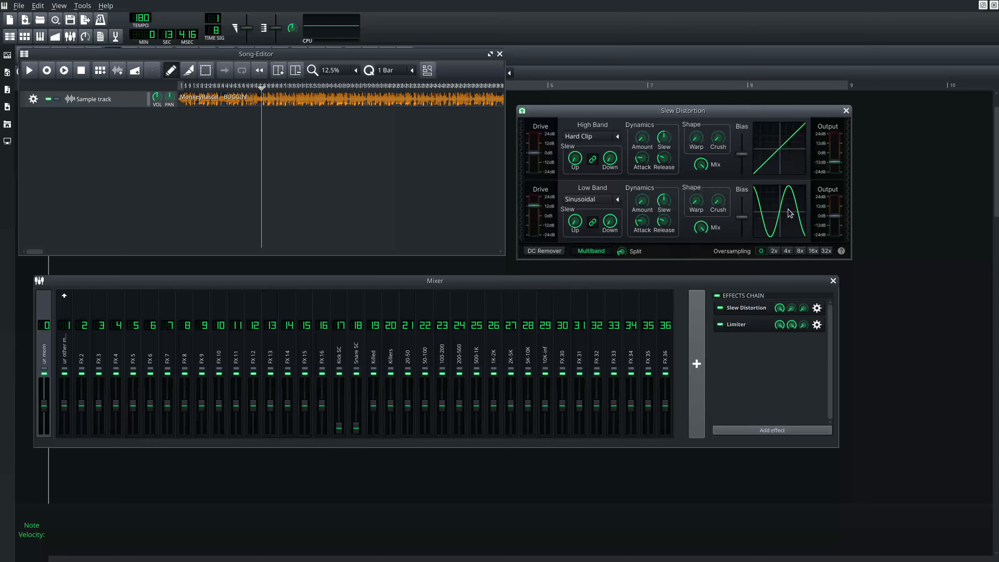
pyautogui.moveTo(1, 2)
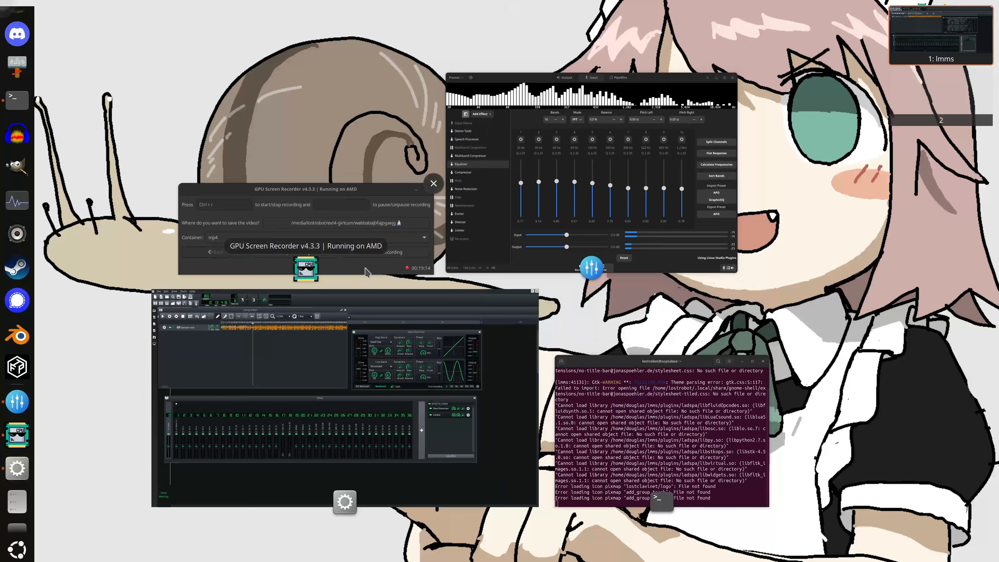
pyautogui.click(413, 311)
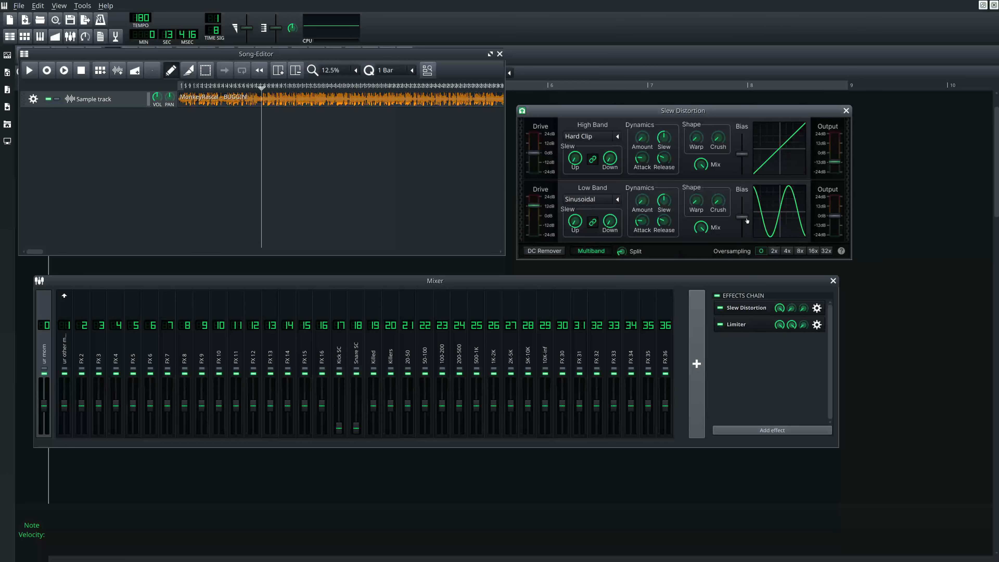
pyautogui.moveTo(747, 221); pyautogui.dragTo(741, 200)
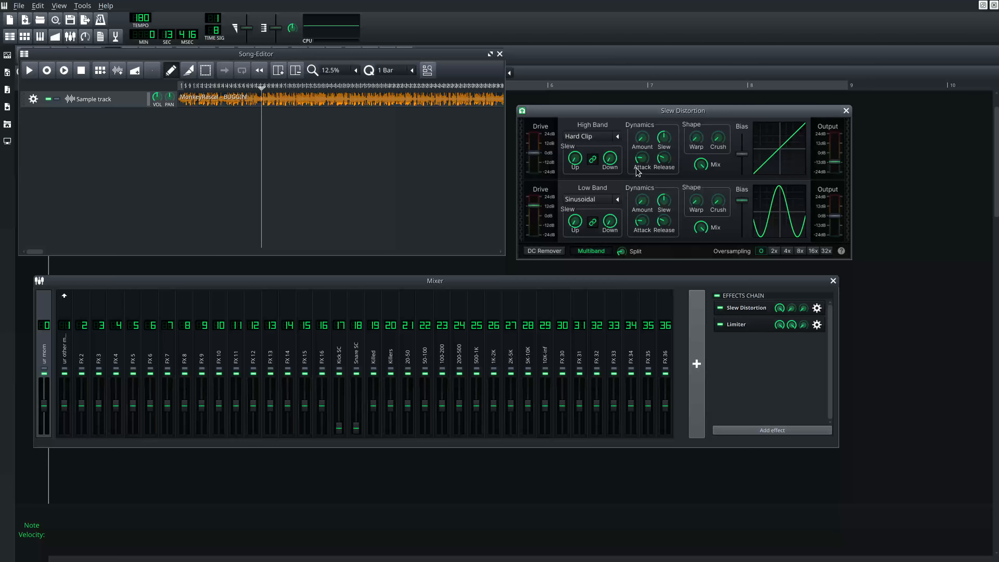
pyautogui.moveTo(738, 201); pyautogui.dragTo(739, 218)
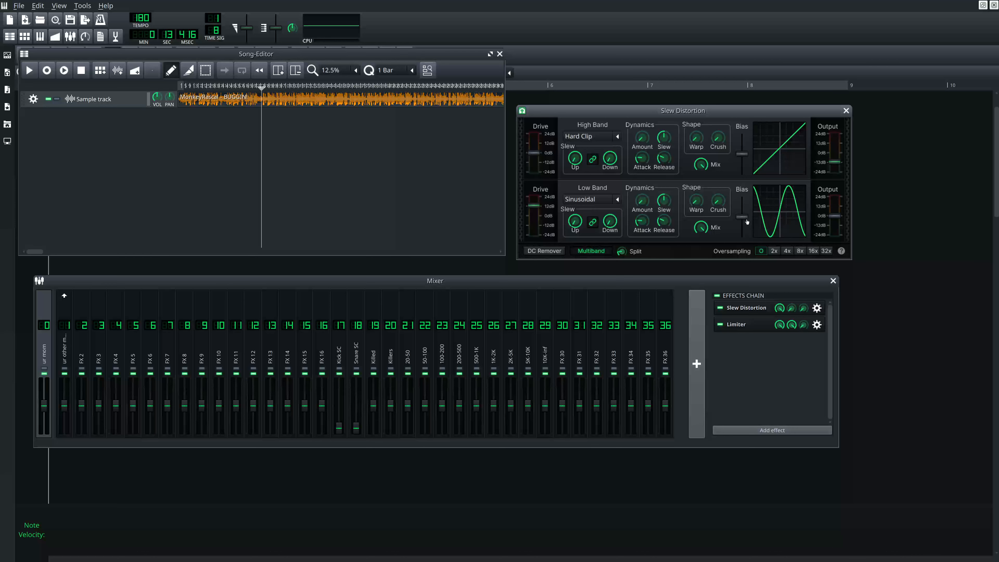
pyautogui.moveTo(742, 217); pyautogui.dragTo(746, 217)
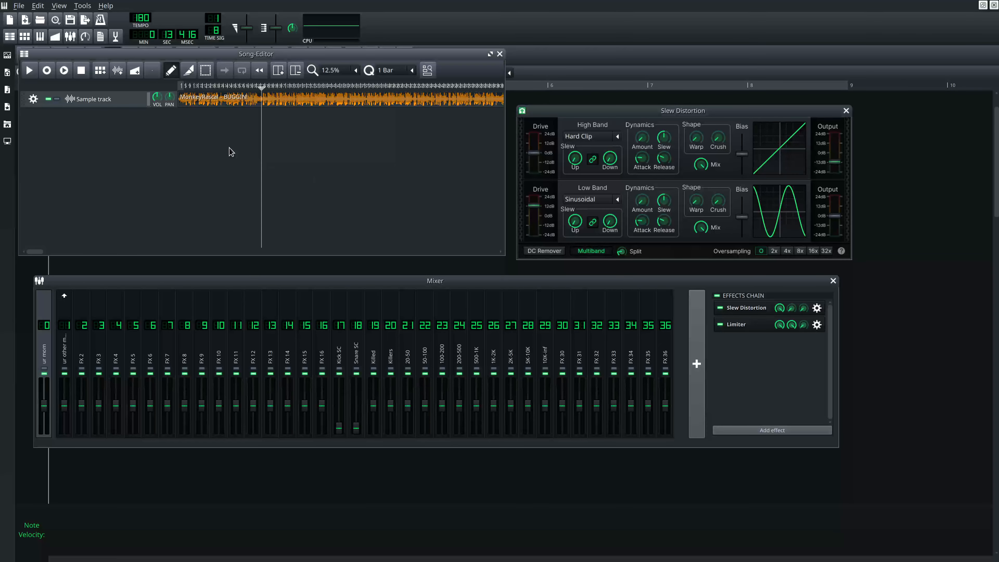
# Mute the sample track, add a TripleOscillator instrument track to the Song-Editor, and open its instrument window.
pyautogui.click(48, 99)
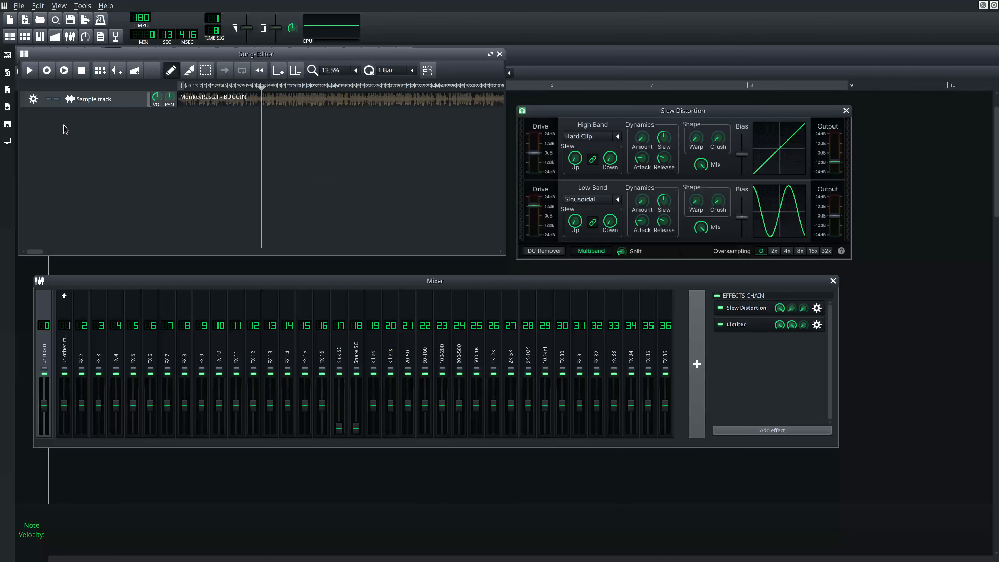
pyautogui.click(7, 55)
pyautogui.moveTo(72, 494); pyautogui.dragTo(302, 198)
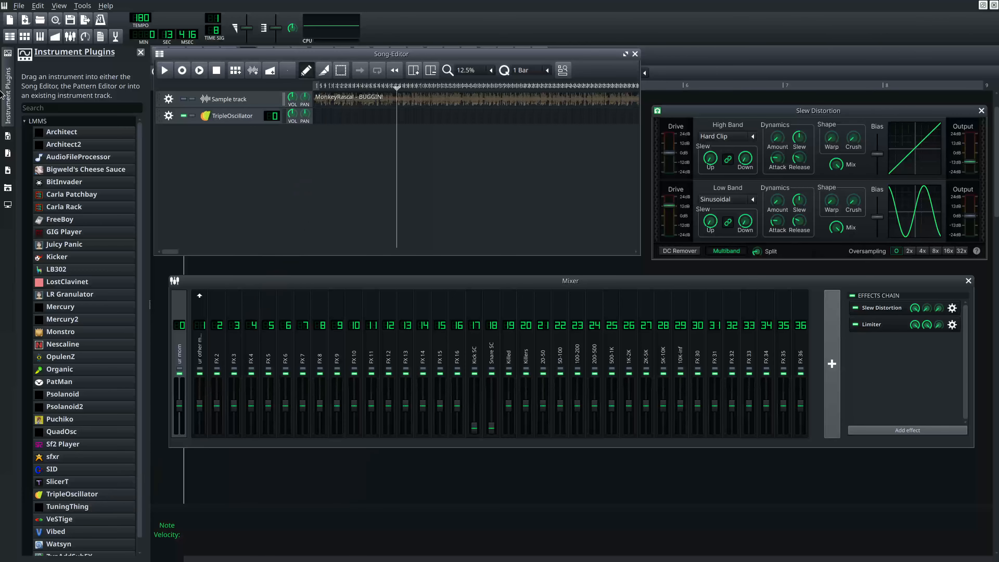
pyautogui.click(4, 92)
pyautogui.click(110, 115)
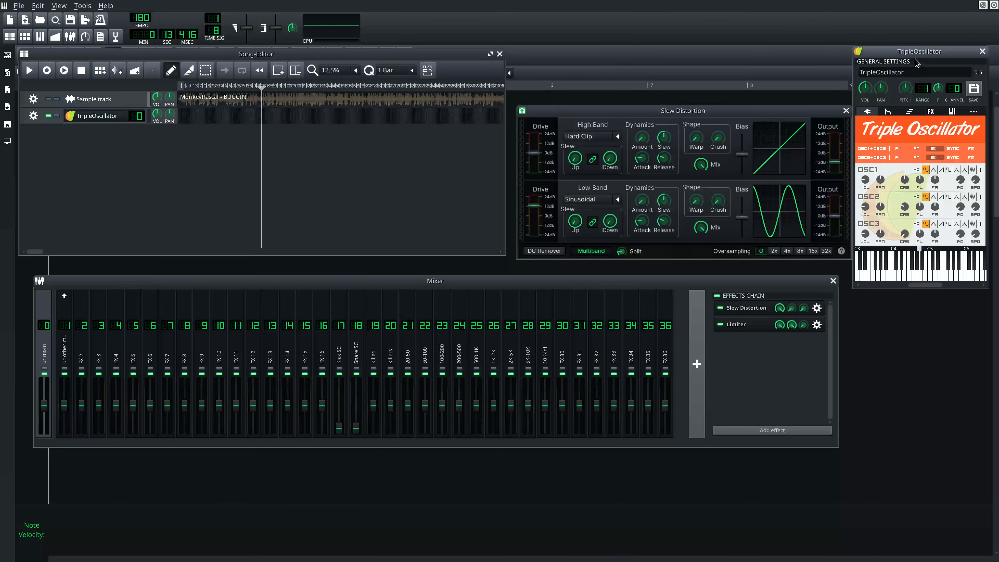
# Place the TripleOscillator window over the Song-Editor, turn down oscillator 2, and raise oscillator 1's volume to about 69% while testing notes.
pyautogui.moveTo(917, 51); pyautogui.dragTo(319, 139)
pyautogui.press('y')
pyautogui.moveTo(269, 295); pyautogui.dragTo(267, 381)
pyautogui.press('y')
pyautogui.press('y')
pyautogui.moveTo(269, 267); pyautogui.dragTo(273, 252)
pyautogui.press('y')
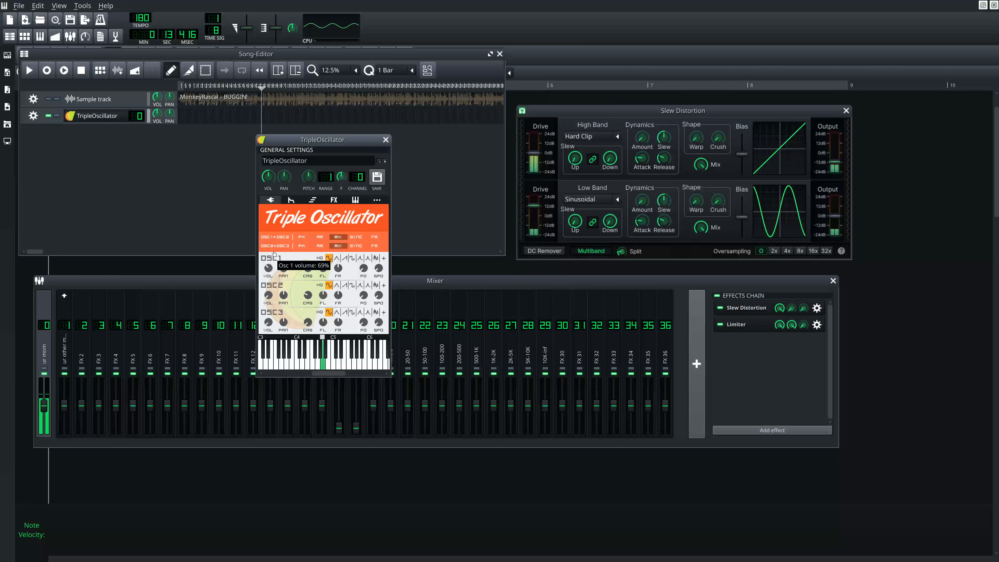
# Raise TripleOscillator's base note to make the played note lower, and test it.
pyautogui.moveTo(343, 338); pyautogui.dragTo(380, 337)
pyautogui.press('y')
pyautogui.moveTo(328, 374); pyautogui.dragTo(344, 374)
pyautogui.click(346, 338)
pyautogui.press('y')
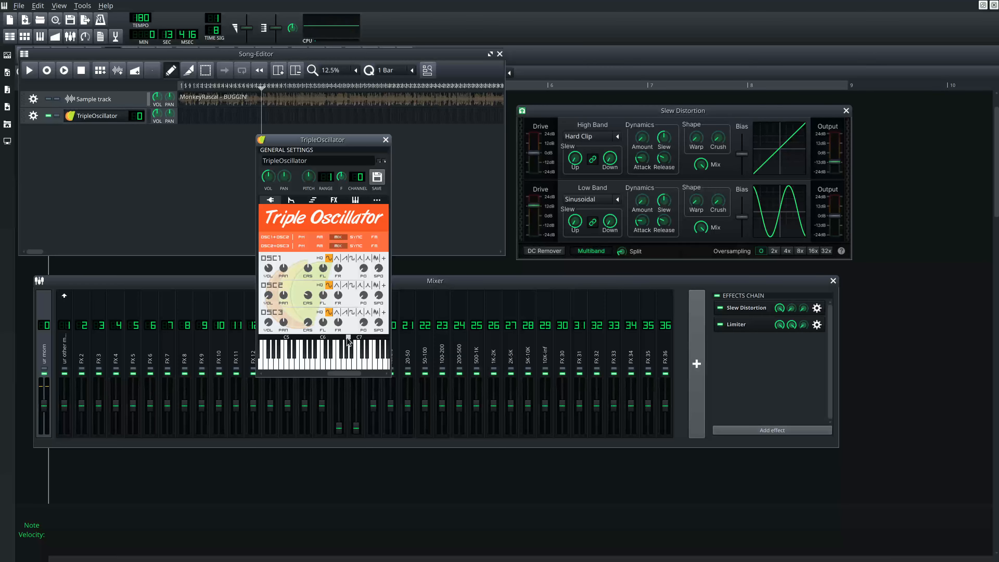
# Move TripleOscillator's base note up to just below C8 and lower the instrument volume while testing notes.
pyautogui.moveTo(268, 177)
pyautogui.mouseDown()
pyautogui.moveTo(285, 149)
pyautogui.moveTo(283, 105)
pyautogui.moveTo(294, 245)
pyautogui.moveTo(268, 180)
pyautogui.mouseUp()
pyautogui.press('y')
pyautogui.moveTo(343, 373); pyautogui.dragTo(347, 374)
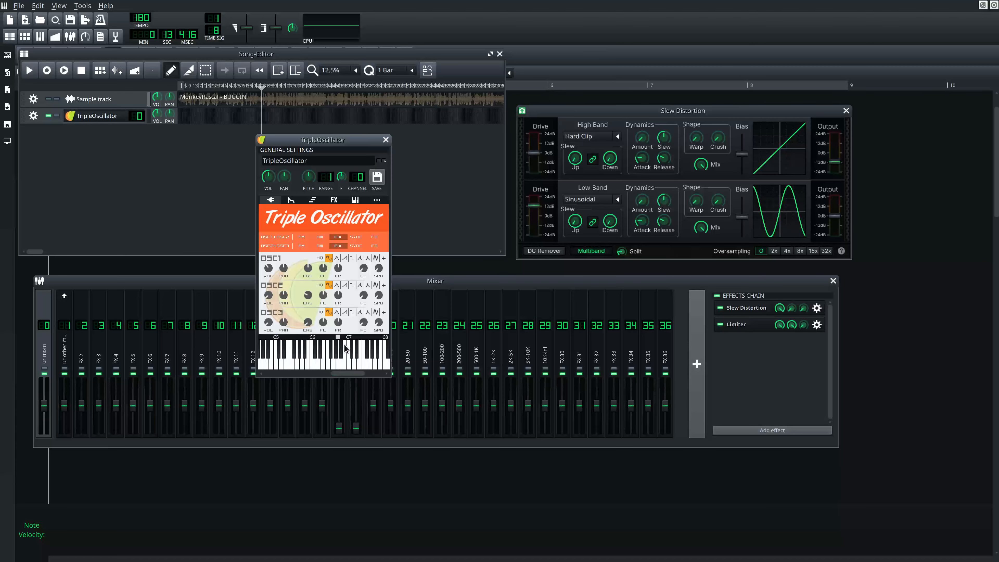
pyautogui.moveTo(338, 337); pyautogui.dragTo(376, 333)
pyautogui.press('y')
pyautogui.press('y')
pyautogui.moveTo(269, 178)
pyautogui.mouseDown()
pyautogui.moveTo(289, 228)
pyautogui.moveTo(293, 133)
pyautogui.moveTo(272, 193)
pyautogui.mouseUp()
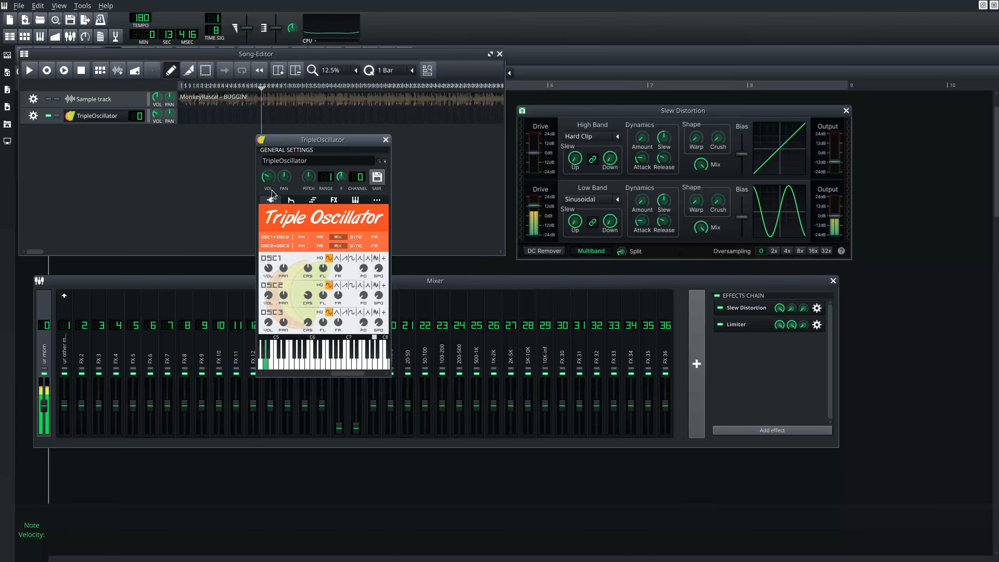
# Add a Spectrum Analyzer effect to the master channel's effects chain.
pyautogui.click(751, 432)
pyautogui.write('spectr')
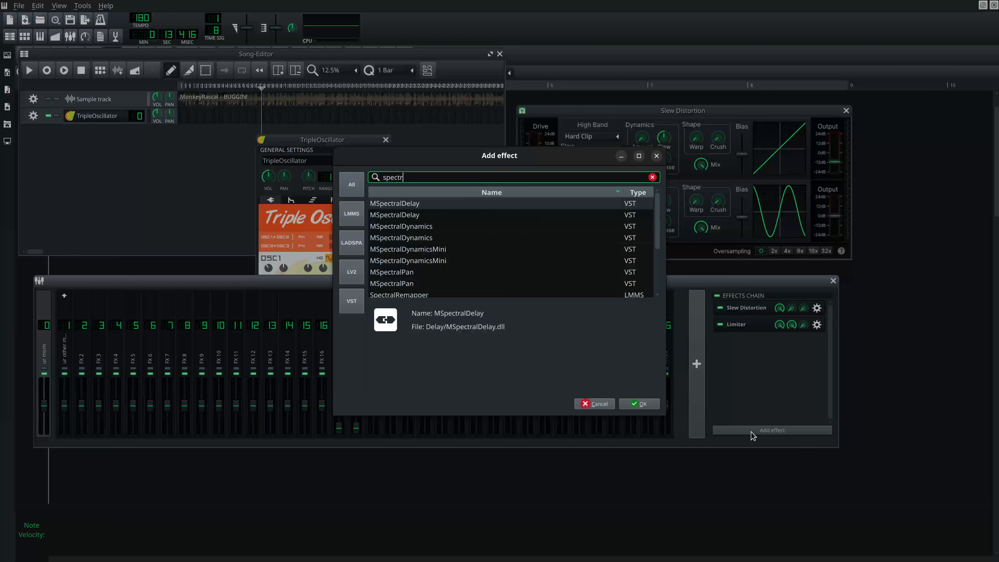
pyautogui.write('al')
pyautogui.press('BackSpace')
pyautogui.press('BackSpace')
pyautogui.press('BackSpace')
pyautogui.press('BackSpace')
pyautogui.write('um a')
pyautogui.press('Return')
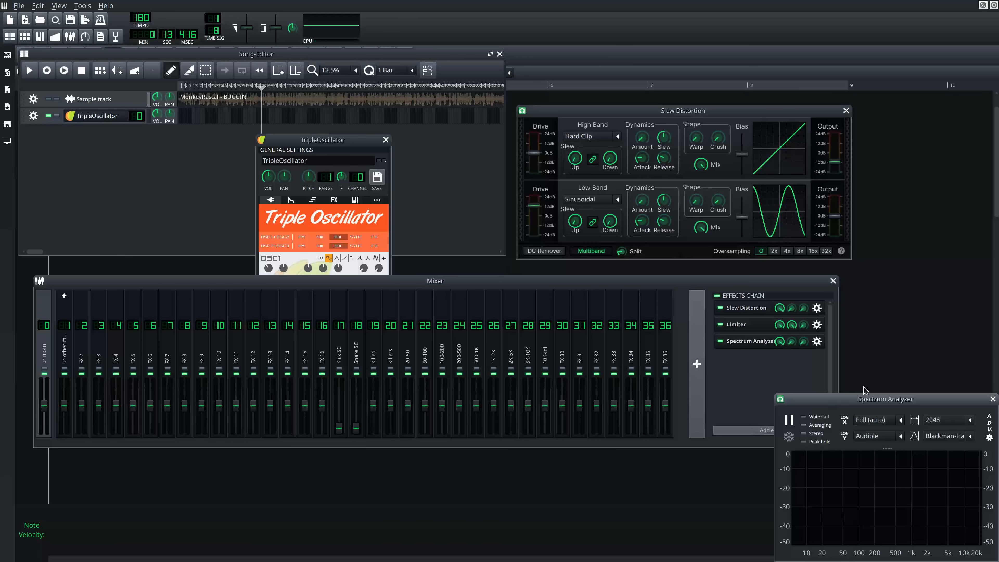
# Place the Spectrum Analyzer window beside TripleOscillator and move the Mixer window lower.
pyautogui.moveTo(846, 401); pyautogui.dragTo(706, 235)
pyautogui.moveTo(548, 281); pyautogui.dragTo(563, 354)
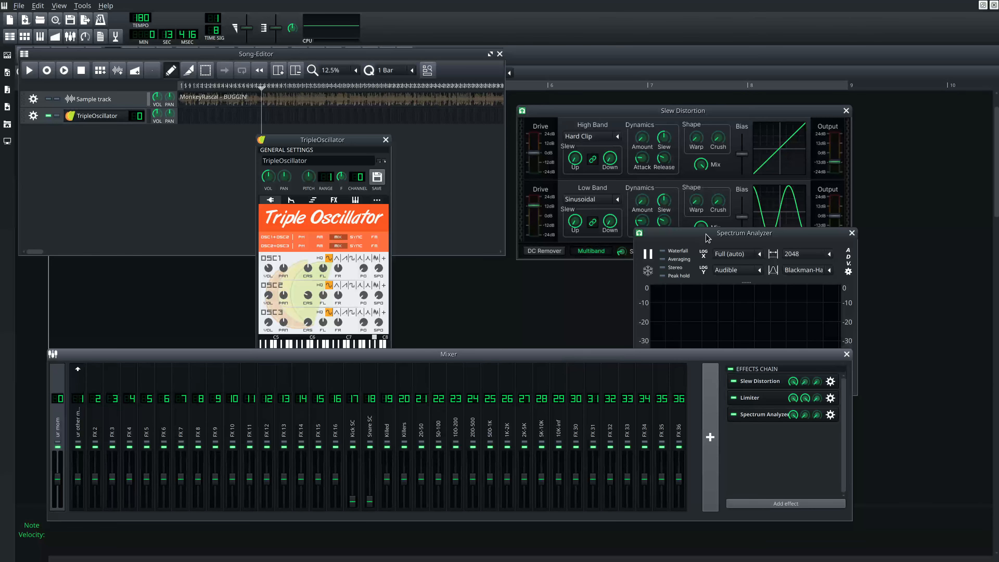
pyautogui.moveTo(706, 236); pyautogui.dragTo(493, 190)
# Bypass Slew Distortion and move Spectrum Analyzer ahead of the Limiter in the effects chain.
pyautogui.click(733, 381)
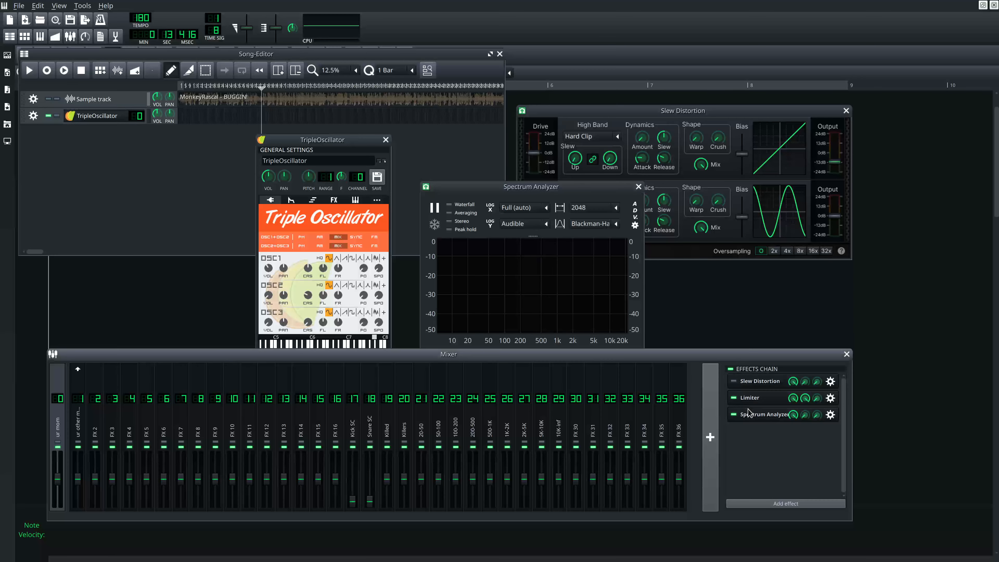
pyautogui.click(338, 224)
pyautogui.moveTo(774, 410); pyautogui.dragTo(767, 399)
# Play test notes with the Spectrum Analyzer's resolution at 16384 (High freq. res.), and enable Averaging.
pyautogui.click(340, 215)
pyautogui.press('y')
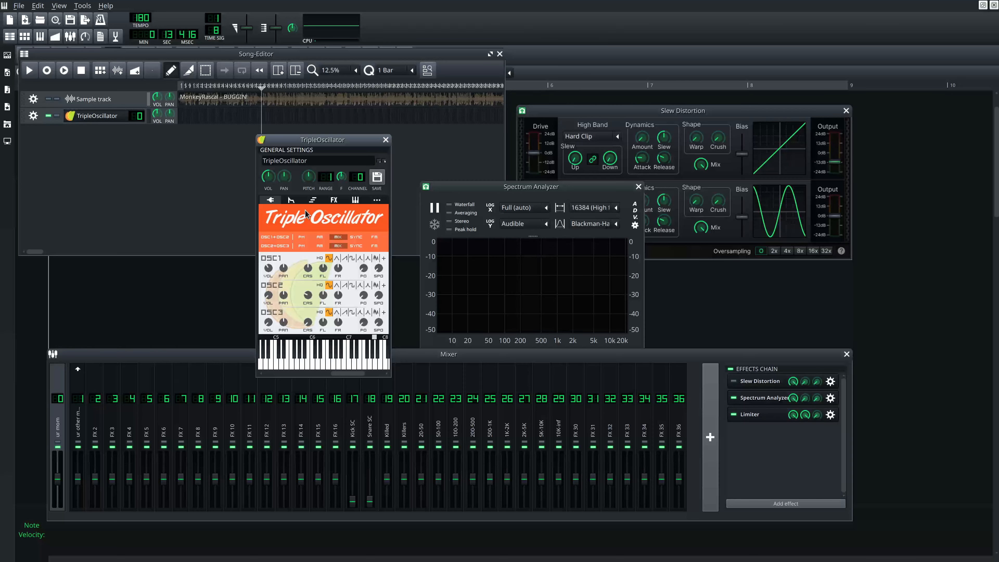
pyautogui.press('y')
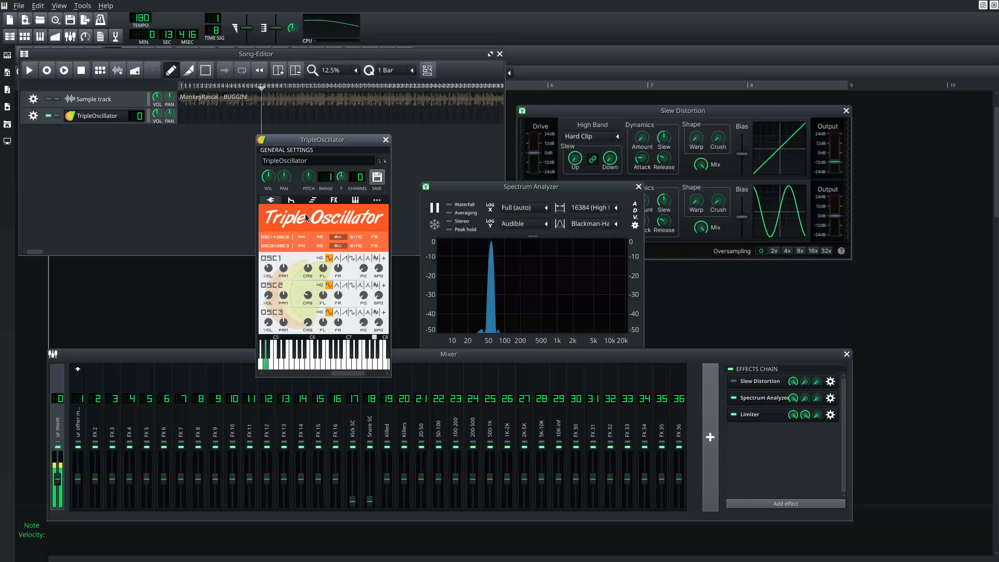
pyautogui.click(461, 214)
pyautogui.click(306, 219)
pyautogui.press('y')
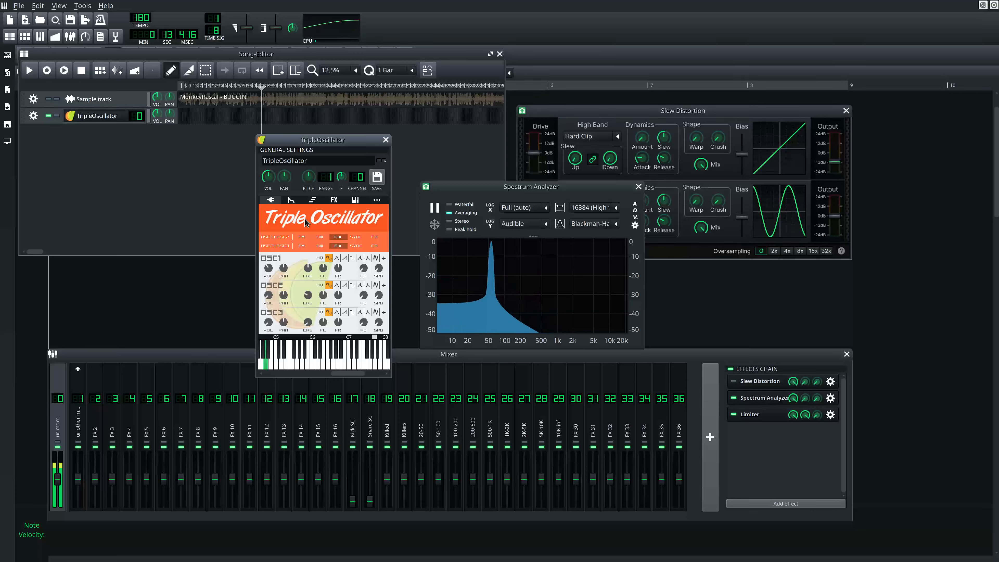
# Check the Spectrum Analyzer's advanced settings, return to the main settings, and play the undistorted test note again.
pyautogui.click(635, 214)
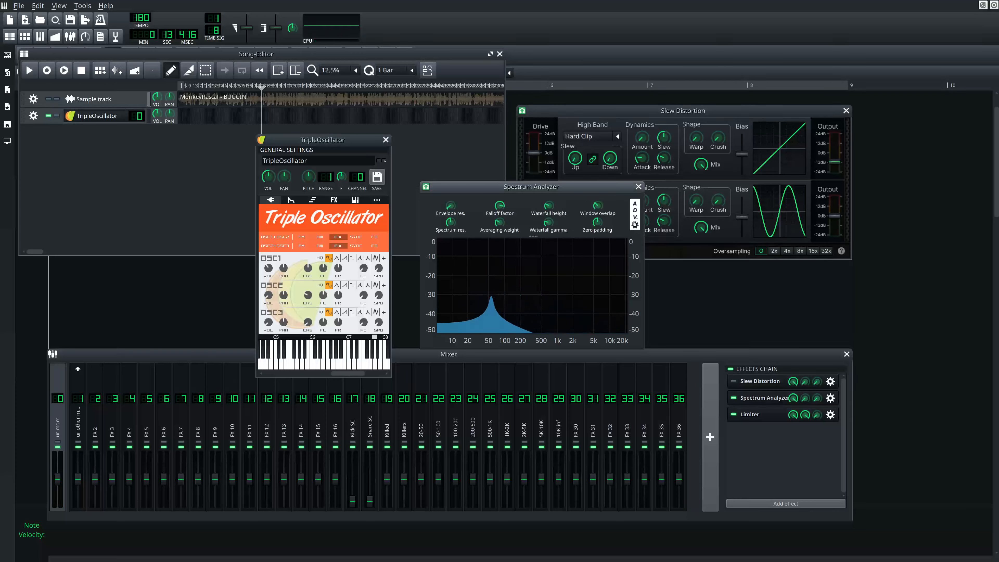
pyautogui.click(635, 223)
pyautogui.click(332, 226)
pyautogui.press('y')
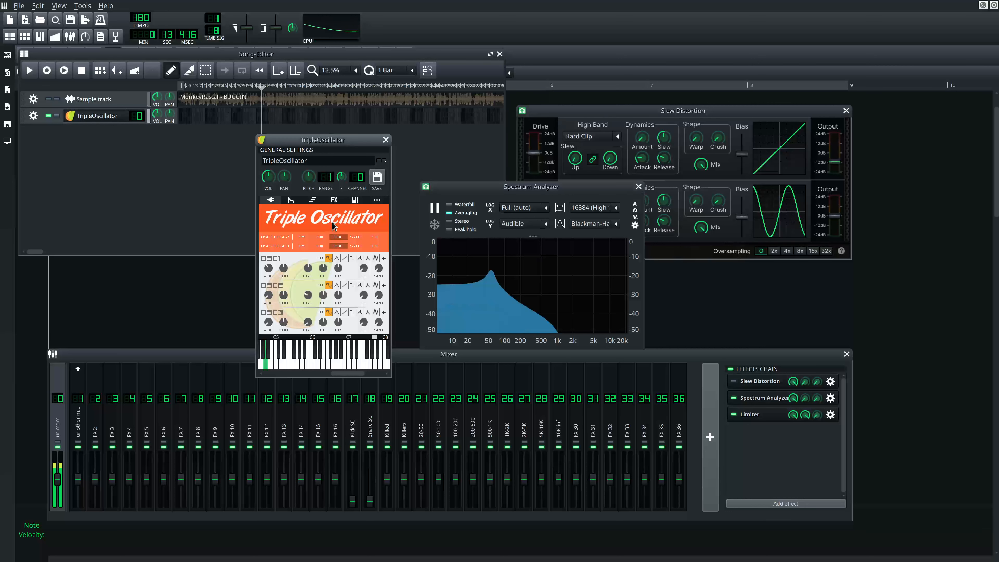
# Re-enable Slew Distortion, shift the Mixer window slightly, and play the test note through the distortion.
pyautogui.click(733, 384)
pyautogui.moveTo(567, 354); pyautogui.dragTo(573, 359)
pyautogui.click(332, 223)
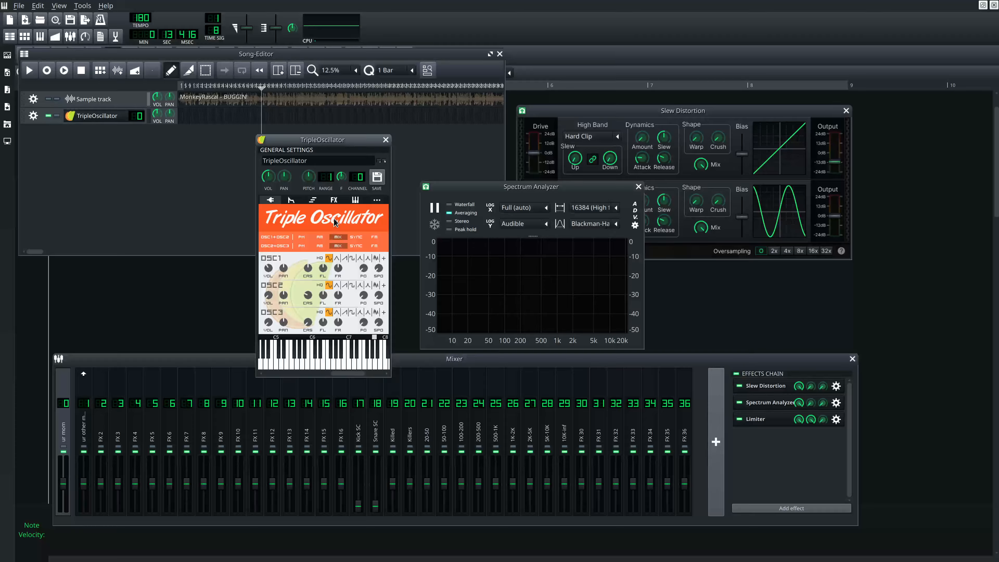
pyautogui.press('y')
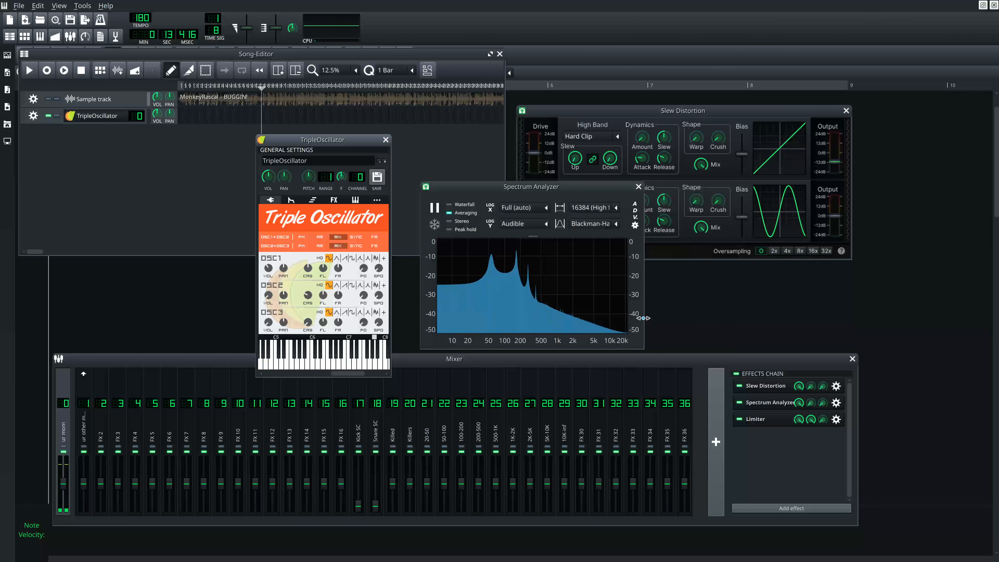
# Widen the Spectrum Analyzer window to about twice its width and dismiss the maximized piano roll covering the workspace.
pyautogui.moveTo(643, 317); pyautogui.dragTo(914, 323)
pyautogui.click(644, 351)
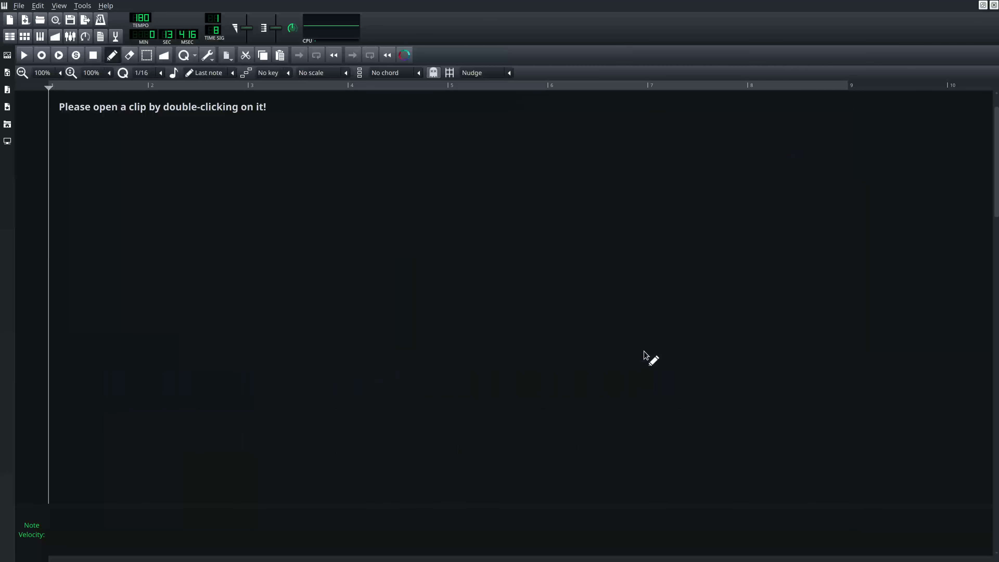
pyautogui.click(994, 5)
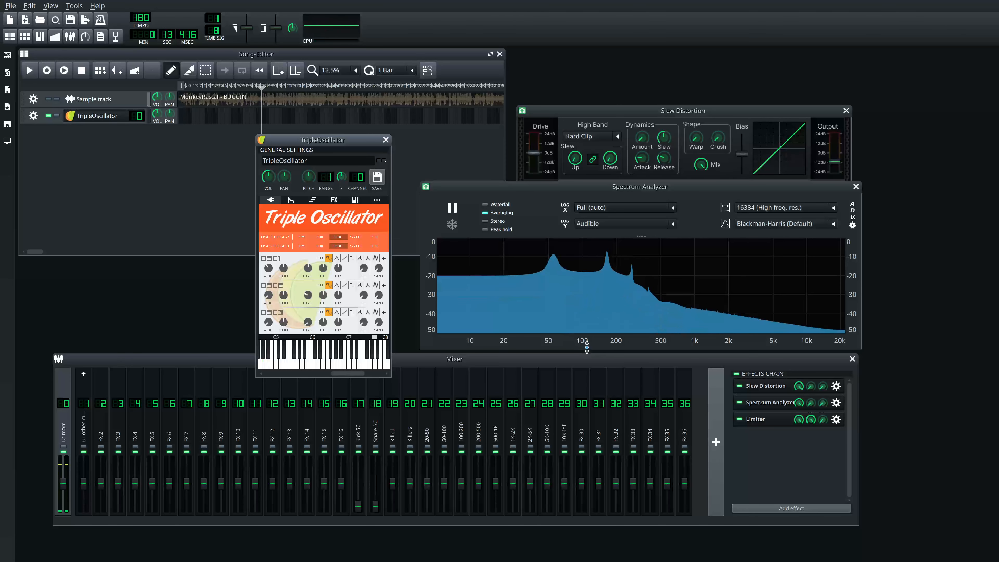
# Make the Spectrum Analyzer window roughly twice as tall and lower the Mixer's master fader slightly.
pyautogui.moveTo(586, 349); pyautogui.dragTo(586, 481)
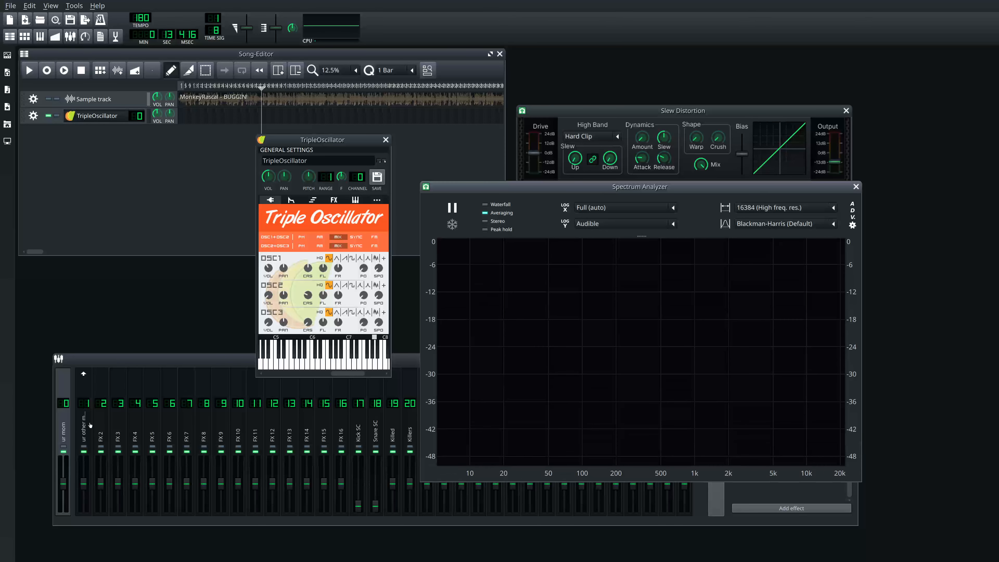
pyautogui.moveTo(65, 483); pyautogui.dragTo(64, 490)
pyautogui.click(500, 232)
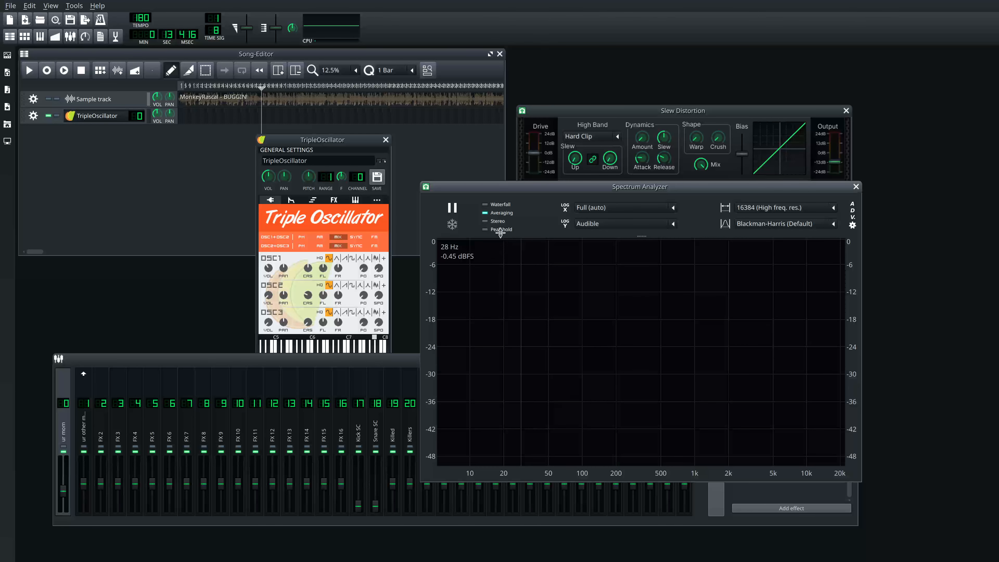
# Move the TripleOscillator window down and play the test note to examine its harmonics in the Spectrum Analyzer.
pyautogui.moveTo(328, 145); pyautogui.dragTo(330, 217)
pyautogui.press('y')
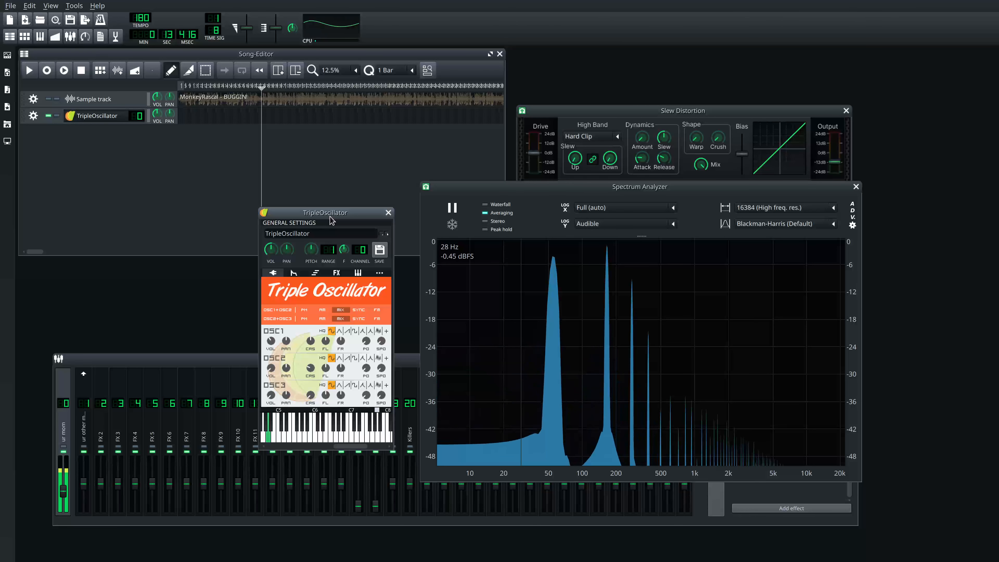
pyautogui.click(555, 278)
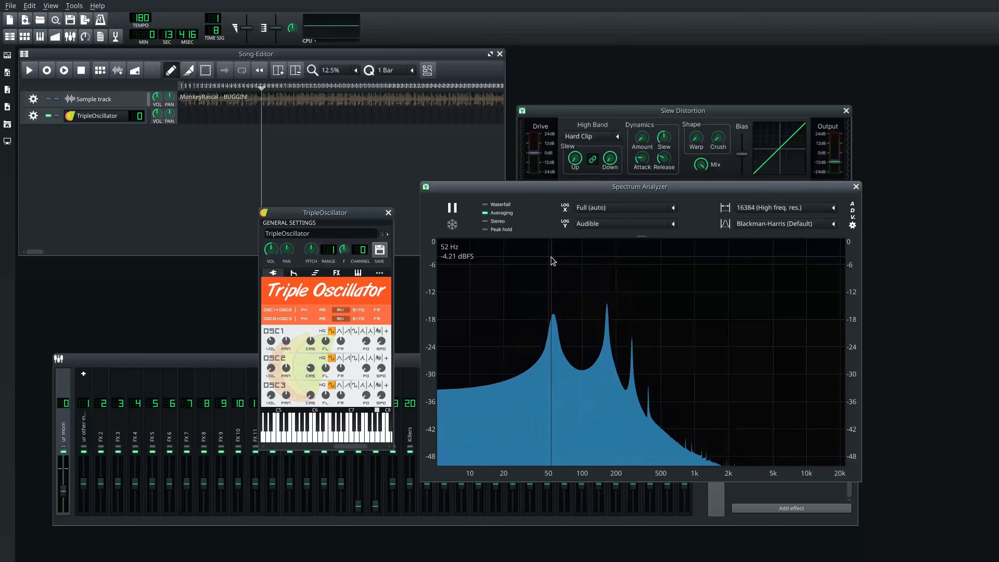
pyautogui.click(309, 290)
pyautogui.press('y')
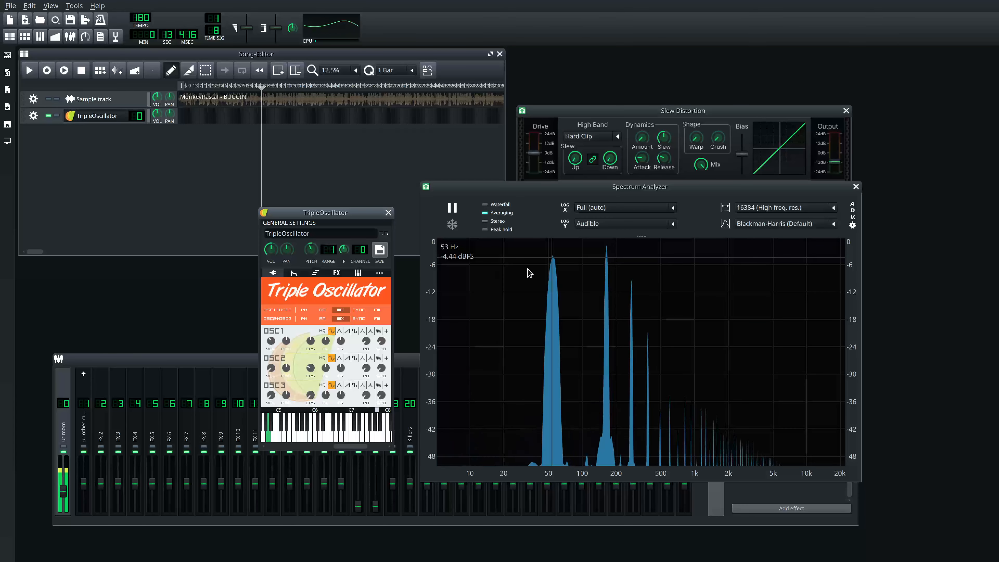
# Set TripleOscillator's pitch range to 2, lower its pitch, and play the test note with the master fader slightly down.
pyautogui.moveTo(315, 251); pyautogui.dragTo(301, 373)
pyautogui.moveTo(343, 249); pyautogui.dragTo(312, 262)
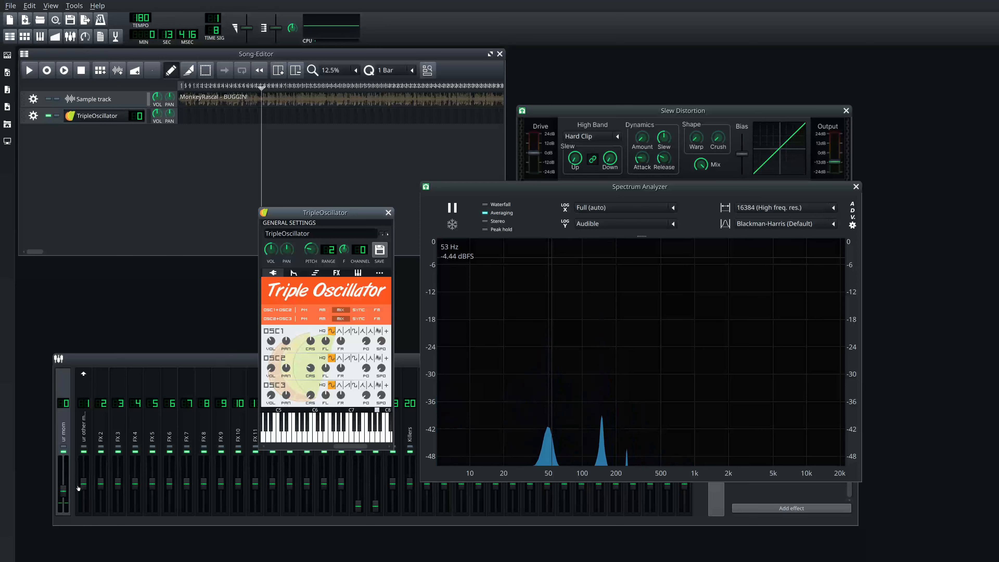
pyautogui.click(62, 491)
pyautogui.click(342, 287)
pyautogui.press('y')
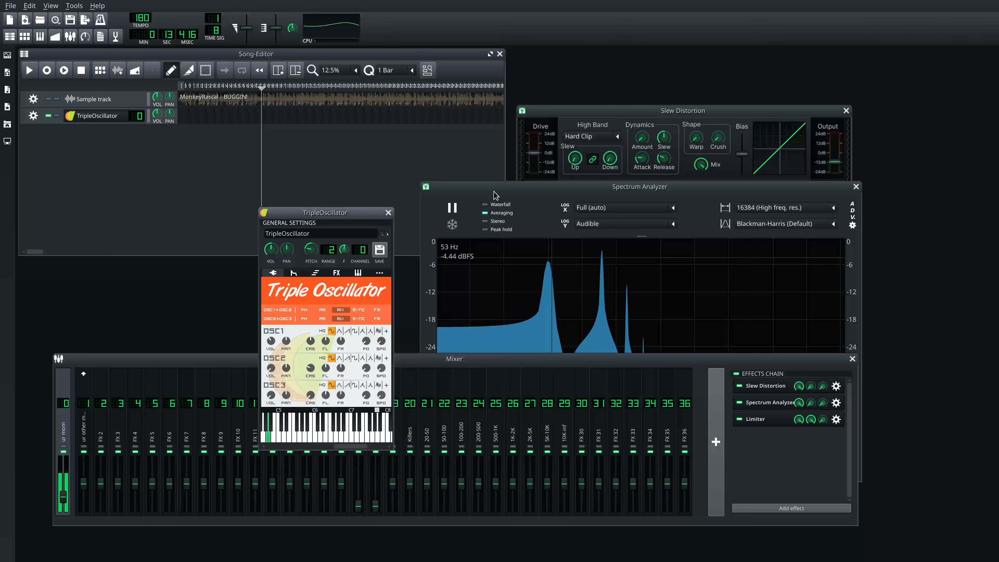
# Bring the Spectrum Analyzer forward and play the lowered test note to compare its harmonic peaks.
pyautogui.click(494, 192)
pyautogui.click(336, 289)
pyautogui.press('y')
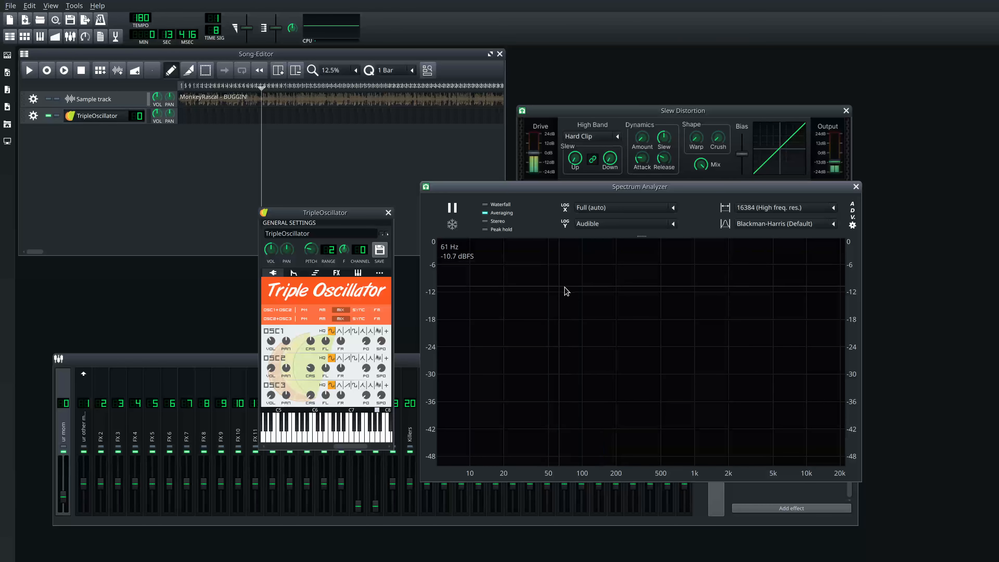
pyautogui.press('y')
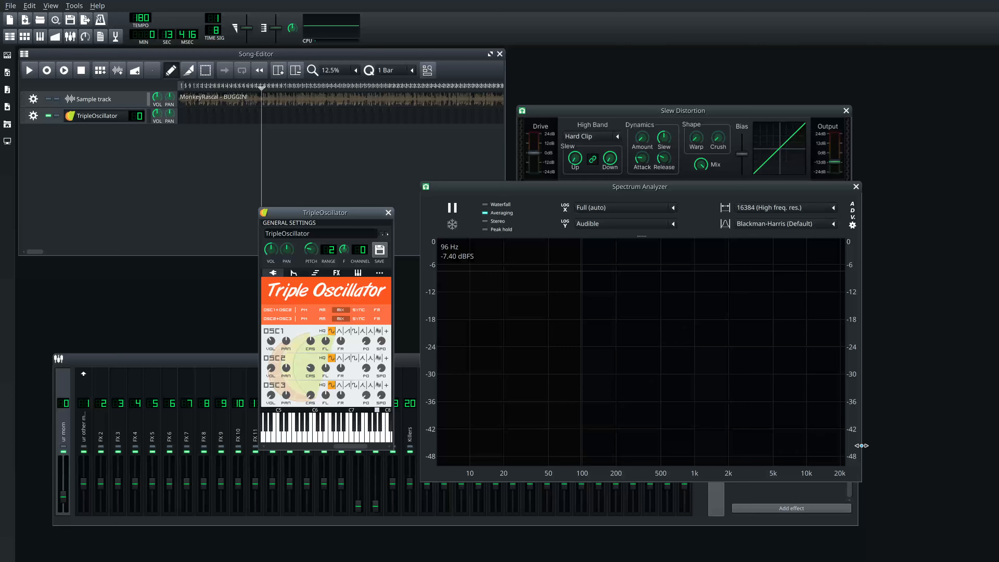
# Check the Spectrum Analyzer's amplitude range options, keep Audible, and replay the test note to examine the harmonic frequencies.
pyautogui.click(674, 224)
pyautogui.click(673, 224)
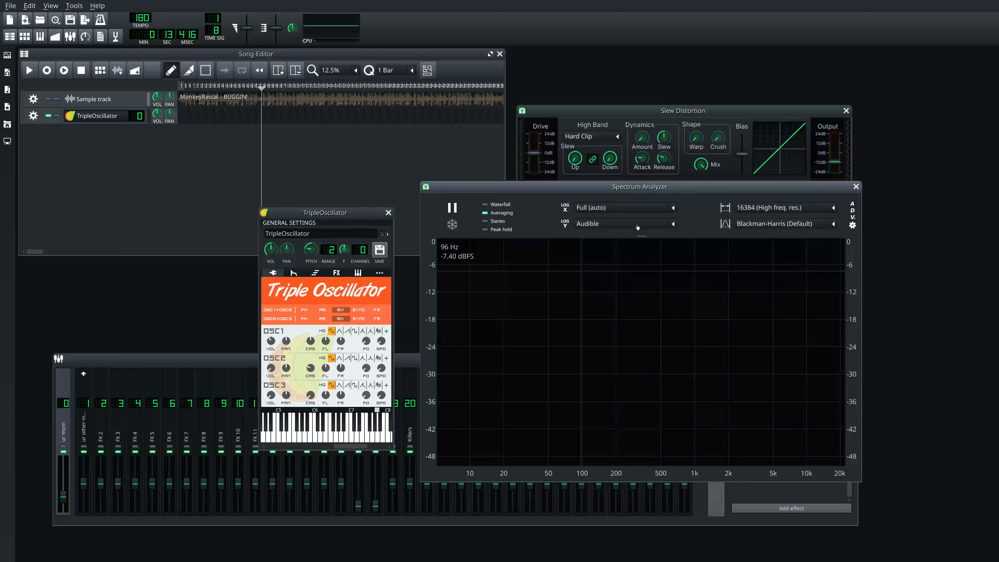
pyautogui.click(345, 290)
pyautogui.press('y')
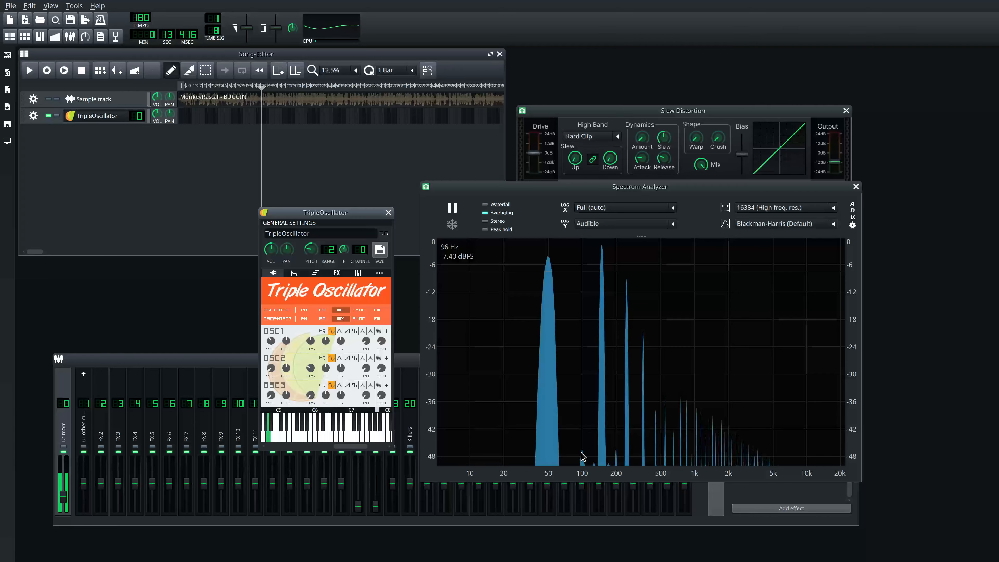
# Shift the TripleOscillator window slightly, check Slew Distortion's band settings, and replay the test note in the Spectrum Analyzer.
pyautogui.moveTo(314, 220)
pyautogui.mouseDown()
pyautogui.moveTo(279, 220)
pyautogui.moveTo(323, 221)
pyautogui.moveTo(325, 212)
pyautogui.mouseUp()
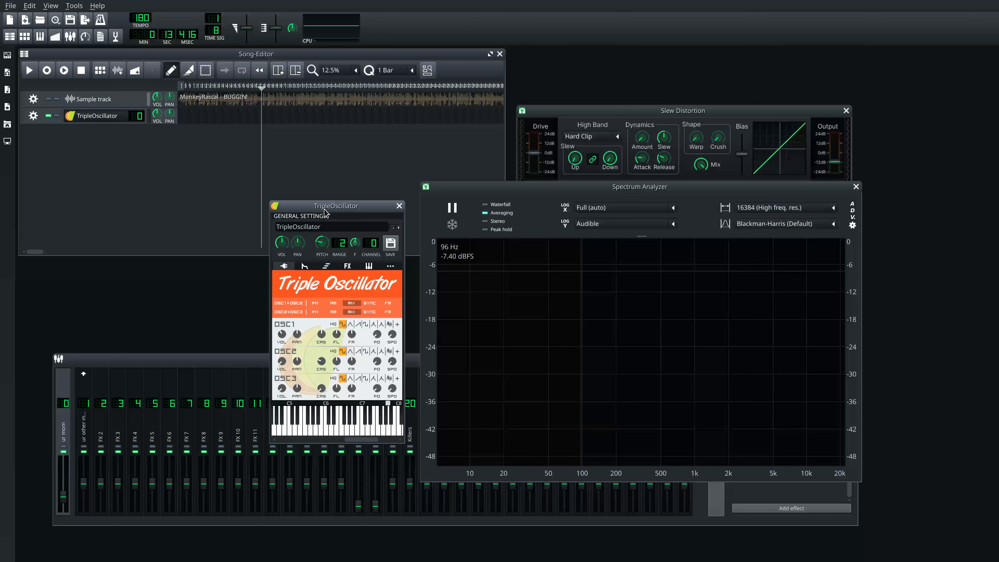
pyautogui.click(749, 112)
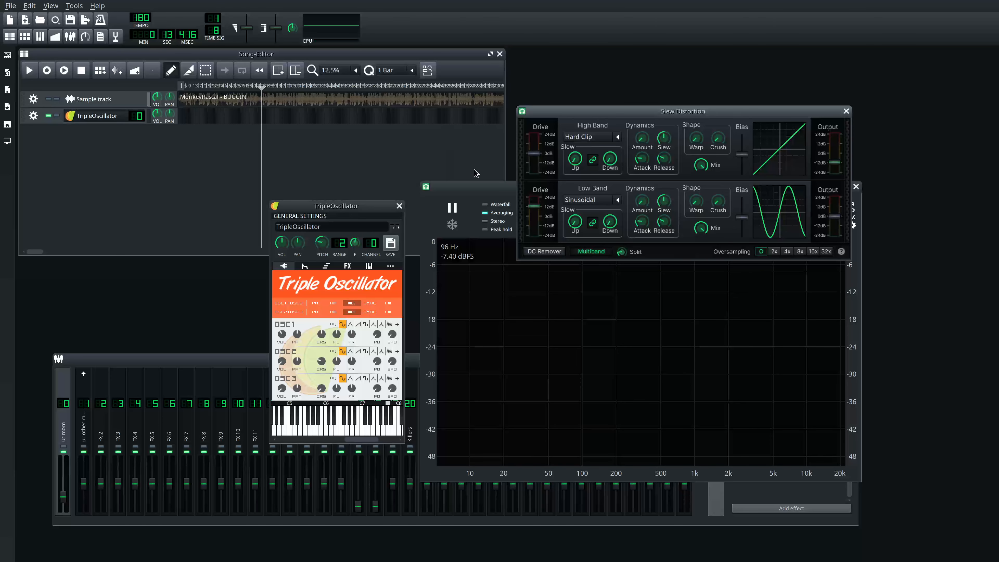
pyautogui.click(470, 188)
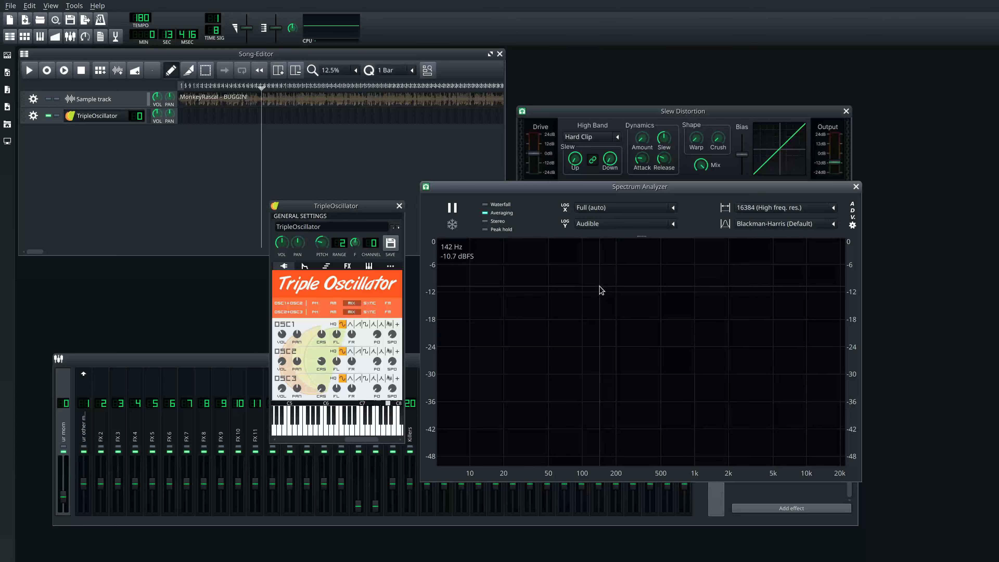
pyautogui.click(351, 303)
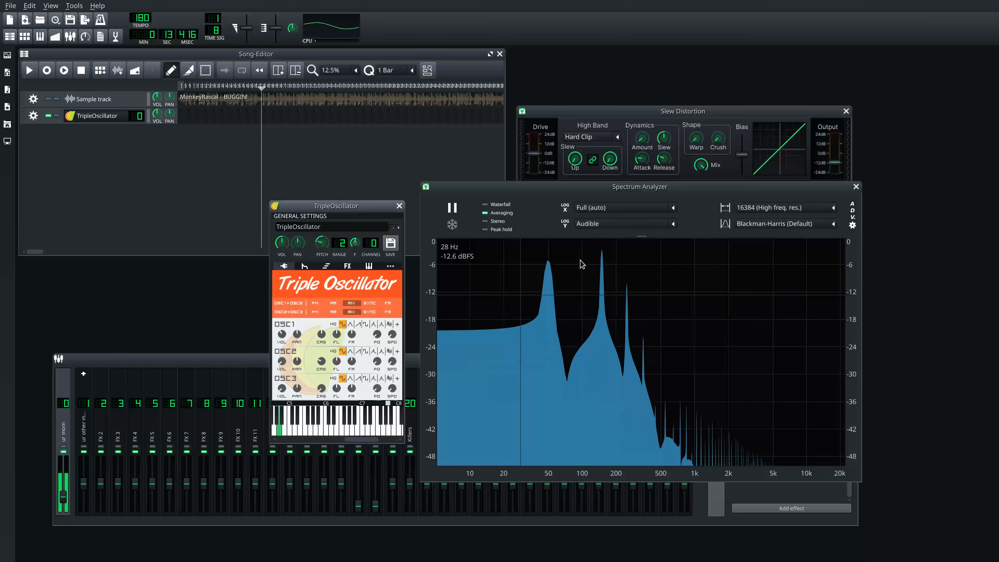
# Move the Slew Distortion window above the analyzer graph, raise the low band's Bias slightly, and play the test note.
pyautogui.click(727, 117)
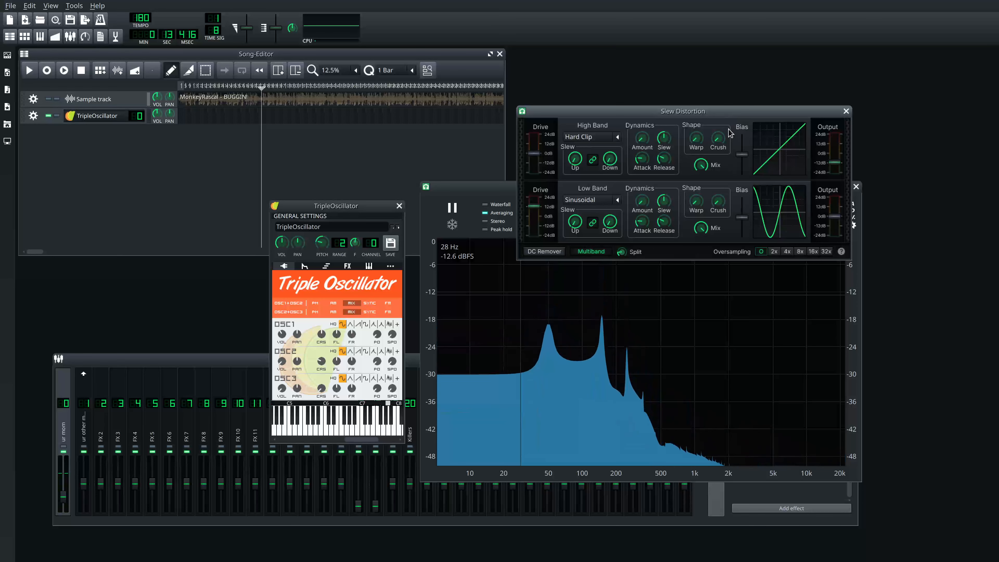
pyautogui.moveTo(726, 117); pyautogui.dragTo(726, 71)
pyautogui.moveTo(739, 175); pyautogui.dragTo(740, 169)
pyautogui.click(359, 283)
pyautogui.press('y')
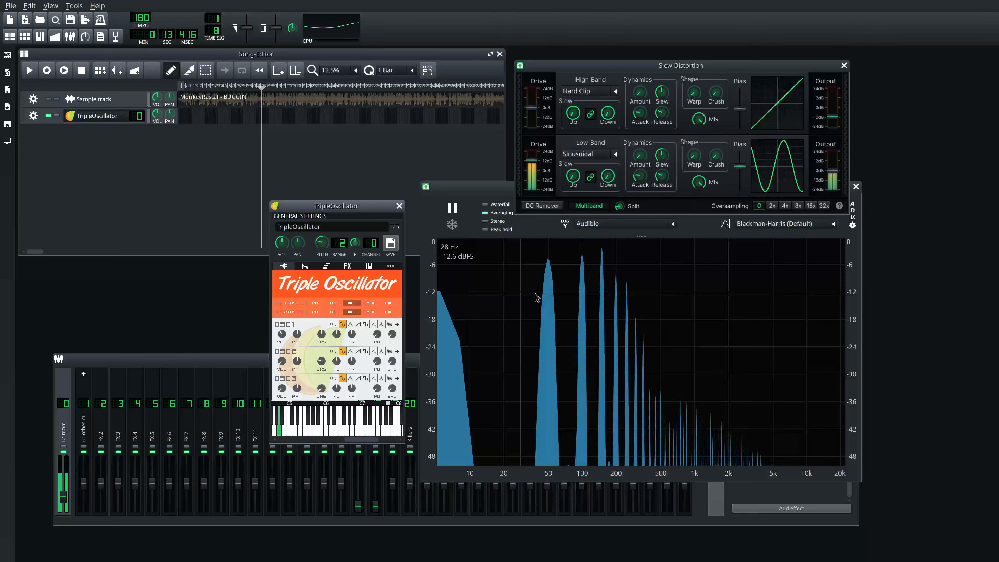
# Bring the Spectrum Analyzer to the front and play the biased test note again to inspect the added harmonics.
pyautogui.click(542, 290)
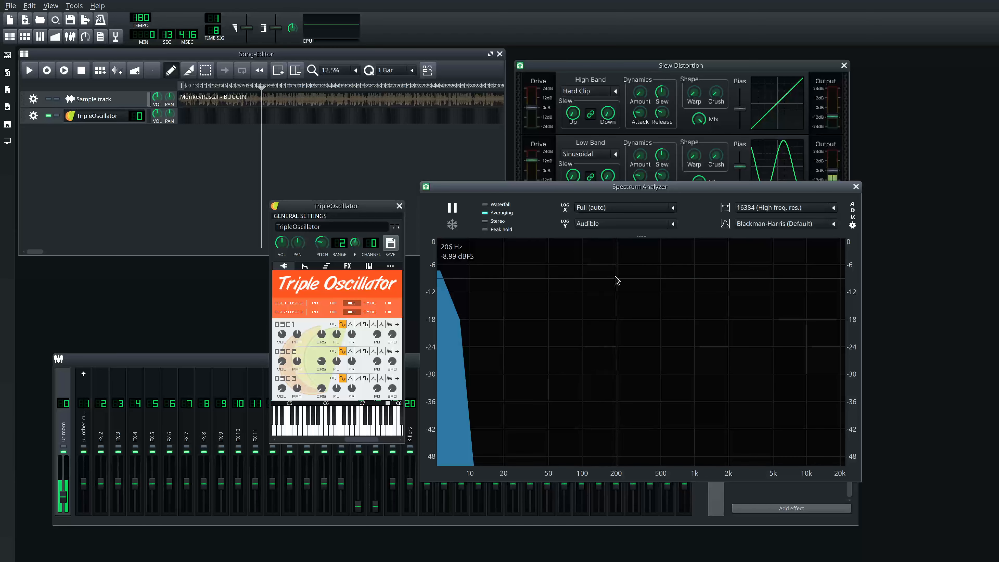
pyautogui.click(376, 287)
pyautogui.press('y')
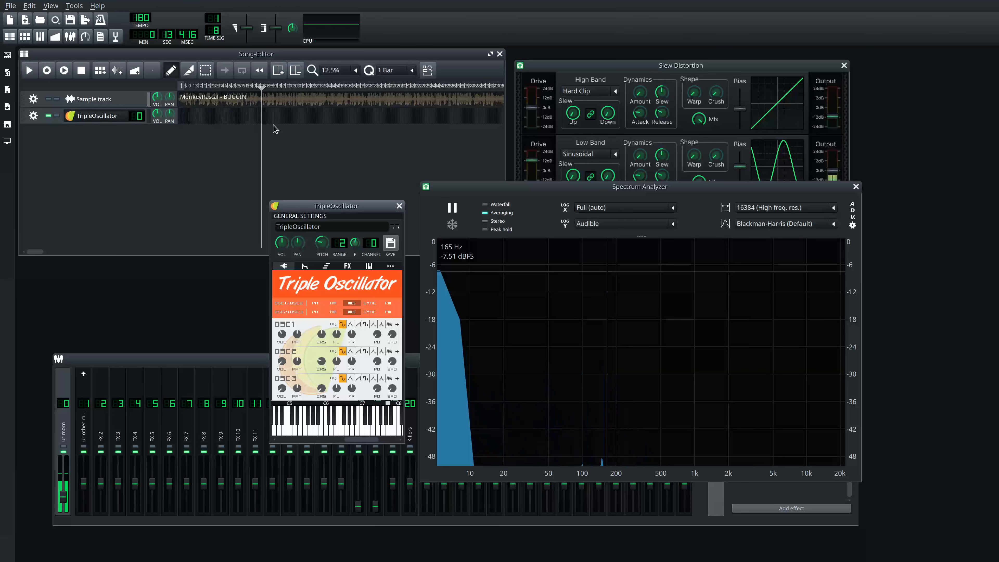
# Zoom the Song-Editor to 200%, add a TripleOscillator clip at bar 83 with a two-bar note, and close the piano roll.
pyautogui.keyDown('ctrl'); pyautogui.scroll(4, 264, 122); pyautogui.keyUp('ctrl')
pyautogui.doubleClick(235, 119)
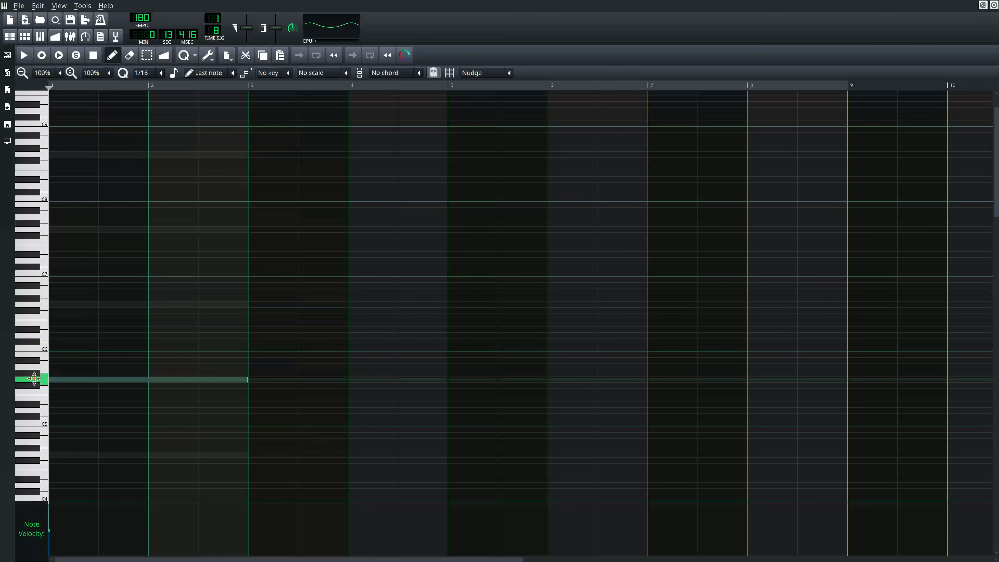
pyautogui.moveTo(105, 367); pyautogui.dragTo(43, 445)
pyautogui.click(993, 5)
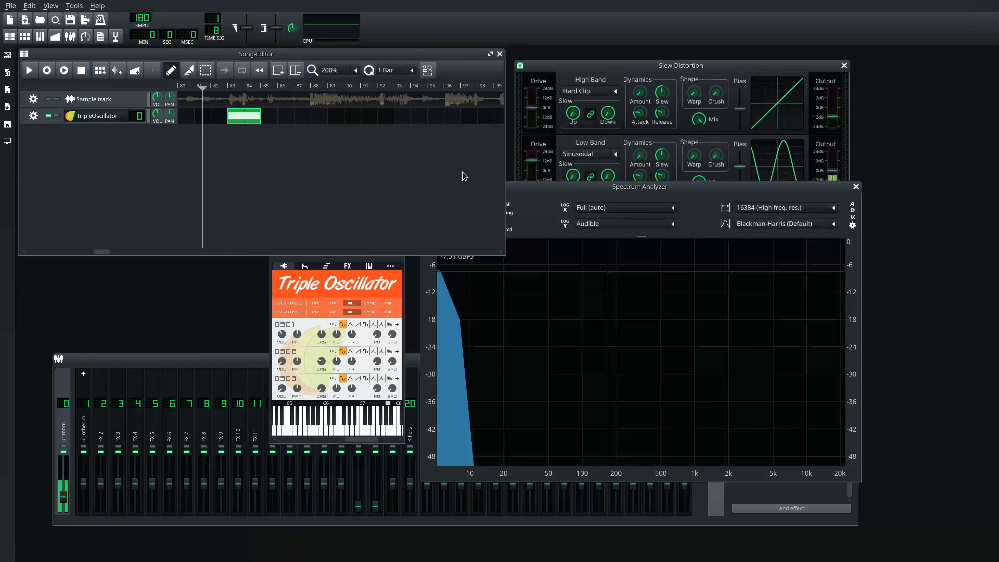
# Start playing the TripleOscillator clip from its piano roll and lower the tempo to 10 for a sustained note.
pyautogui.doubleClick(248, 123)
pyautogui.press('space')
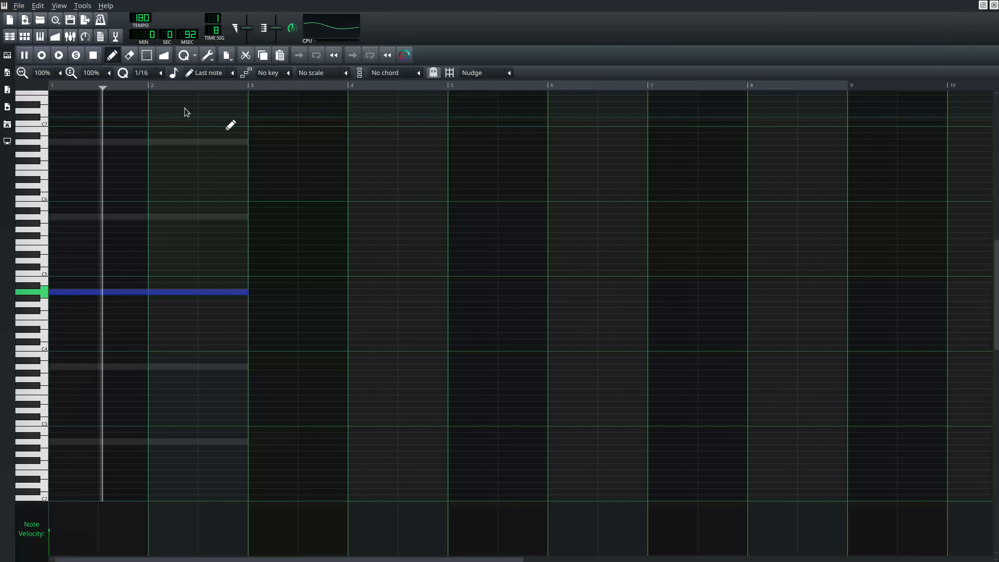
pyautogui.click(993, 5)
pyautogui.moveTo(142, 19); pyautogui.dragTo(170, 408)
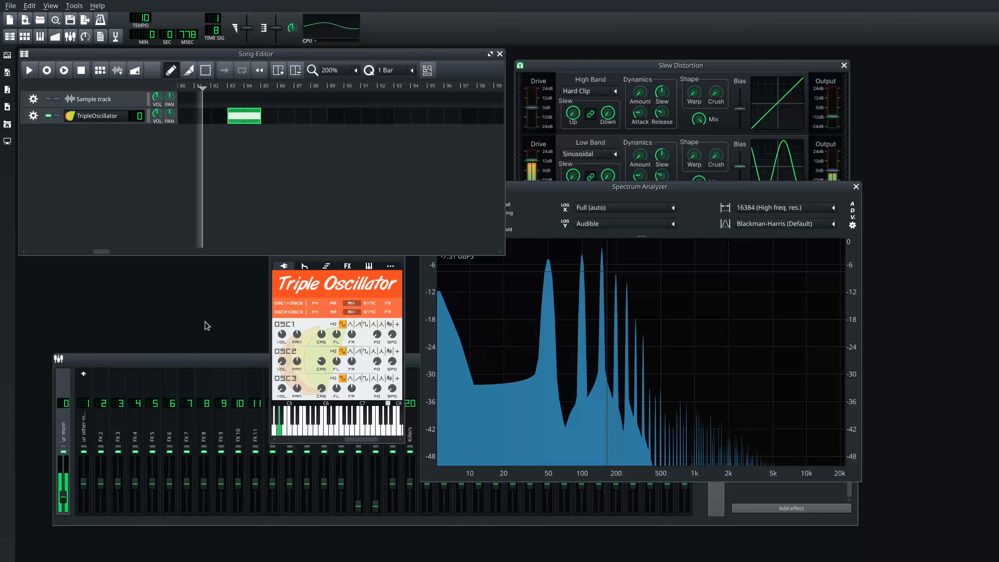
# Inspect the sustained note's spectrum, and set Slew Distortion's low band Bias to 0.
pyautogui.click(712, 196)
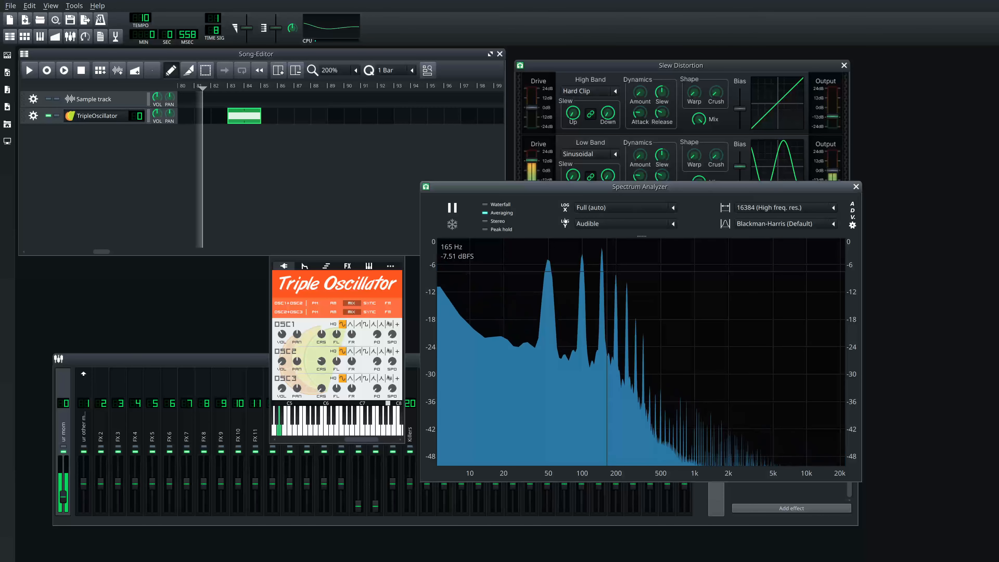
pyautogui.click(665, 72)
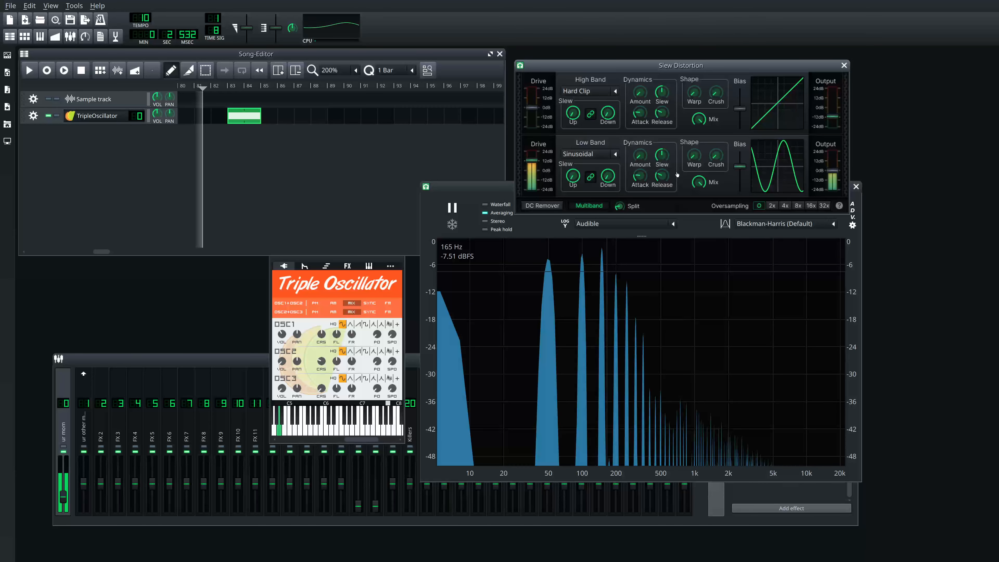
pyautogui.moveTo(746, 172); pyautogui.dragTo(743, 174)
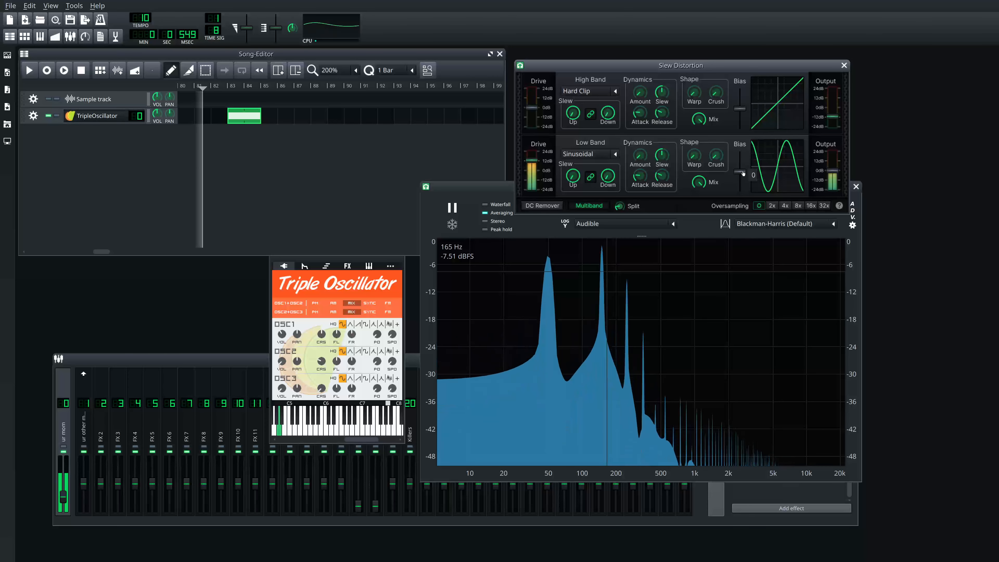
pyautogui.moveTo(742, 174)
# Gradually raise the low band's Bias beyond 1.8 while the sustained note plays.
pyautogui.moveTo(743, 173); pyautogui.dragTo(741, 172)
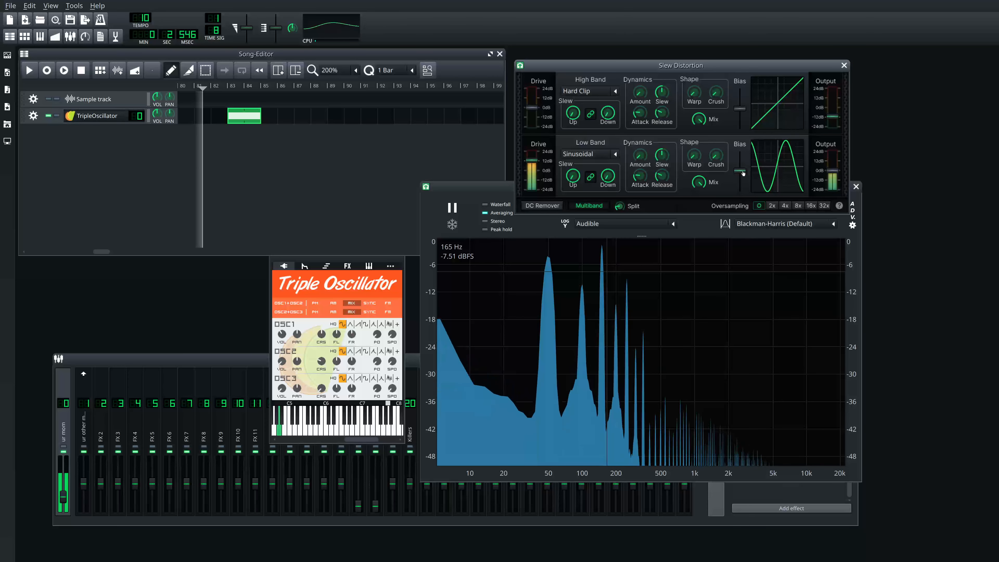
pyautogui.scroll(5, 741, 172)
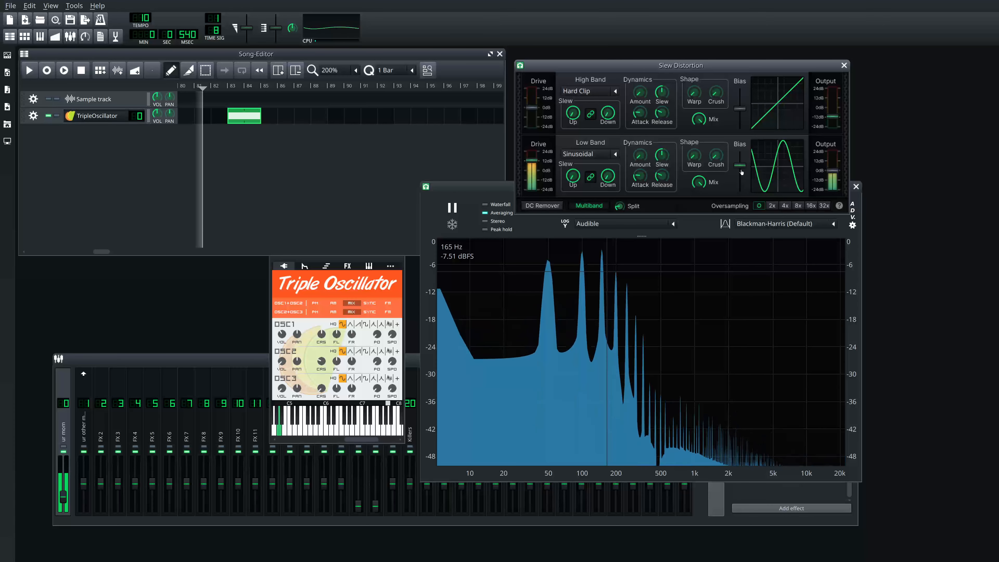
pyautogui.moveTo(741, 169); pyautogui.dragTo(738, 159)
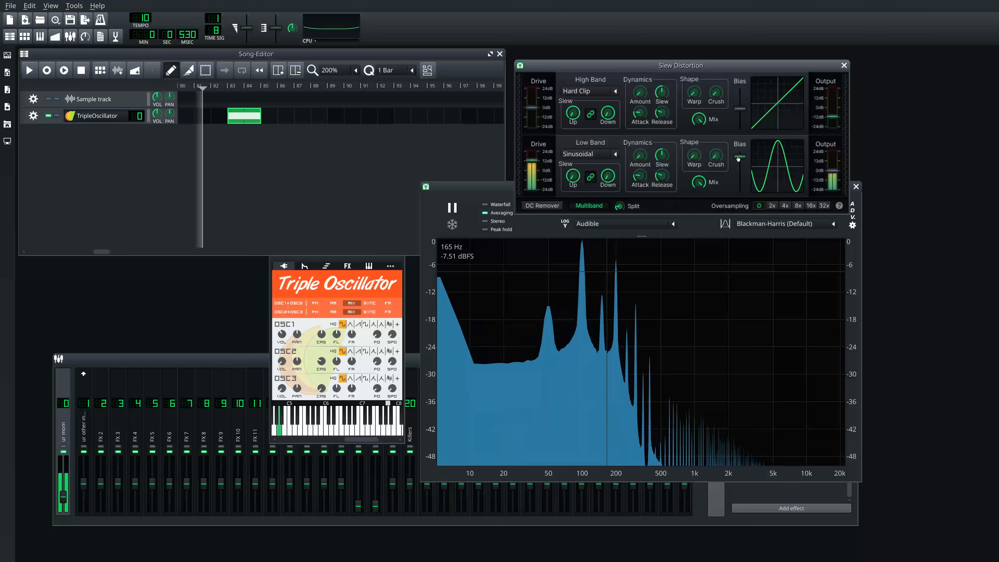
pyautogui.scroll(5, 737, 159)
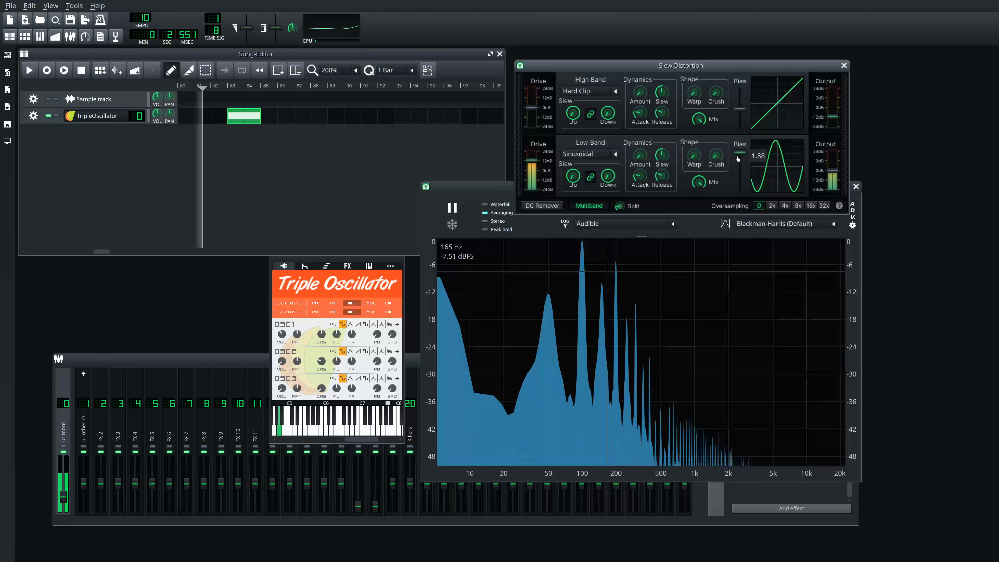
pyautogui.scroll(3, 737, 158)
# Stop the note playback and reset the low band's Bias to its default of 0.
pyautogui.click(331, 277)
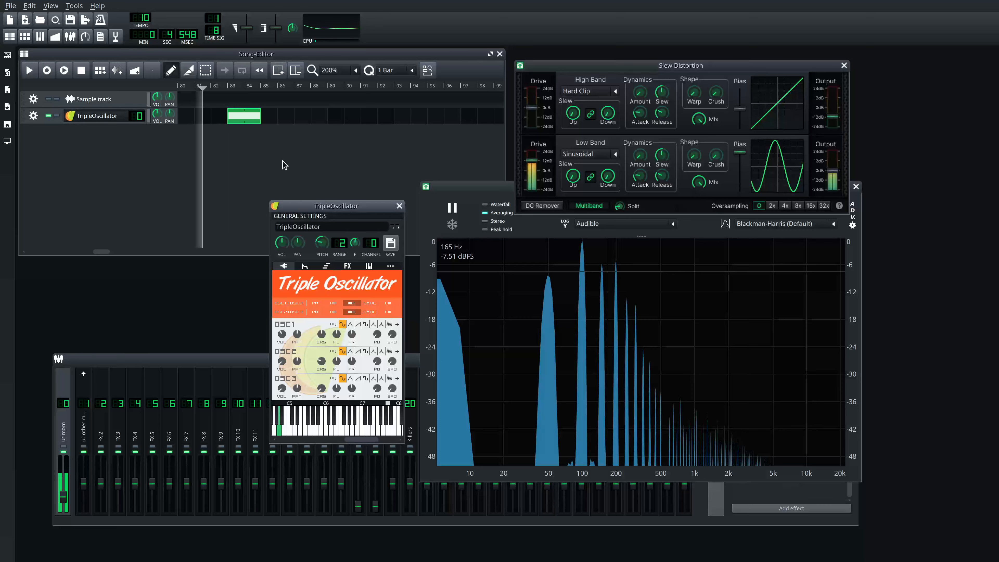
pyautogui.click(282, 161)
pyautogui.press('space')
pyautogui.click(697, 229)
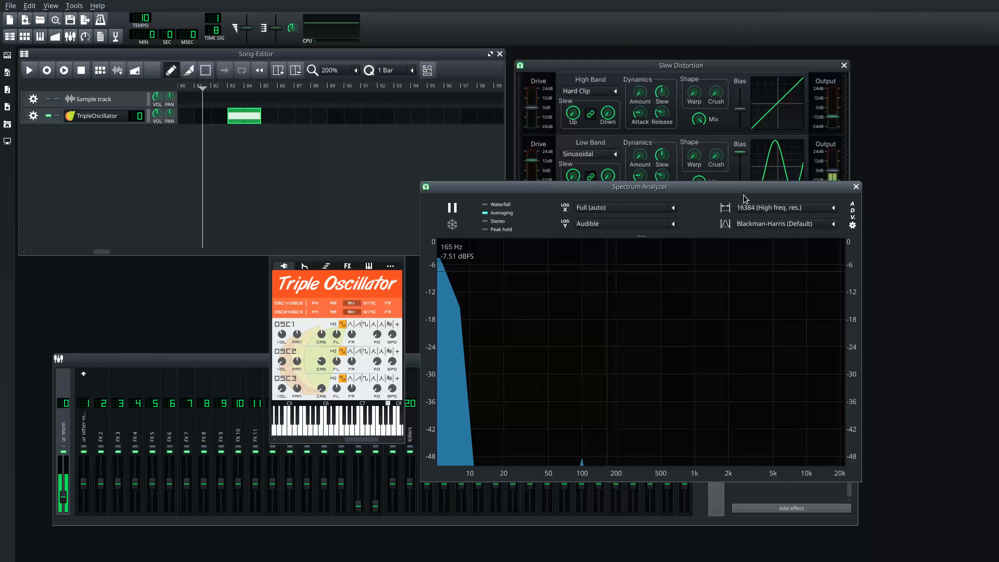
pyautogui.middleClick(740, 155)
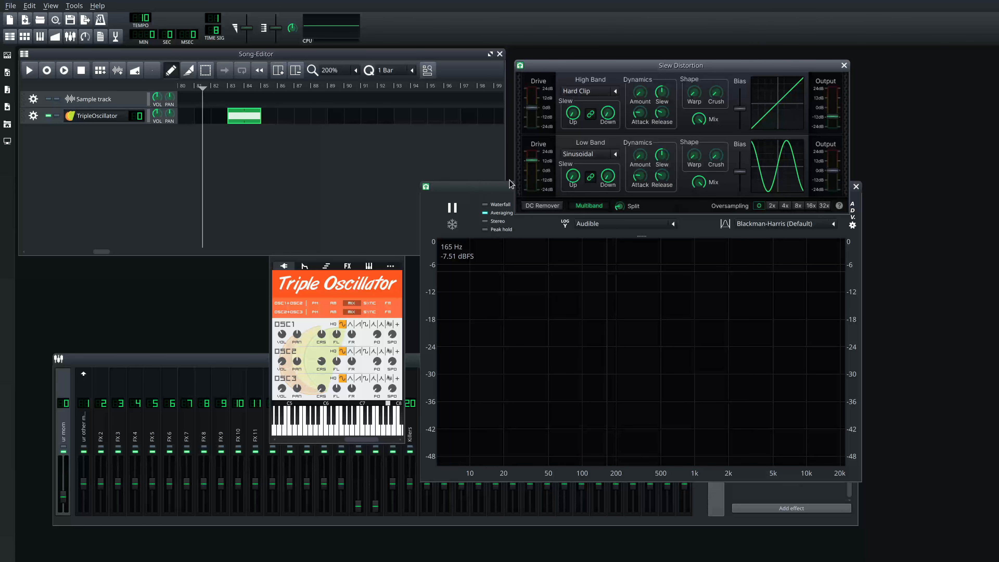
# Remove the TripleOscillator track, unmute the Sample track, and bring the Slew Distortion window into focus.
pyautogui.click(32, 116)
pyautogui.click(48, 142)
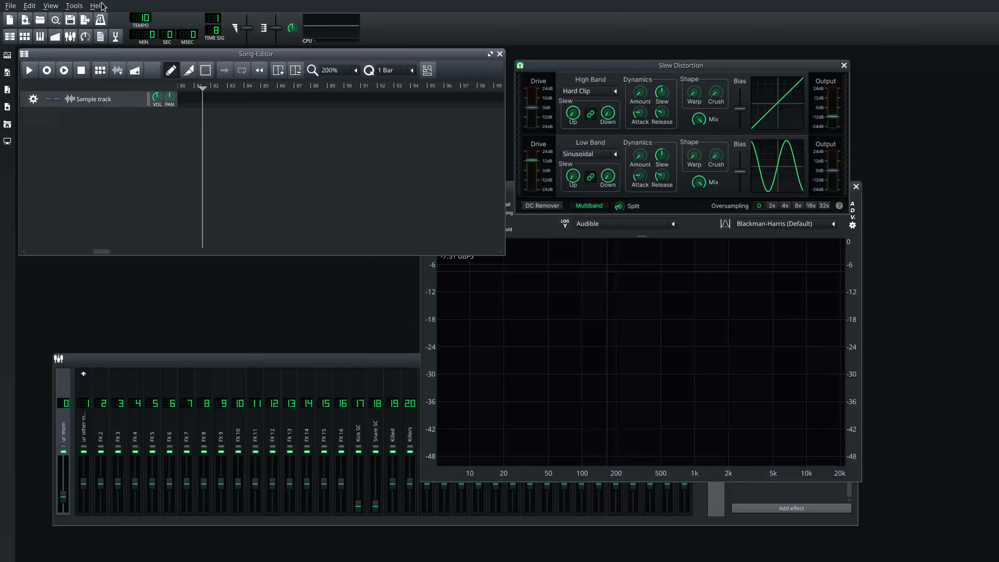
pyautogui.click(46, 99)
pyautogui.click(656, 66)
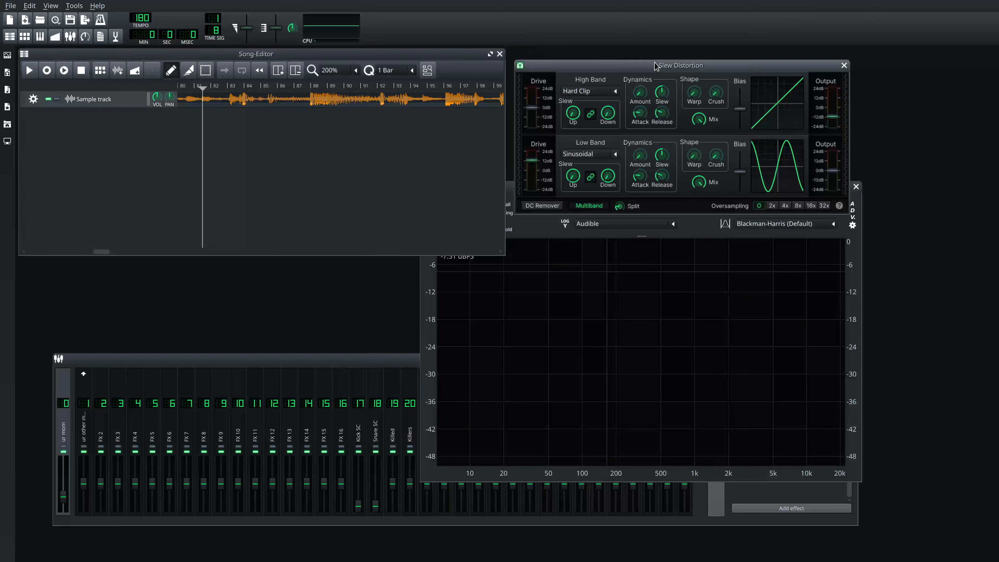
# Close the Spectrum Analyzer window and move the Slew Distortion window slightly down into the freed space.
pyautogui.click(858, 242)
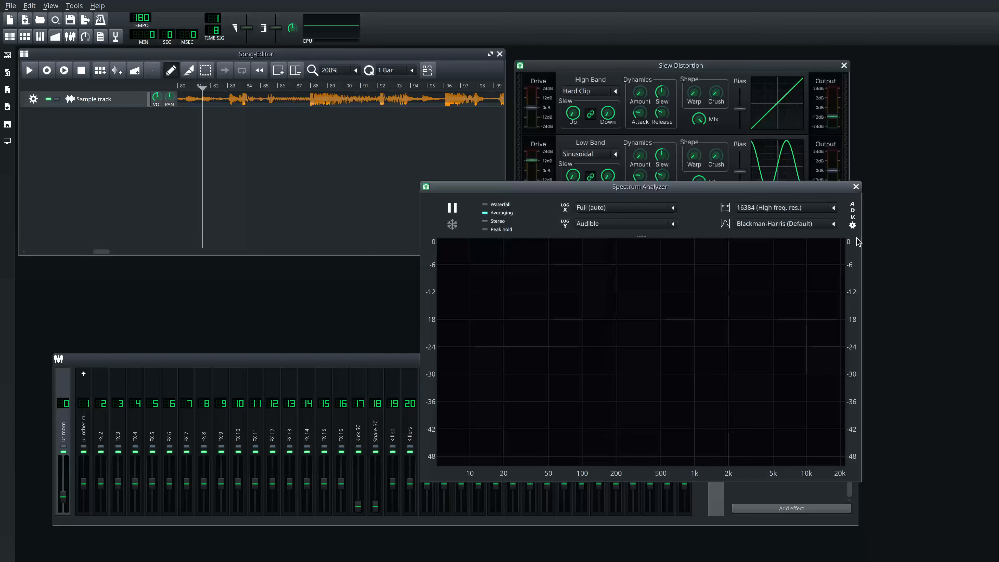
pyautogui.click(856, 186)
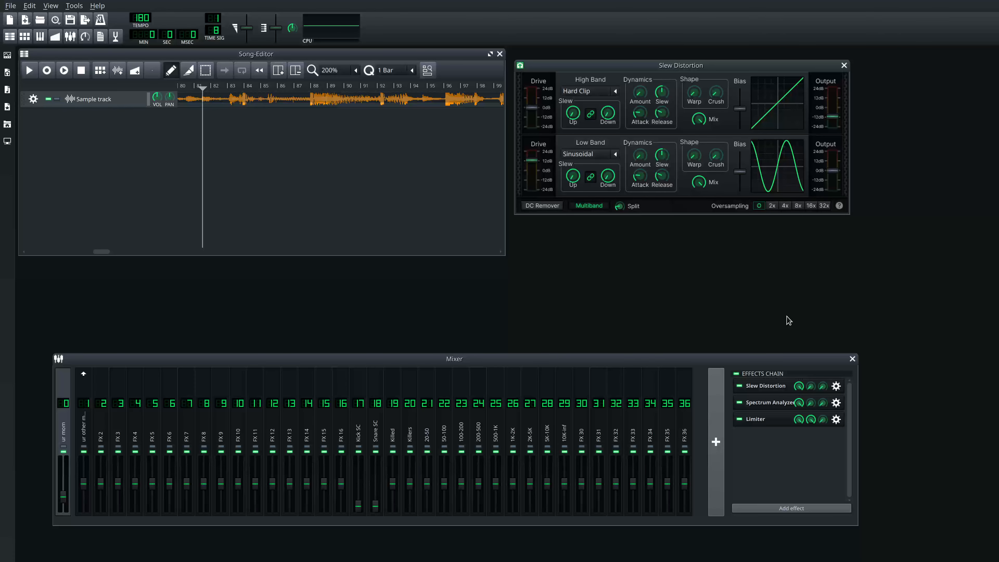
pyautogui.scroll(-4, 241, 171)
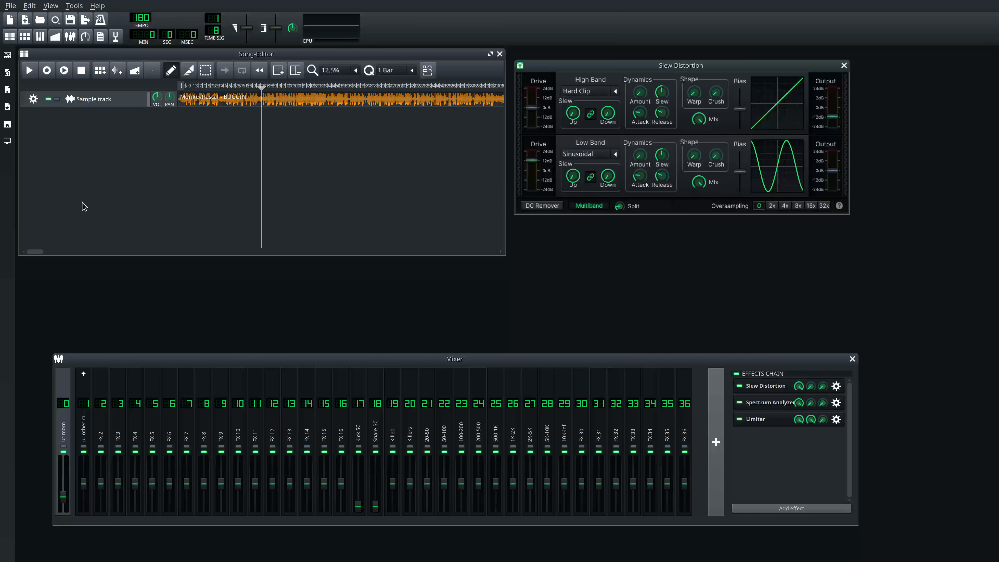
pyautogui.click(225, 174)
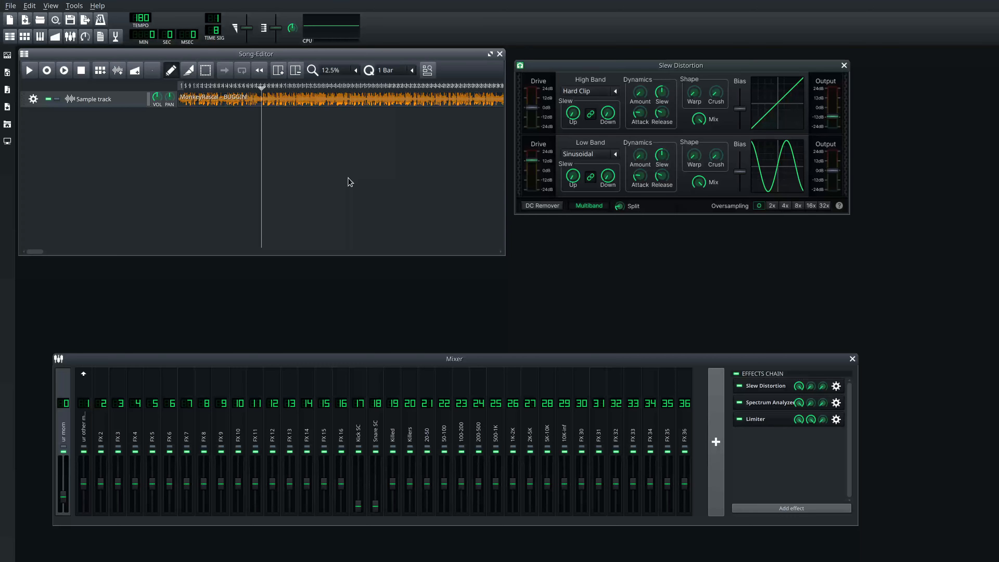
pyautogui.press('space')
pyautogui.moveTo(642, 65); pyautogui.dragTo(650, 103)
pyautogui.click(493, 202)
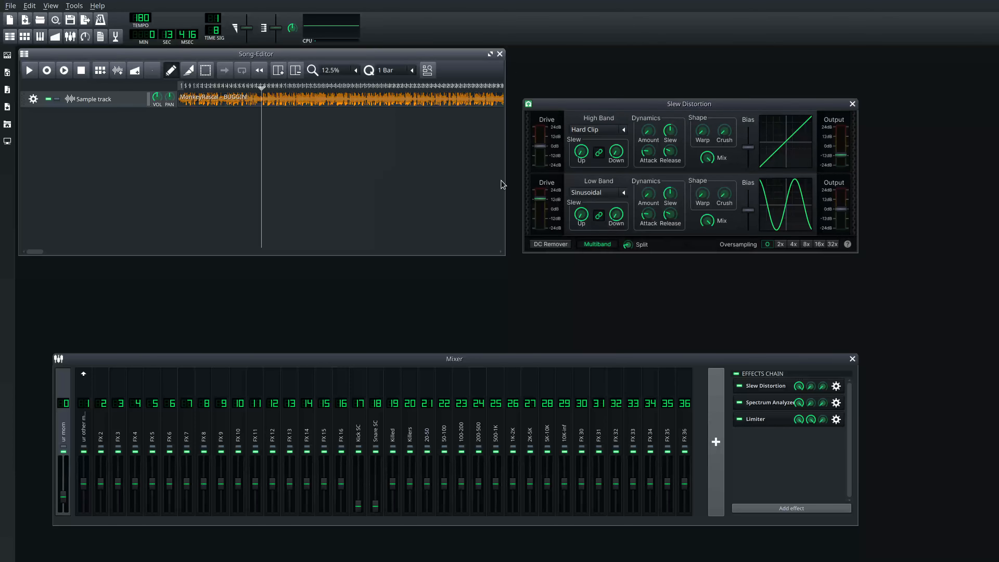
# Play the sample while varying the low band's Drive and Bias, ending with Drive at its 24 dB maximum and Bias at 0.
pyautogui.press('space')
pyautogui.moveTo(540, 198); pyautogui.dragTo(540, 193)
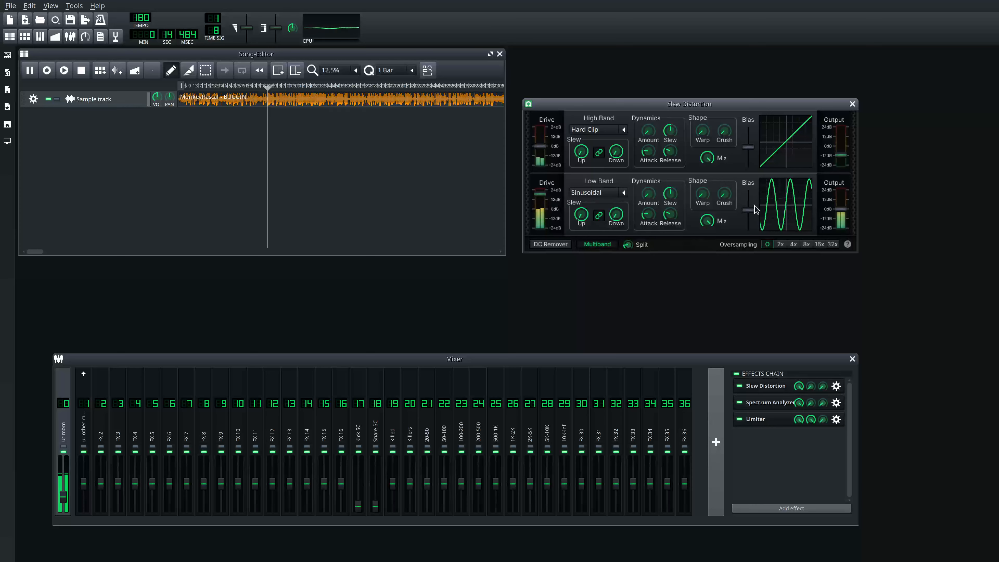
pyautogui.moveTo(745, 212); pyautogui.dragTo(749, 204)
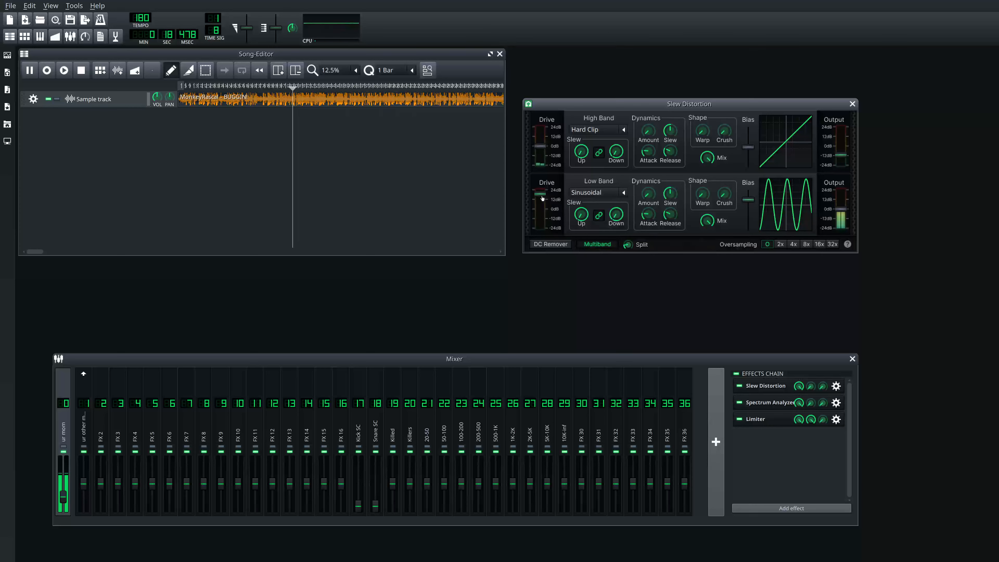
pyautogui.moveTo(540, 193); pyautogui.dragTo(540, 201)
pyautogui.moveTo(748, 200)
pyautogui.mouseDown()
pyautogui.moveTo(747, 213)
pyautogui.moveTo(750, 200)
pyautogui.mouseUp()
pyautogui.moveTo(540, 201); pyautogui.dragTo(541, 189)
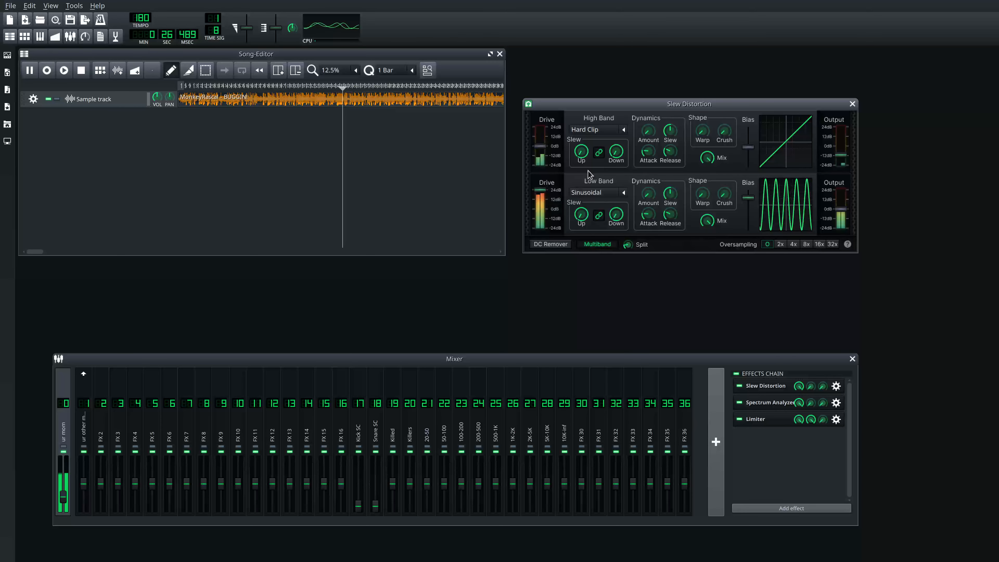
pyautogui.moveTo(747, 200); pyautogui.dragTo(750, 204)
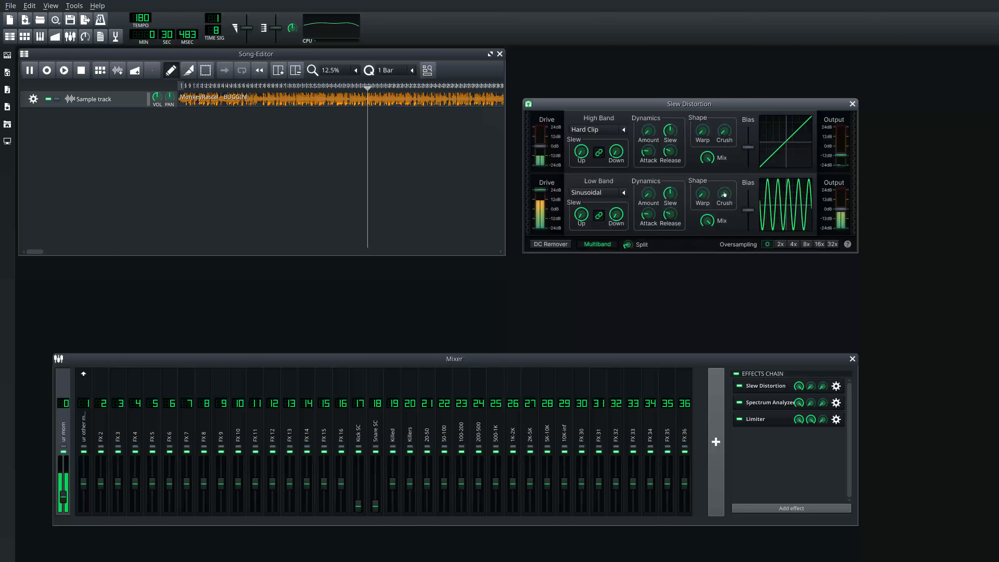
# Lower the low band's Drive to about 18 dB and raise its Bias slightly, stopping sample playback at the end.
pyautogui.click(395, 184)
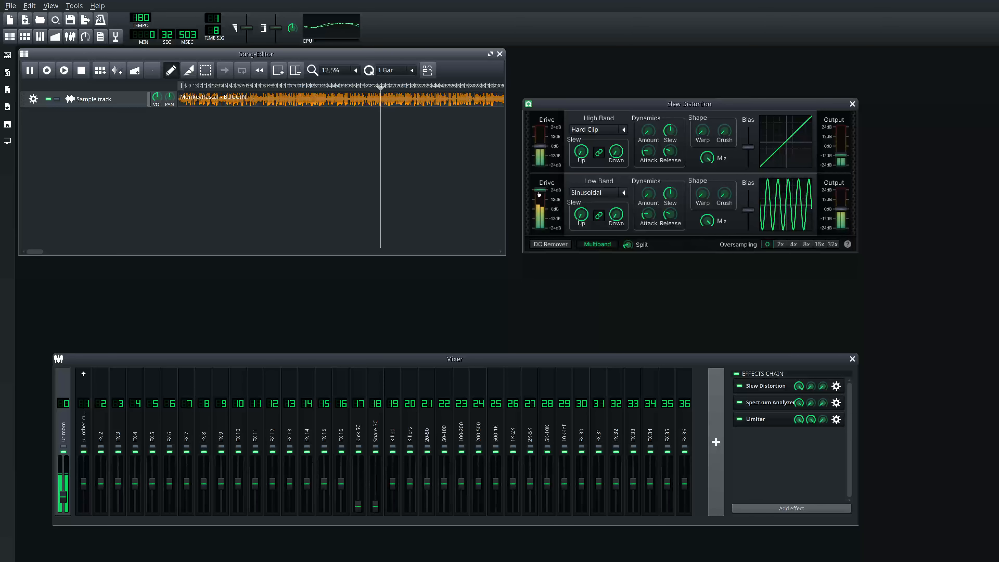
pyautogui.moveTo(540, 190); pyautogui.dragTo(539, 199)
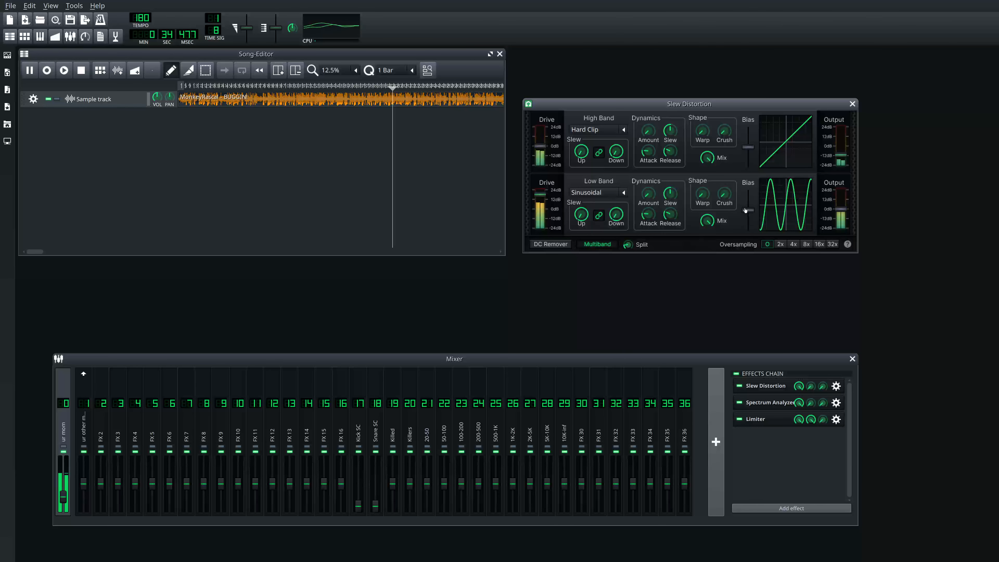
pyautogui.moveTo(747, 210); pyautogui.dragTo(748, 204)
pyautogui.click(425, 190)
pyautogui.press('space')
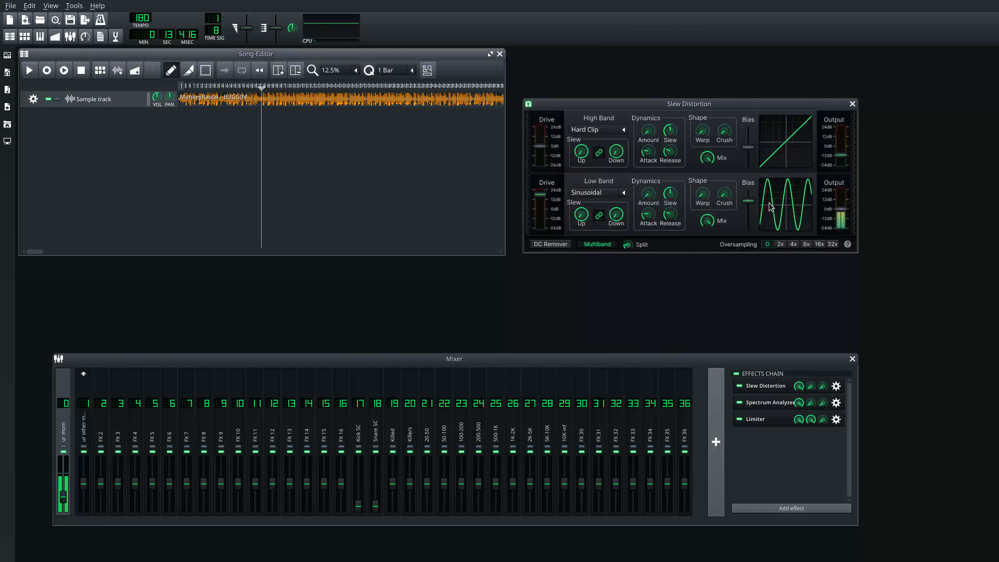
# Reset the low band's Bias to its default and switch its distortion type to Tanh.
pyautogui.middleClick(748, 202)
pyautogui.click(624, 193)
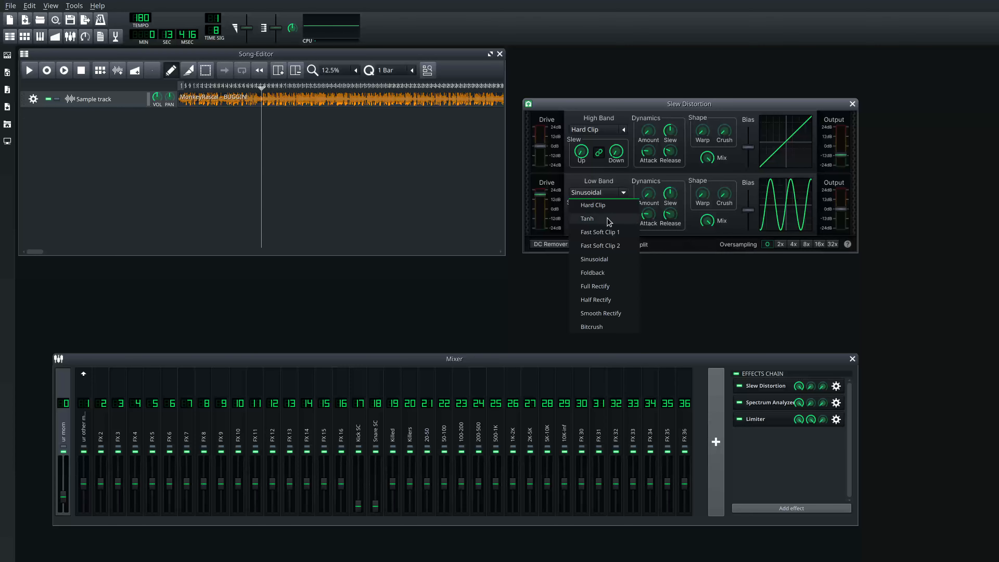
pyautogui.click(594, 220)
# Play the sample through Tanh, raise the low band's Bias twice with a reset to default after each, and stop playback.
pyautogui.click(355, 188)
pyautogui.press('space')
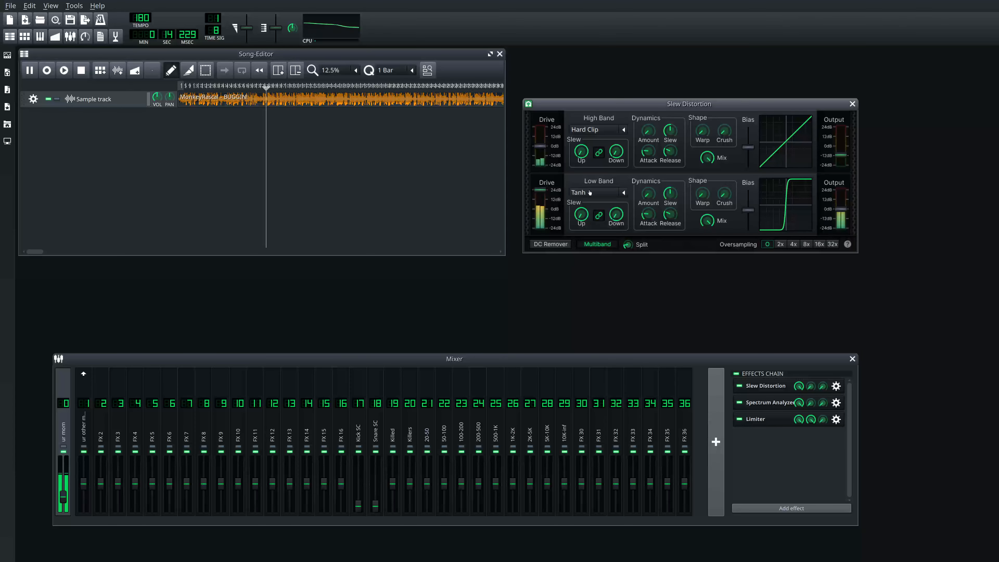
pyautogui.moveTo(747, 210); pyautogui.dragTo(748, 193)
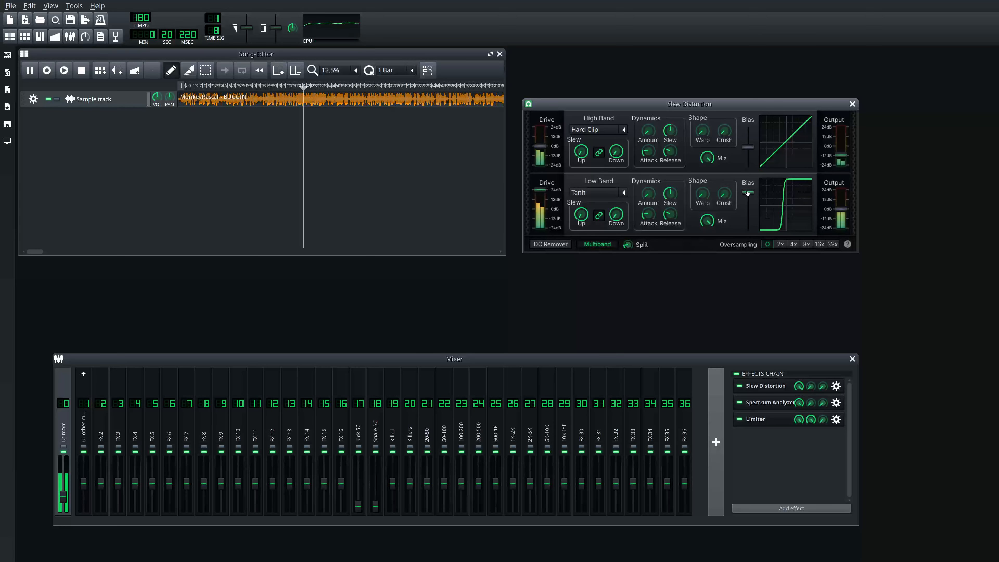
pyautogui.middleClick(748, 193)
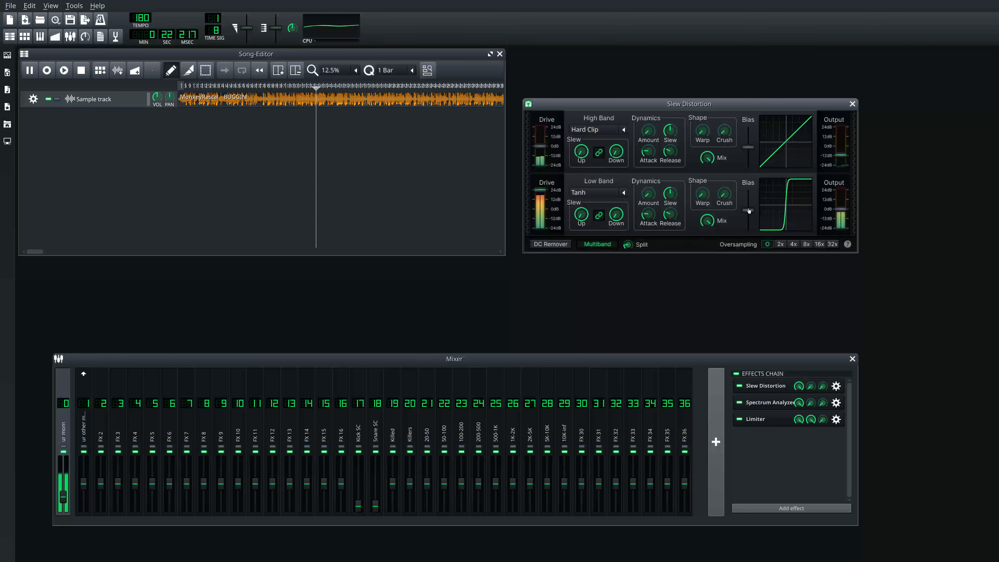
pyautogui.moveTo(748, 211); pyautogui.dragTo(750, 203)
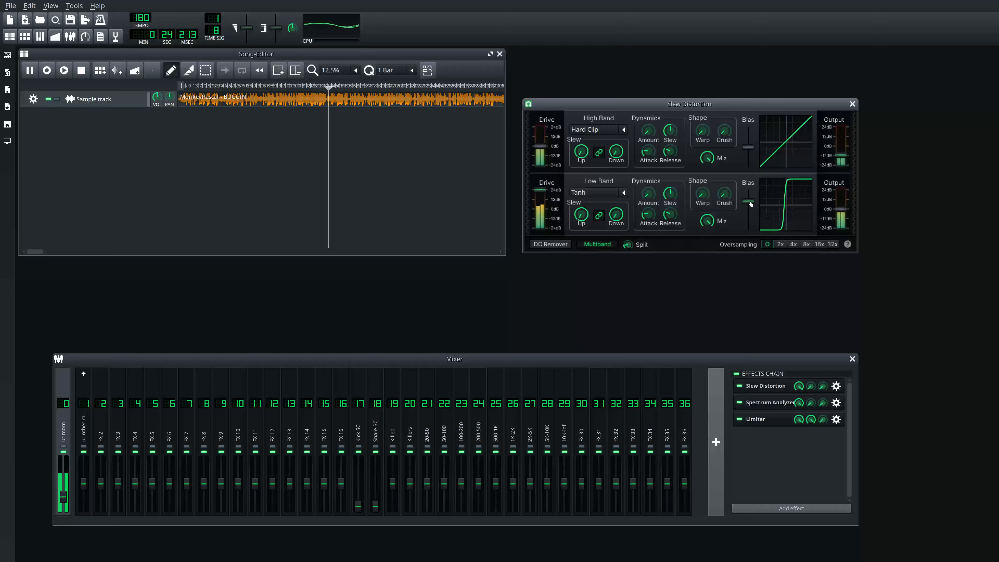
pyautogui.middleClick(751, 203)
pyautogui.click(430, 181)
pyautogui.press('space')
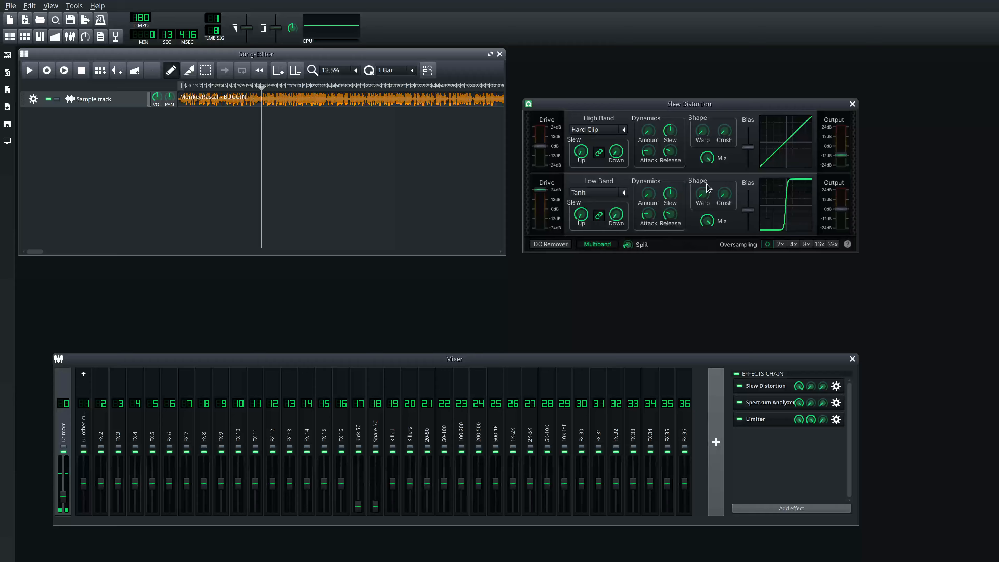
# Switch the low band's distortion type back to Sinusoidal and lower its Drive to about 12 dB.
pyautogui.click(746, 213)
pyautogui.click(623, 192)
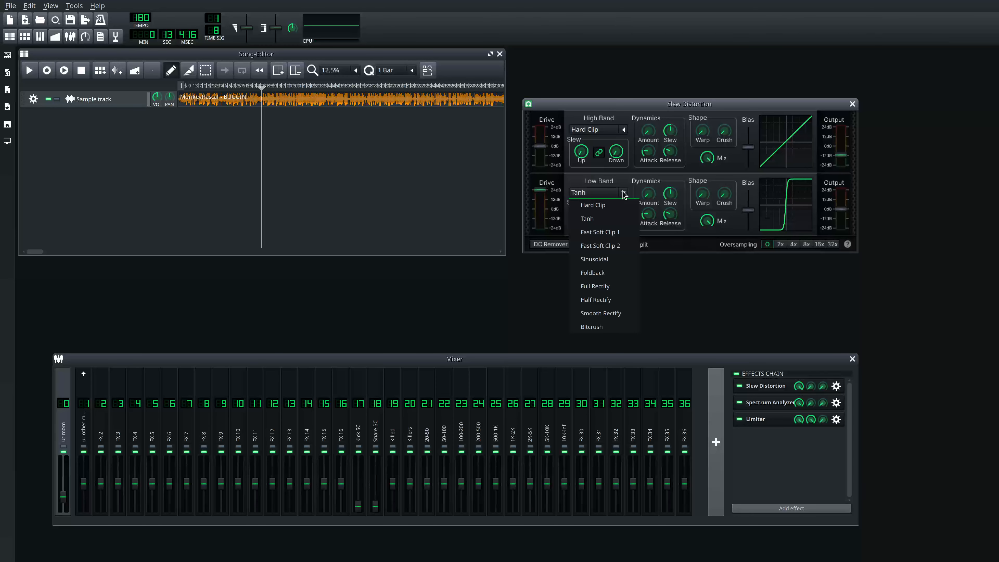
pyautogui.click(623, 193)
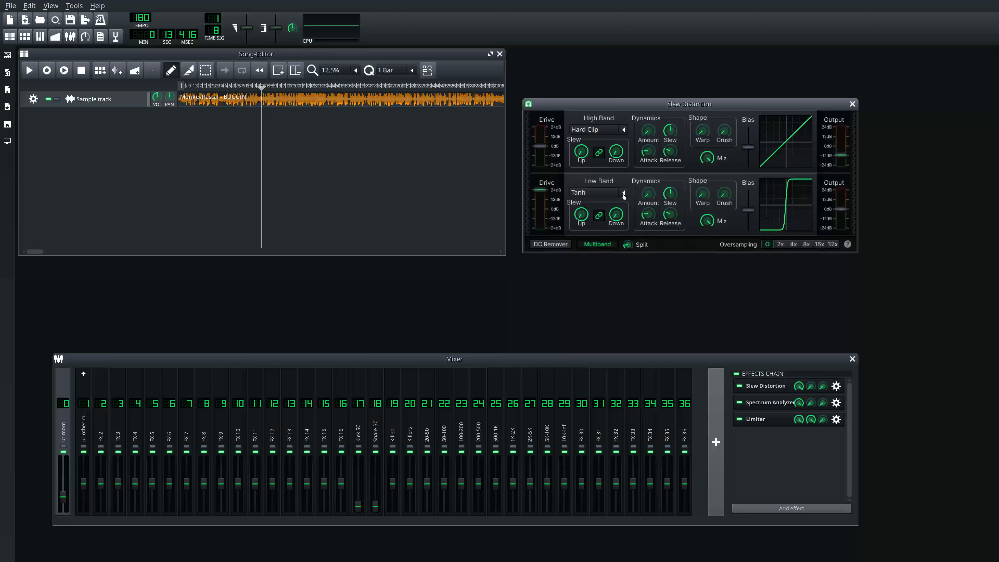
pyautogui.click(623, 194)
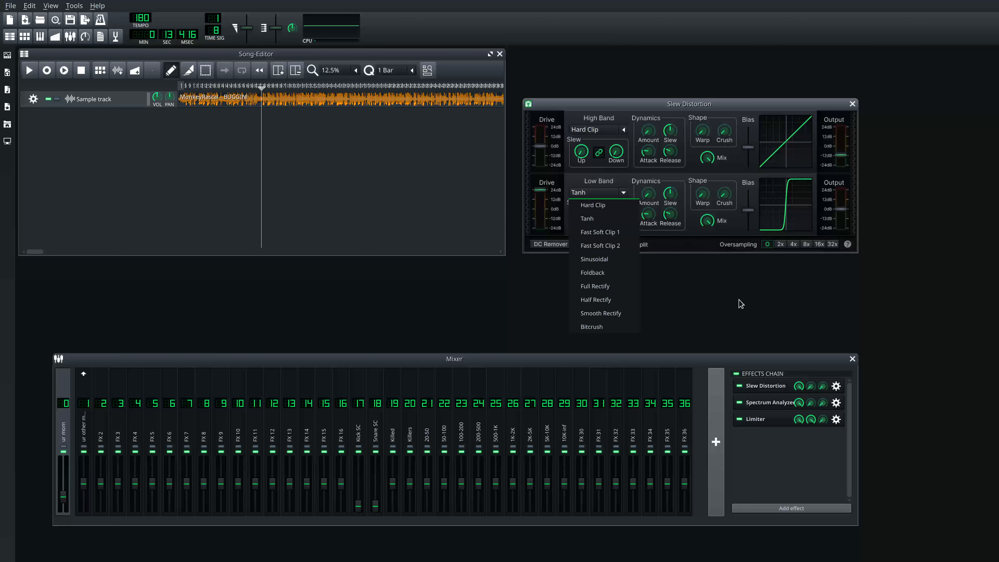
pyautogui.click(621, 259)
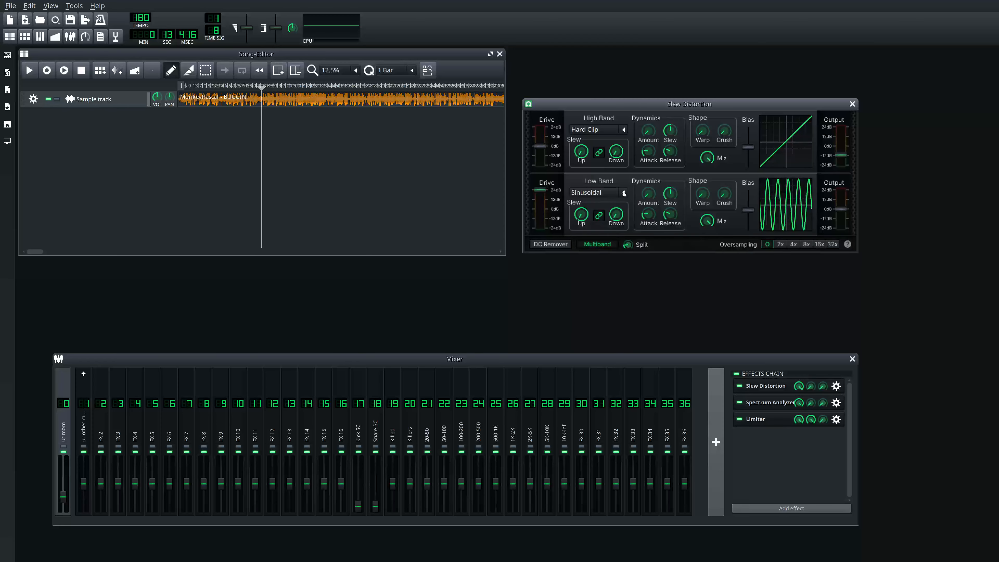
pyautogui.moveTo(536, 189); pyautogui.dragTo(536, 198)
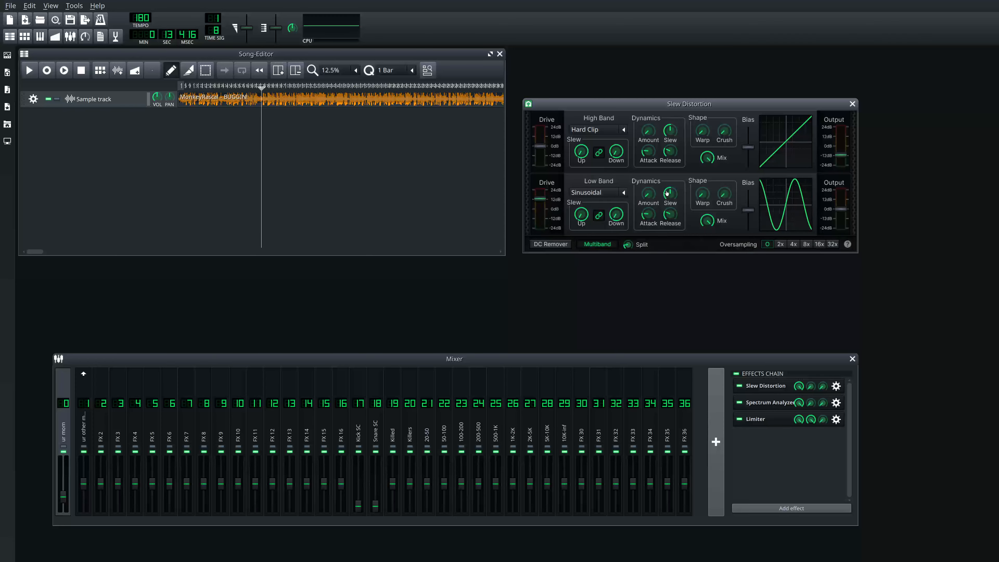
pyautogui.click(626, 193)
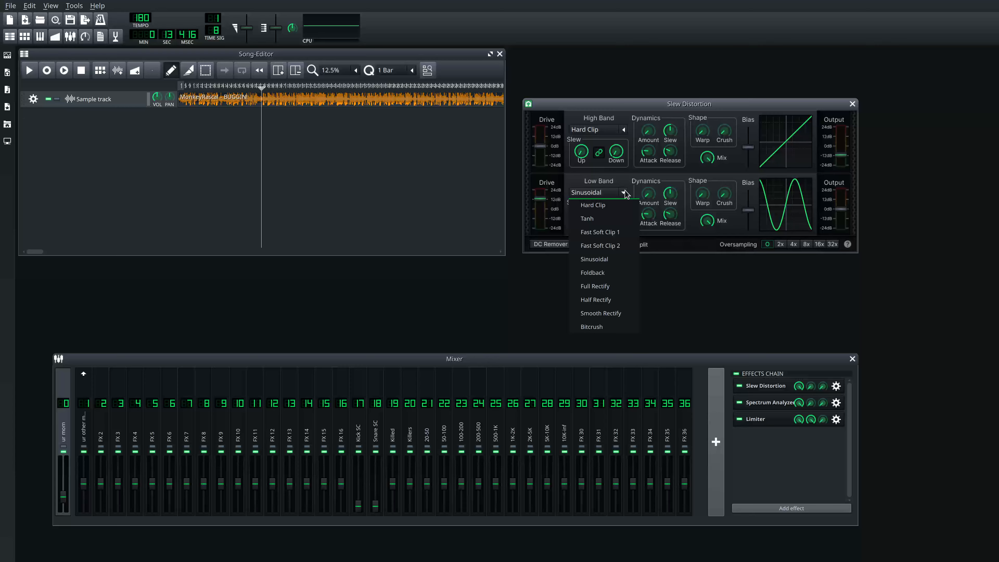
pyautogui.click(626, 192)
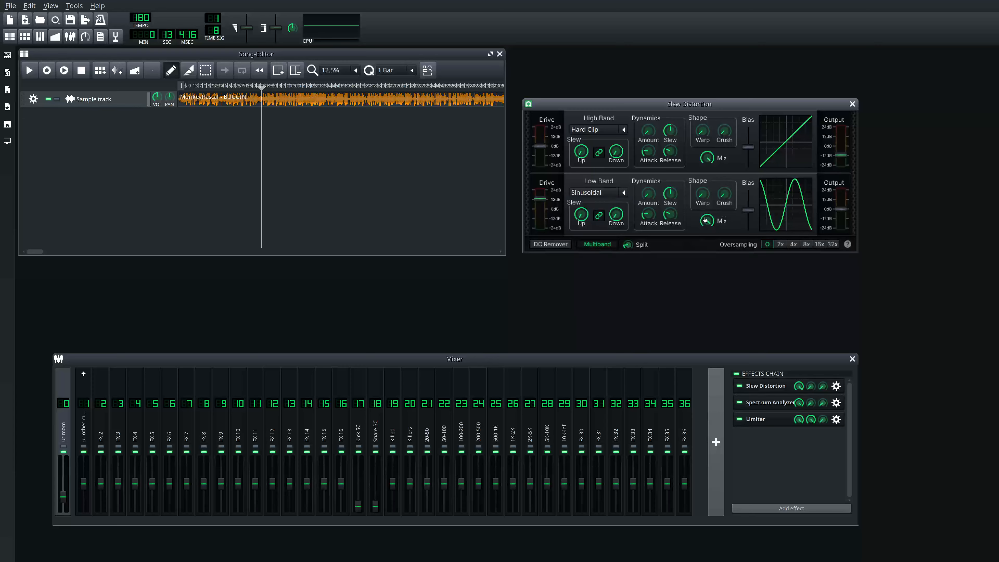
# Reset the master channel's volume fader to its default level.
pyautogui.moveTo(704, 220)
pyautogui.mouseDown()
pyautogui.moveTo(703, 358)
pyautogui.moveTo(725, 234)
pyautogui.moveTo(713, 207)
pyautogui.moveTo(715, 266)
pyautogui.moveTo(710, 223)
pyautogui.mouseUp()
pyautogui.click(338, 157)
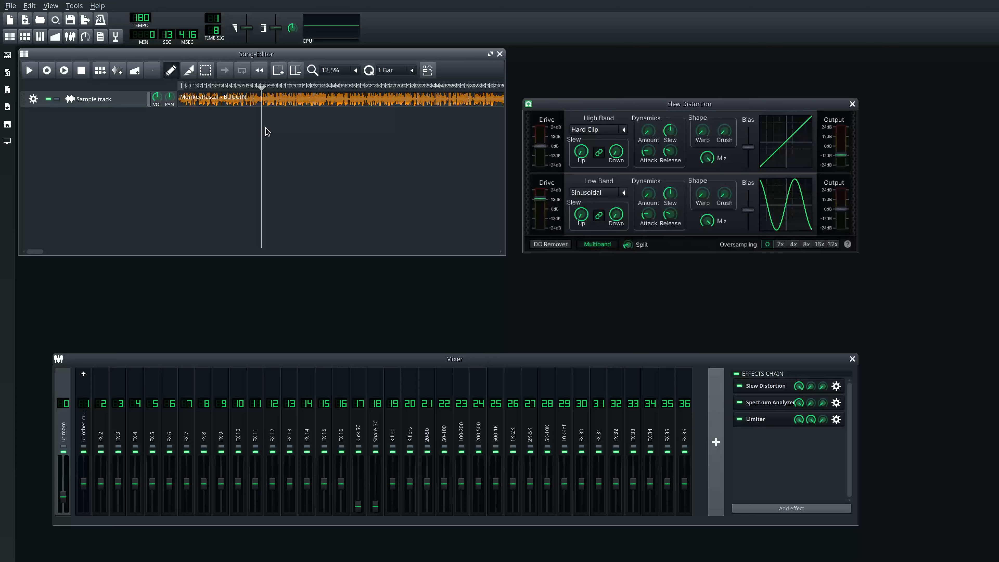
pyautogui.moveTo(684, 107); pyautogui.dragTo(683, 106)
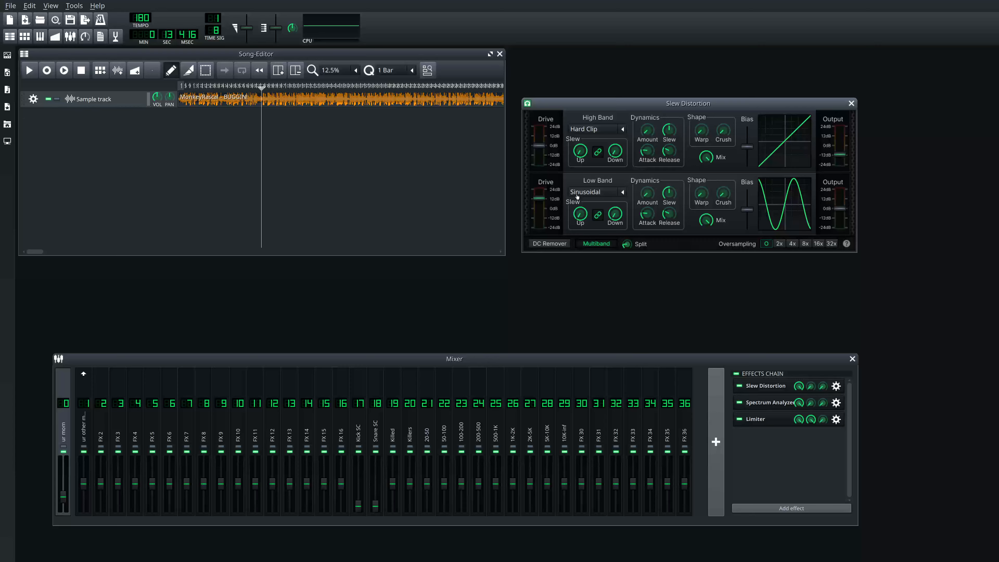
pyautogui.moveTo(706, 219)
pyautogui.mouseDown()
pyautogui.moveTo(717, 265)
pyautogui.moveTo(691, 345)
pyautogui.moveTo(722, 169)
pyautogui.moveTo(716, 211)
pyautogui.mouseUp()
pyautogui.middleClick(64, 497)
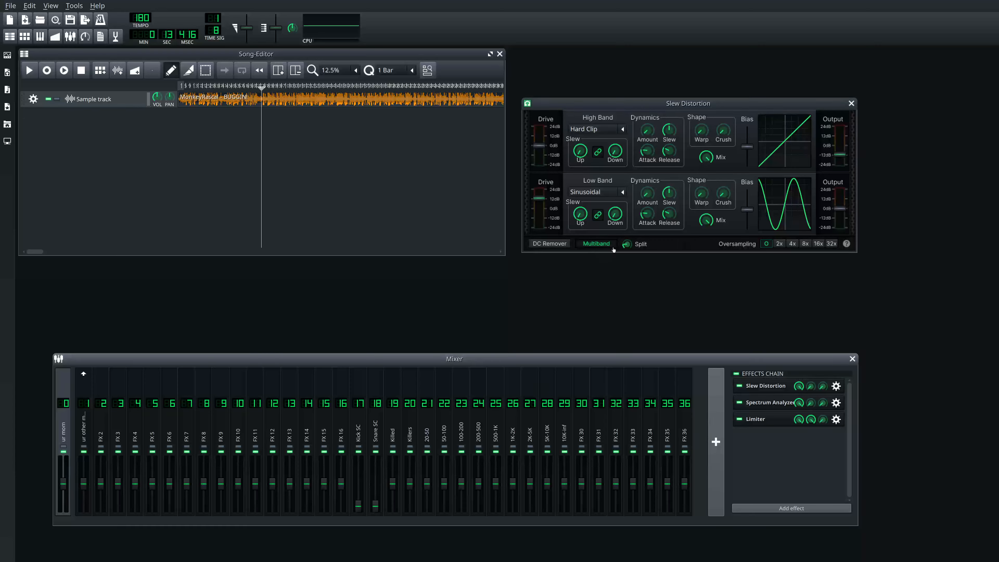
# Raise the high band's dynamics Amount to maximum and reset the low band's Drive to its default.
pyautogui.click(650, 146)
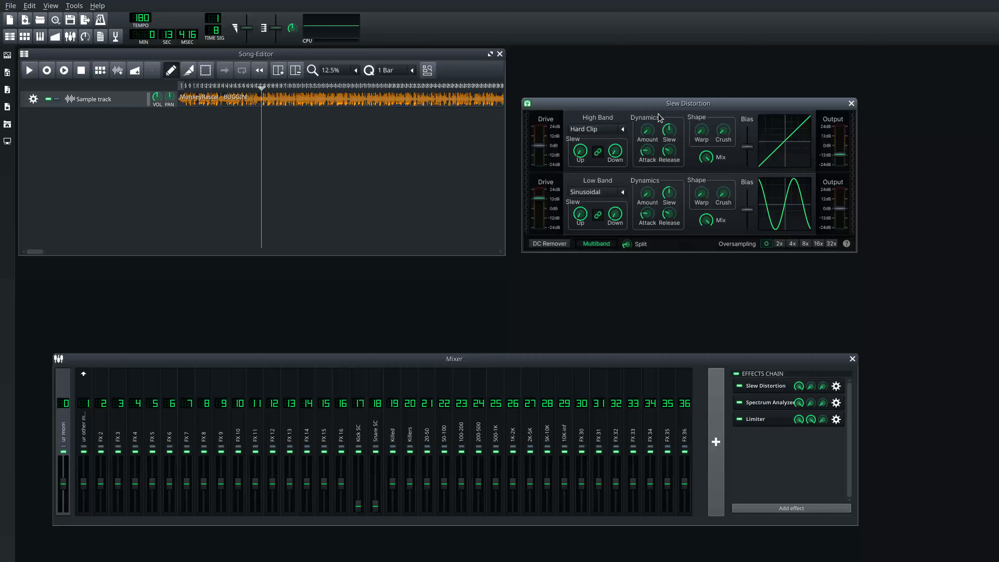
pyautogui.moveTo(656, 125)
pyautogui.mouseDown()
pyautogui.moveTo(658, 2)
pyautogui.moveTo(658, 117)
pyautogui.mouseUp()
pyautogui.click(623, 192)
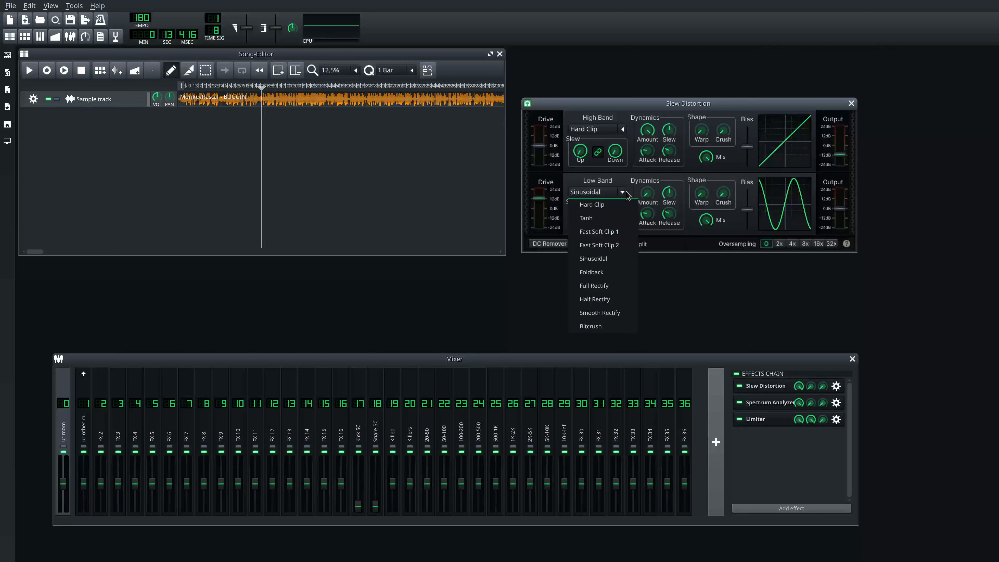
pyautogui.click(625, 194)
pyautogui.middleClick(538, 199)
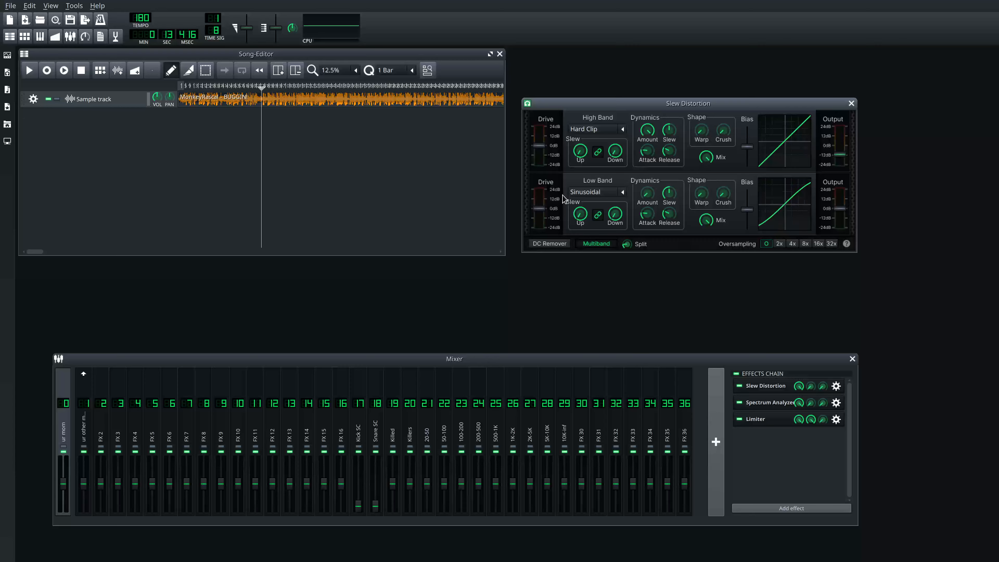
# Set the low band's distortion type to Hard Clip and turn off Multiband.
pyautogui.click(623, 192)
pyautogui.click(623, 192)
pyautogui.click(624, 192)
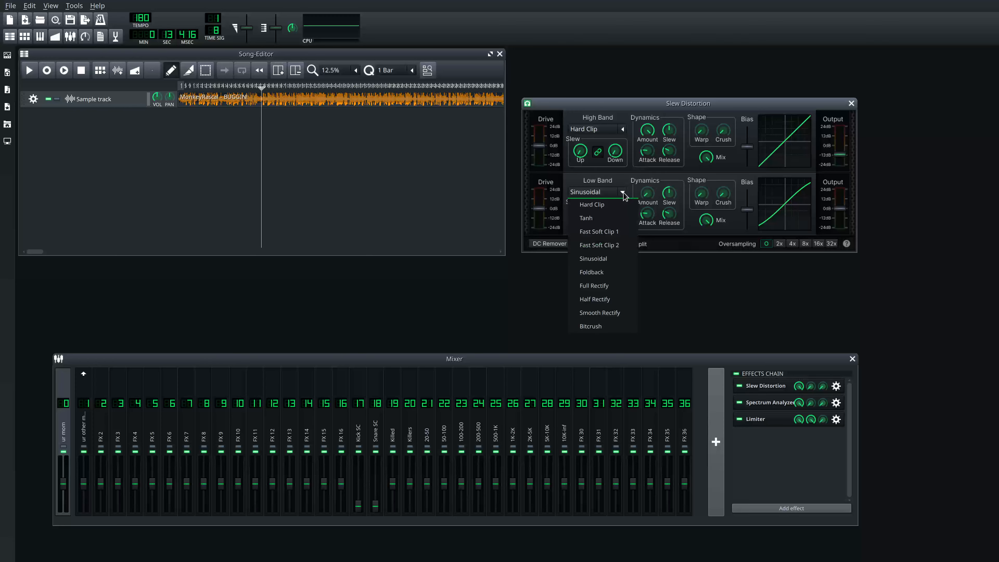
pyautogui.click(616, 204)
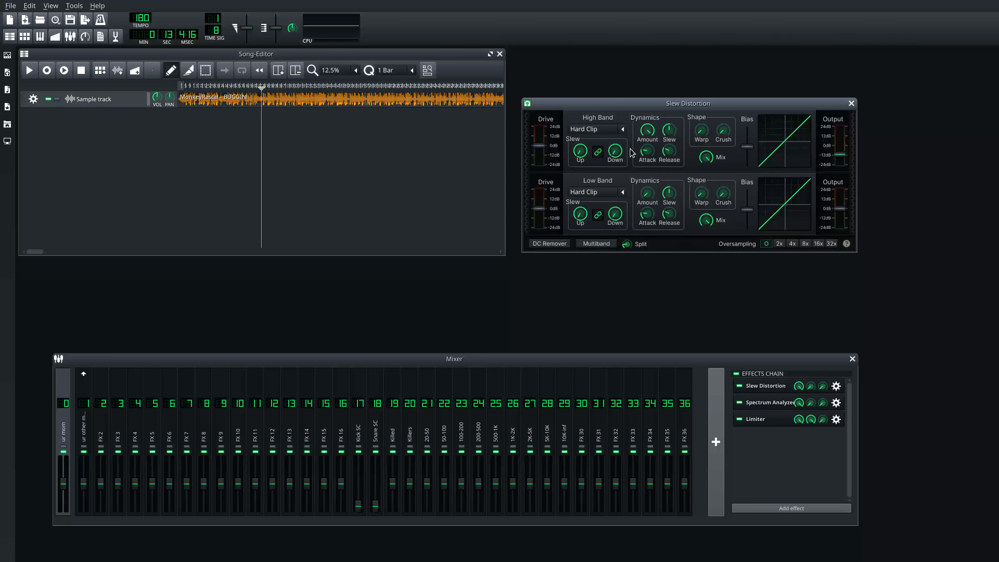
# Set the high band to Tanh with Drive at 24 dB and play the song with the master fader lowered.
pyautogui.click(623, 130)
pyautogui.click(593, 157)
pyautogui.moveTo(56, 481); pyautogui.dragTo(57, 500)
pyautogui.click(306, 250)
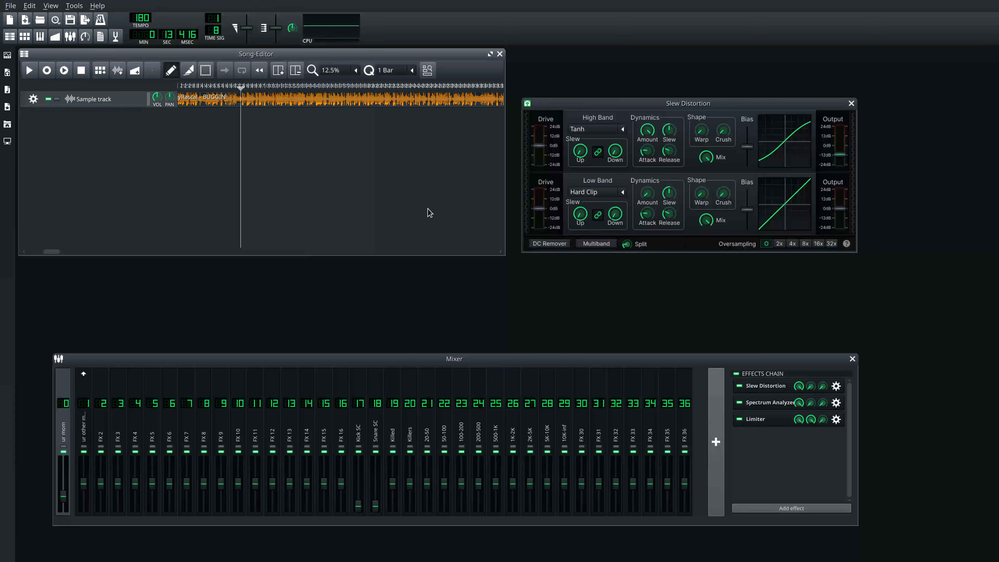
pyautogui.press('space')
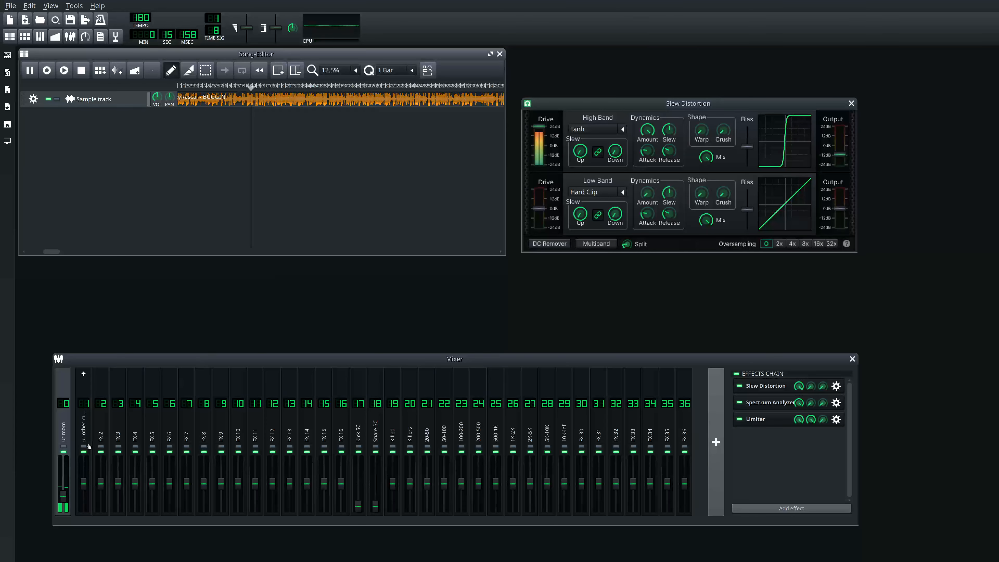
# Bring the master channel's fader back up to its default level during playback.
pyautogui.moveTo(63, 495); pyautogui.dragTo(64, 480)
pyautogui.middleClick(64, 480)
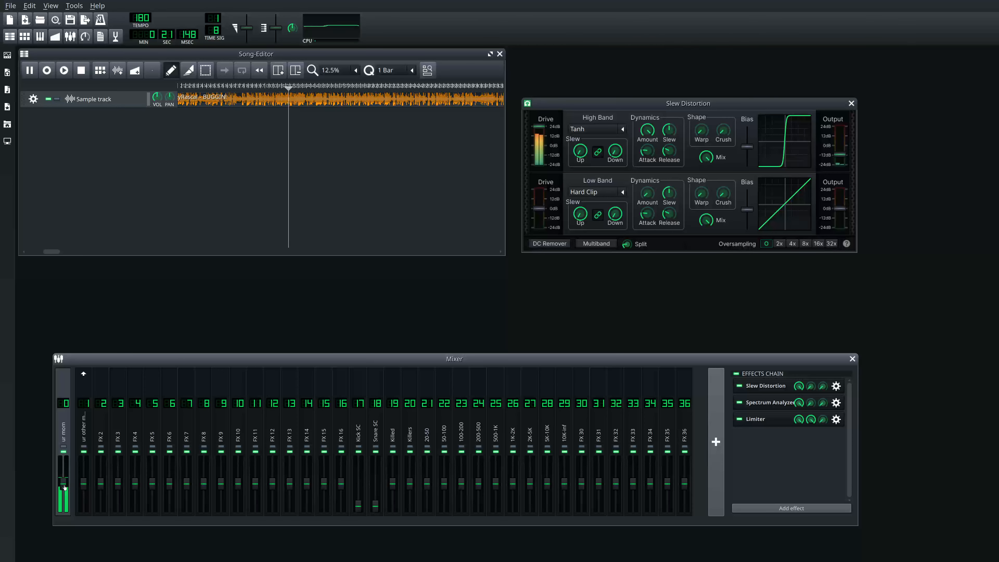
pyautogui.click(388, 181)
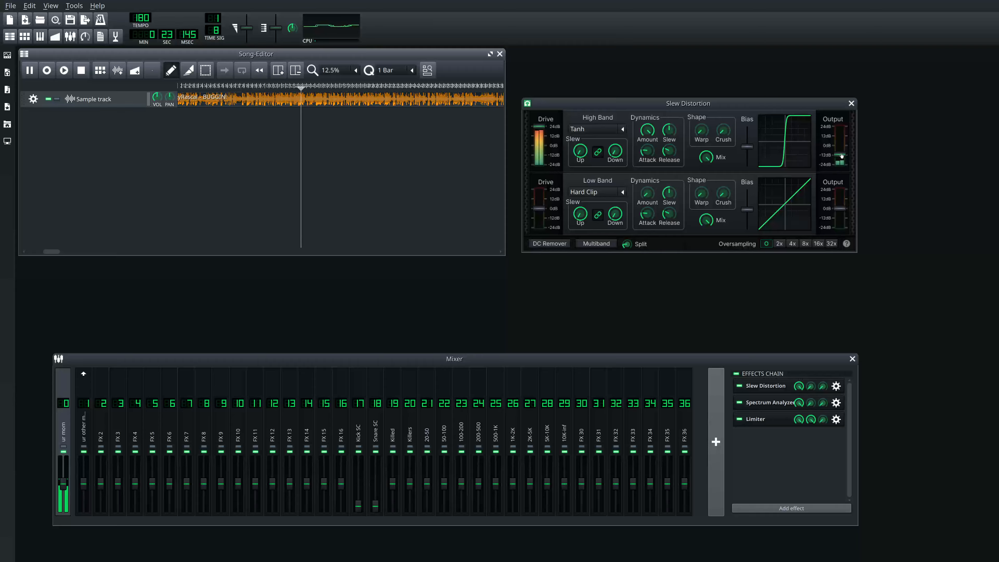
# Raise the high band's Output to its default 0 dB and stop playback.
pyautogui.moveTo(841, 155); pyautogui.dragTo(841, 148)
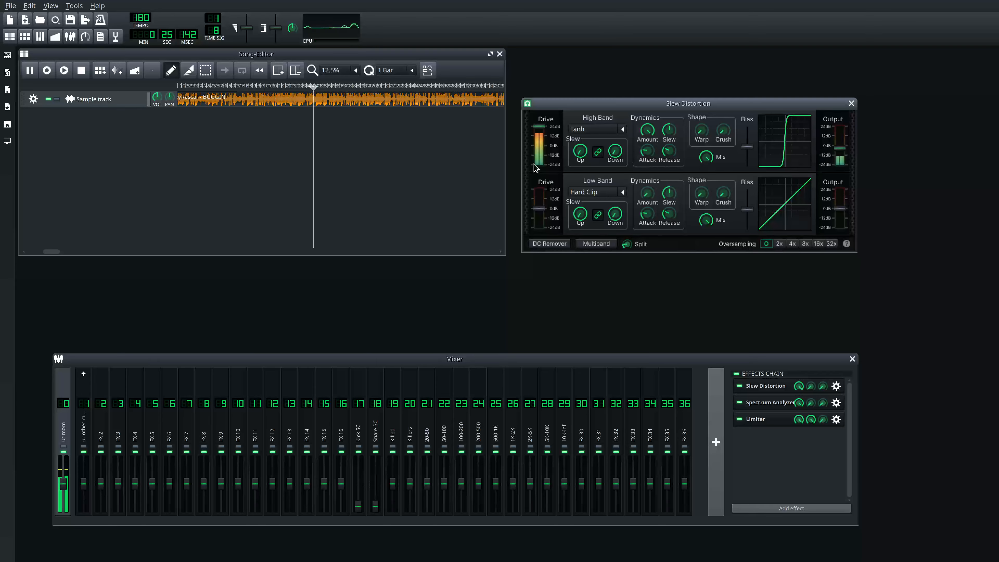
pyautogui.click(433, 184)
pyautogui.press('space')
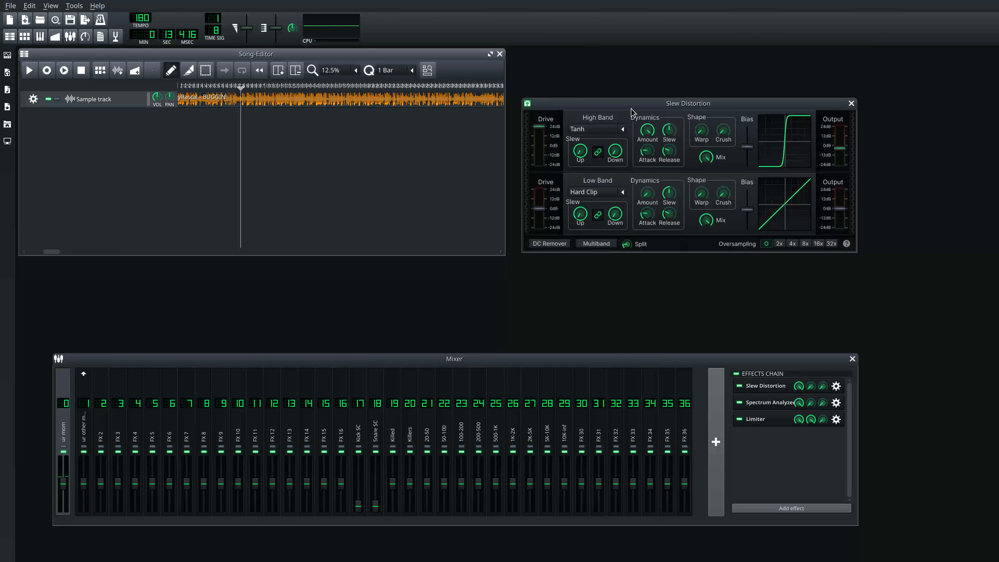
pyautogui.click(828, 148)
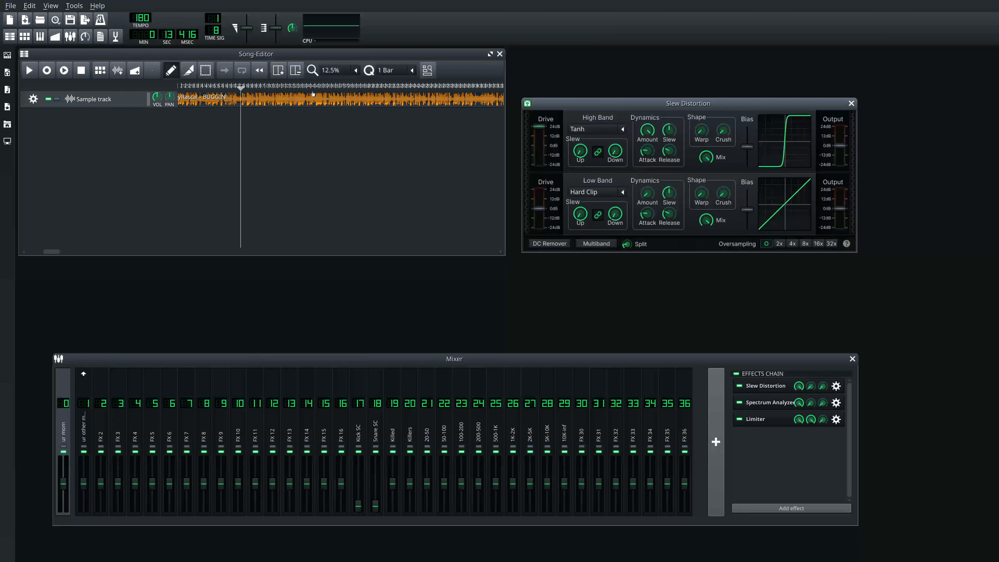
# Play the song briefly to hear the high band's Tanh distortion with dynamics Amount at maximum.
pyautogui.keyDown('ctrl'); pyautogui.scroll(4, 238, 109); pyautogui.keyUp('ctrl')
pyautogui.keyDown('ctrl'); pyautogui.scroll(-4, 355, 100); pyautogui.keyUp('ctrl')
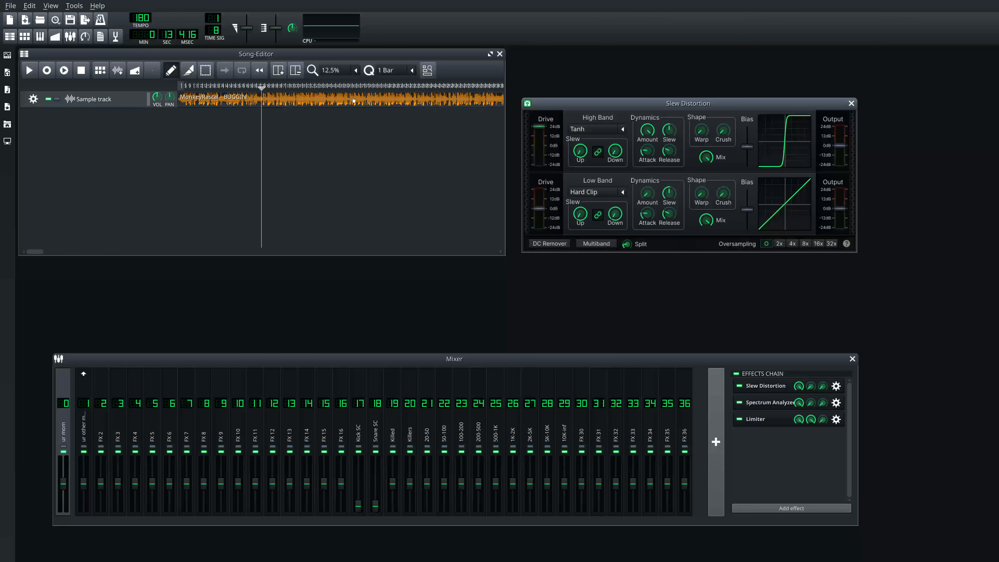
pyautogui.click(394, 141)
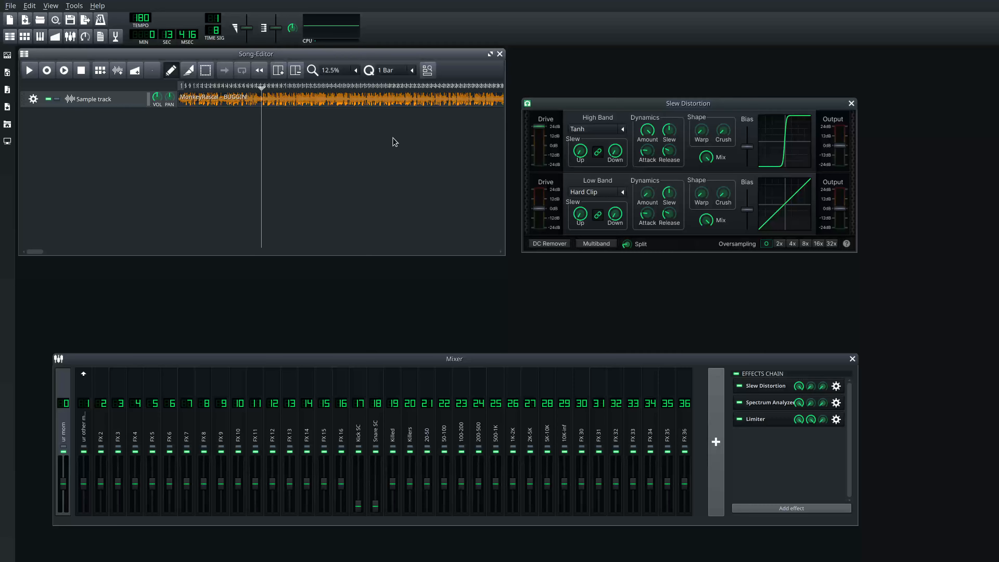
pyautogui.press('space')
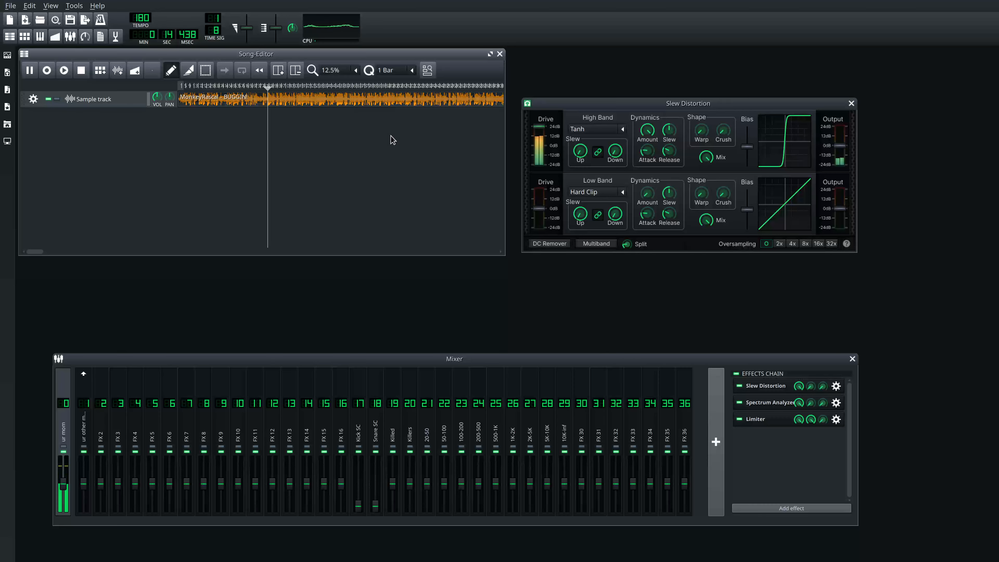
pyautogui.press('space')
# Audition the song with the high band's dynamics Amount at minimum and its Output lowered to about -5.19 dB.
pyautogui.moveTo(652, 129); pyautogui.dragTo(623, 323)
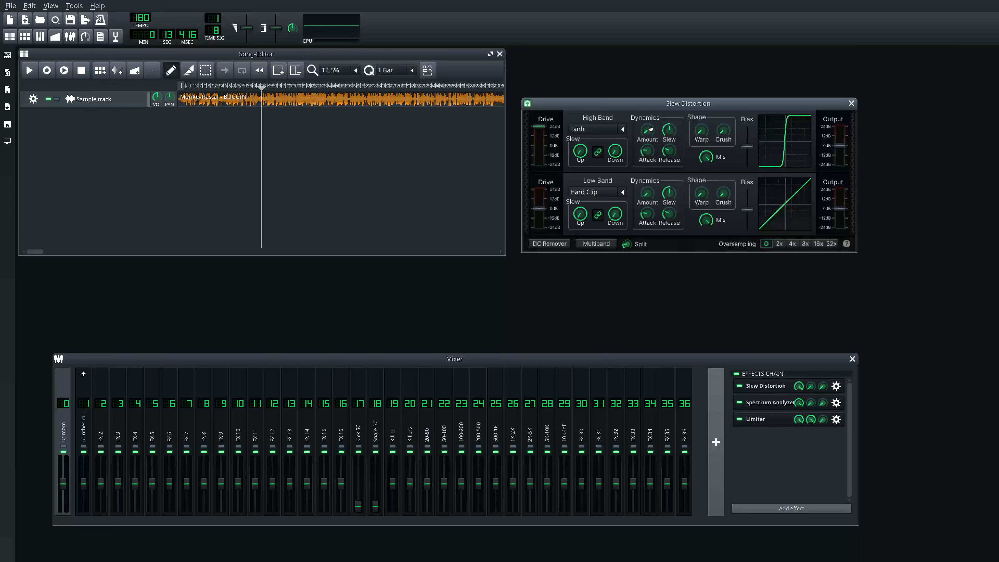
pyautogui.click(390, 177)
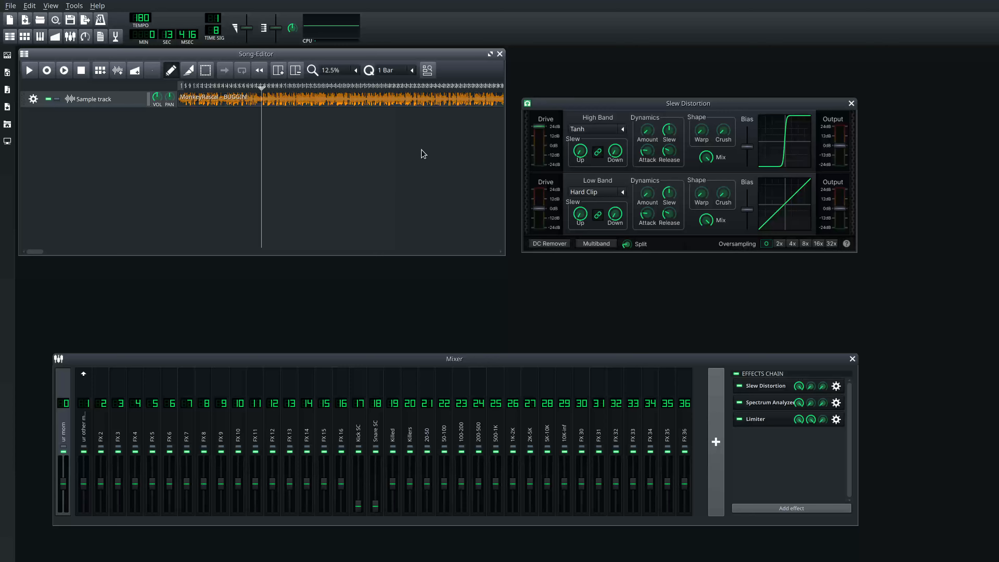
pyautogui.moveTo(840, 147); pyautogui.dragTo(844, 153)
pyautogui.click(394, 160)
pyautogui.press('space')
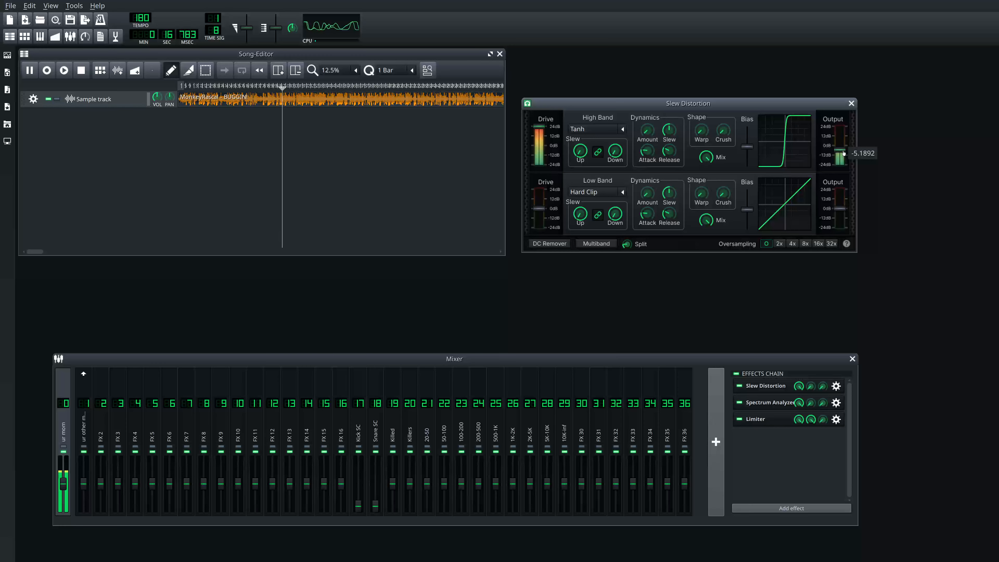
pyautogui.click(387, 175)
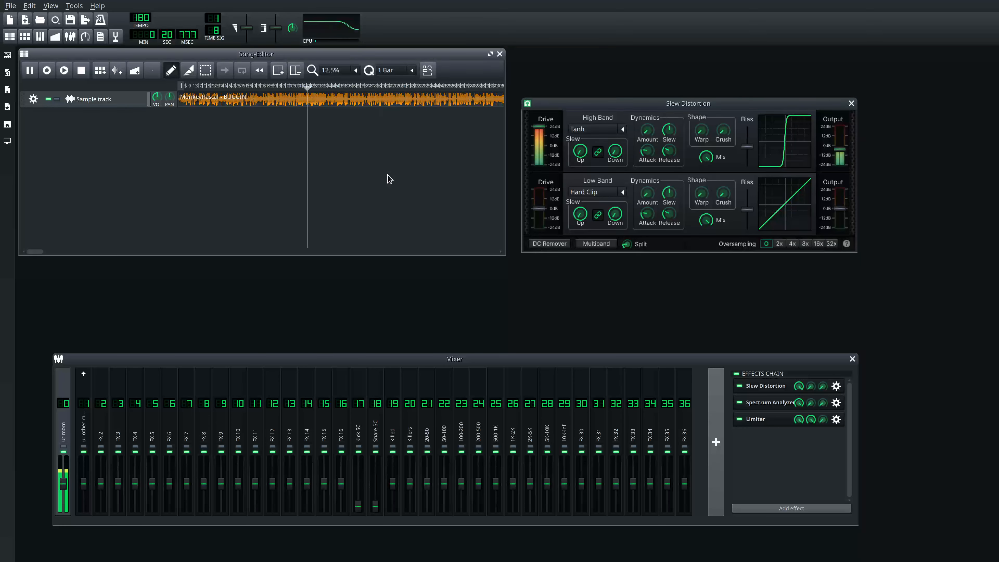
pyautogui.press('space')
# Raise the high band's dynamics Amount to maximum and audition the song with its Output reset to 0 dB.
pyautogui.moveTo(647, 132); pyautogui.dragTo(659, 24)
pyautogui.click(433, 151)
pyautogui.press('space')
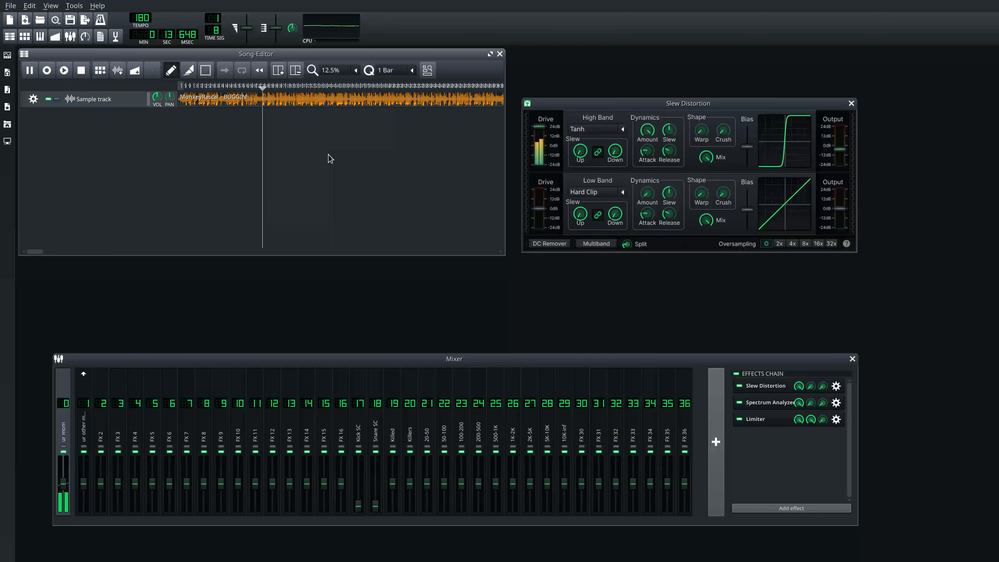
pyautogui.click(838, 153)
pyautogui.click(360, 158)
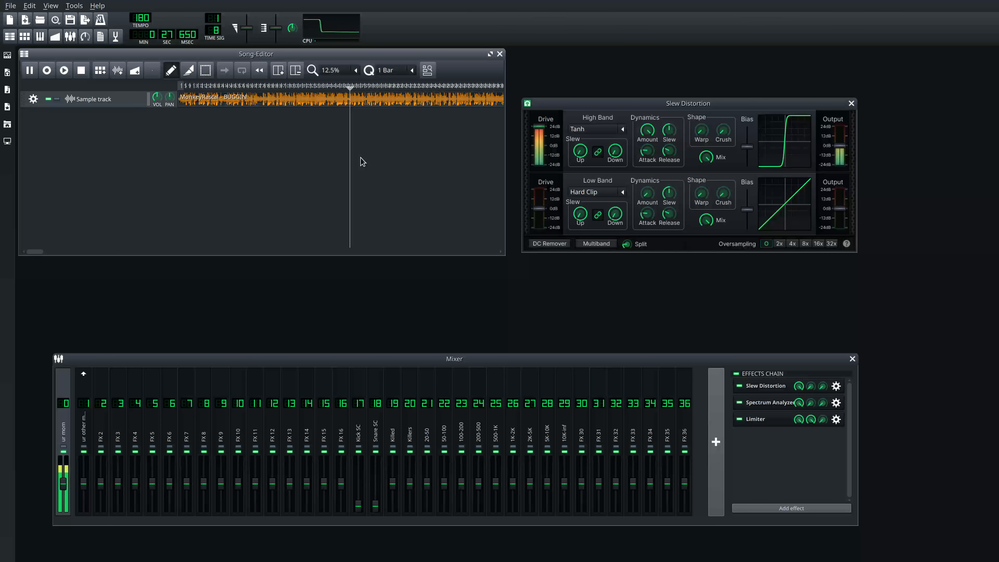
pyautogui.press('space')
# Turn on Multiband and set the low band to Tanh with dynamics Amount at maximum and Drive at 24 dB.
pyautogui.click(539, 130)
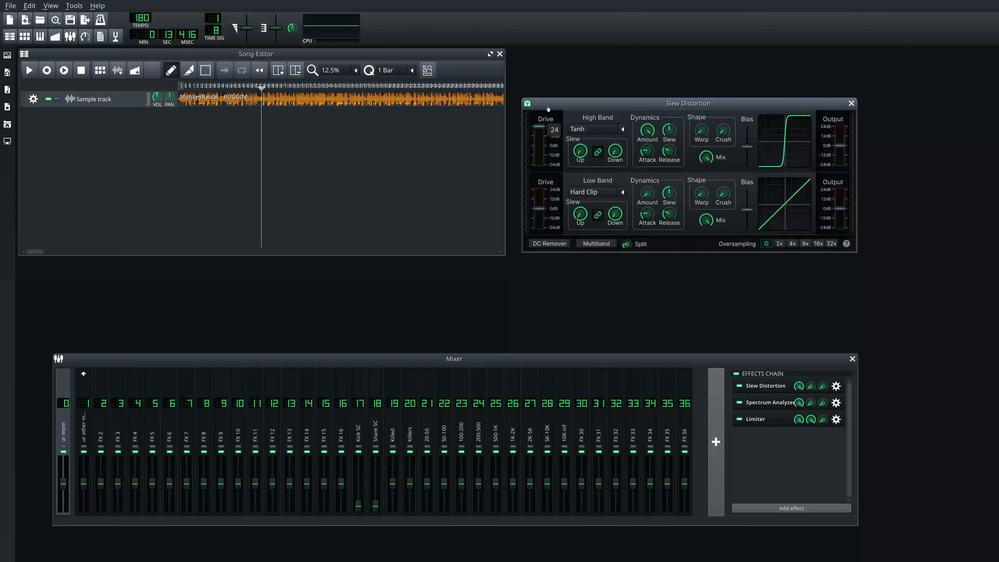
pyautogui.click(542, 127)
pyautogui.click(597, 243)
pyautogui.click(600, 192)
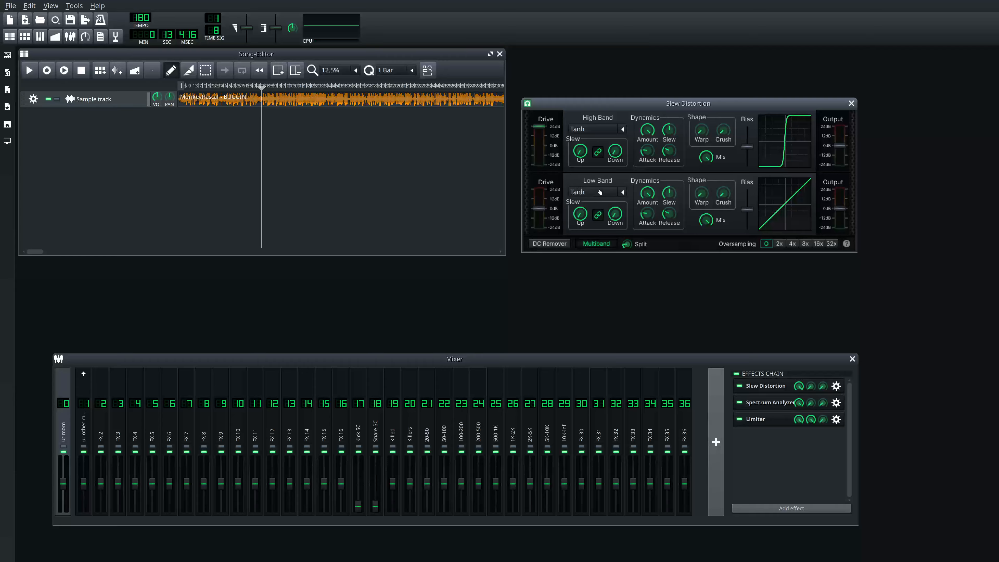
pyautogui.moveTo(538, 210); pyautogui.dragTo(521, 82)
# Play the song to hear both bands distorted with Tanh, and stop playback.
pyautogui.click(396, 173)
pyautogui.press('space')
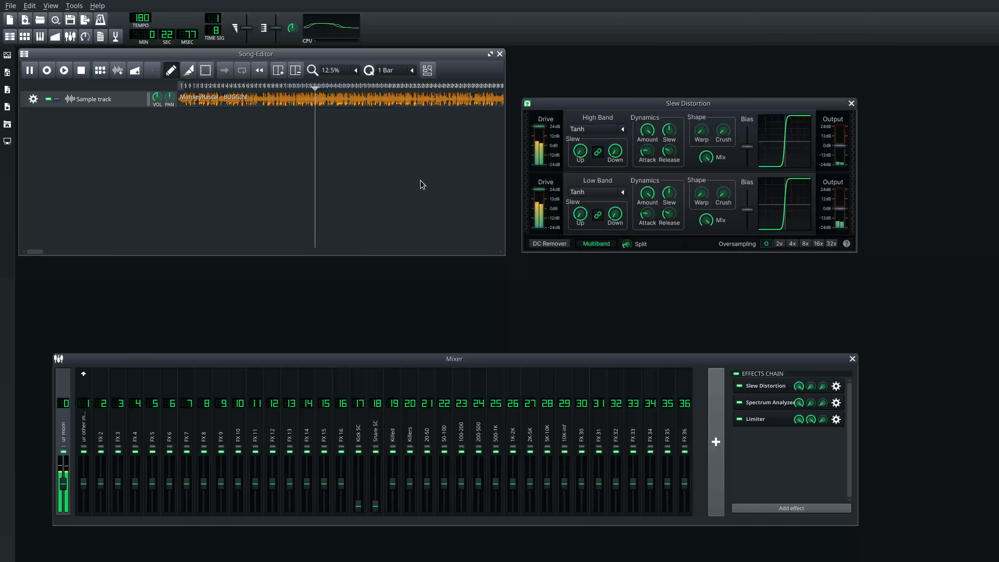
pyautogui.press('space')
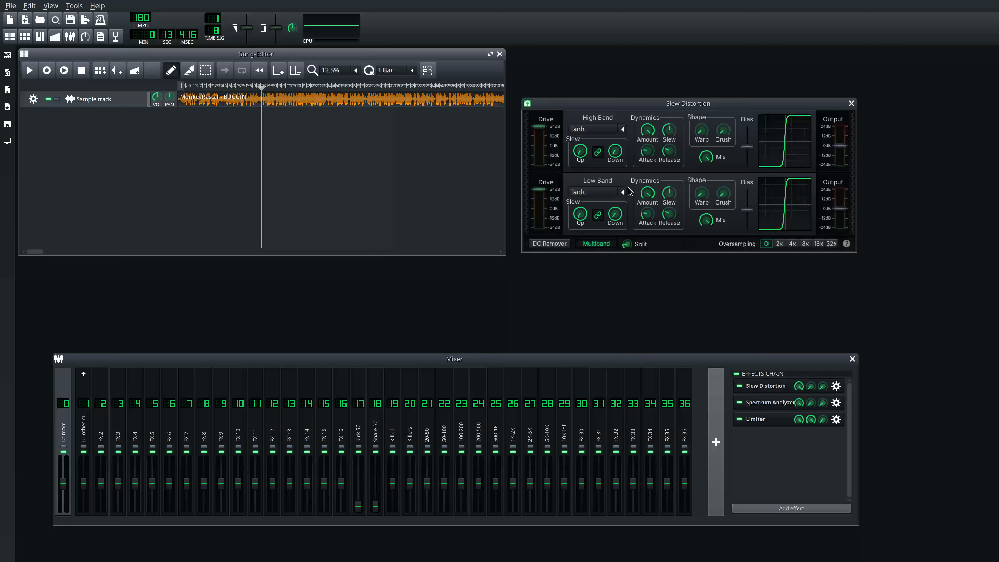
pyautogui.click(623, 191)
pyautogui.click(624, 165)
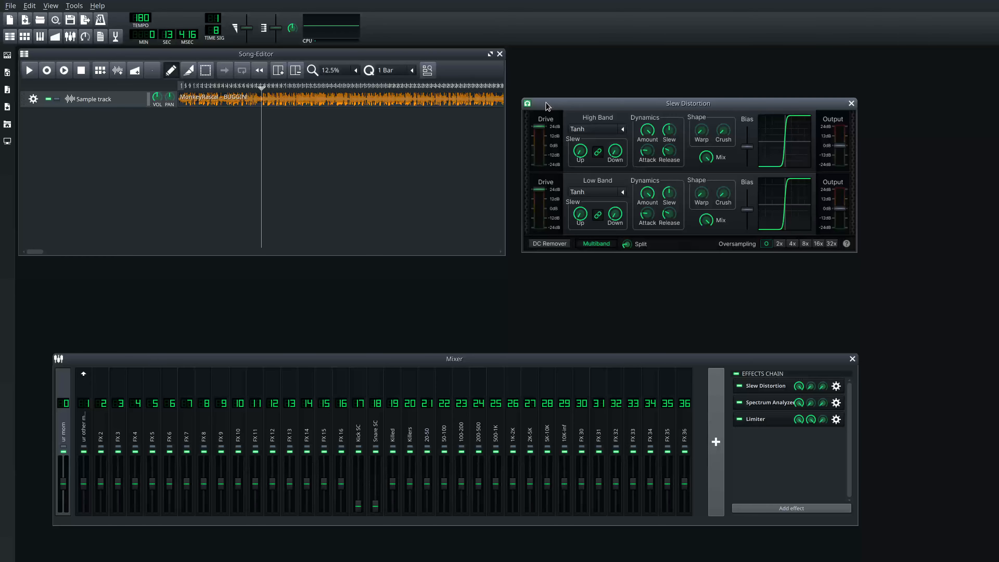
# Compare the song's sound with Multiband off and on during playback, and stop it.
pyautogui.moveTo(663, 103); pyautogui.dragTo(656, 97)
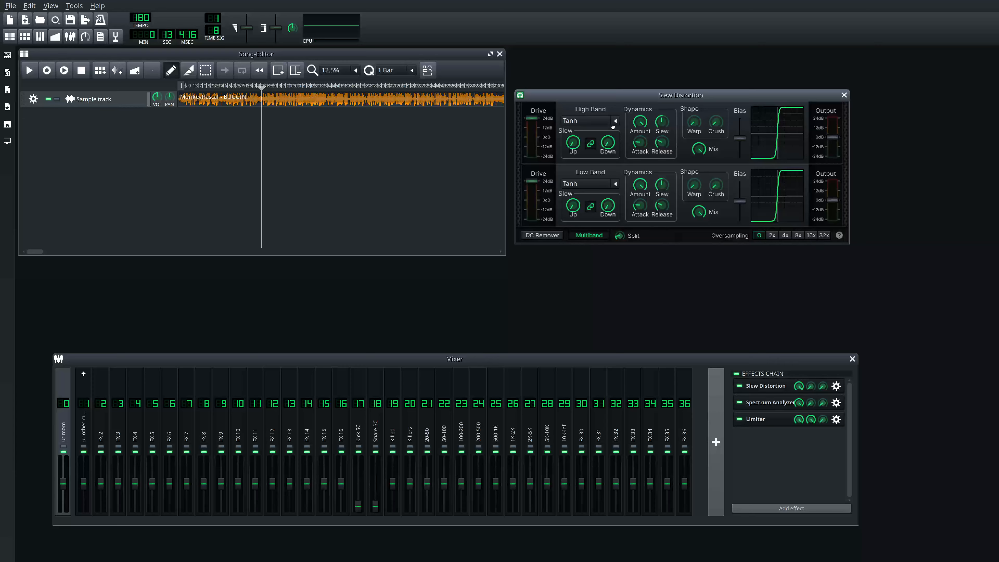
pyautogui.click(290, 184)
pyautogui.click(535, 184)
pyautogui.click(407, 215)
pyautogui.click(590, 236)
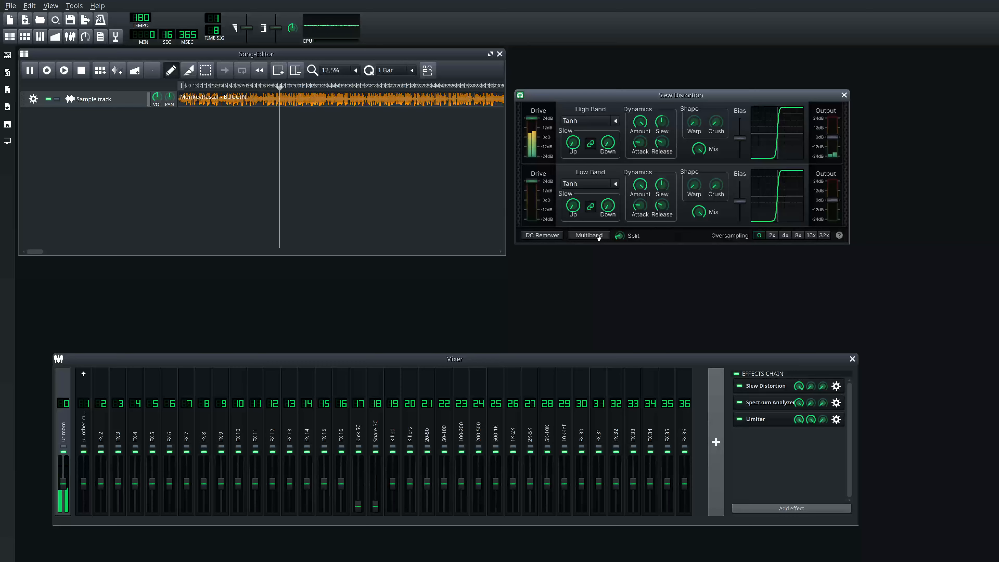
pyautogui.click(598, 235)
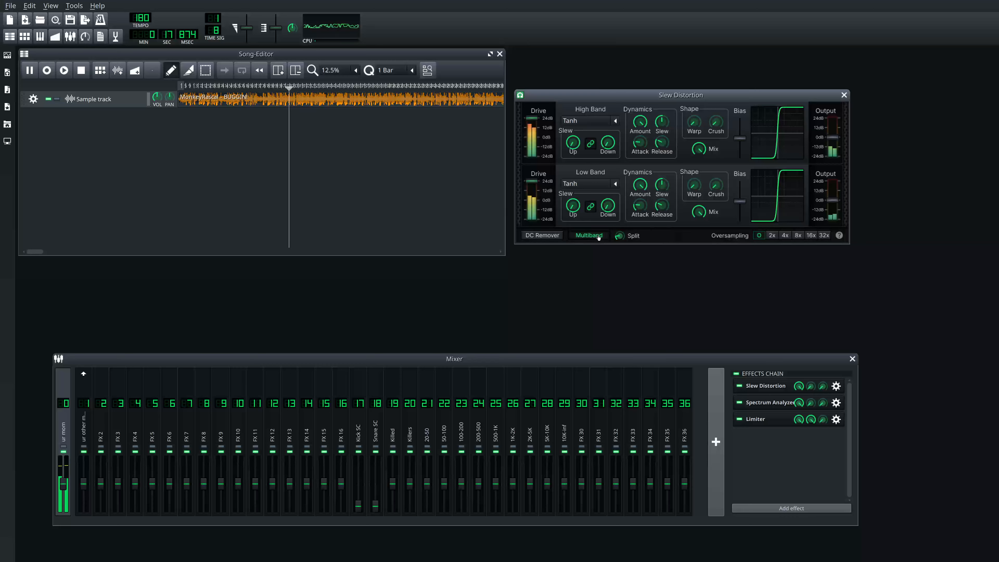
pyautogui.click(453, 212)
pyautogui.press('space')
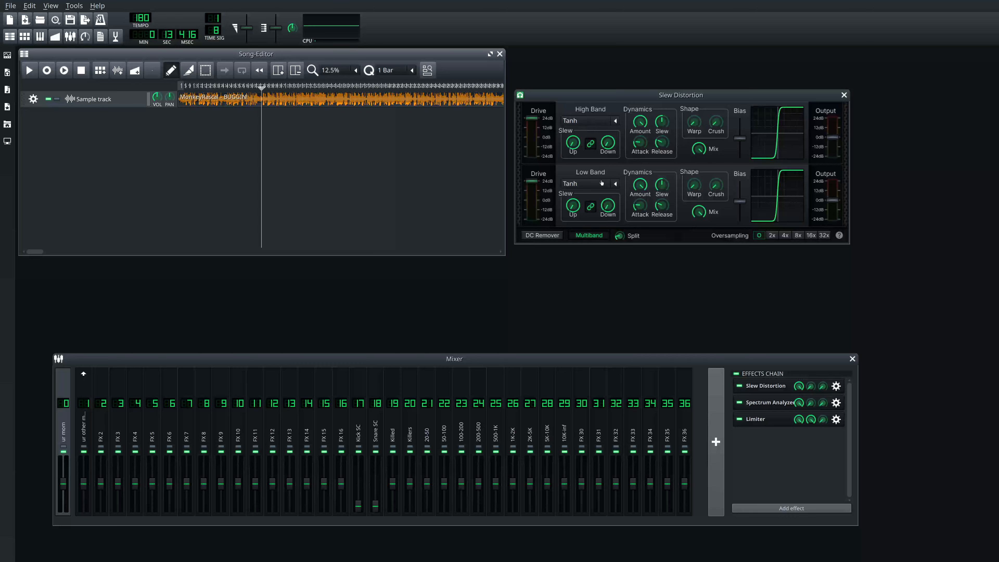
# Set both bands' distortion type to Sinusoidal and reset the high band's Drive to its default.
pyautogui.scroll(-1, 601, 182)
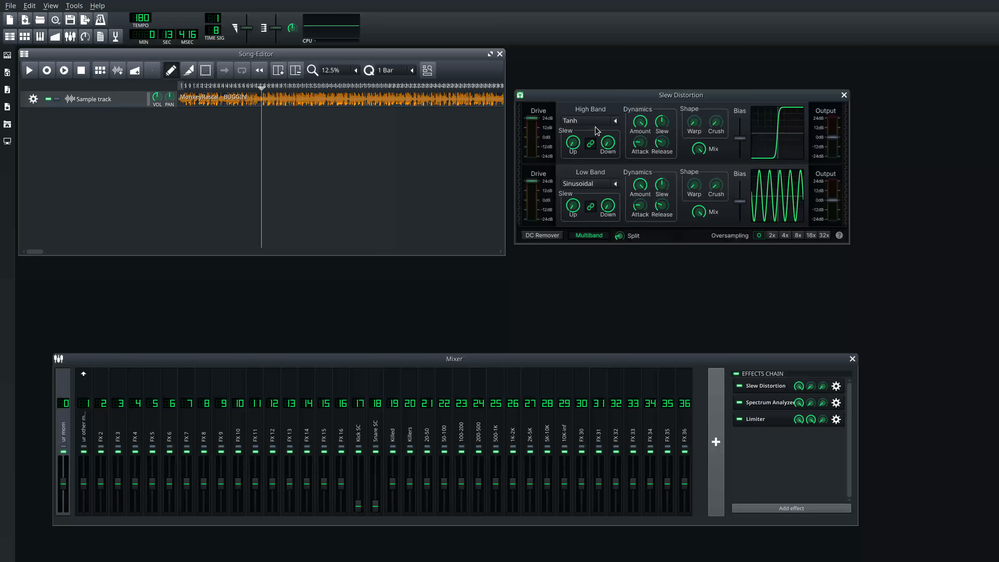
pyautogui.scroll(-1, 595, 125)
pyautogui.middleClick(535, 118)
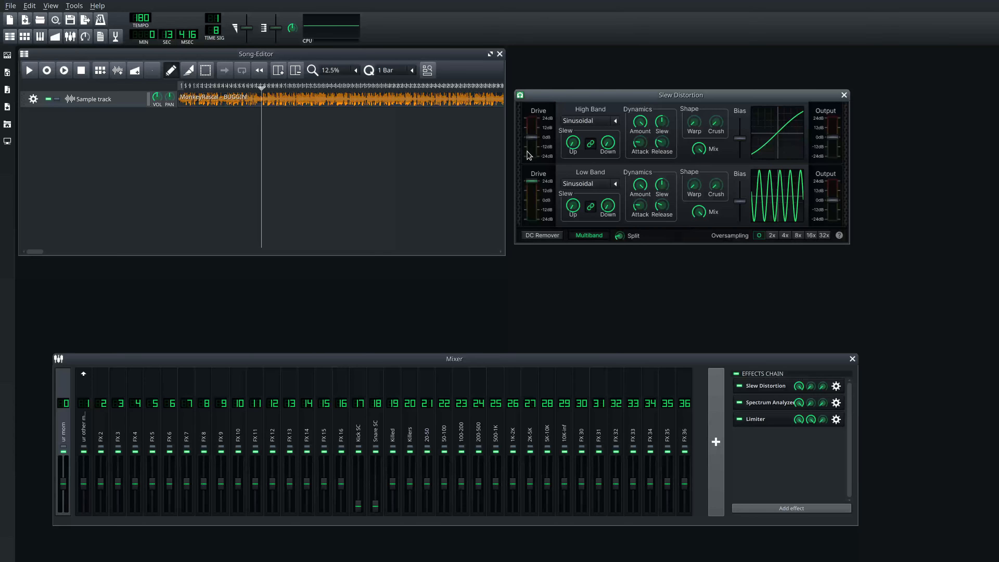
# Reset the low band's Drive to default, play the song, and raise both bands' Drive to 24 dB during playback.
pyautogui.middleClick(530, 182)
pyautogui.click(385, 195)
pyautogui.press('space')
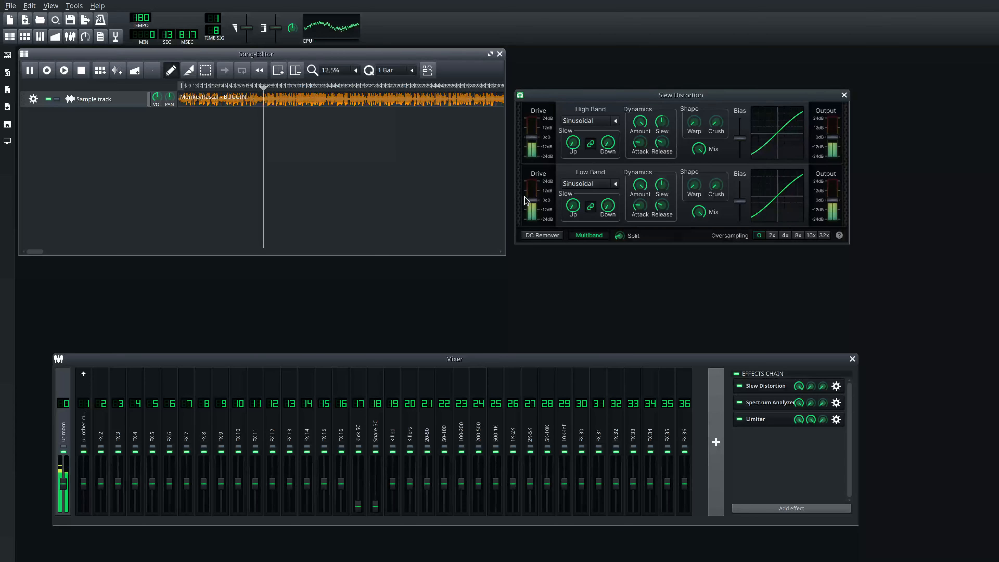
pyautogui.moveTo(532, 137); pyautogui.dragTo(537, 117)
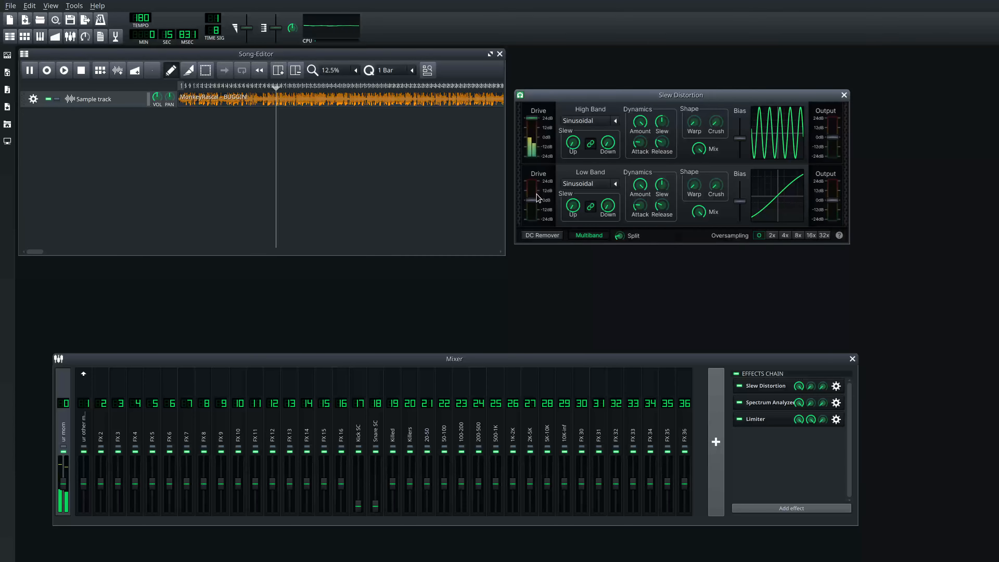
pyautogui.moveTo(532, 200)
pyautogui.moveTo(532, 200); pyautogui.dragTo(532, 181)
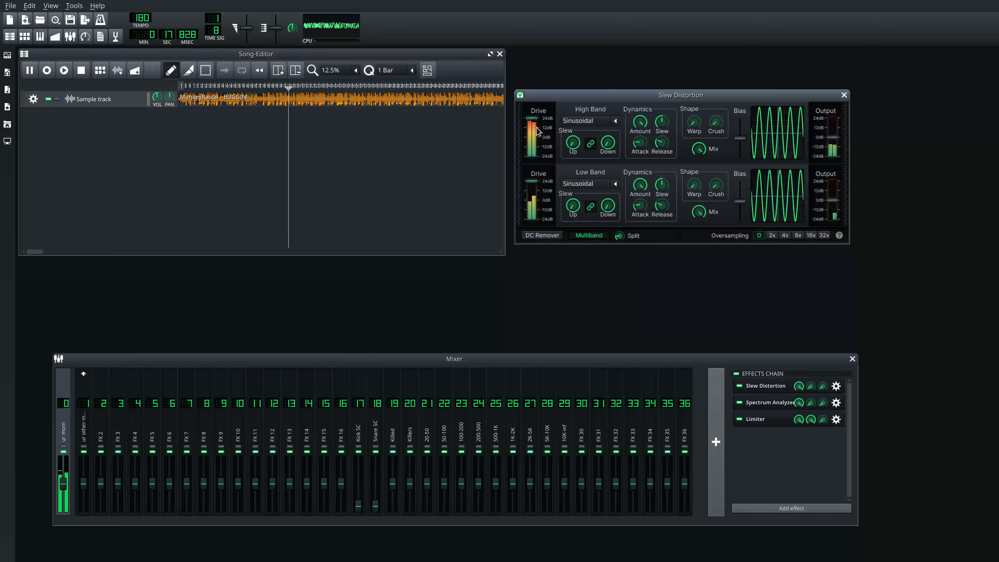
# Lower the high band's Drive to about 12 dB during playback, and stop the song.
pyautogui.moveTo(534, 118); pyautogui.dragTo(537, 131)
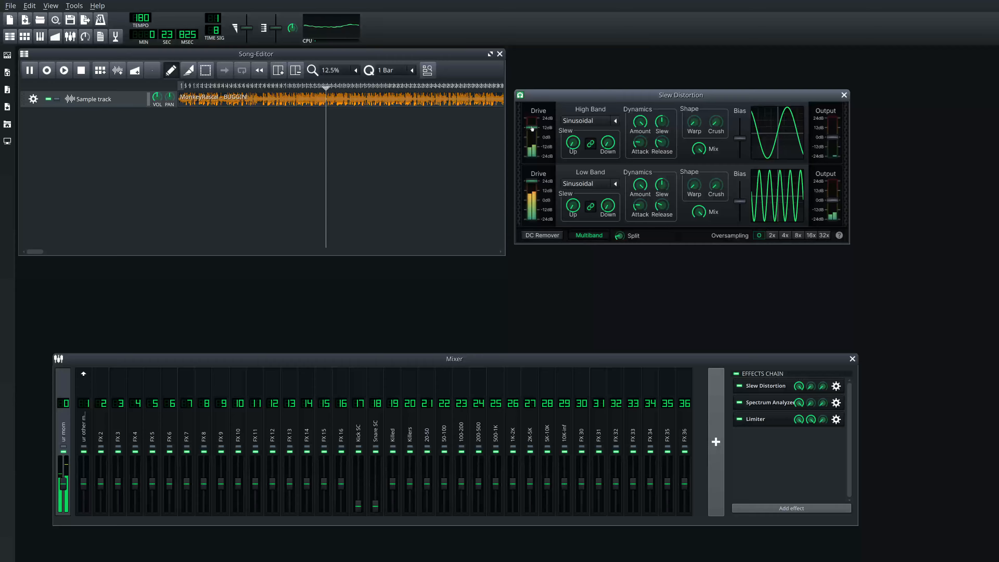
pyautogui.click(440, 156)
pyautogui.press('space')
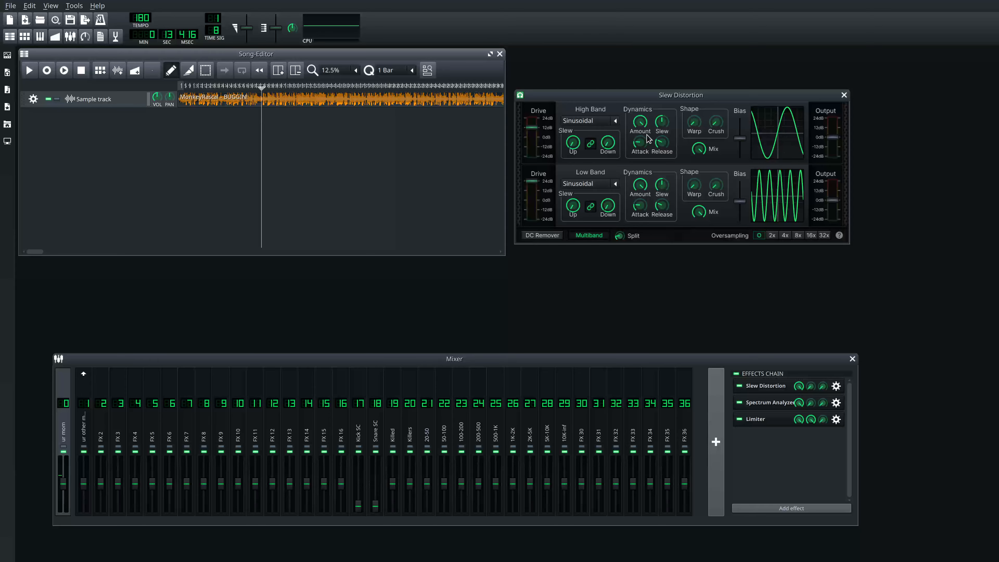
# Reset the low band's Drive to its default and turn off Multiband.
pyautogui.click(661, 142)
pyautogui.moveTo(663, 143); pyautogui.dragTo(660, 147)
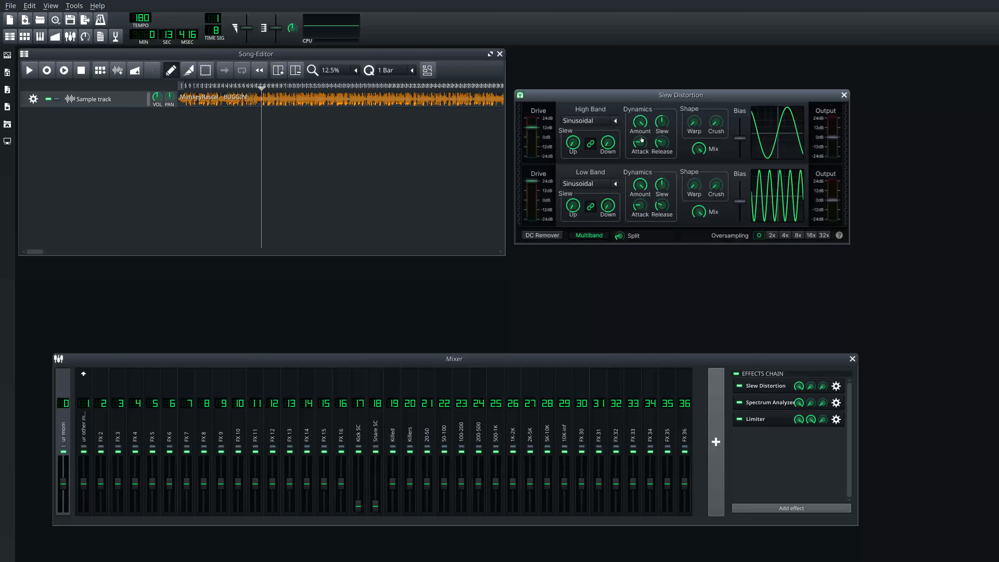
pyautogui.middleClick(536, 182)
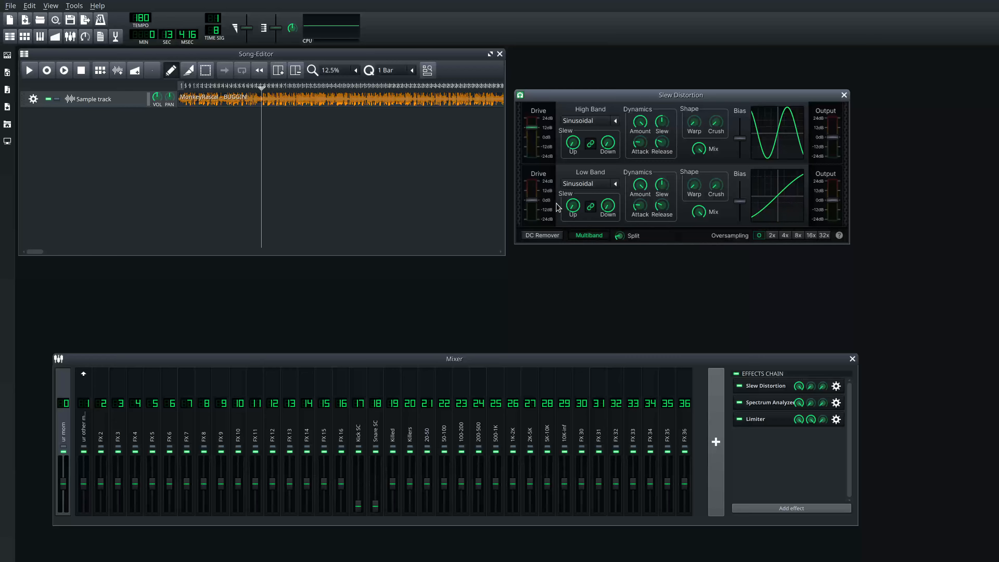
pyautogui.click(589, 236)
# Audition the song with the high band's Drive raised to about 18 dB and its dynamics Attack and Release lowered.
pyautogui.click(403, 200)
pyautogui.press('space')
pyautogui.moveTo(532, 128); pyautogui.dragTo(532, 122)
pyautogui.moveTo(639, 143); pyautogui.dragTo(661, 155)
pyautogui.click(388, 145)
pyautogui.press('space')
pyautogui.press('space')
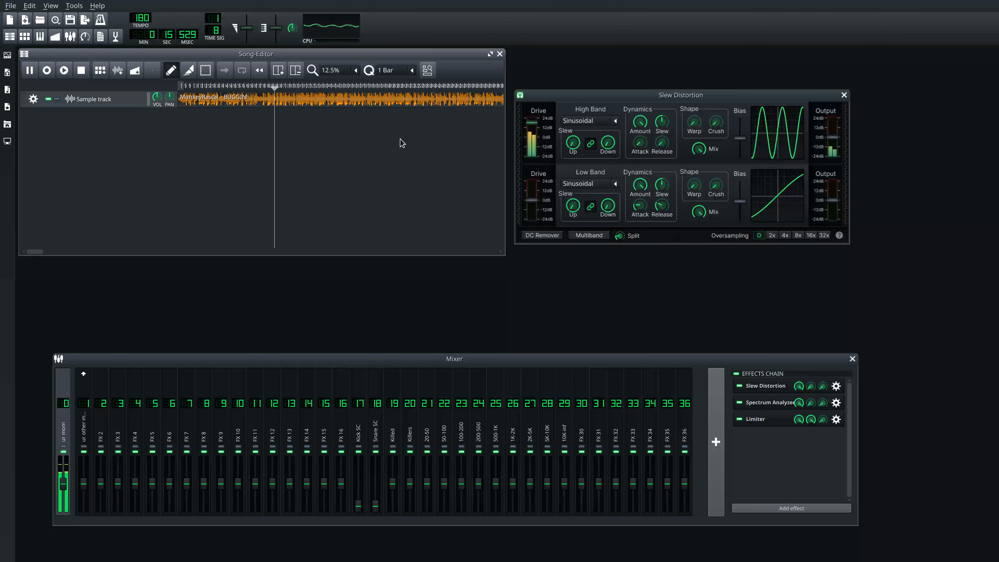
pyautogui.press('space')
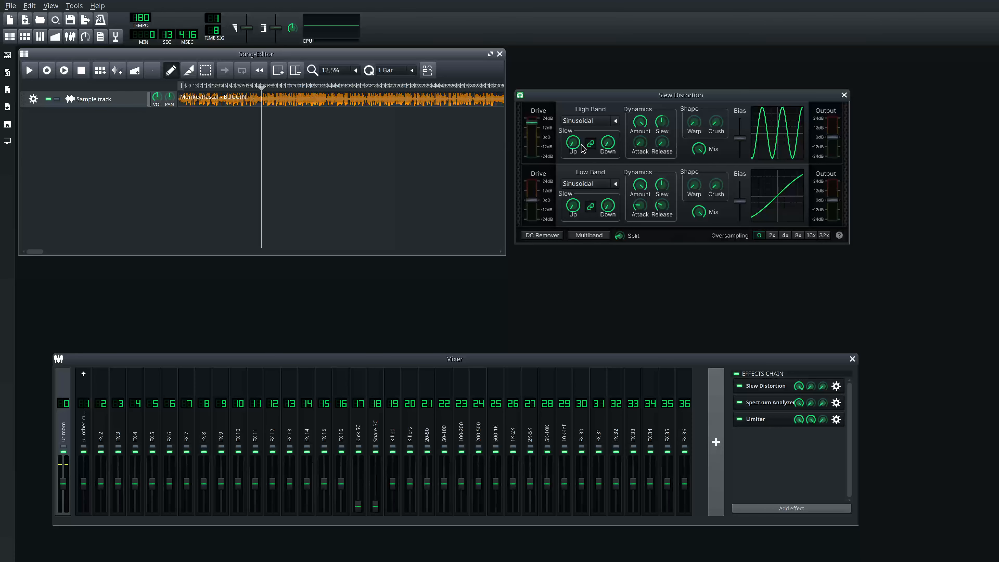
# Play the song while raising the high band's dynamics Release, and stop playback.
pyautogui.press('space')
pyautogui.moveTo(662, 142); pyautogui.dragTo(668, 78)
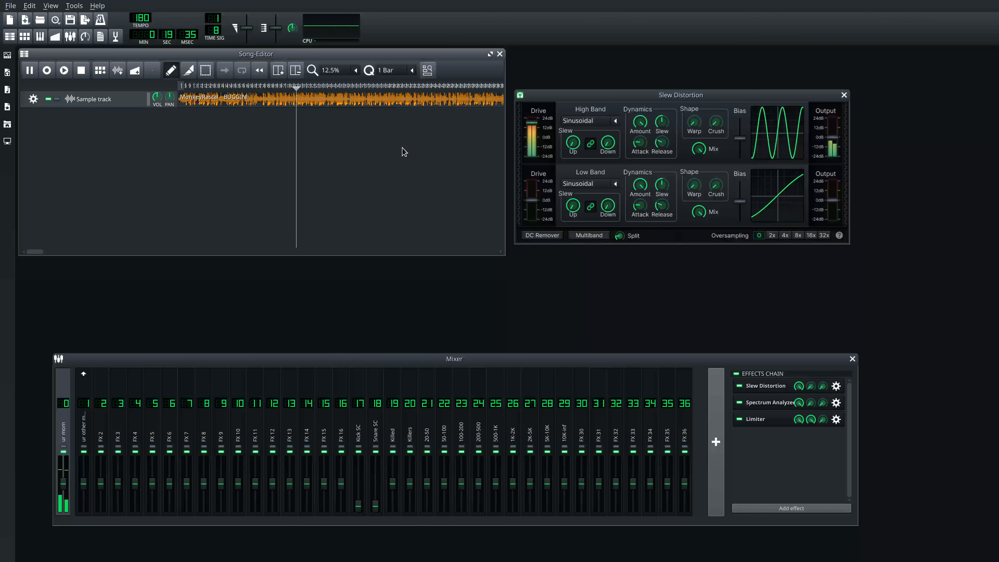
pyautogui.press('space')
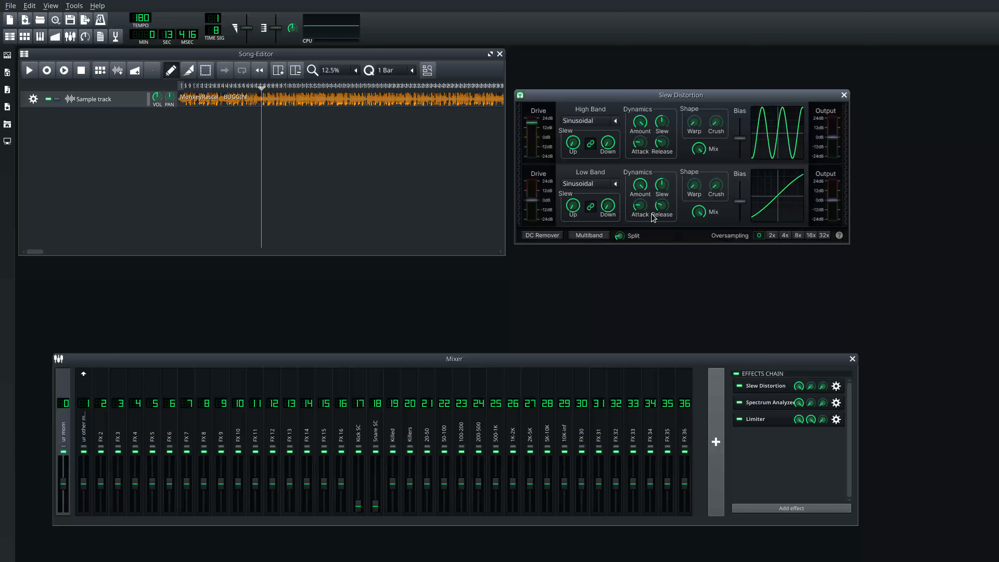
# Reset the high band's Drive to its default and set its distortion type to Hard Clip.
pyautogui.click(424, 184)
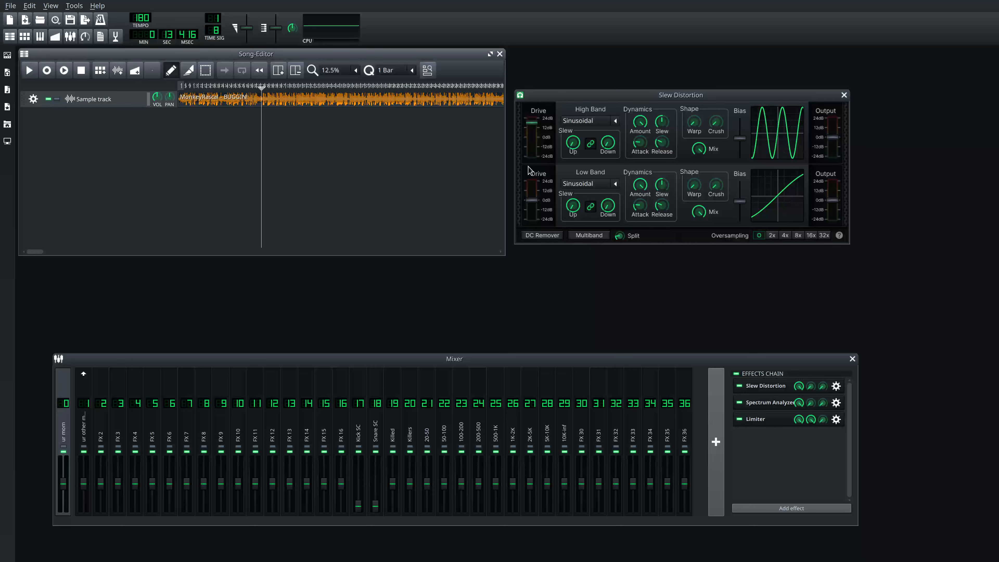
pyautogui.click(539, 127)
pyautogui.click(615, 121)
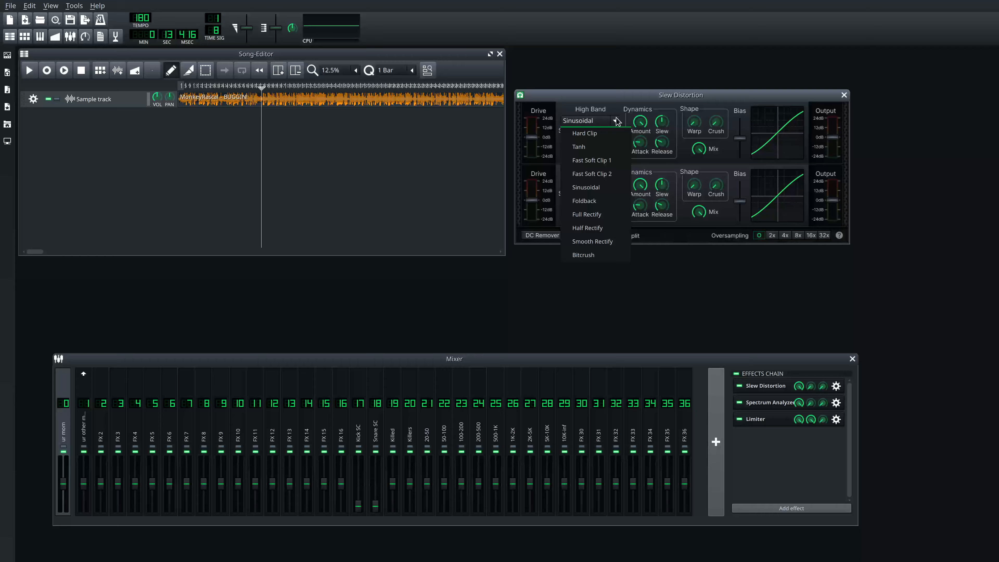
pyautogui.click(602, 135)
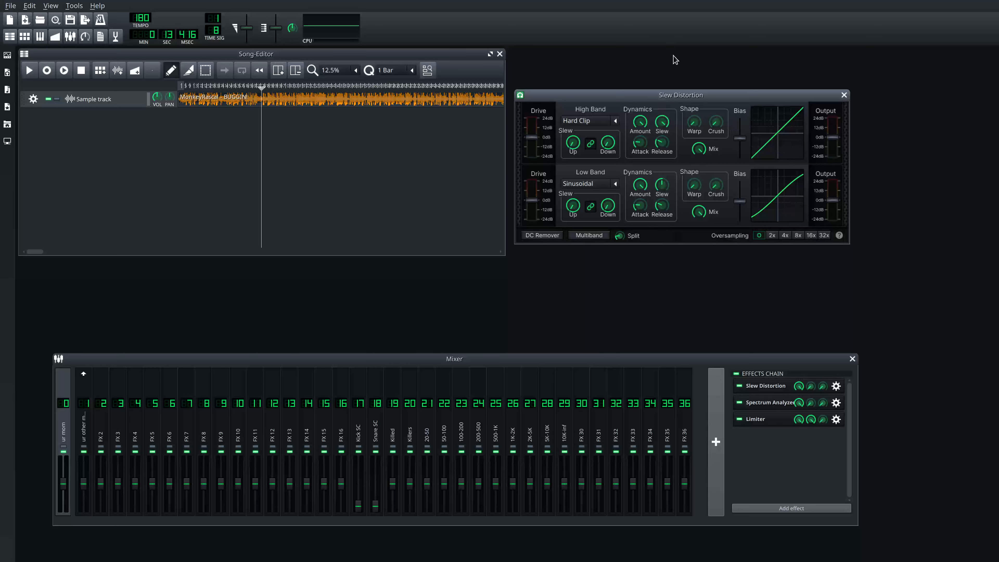
# Sweep the high band's dynamics Slew down and up, leaving it at maximum.
pyautogui.click(478, 130)
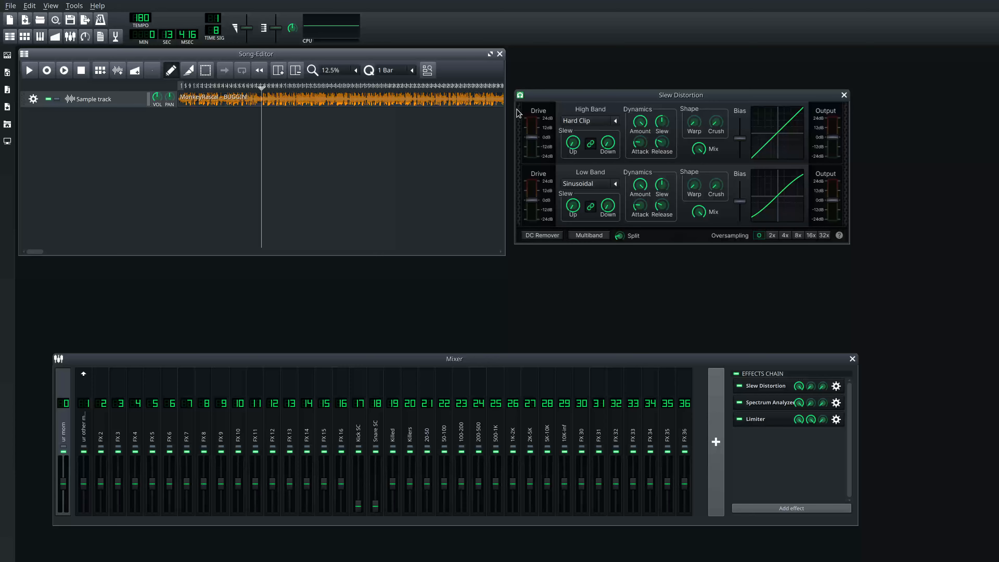
pyautogui.click(665, 122)
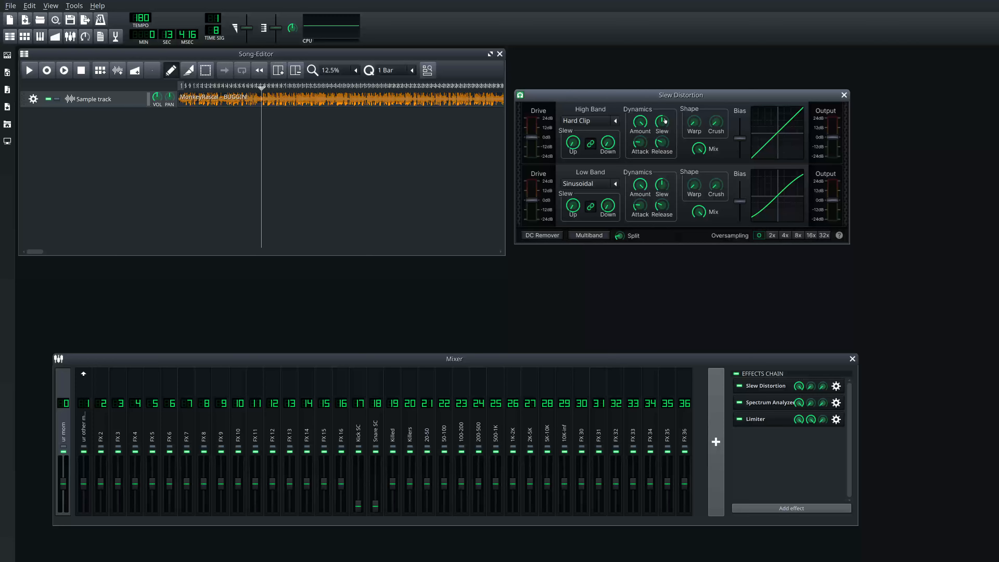
pyautogui.moveTo(665, 121); pyautogui.dragTo(661, 115)
pyautogui.moveTo(660, 121); pyautogui.dragTo(668, 152)
pyautogui.moveTo(667, 125); pyautogui.dragTo(666, 58)
# Play the song to hear Hard Clip with maximum dynamics Slew, and stop playback.
pyautogui.click(355, 137)
pyautogui.press('space')
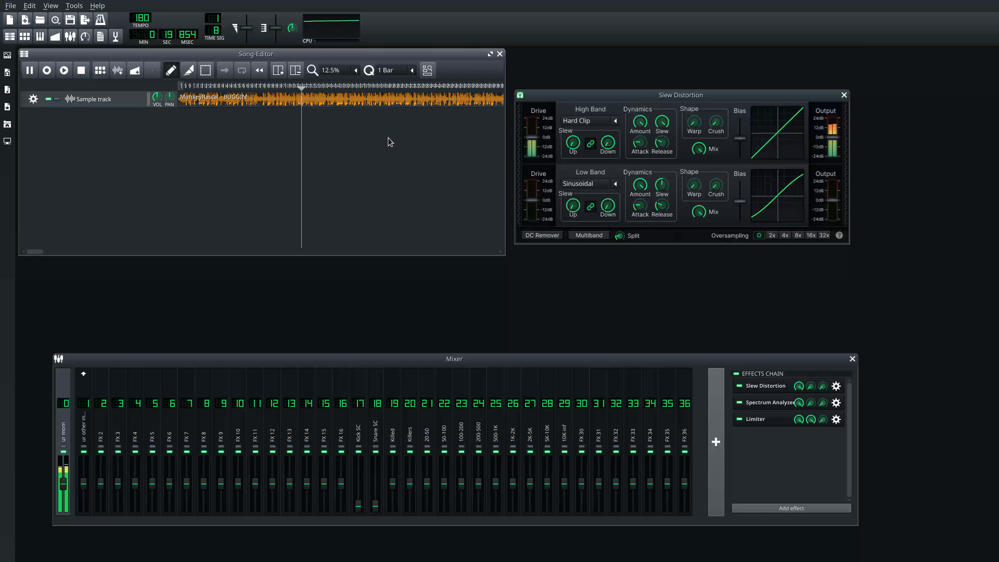
pyautogui.press('space')
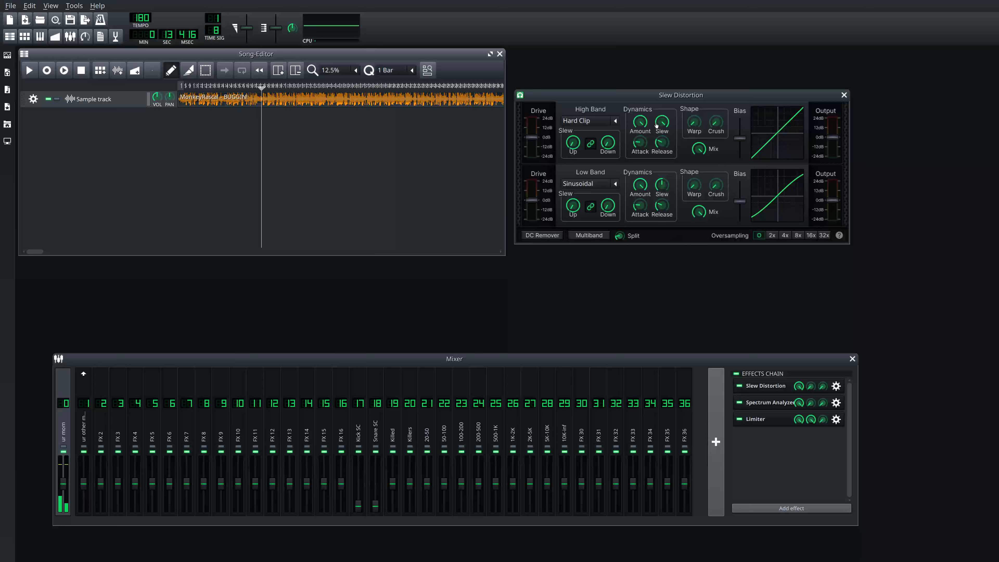
# Set the low band to Hard Clip and audition the song while lowering the high band's dynamics Slew to minimum.
pyautogui.click(607, 143)
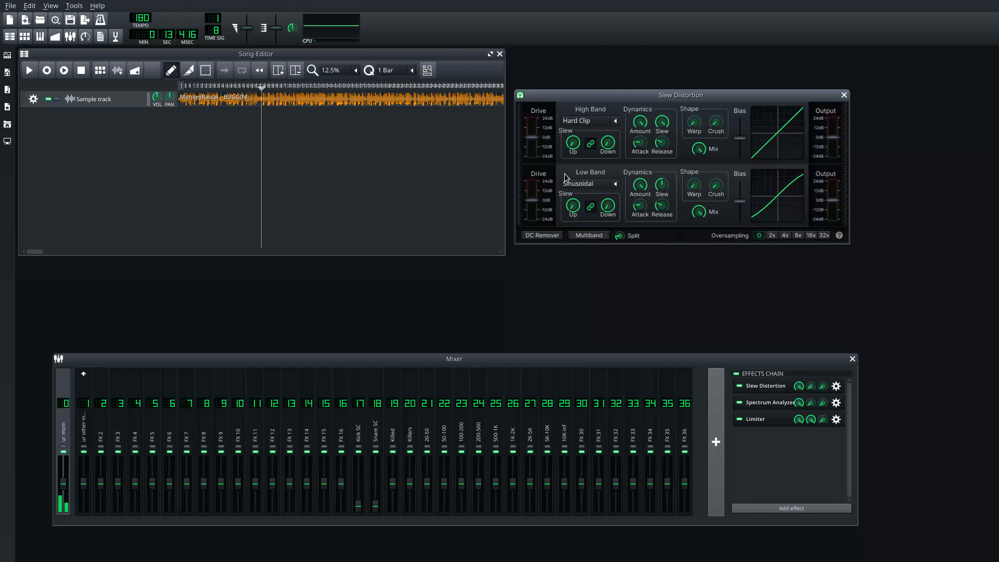
pyautogui.scroll(2, 600, 184)
pyautogui.press('space')
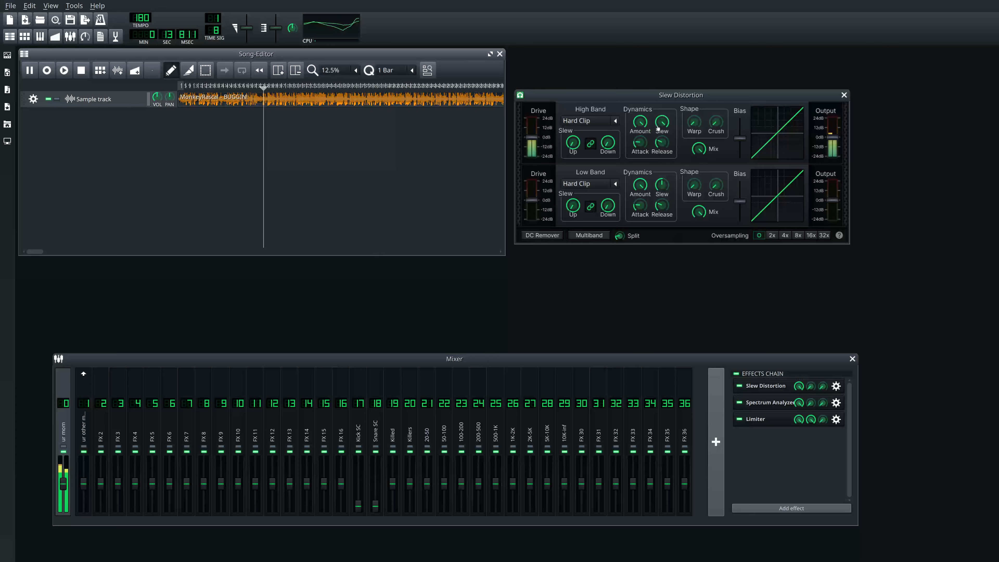
pyautogui.moveTo(648, 156); pyautogui.dragTo(648, 145)
pyautogui.click(467, 153)
pyautogui.press('space')
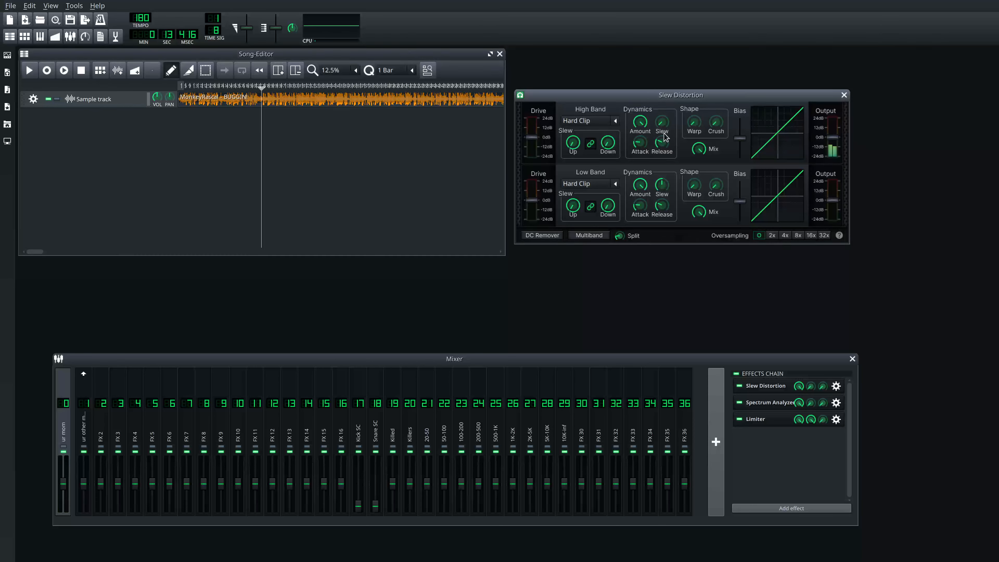
# Lower the high band's linked Slew Up and Down to -96, and raise its dynamics Slew slightly during playback.
pyautogui.moveTo(609, 143); pyautogui.dragTo(597, 325)
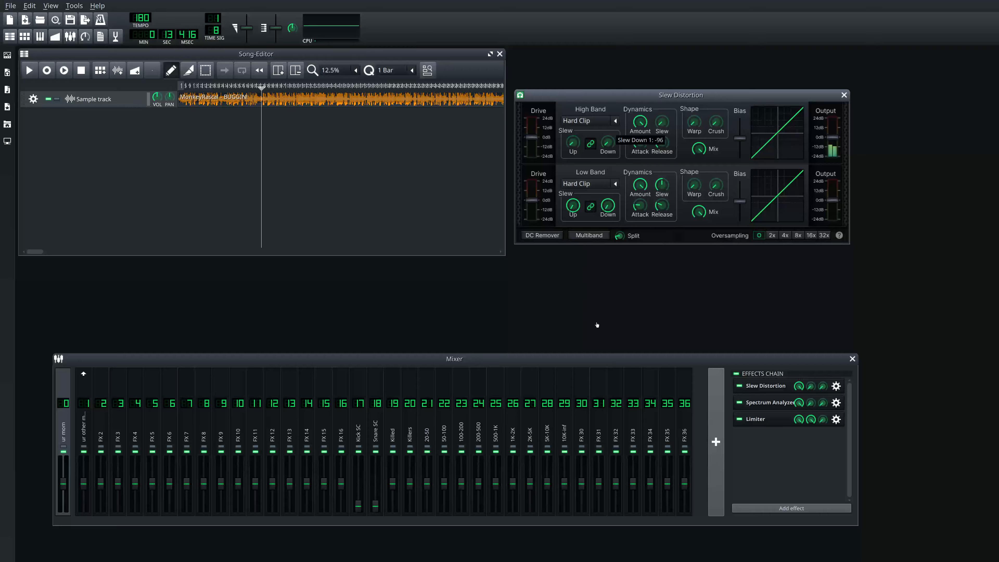
pyautogui.click(374, 165)
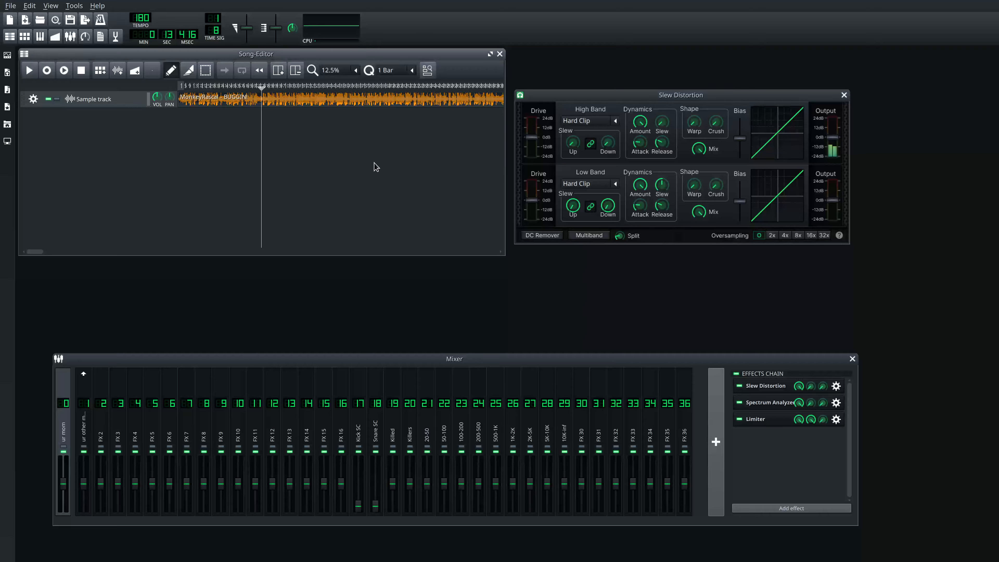
pyautogui.press('space')
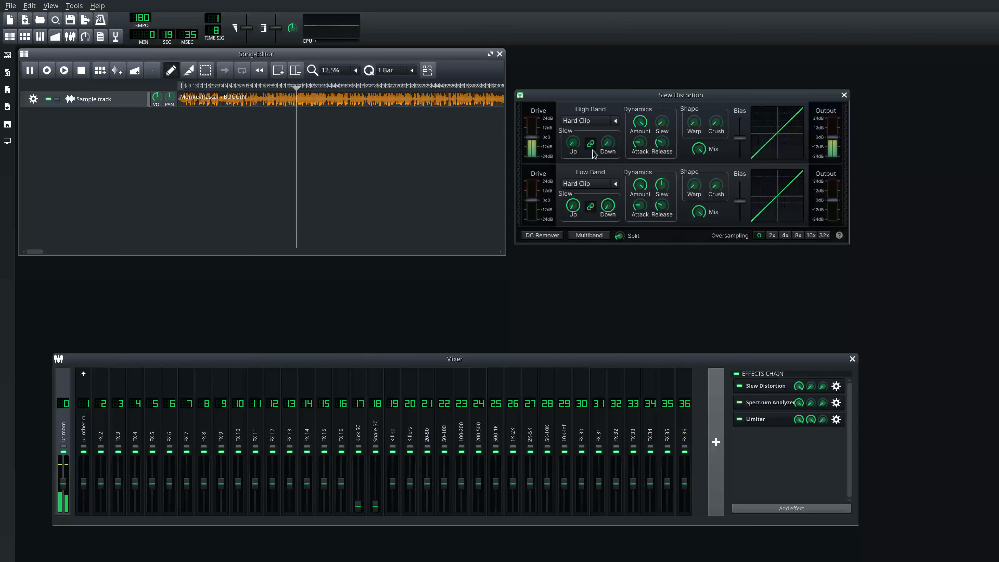
pyautogui.moveTo(667, 122); pyautogui.dragTo(659, 109)
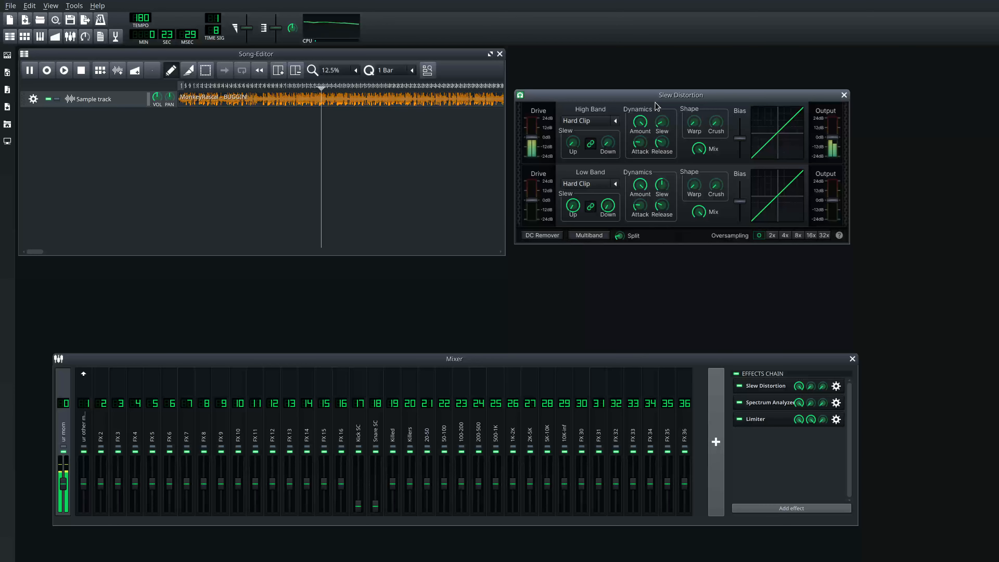
# Set the high band to Sinusoidal with Drive at about 12 dB and dynamics Amount at minimum during playback.
pyautogui.click(605, 122)
pyautogui.click(582, 197)
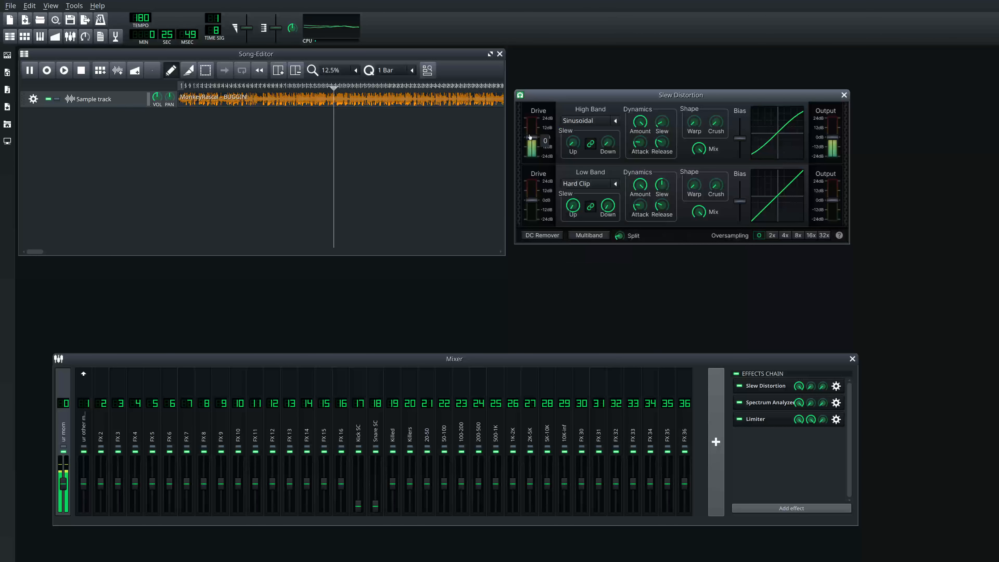
pyautogui.moveTo(531, 137); pyautogui.dragTo(532, 132)
pyautogui.click(464, 150)
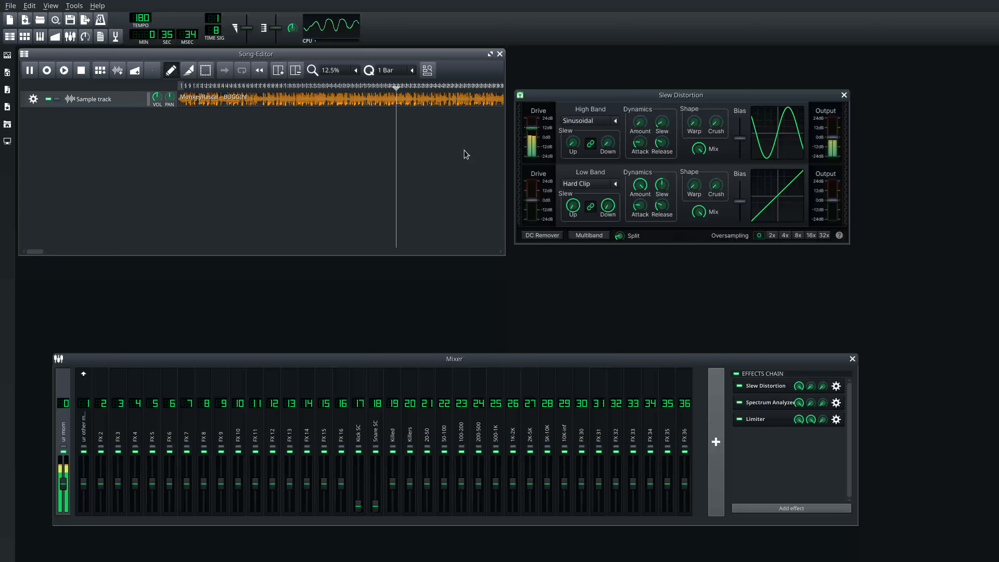
# Raise the high band's linked Slew Up and Down to maximum, stop playback, and reset its dynamics Slew to default.
pyautogui.moveTo(572, 143); pyautogui.dragTo(578, 79)
pyautogui.moveTo(661, 122)
pyautogui.mouseDown()
pyautogui.moveTo(670, 69)
pyautogui.moveTo(654, 148)
pyautogui.moveTo(650, 119)
pyautogui.mouseUp()
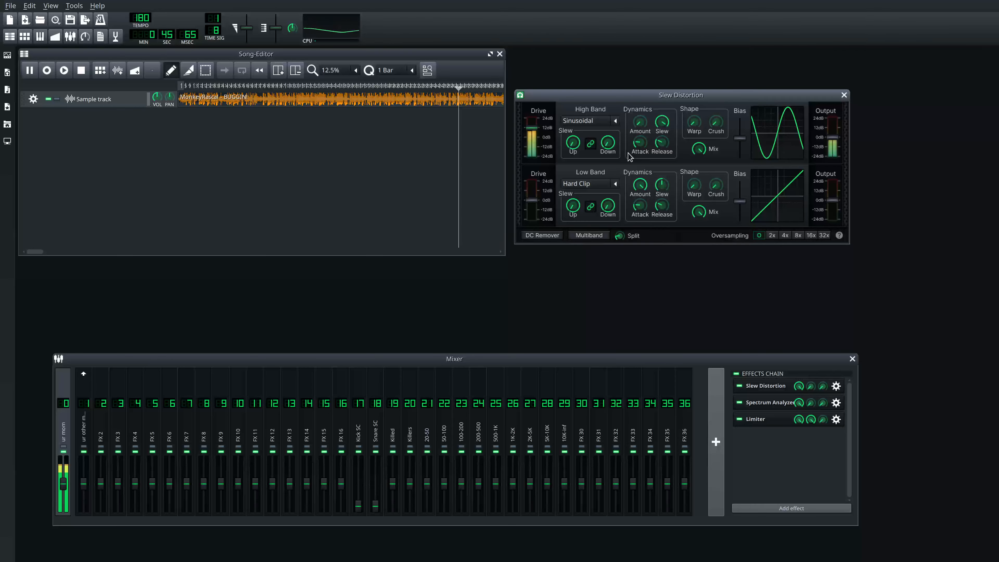
pyautogui.click(439, 149)
pyautogui.press('space')
pyautogui.click(667, 126)
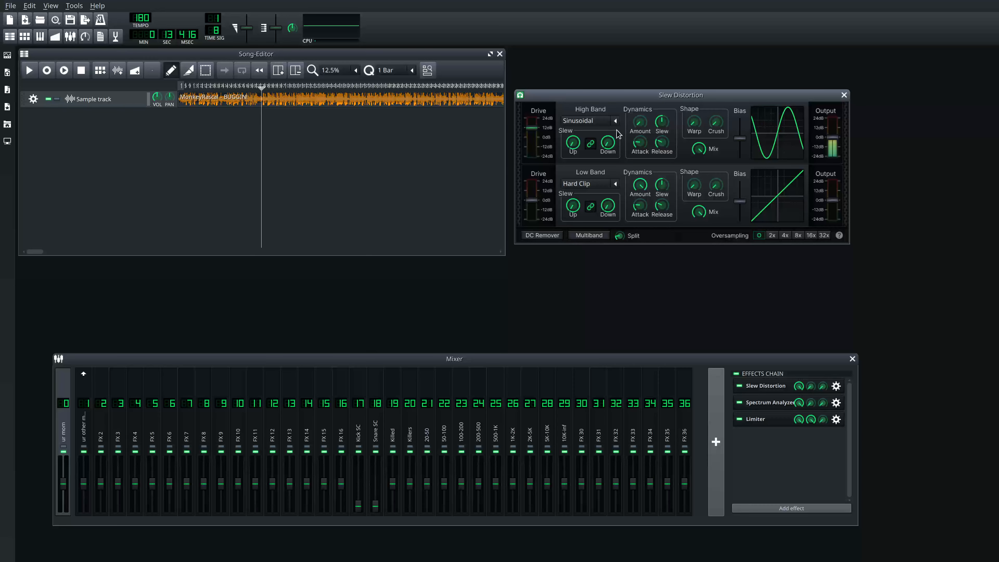
# Switch Oversampling to 32x and back to off.
pyautogui.click(824, 235)
pyautogui.click(760, 235)
pyautogui.click(409, 175)
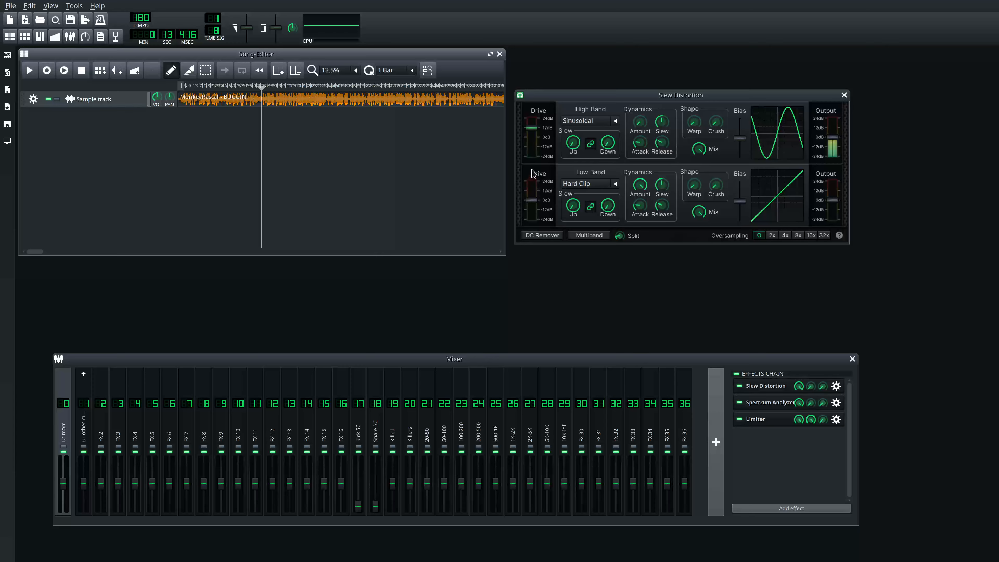
pyautogui.click(518, 191)
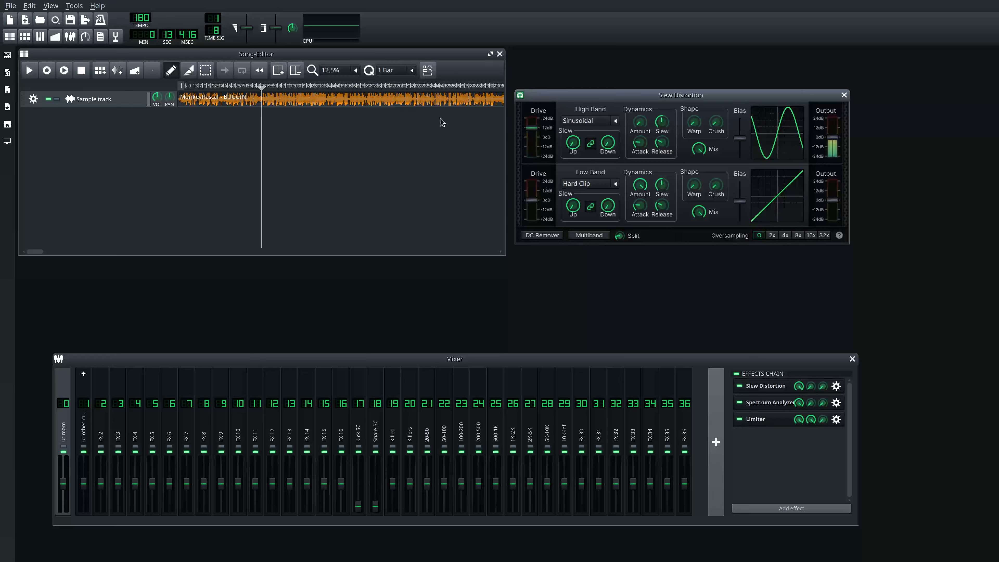
pyautogui.moveTo(578, 97); pyautogui.dragTo(579, 101)
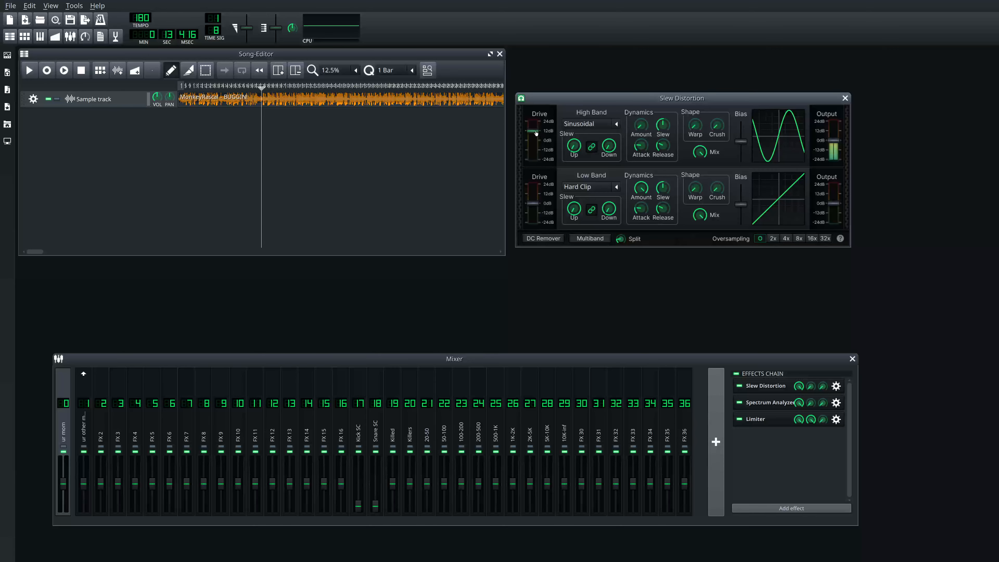
pyautogui.moveTo(536, 134)
pyautogui.moveTo(708, 102); pyautogui.dragTo(715, 90)
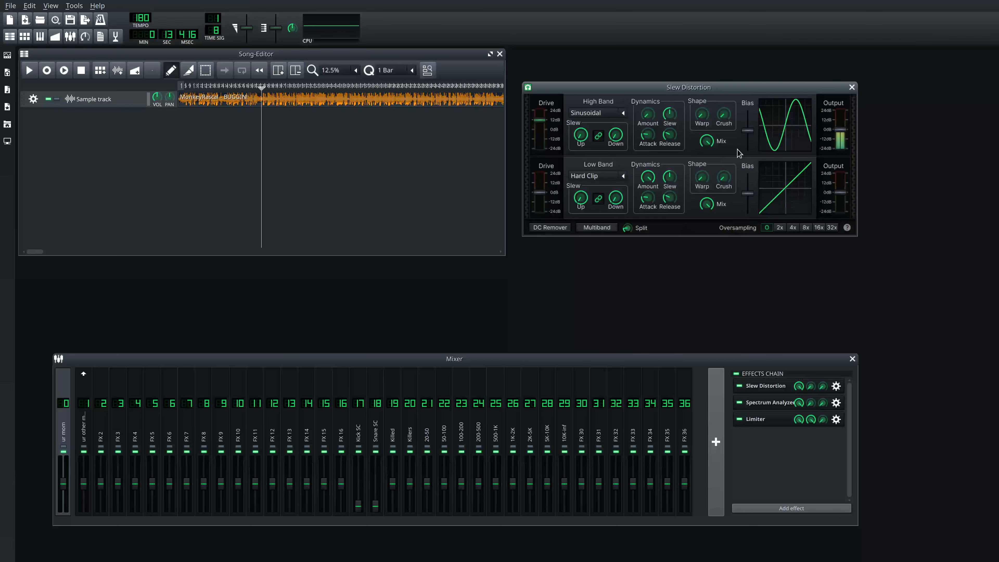
pyautogui.moveTo(764, 90)
pyautogui.mouseDown()
pyautogui.moveTo(743, 74)
pyautogui.moveTo(772, 87)
pyautogui.mouseUp()
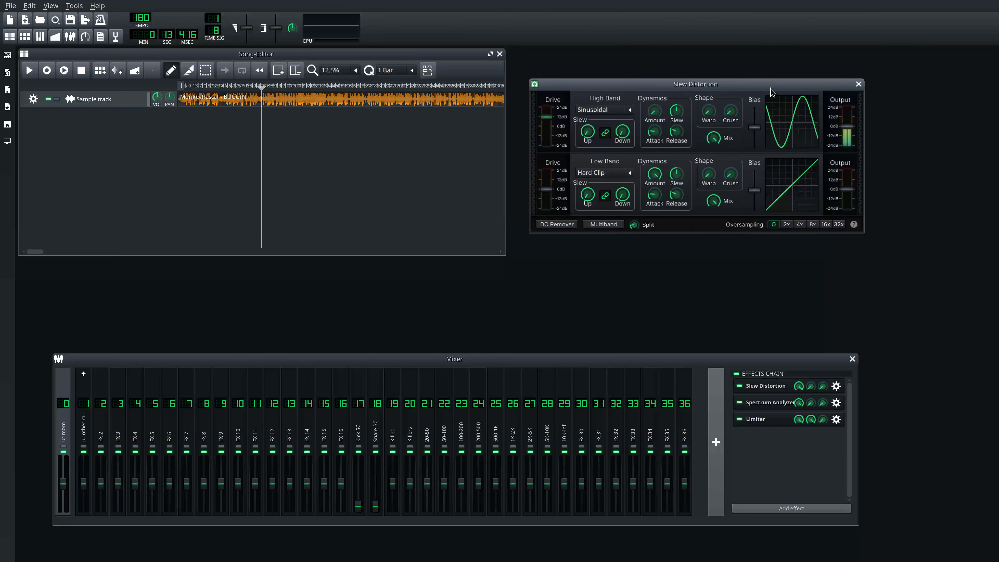
pyautogui.moveTo(667, 86)
pyautogui.mouseDown()
pyautogui.moveTo(483, 86)
pyautogui.moveTo(669, 69)
pyautogui.moveTo(663, 84)
pyautogui.mouseUp()
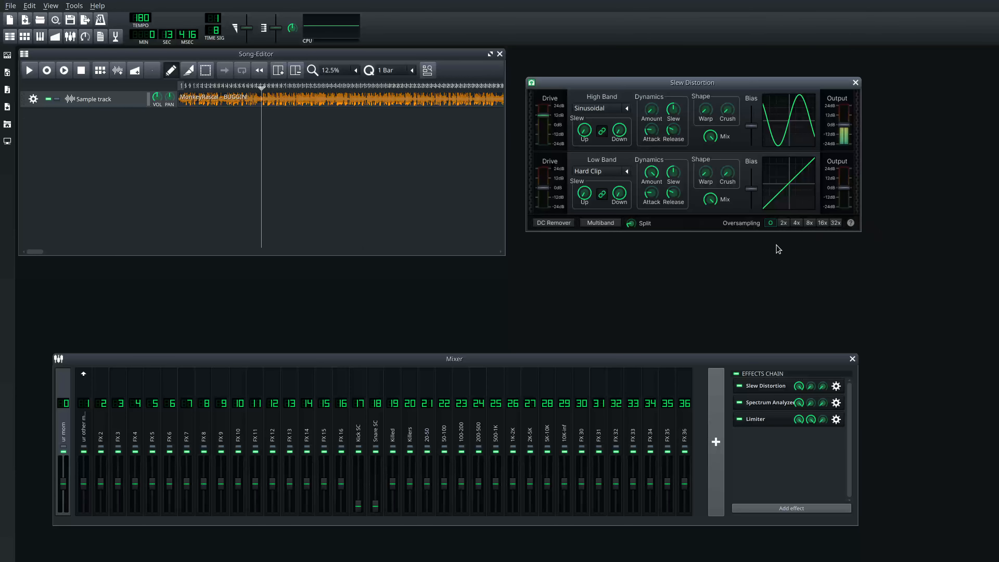
# Move the Mixer window up and try Oversampling at 32x and 2x, ending with it off.
pyautogui.moveTo(692, 362); pyautogui.dragTo(732, 341)
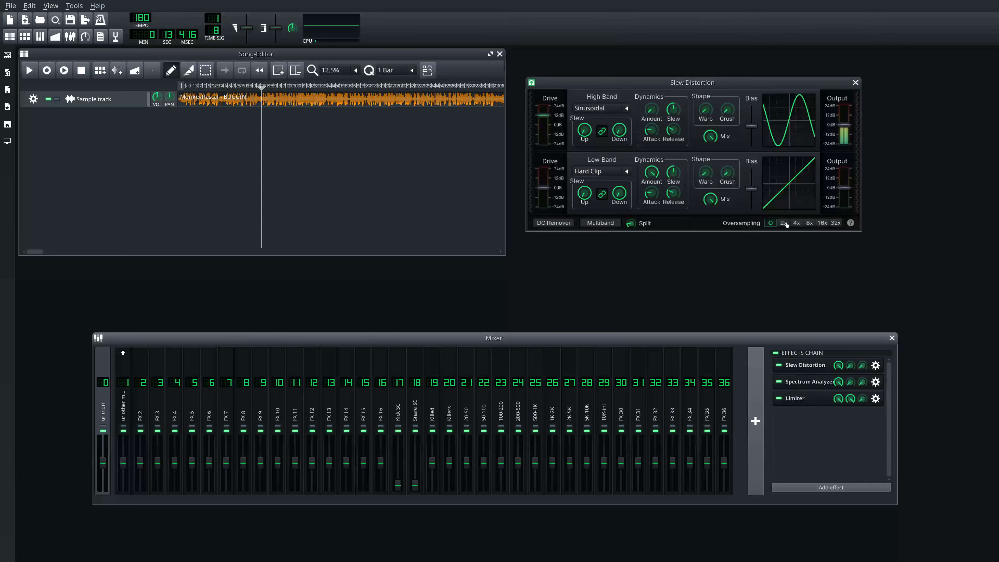
pyautogui.click(837, 223)
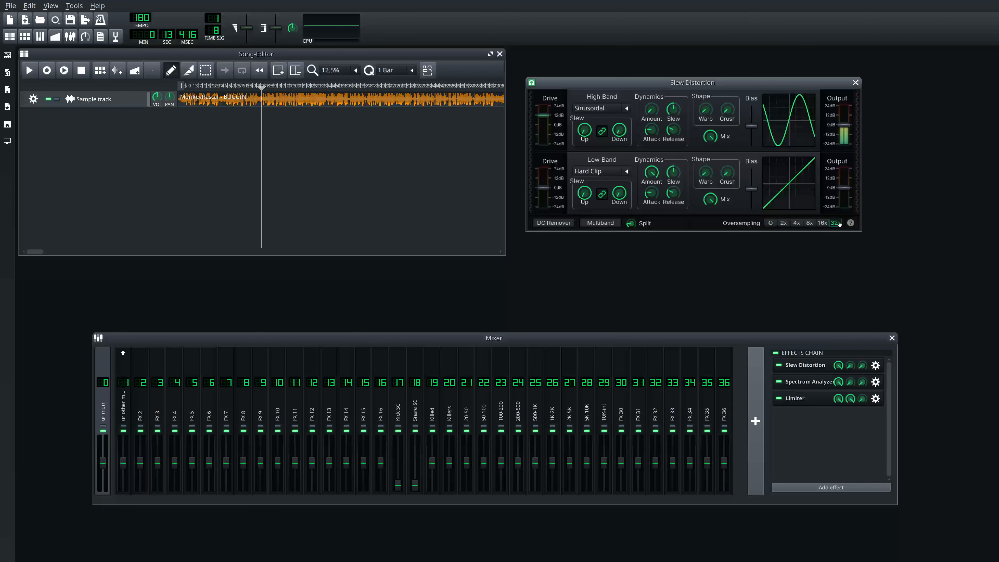
pyautogui.click(771, 223)
pyautogui.click(782, 224)
pyautogui.click(771, 224)
# Mute the Sample track, then add a TripleOscillator instrument track and place its open window over the Song-Editor.
pyautogui.click(50, 99)
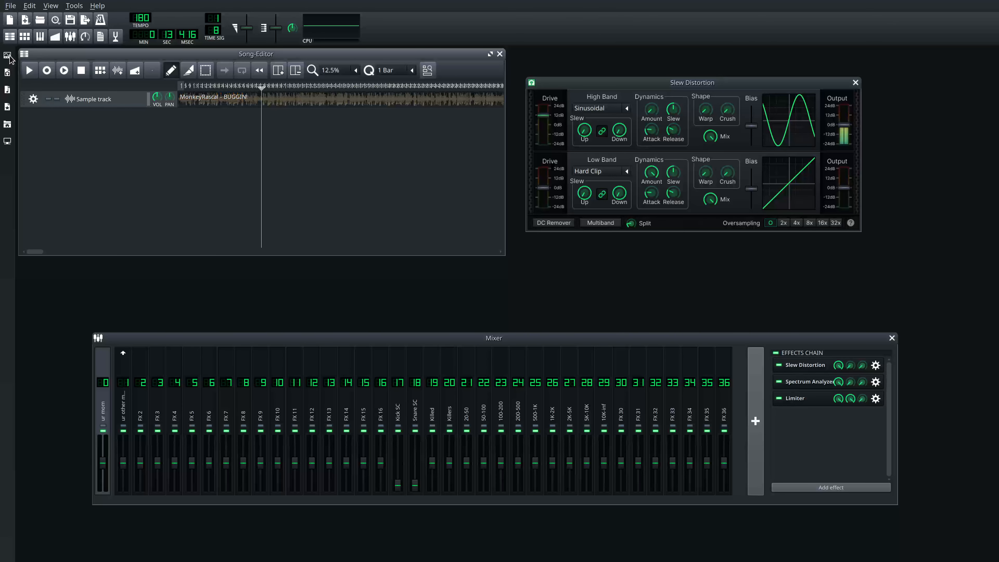
pyautogui.click(7, 55)
pyautogui.moveTo(79, 494); pyautogui.dragTo(315, 219)
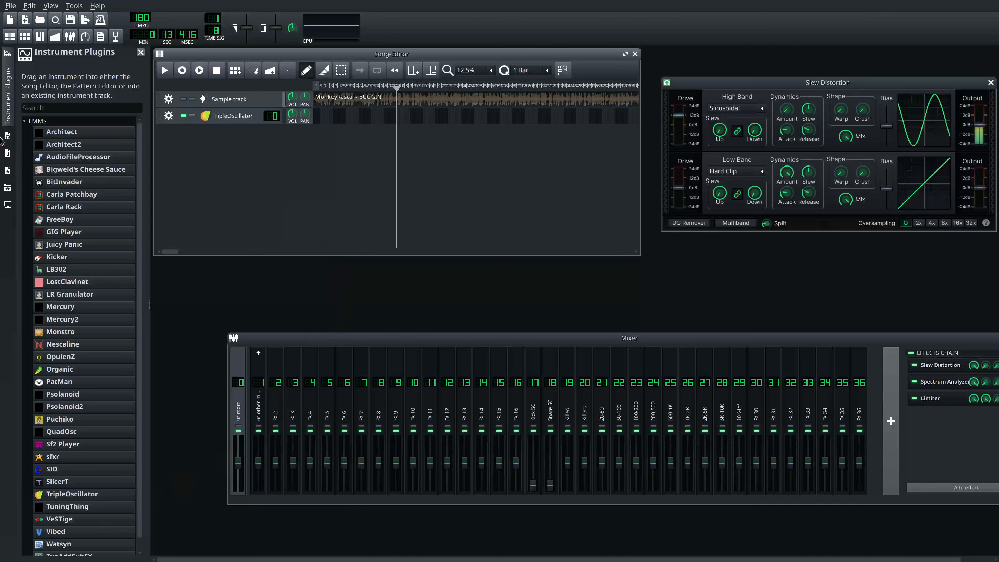
pyautogui.click(5, 119)
pyautogui.click(99, 116)
pyautogui.moveTo(924, 60); pyautogui.dragTo(406, 132)
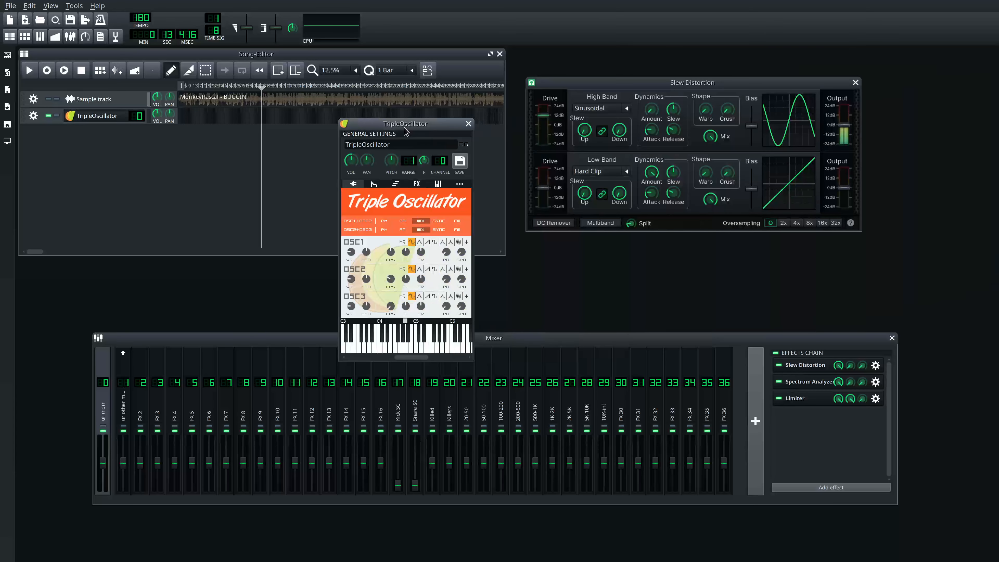
# Lower the master channel's volume fader close to its minimum before playing TripleOscillator.
pyautogui.moveTo(102, 464); pyautogui.dragTo(103, 487)
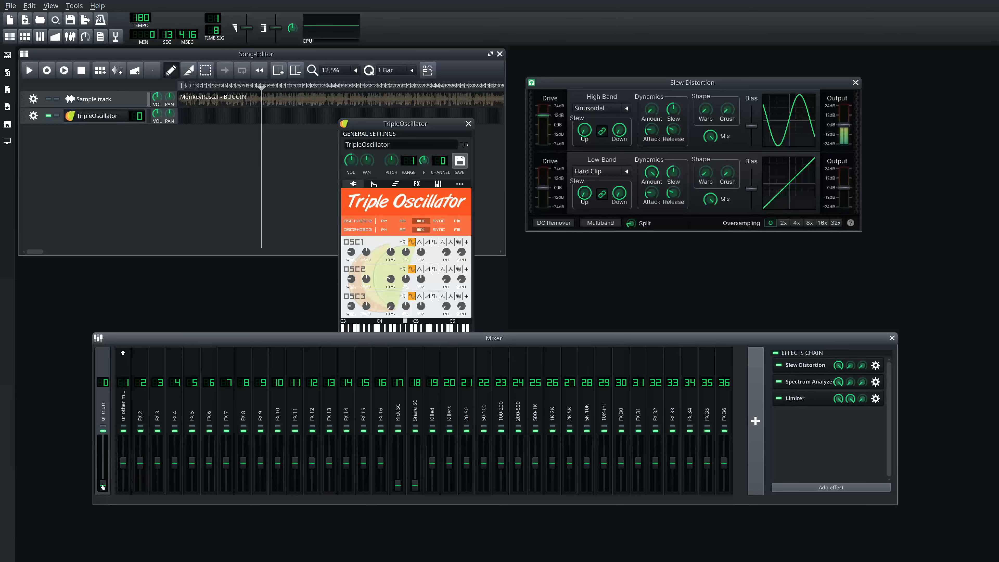
pyautogui.doubleClick(103, 484)
pyautogui.write('1')
pyautogui.press('Return')
pyautogui.click(438, 196)
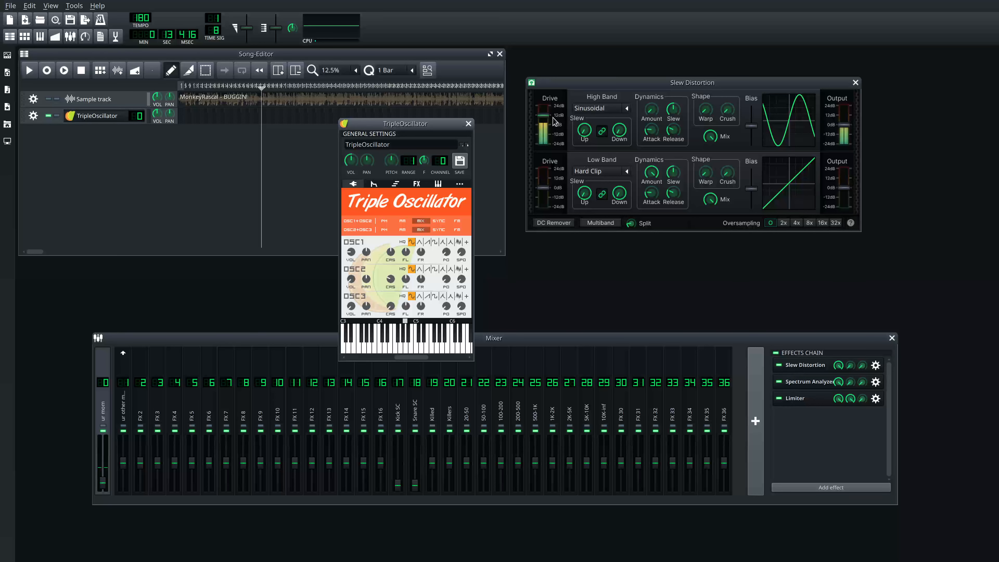
# Audition TripleOscillator with the high band's Drive at about 0 dB and again slightly above 12 dB.
pyautogui.moveTo(545, 115); pyautogui.dragTo(546, 126)
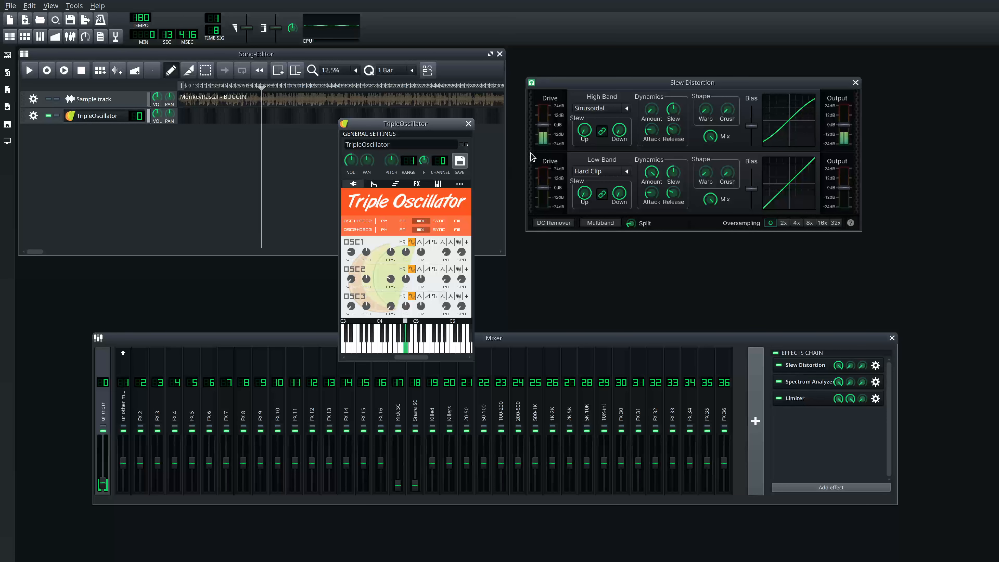
pyautogui.click(546, 125)
pyautogui.moveTo(545, 126); pyautogui.dragTo(547, 114)
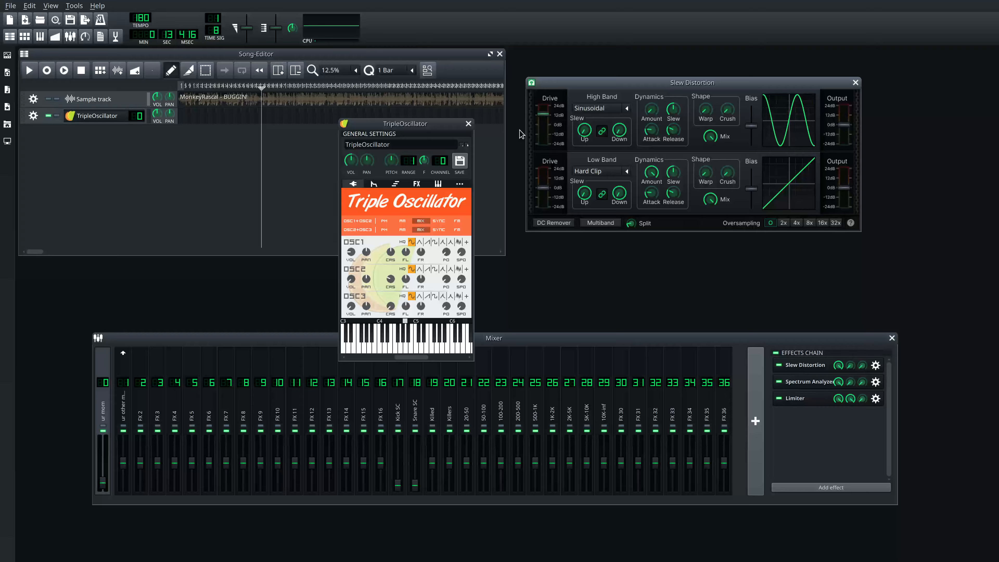
pyautogui.click(448, 203)
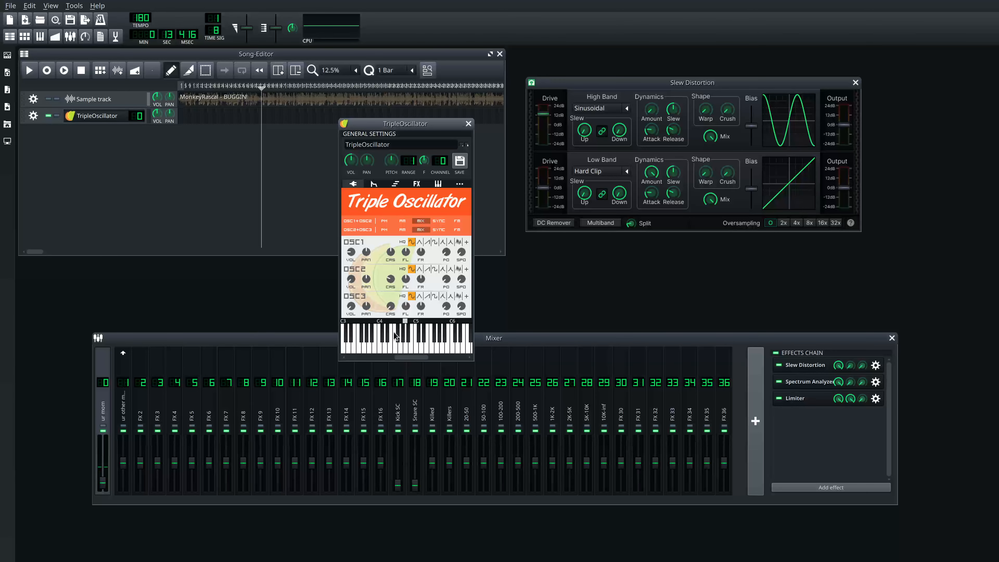
pyautogui.click(371, 332)
pyautogui.moveTo(411, 359); pyautogui.dragTo(408, 360)
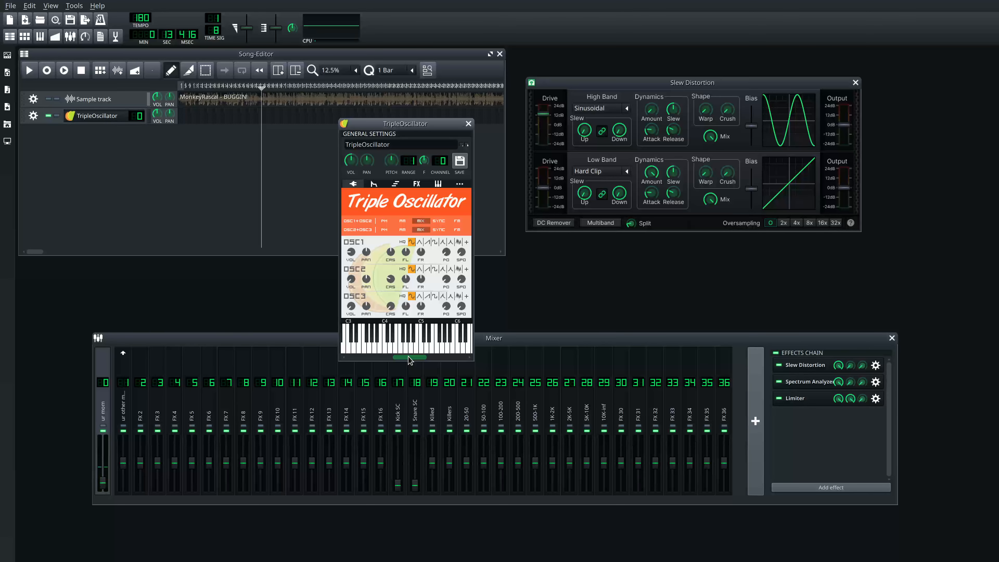
# Set the master channel's volume to 5.
pyautogui.doubleClick(103, 483)
pyautogui.write('5')
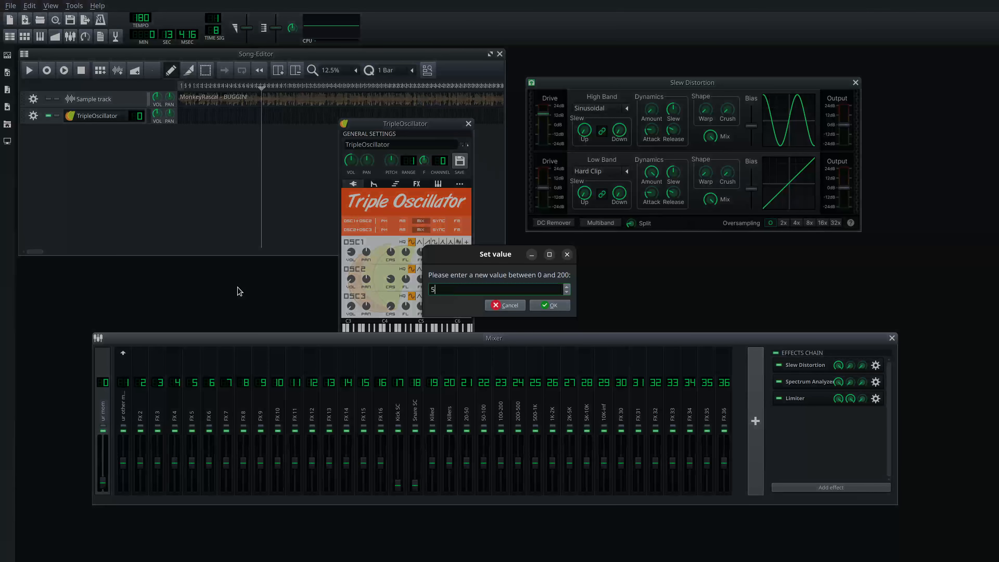
pyautogui.press('Return')
pyautogui.click(434, 213)
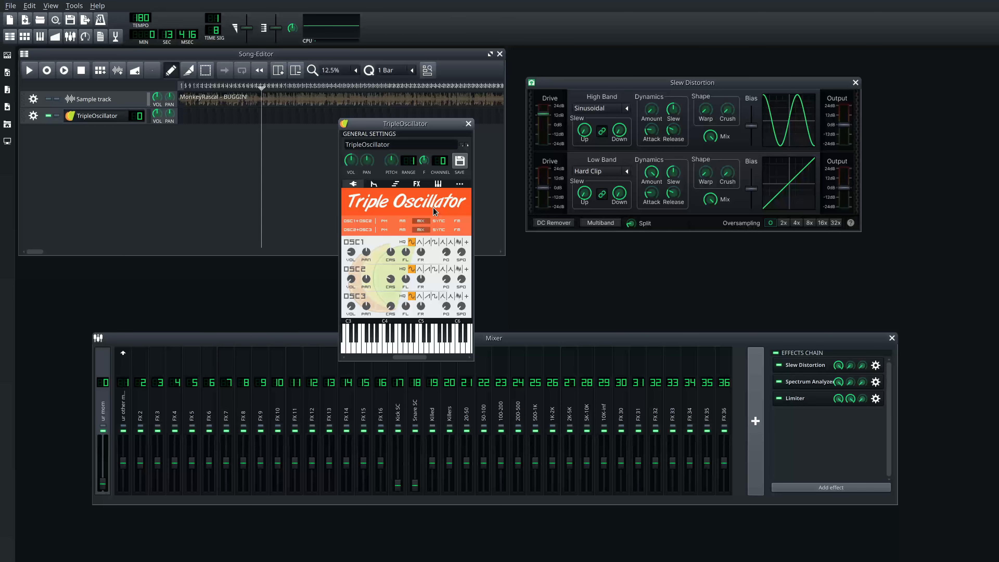
pyautogui.doubleClick(102, 483)
pyautogui.press('Return')
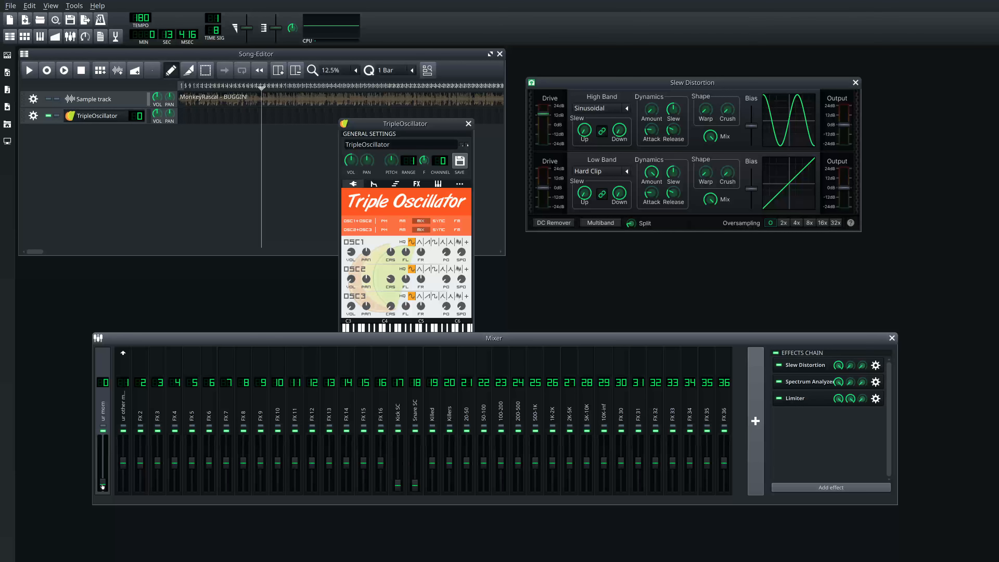
# Lower TripleOscillator's base note to a key between C1 and C2.
pyautogui.click(417, 201)
pyautogui.moveTo(398, 358); pyautogui.dragTo(370, 358)
pyautogui.moveTo(410, 321); pyautogui.dragTo(384, 321)
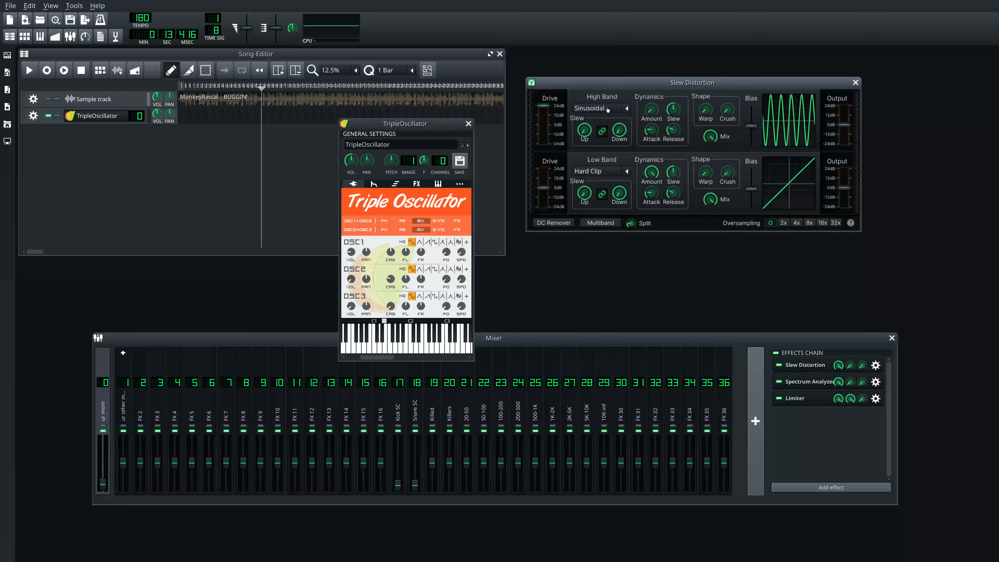
# Set the high band's distortion type to Tanh.
pyautogui.click(626, 109)
pyautogui.click(602, 137)
pyautogui.click(409, 220)
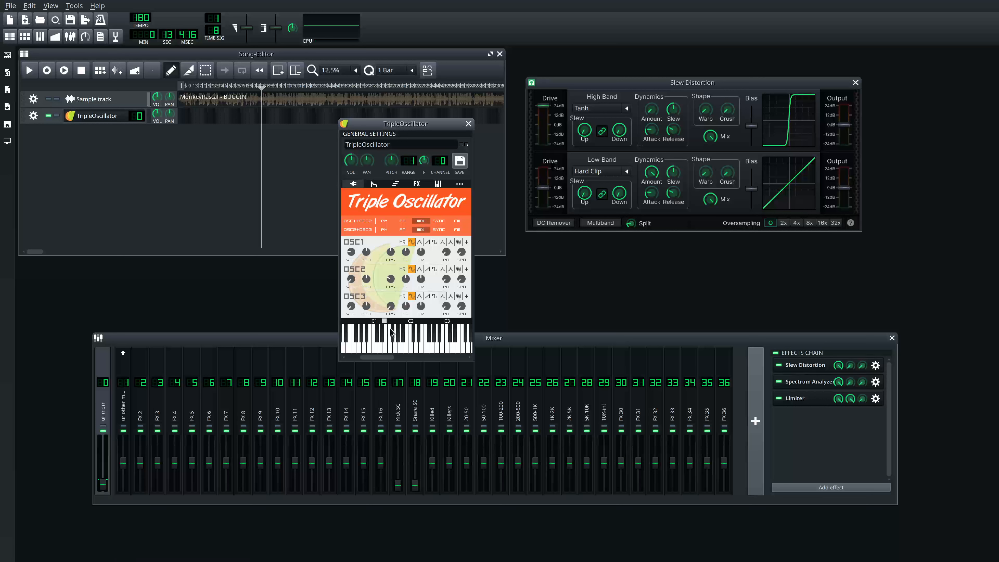
# Raise TripleOscillator's base note to just below C2 and move the Slew Distortion window down beside the instrument window.
pyautogui.moveTo(394, 321); pyautogui.dragTo(403, 321)
pyautogui.moveTo(574, 83); pyautogui.dragTo(534, 163)
pyautogui.click(421, 125)
pyautogui.moveTo(421, 125); pyautogui.dragTo(422, 122)
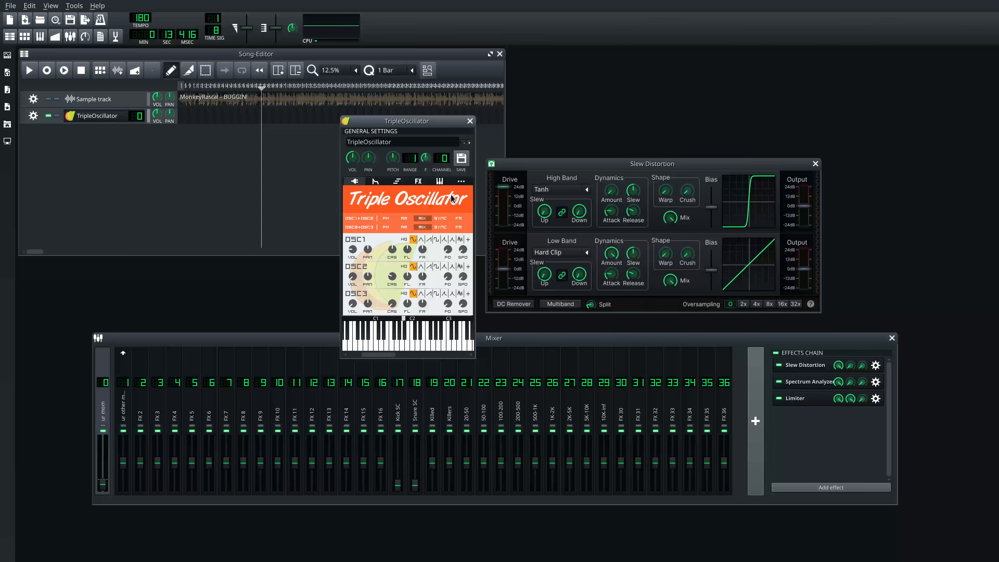
# Audition TripleOscillator through the Tanh distortion with Oversampling at 32x and again with it off.
pyautogui.click(795, 304)
pyautogui.click(434, 209)
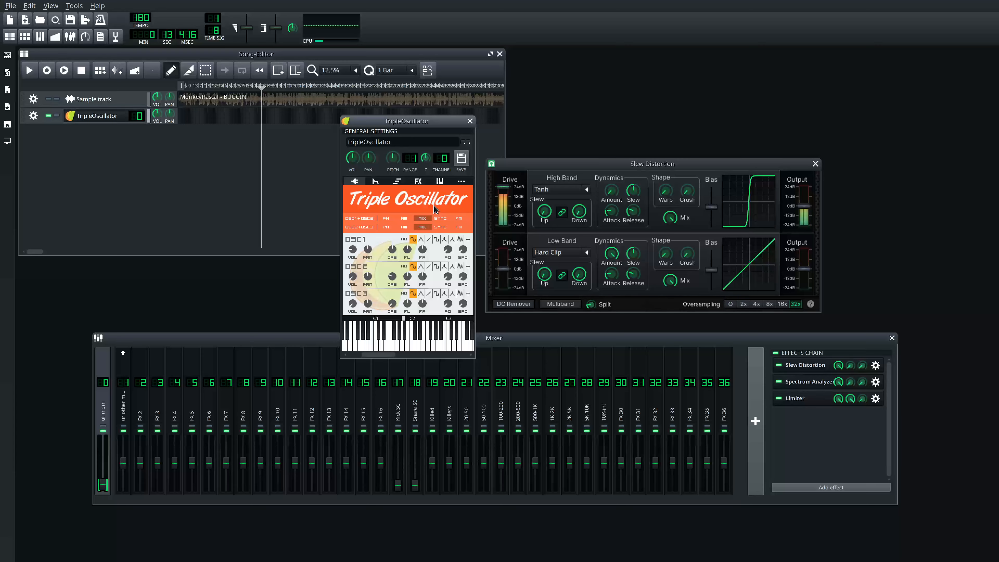
pyautogui.click(730, 304)
pyautogui.click(425, 202)
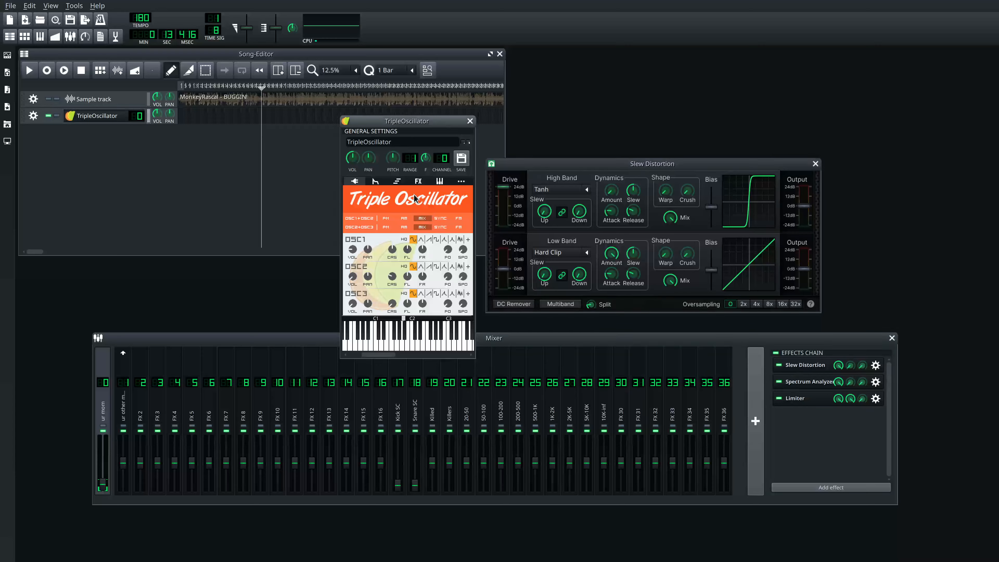
# Compare Oversampling at 32x and off again, raising TripleOscillator's base note to a key between C2 and C3.
pyautogui.click(795, 304)
pyautogui.click(416, 197)
pyautogui.moveTo(405, 317); pyautogui.dragTo(428, 317)
pyautogui.click(726, 303)
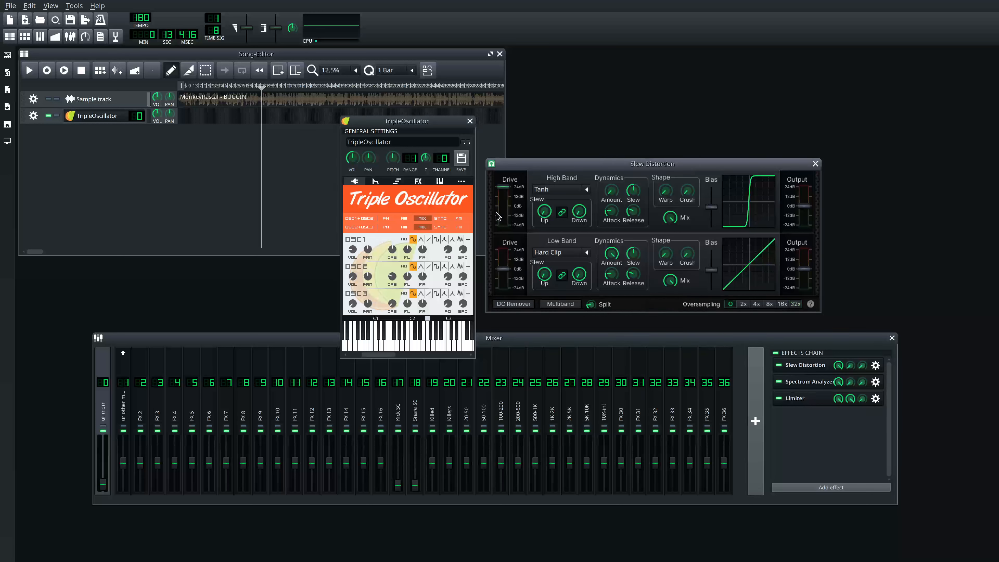
pyautogui.click(446, 201)
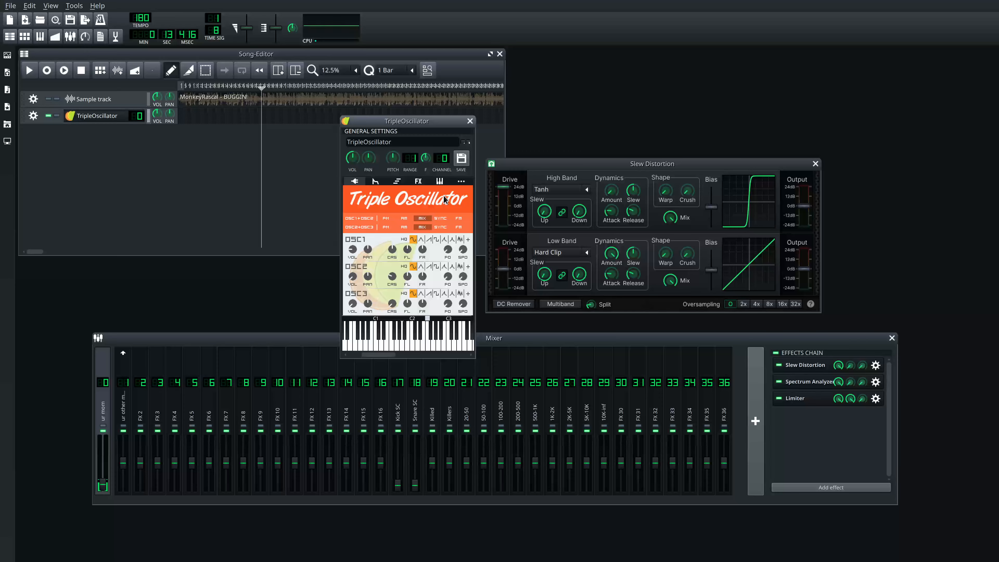
# Audition Oversampling at 32x, slightly raise Slew Distortion's middle knob in the effects chain, and turn Oversampling off.
pyautogui.click(795, 304)
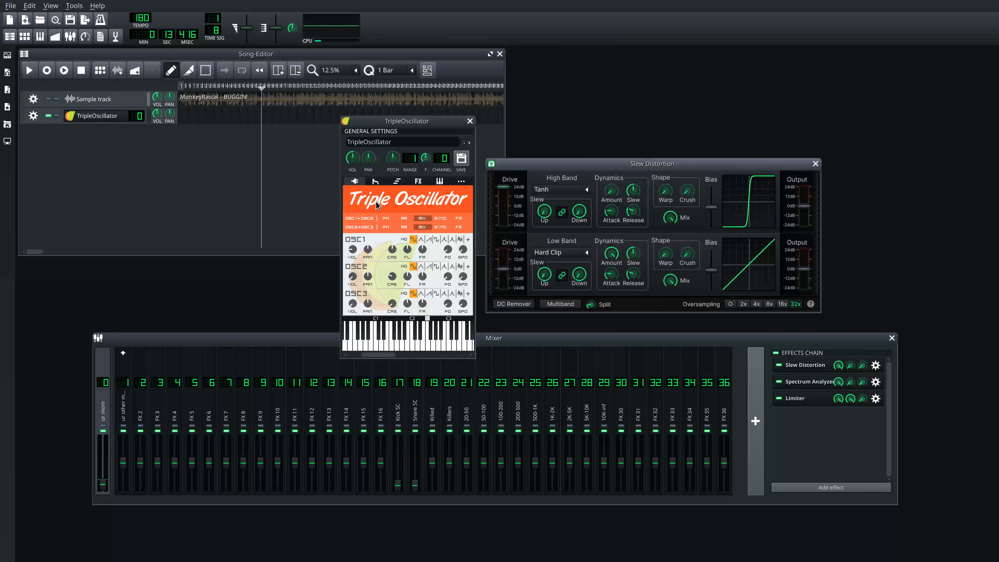
pyautogui.click(381, 199)
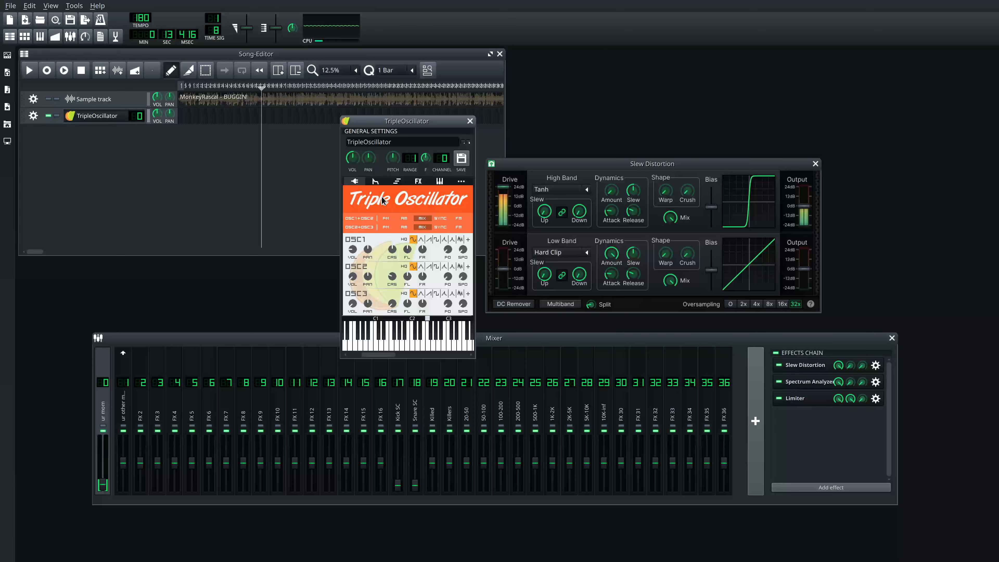
pyautogui.click(846, 361)
pyautogui.click(730, 304)
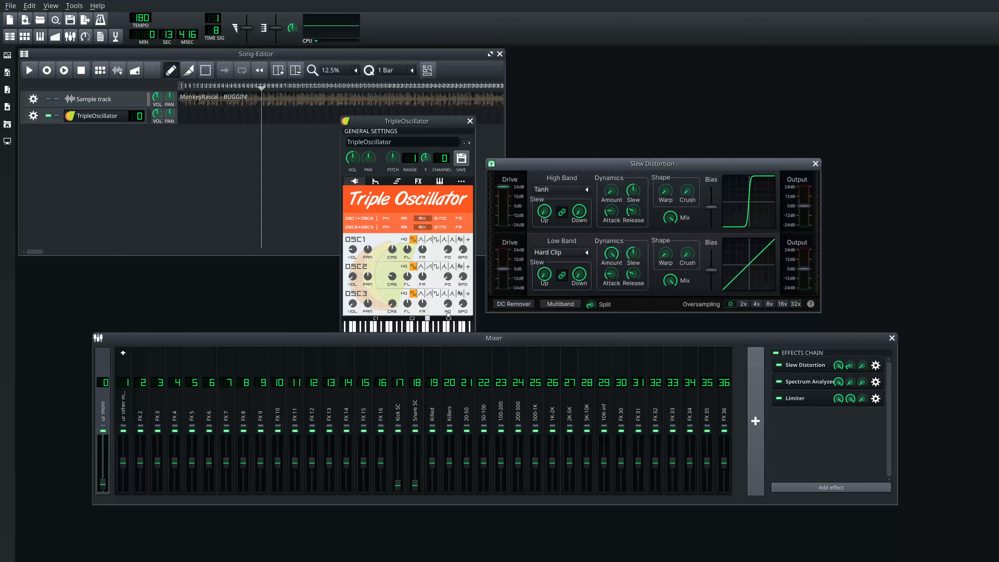
pyautogui.click(388, 200)
# Set the high band's distortion type to Sinusoidal and Oversampling to 32x.
pyautogui.click(588, 191)
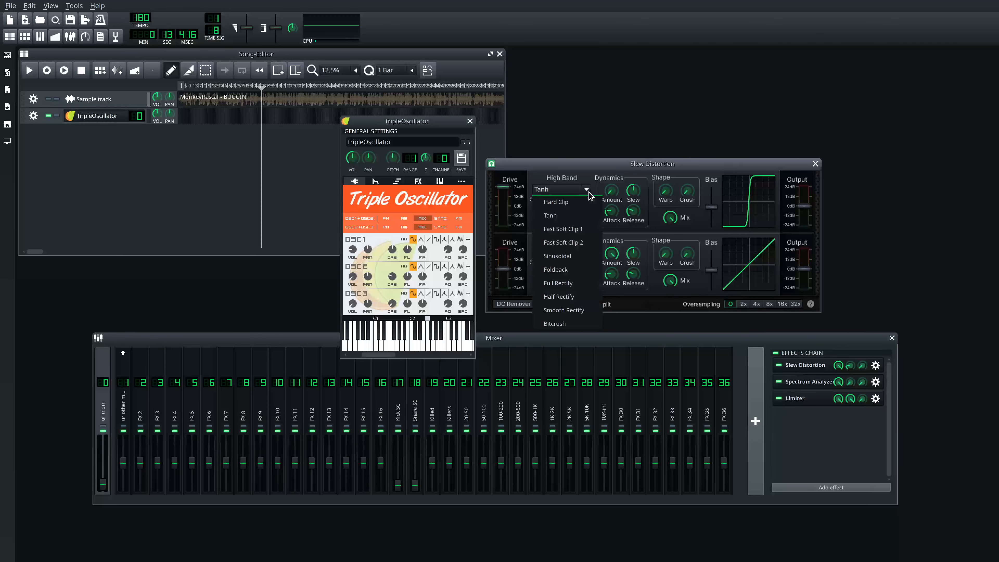
pyautogui.click(562, 258)
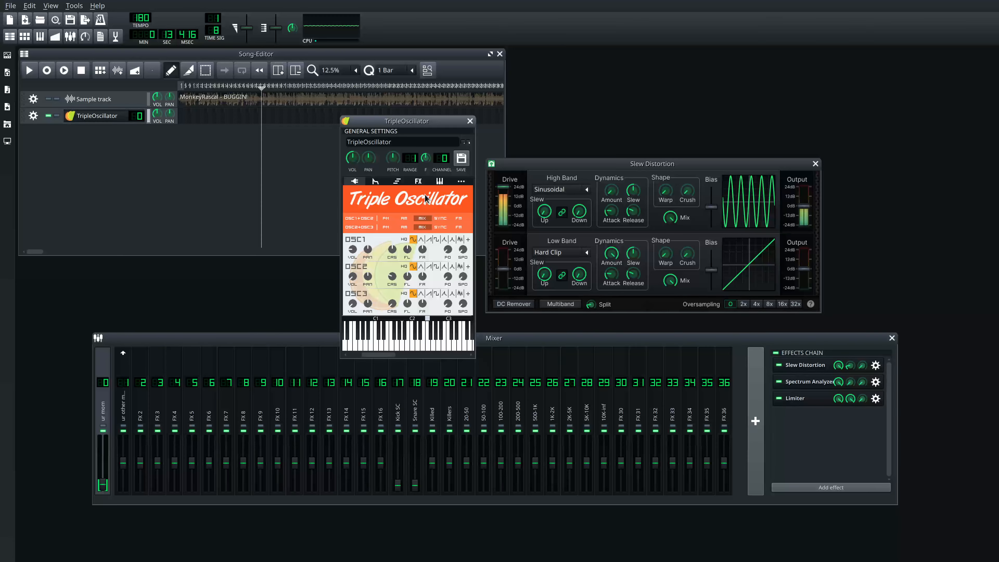
pyautogui.click(795, 304)
pyautogui.click(457, 203)
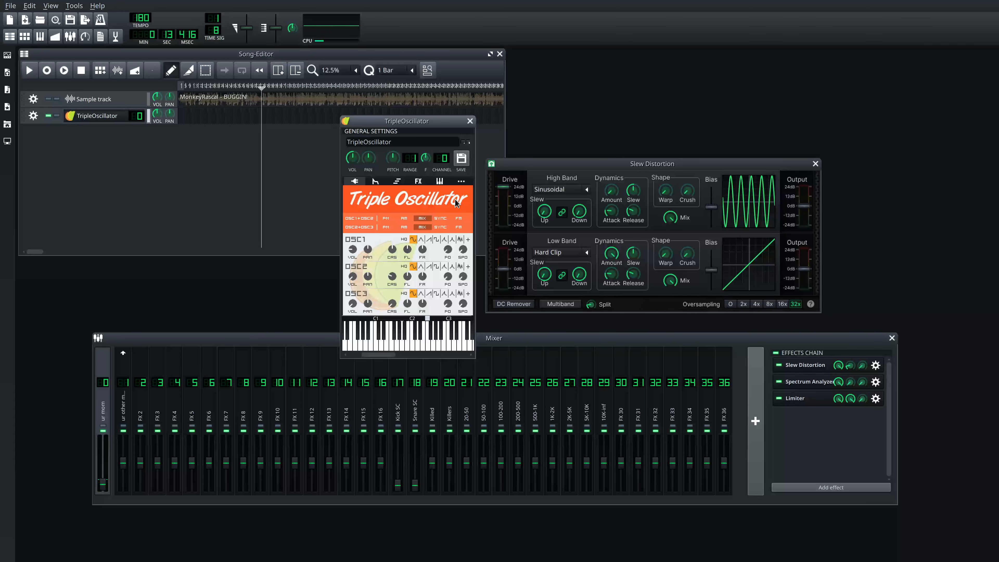
# Raise TripleOscillator's base note to just below C3 and play several high notes with 32x Oversampling.
pyautogui.moveTo(376, 354); pyautogui.dragTo(394, 355)
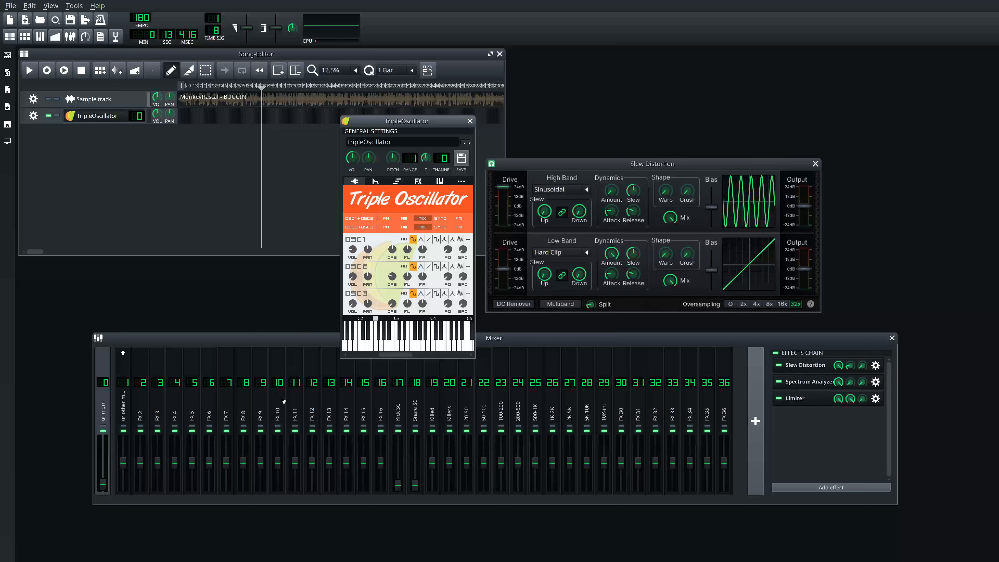
pyautogui.moveTo(379, 320); pyautogui.dragTo(385, 323)
pyautogui.press('y')
pyautogui.press('y')
pyautogui.press('y')
pyautogui.press('y')
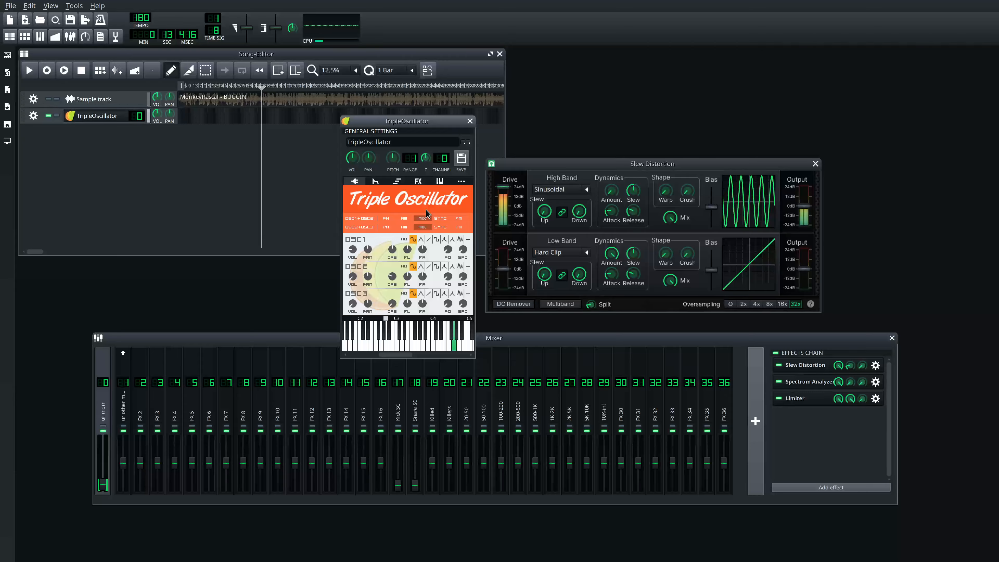
pyautogui.press('u')
# Turn Oversampling off and play similar high notes through the Sinusoidal distortion for comparison.
pyautogui.click(730, 304)
pyautogui.click(444, 197)
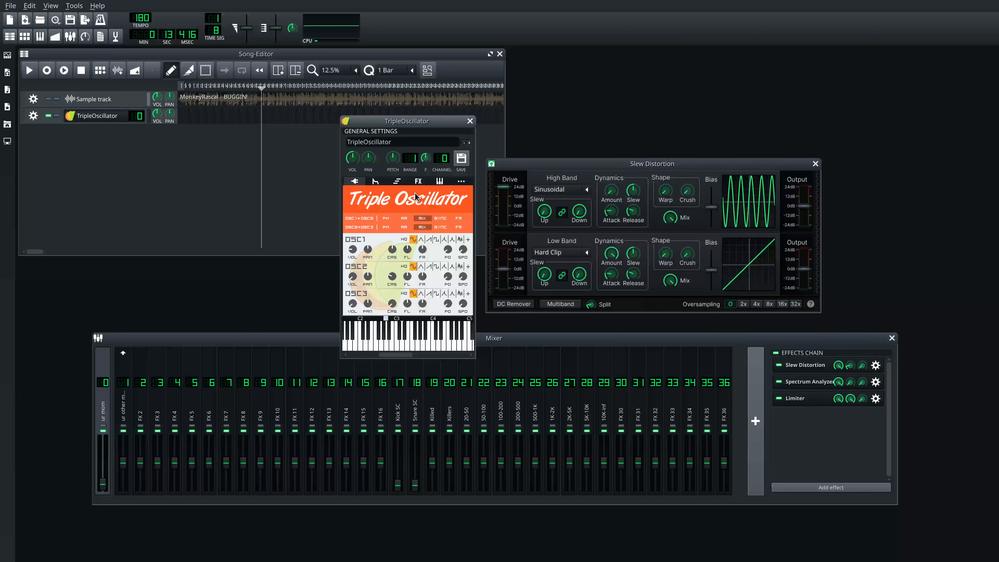
pyautogui.press('y')
pyautogui.press('t')
pyautogui.press('t')
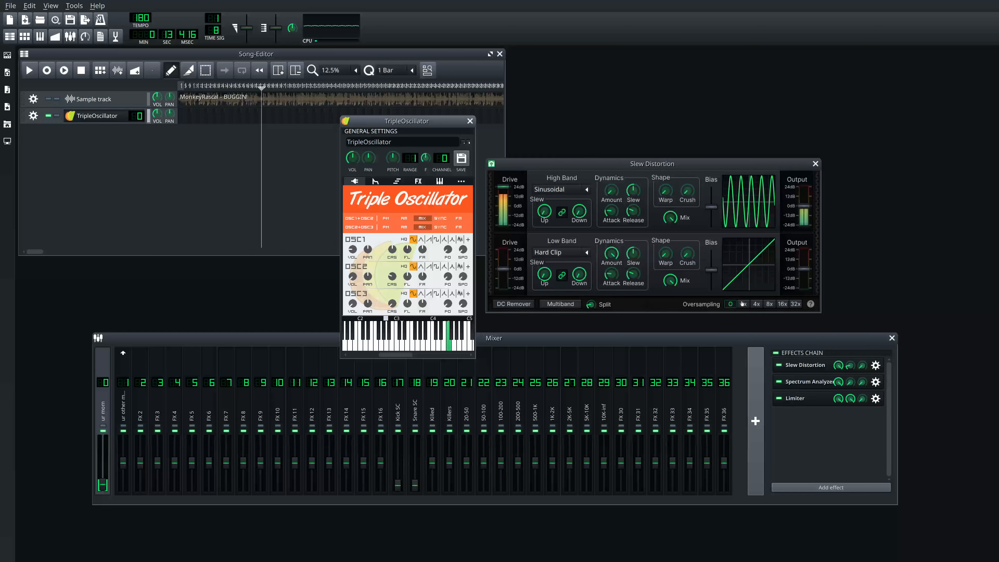
pyautogui.press('n')
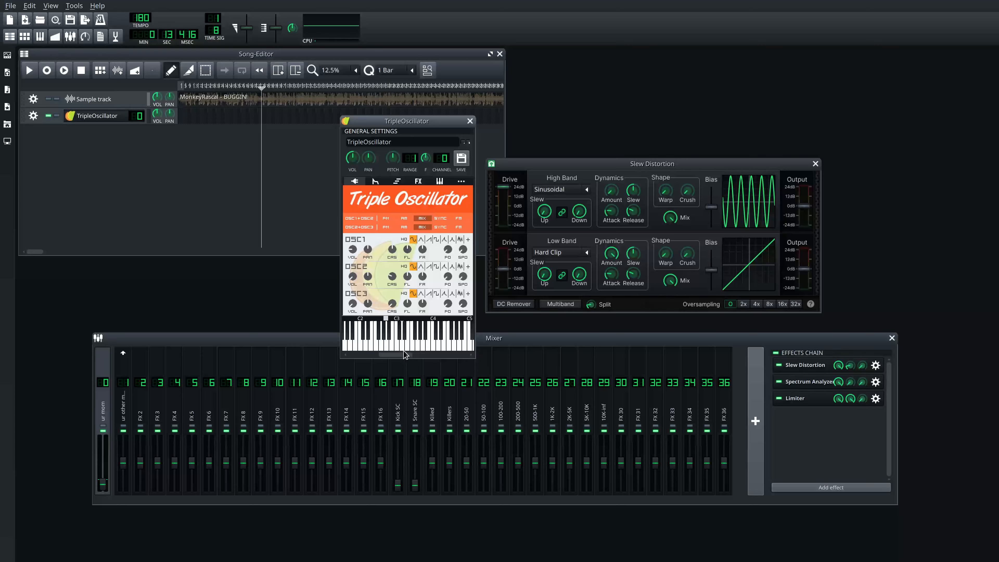
# Lower TripleOscillator's base note to just above C1 and set Oversampling to 32x.
pyautogui.moveTo(396, 354); pyautogui.dragTo(383, 355)
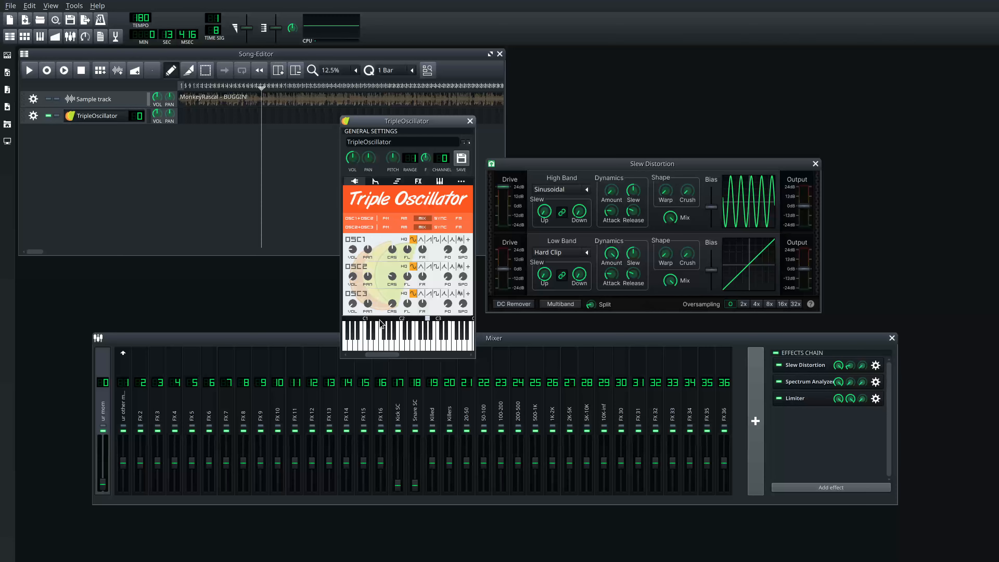
pyautogui.moveTo(381, 319); pyautogui.dragTo(364, 322)
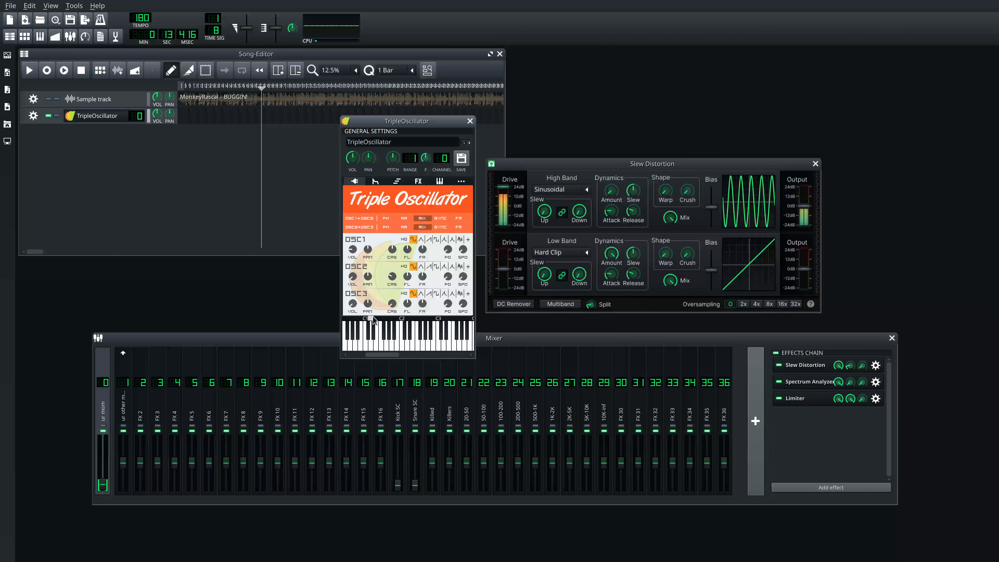
pyautogui.click(795, 304)
pyautogui.click(441, 211)
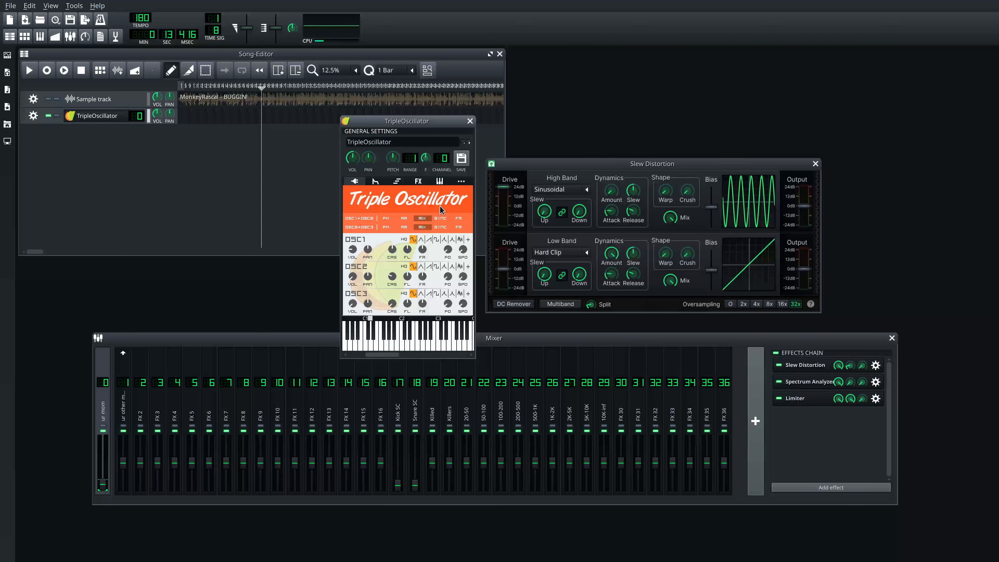
# Switch Oversampling between off and 32x while playing low TripleOscillator notes through the Sinusoidal distortion to compare them.
pyautogui.click(730, 303)
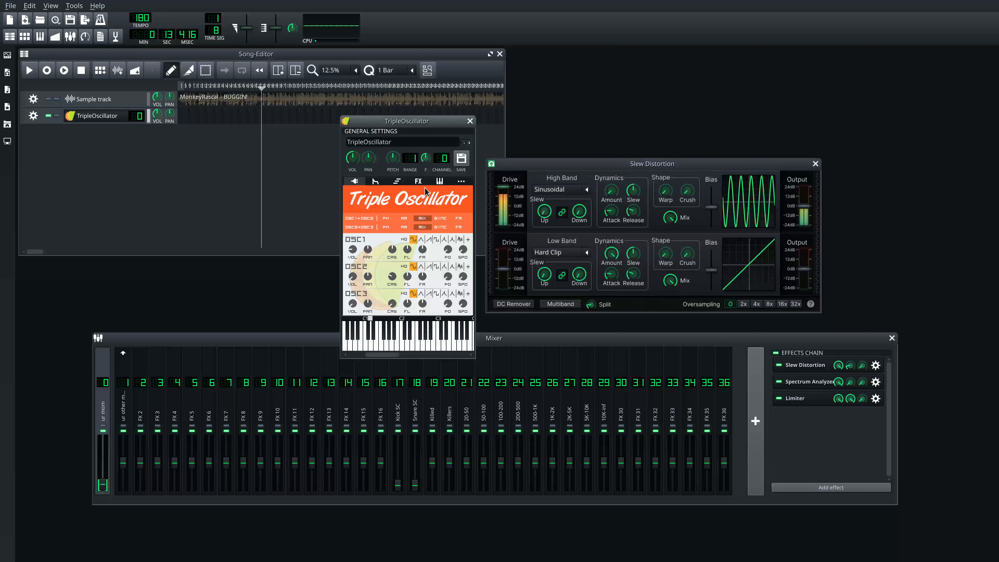
pyautogui.click(795, 304)
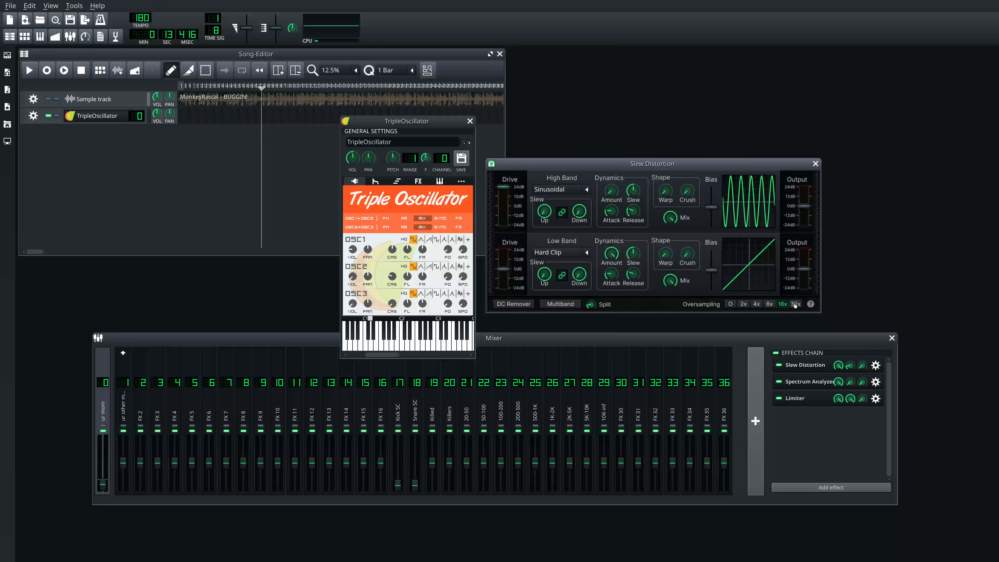
pyautogui.click(405, 202)
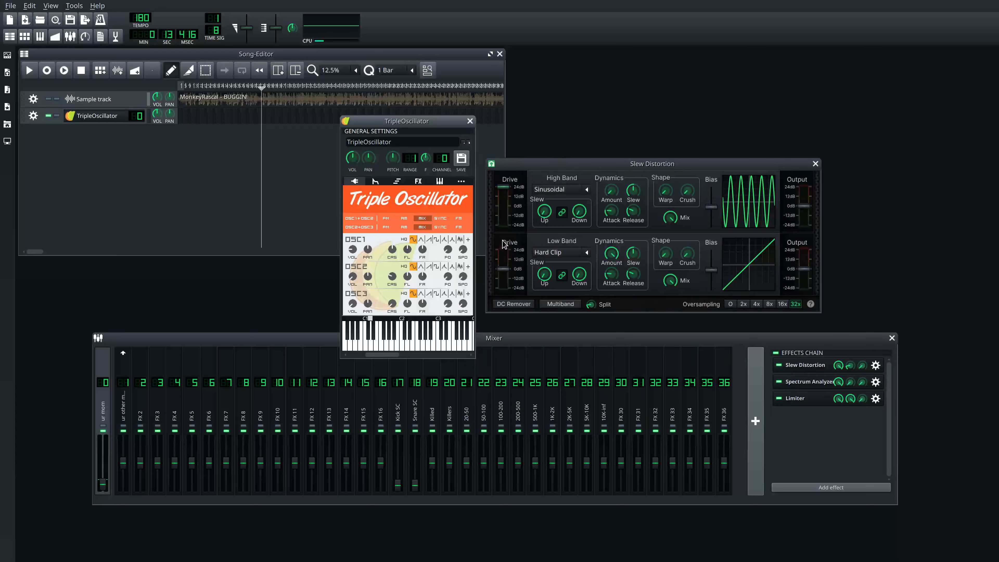
pyautogui.click(730, 304)
pyautogui.click(429, 198)
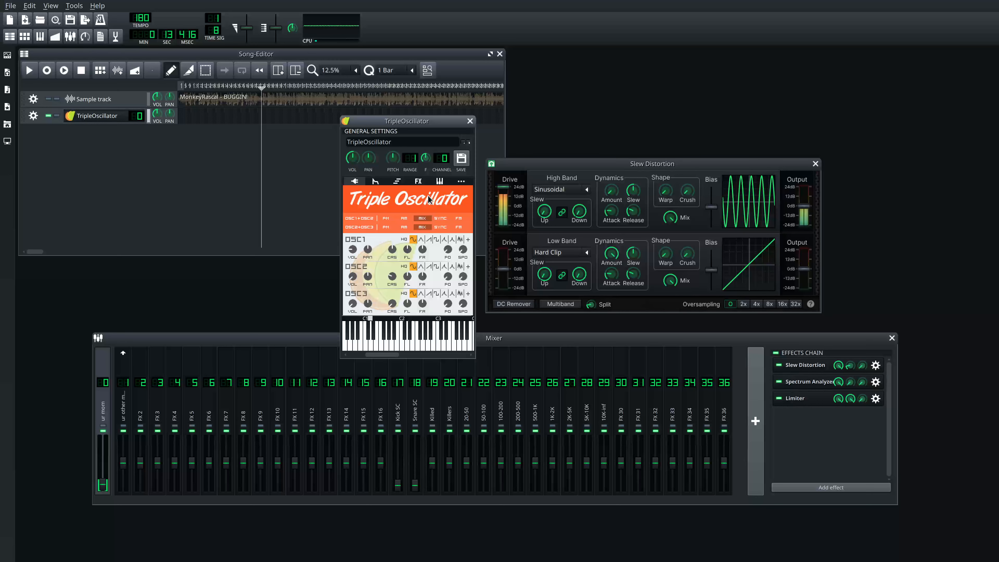
# Show TripleOscillator's C4 to C7 keys and compare high notes with Oversampling at 32x and off.
pyautogui.moveTo(388, 353)
pyautogui.mouseDown()
pyautogui.moveTo(427, 355)
pyautogui.moveTo(362, 351)
pyautogui.moveTo(409, 350)
pyautogui.moveTo(391, 351)
pyautogui.mouseUp()
pyautogui.click(797, 304)
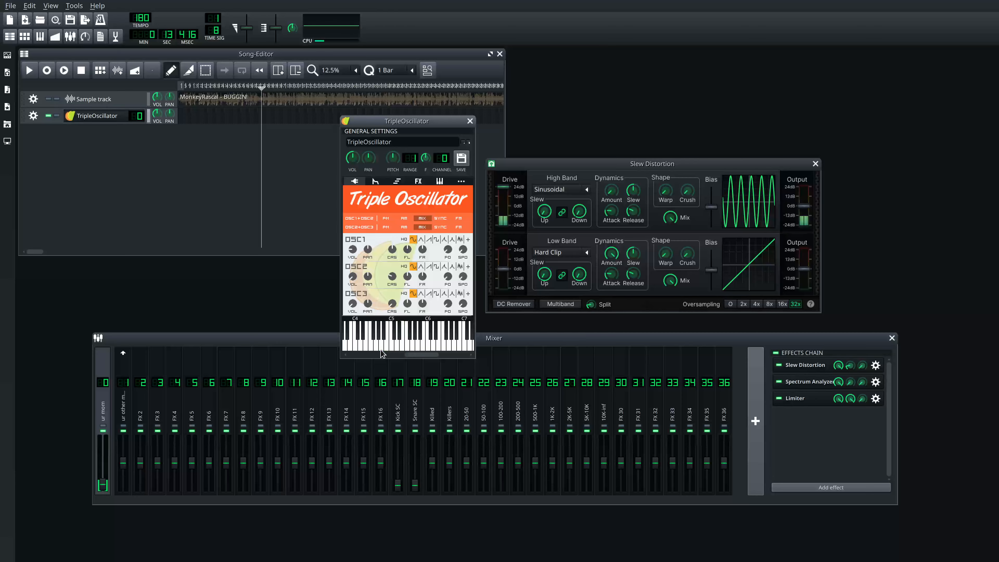
pyautogui.click(730, 304)
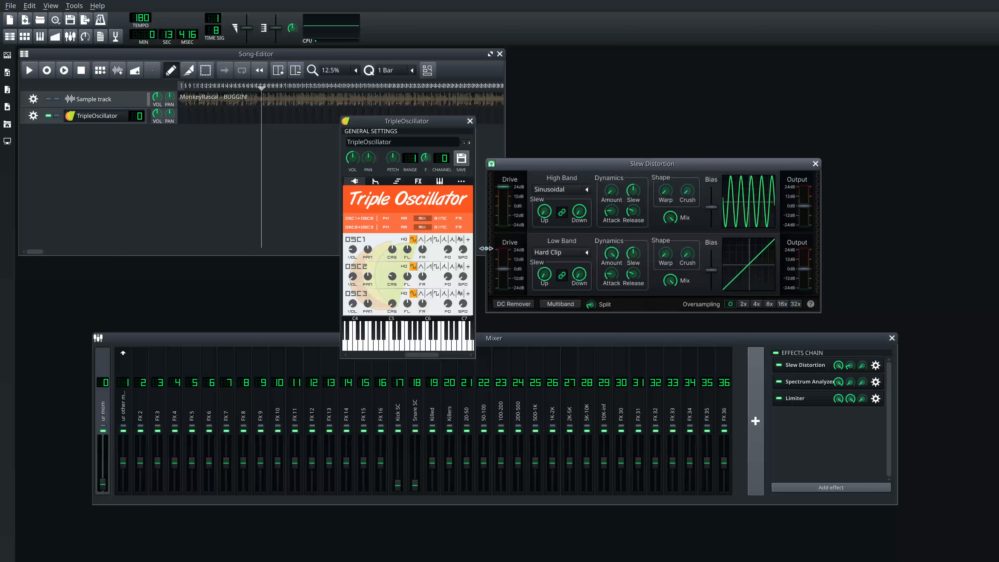
pyautogui.click(405, 331)
pyautogui.moveTo(386, 347); pyautogui.dragTo(402, 376)
# Repeat the high-note comparison, playing notes at 32x Oversampling and again with Oversampling off.
pyautogui.click(795, 306)
pyautogui.click(398, 197)
pyautogui.moveTo(421, 343); pyautogui.dragTo(433, 366)
pyautogui.click(730, 306)
pyautogui.click(401, 209)
pyautogui.moveTo(413, 319); pyautogui.dragTo(523, 331)
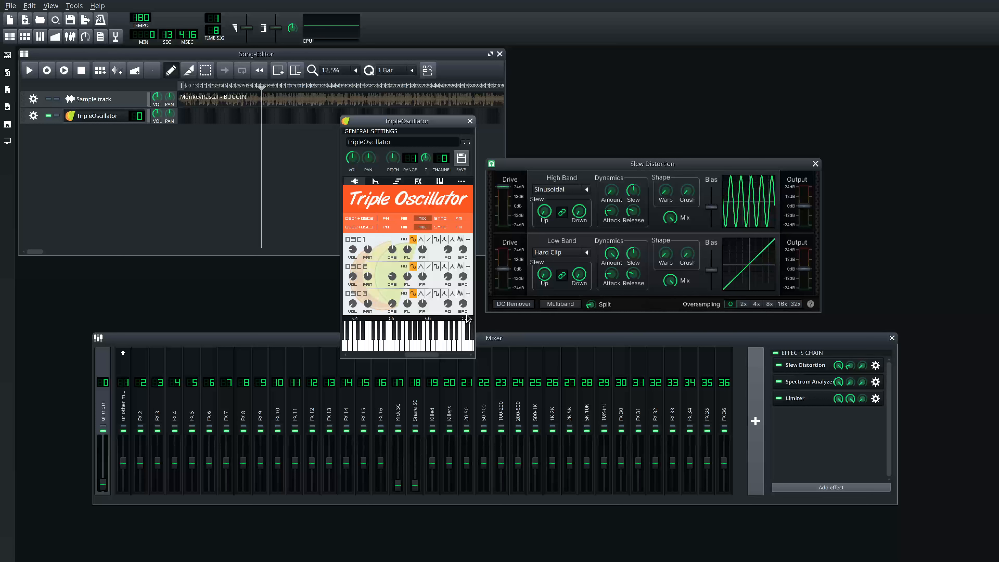
# Remove the TripleOscillator track and unmute the Sample track.
pyautogui.click(34, 116)
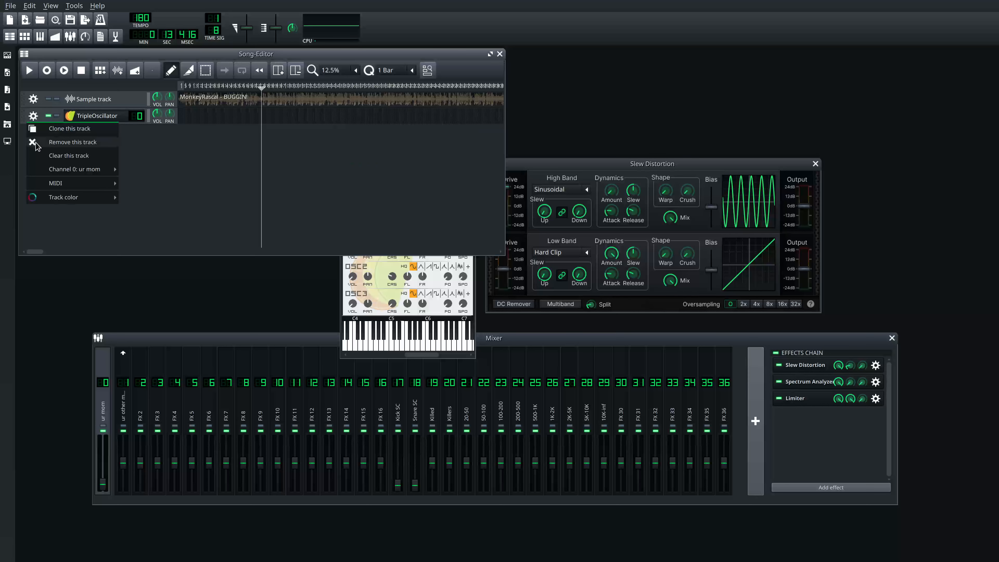
pyautogui.click(36, 144)
pyautogui.click(48, 99)
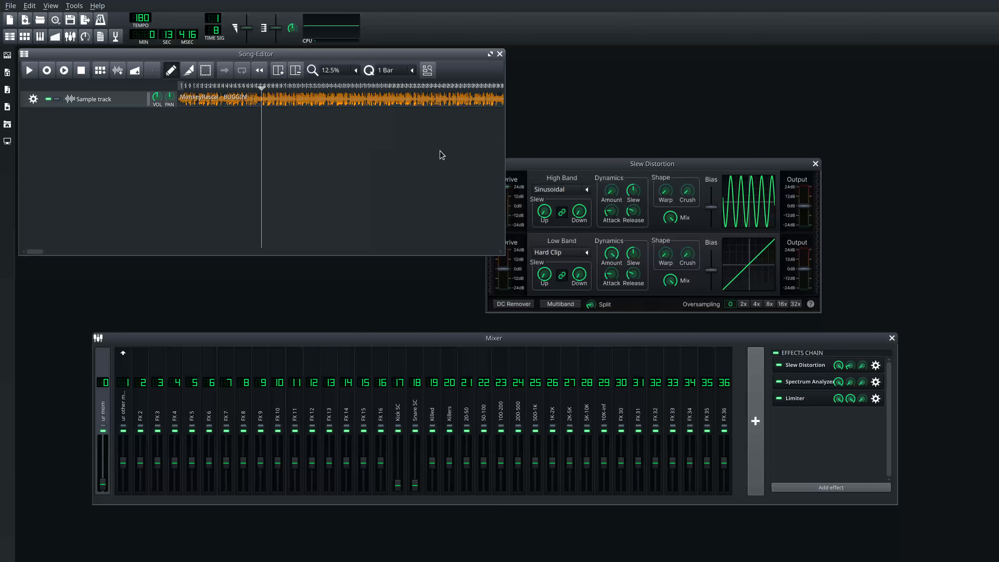
# Reset the high band's Drive to 0 dB and set its distortion type to Tanh.
pyautogui.click(581, 167)
pyautogui.moveTo(581, 167); pyautogui.dragTo(600, 160)
pyautogui.middleClick(522, 183)
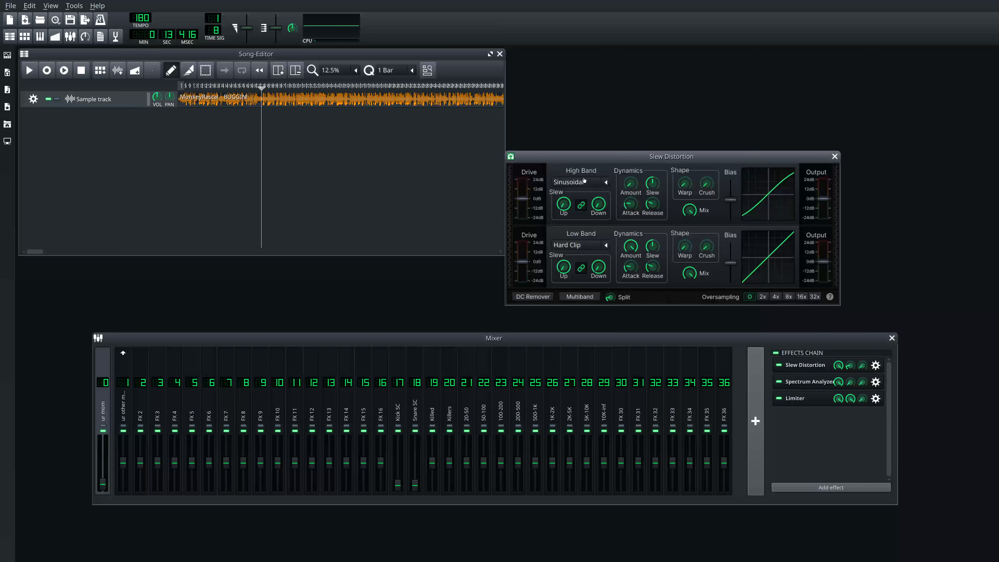
pyautogui.click(606, 183)
pyautogui.click(590, 208)
# Play the song, raising the high band's Drive to about 24 dB and the master channel's volume slightly.
pyautogui.click(383, 176)
pyautogui.press('space')
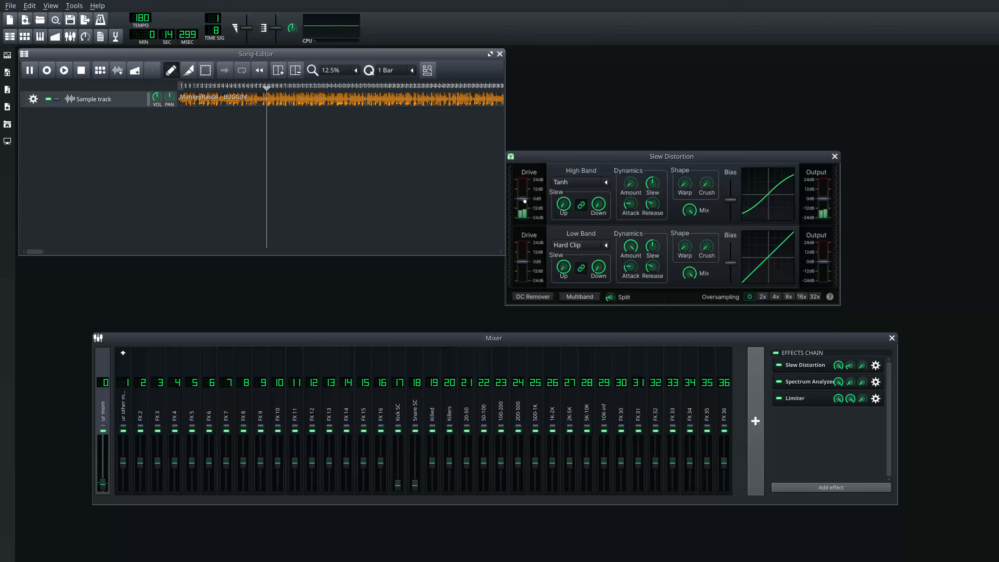
pyautogui.moveTo(523, 199); pyautogui.dragTo(523, 178)
pyautogui.moveTo(103, 486); pyautogui.dragTo(102, 483)
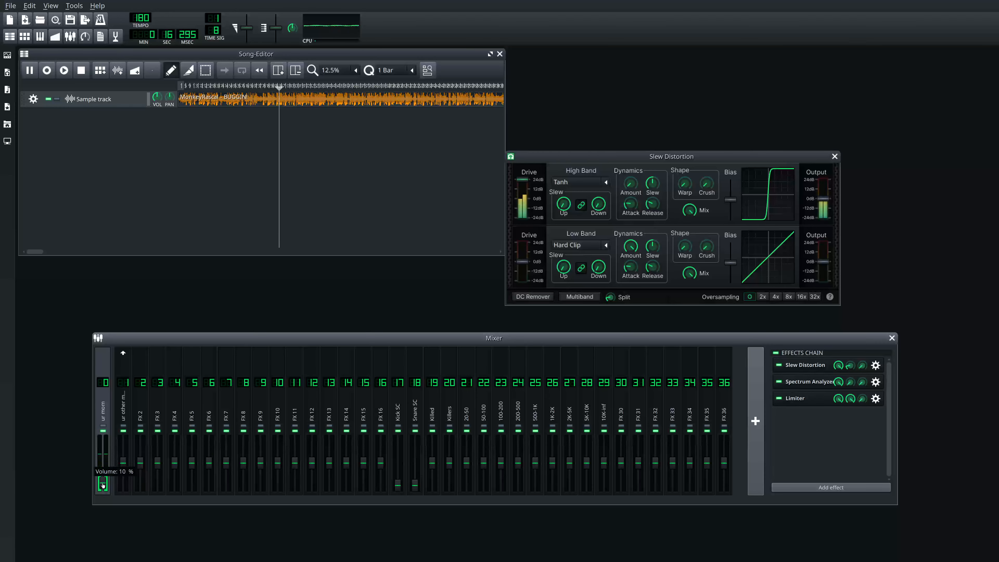
# Compare Oversampling at 32x and off on the playing song with Tanh distortion, and stop playback at 32x.
pyautogui.click(815, 297)
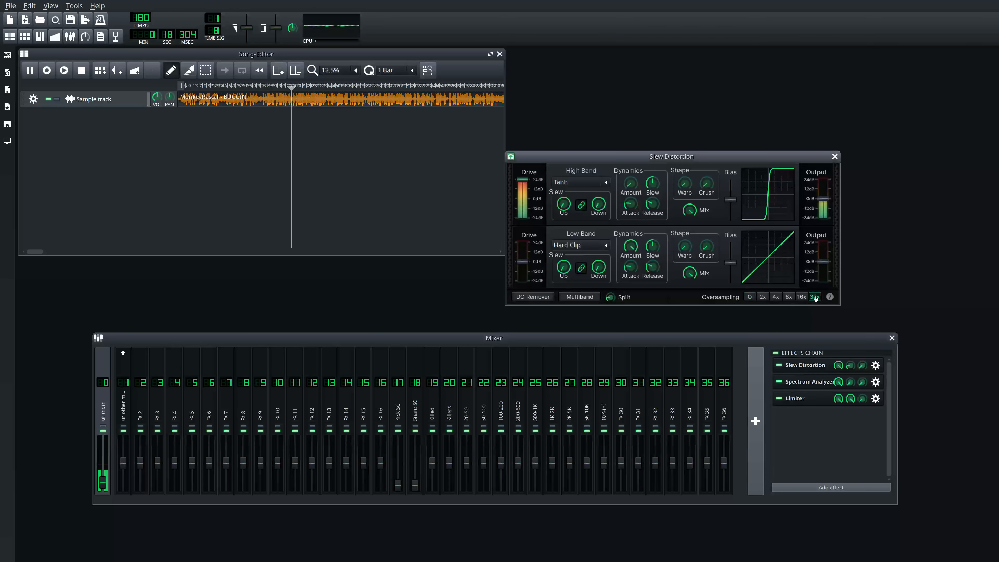
pyautogui.click(455, 209)
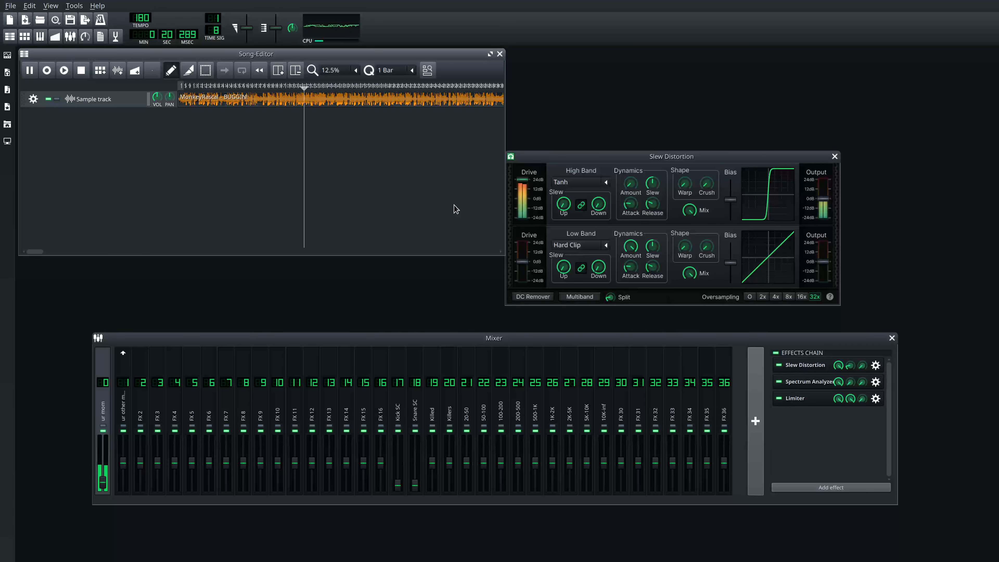
pyautogui.click(748, 297)
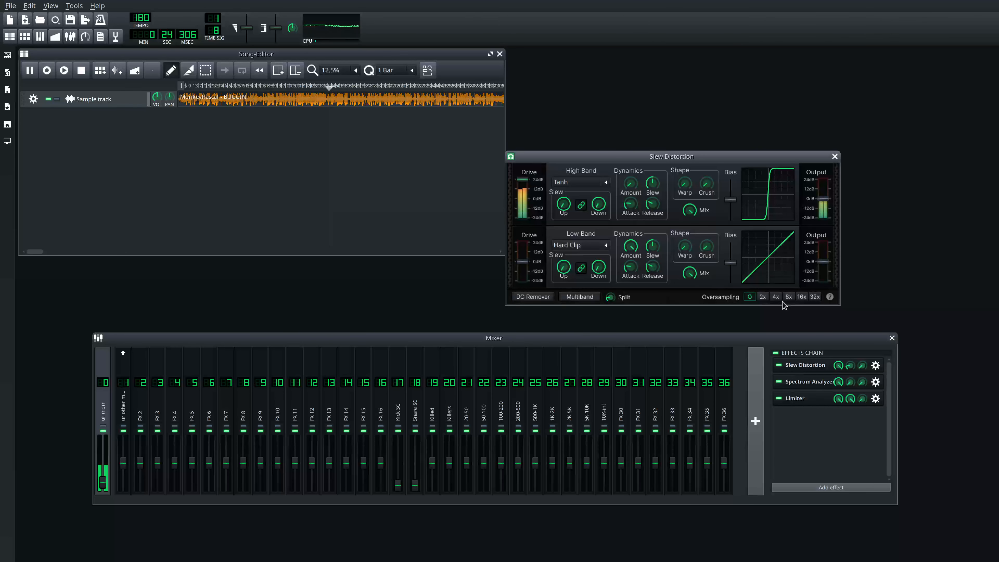
pyautogui.click(816, 296)
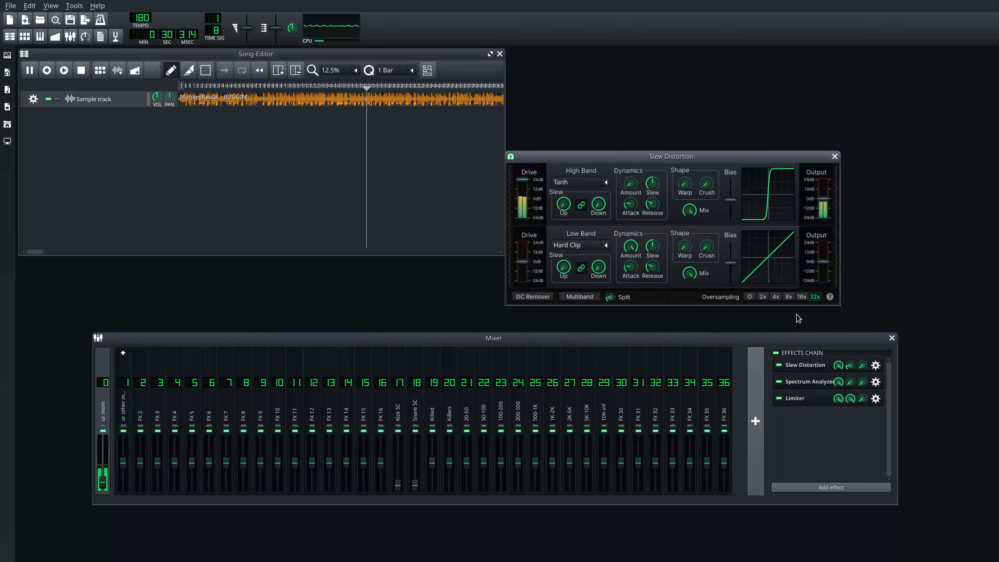
pyautogui.click(744, 297)
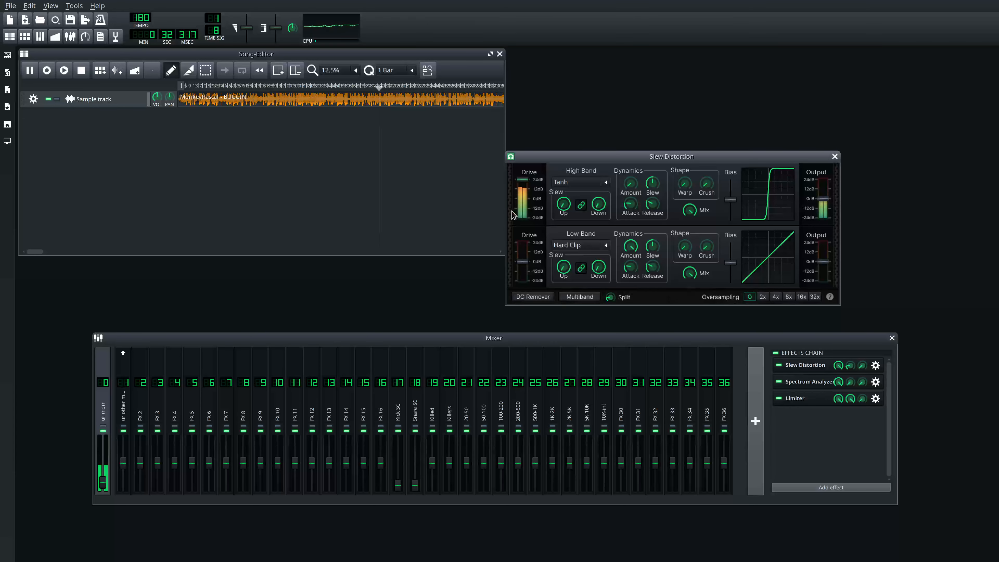
pyautogui.click(815, 297)
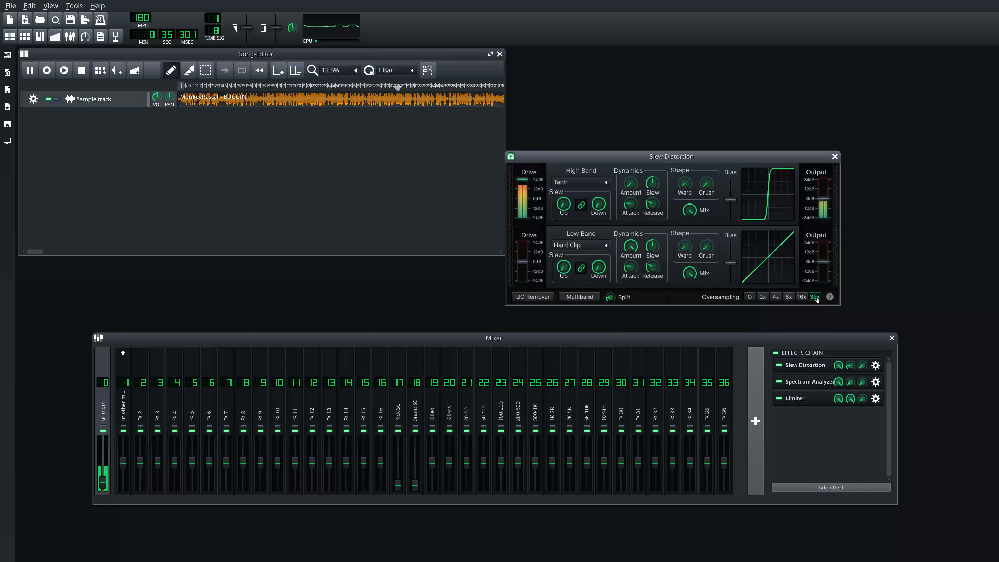
pyautogui.click(481, 222)
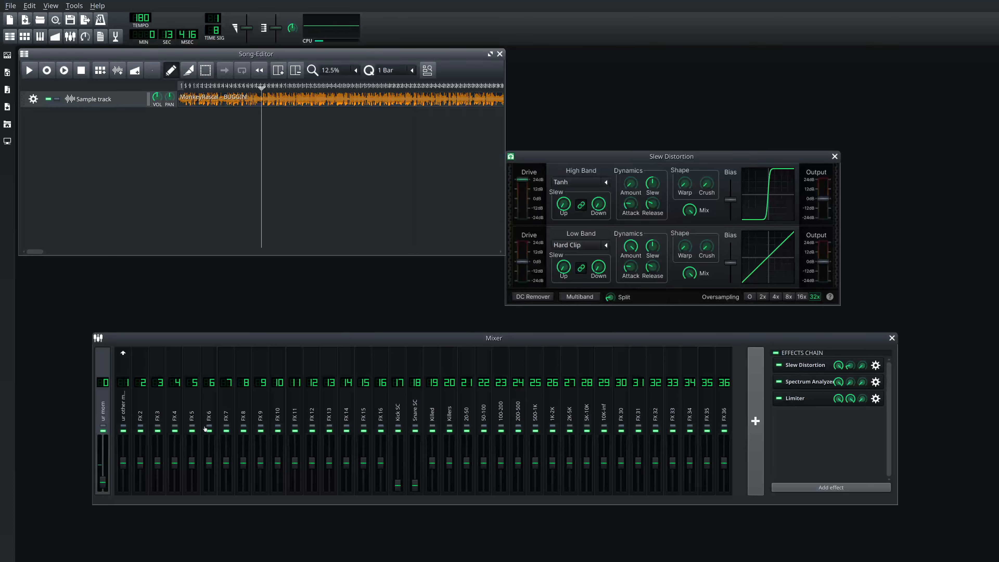
# Raise the master channel's volume slightly, turn Oversampling off and move the Slew Distortion window higher.
pyautogui.click(102, 476)
pyautogui.moveTo(104, 480); pyautogui.dragTo(104, 479)
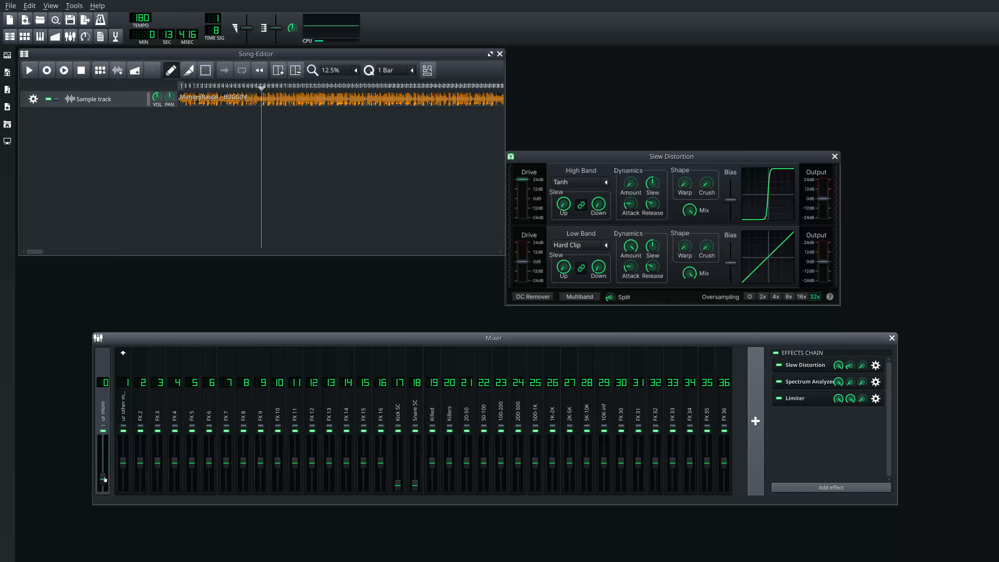
pyautogui.click(749, 298)
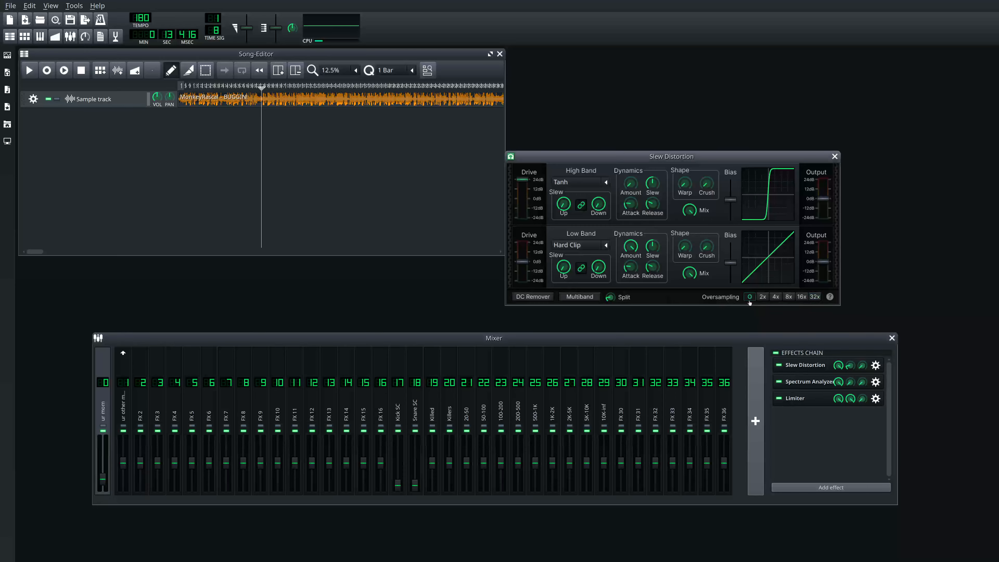
pyautogui.moveTo(637, 156); pyautogui.dragTo(650, 119)
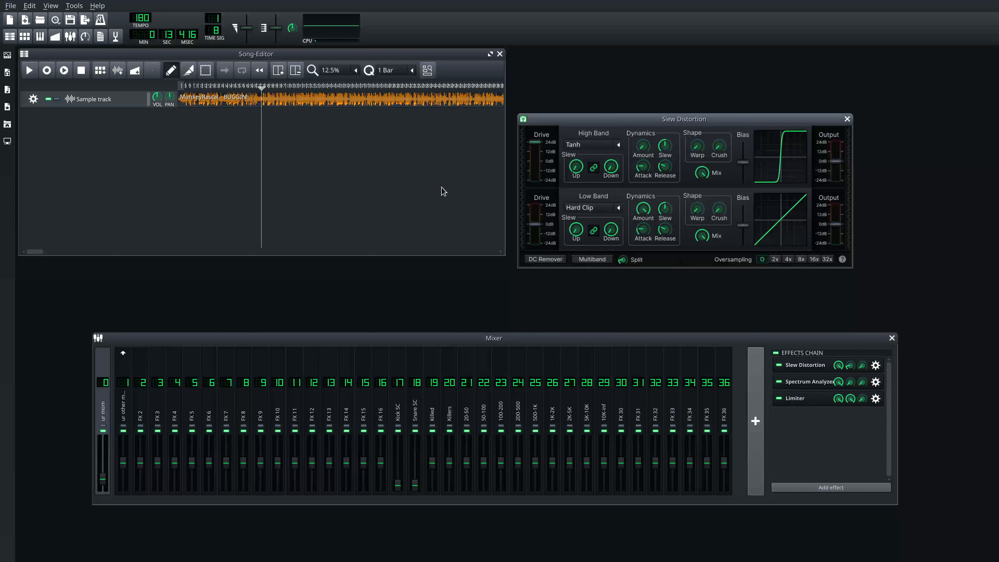
# Toggle Oversampling between 32x and off, leaving it off.
pyautogui.click(827, 259)
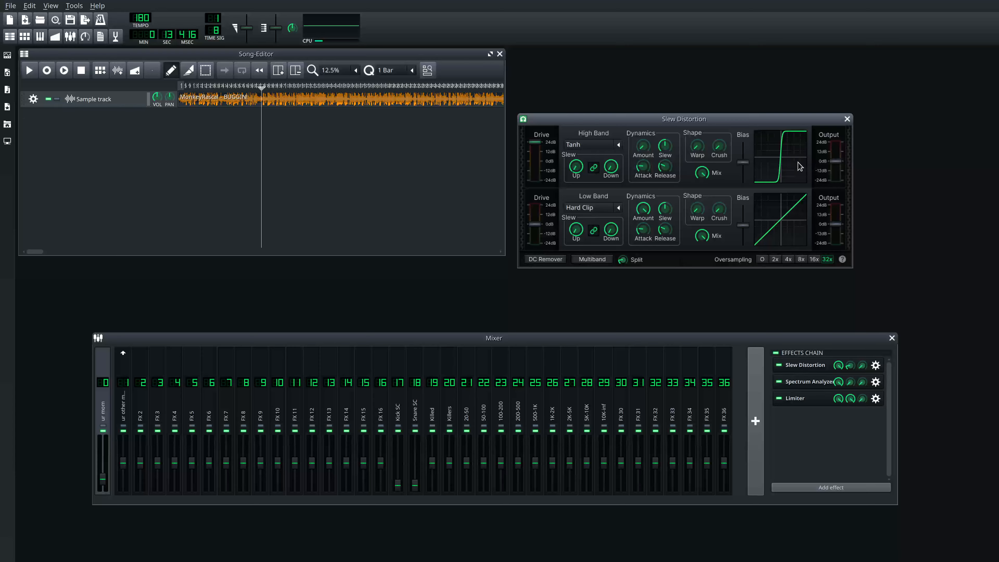
pyautogui.click(762, 260)
pyautogui.click(828, 260)
pyautogui.click(761, 259)
# Set the low band's distortion type to Tanh and enable Multiband.
pyautogui.click(610, 208)
pyautogui.click(610, 208)
pyautogui.click(618, 208)
pyautogui.click(601, 237)
pyautogui.click(603, 259)
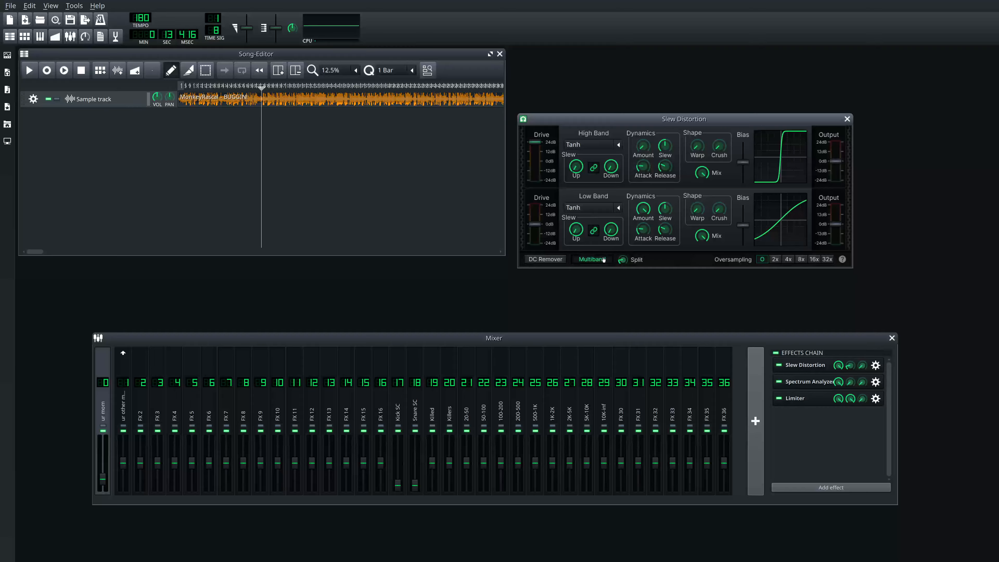
# Reset the high band's Drive to 0 dB and briefly play the song through both bands.
pyautogui.middleClick(535, 143)
pyautogui.click(342, 140)
pyautogui.hscroll(1, 225, 133)
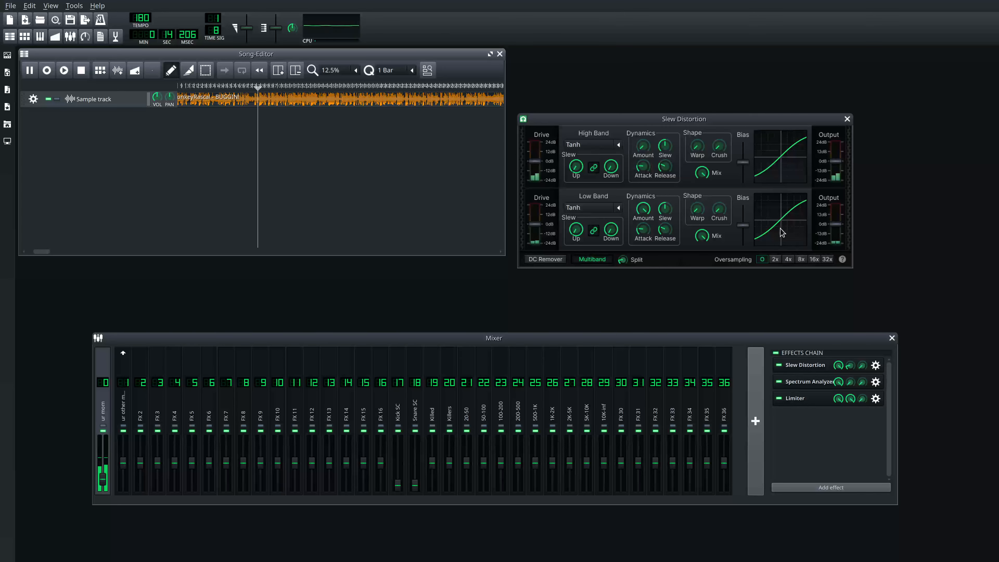
# Add an Equalizer effect to the master channel's effects chain.
pyautogui.click(822, 489)
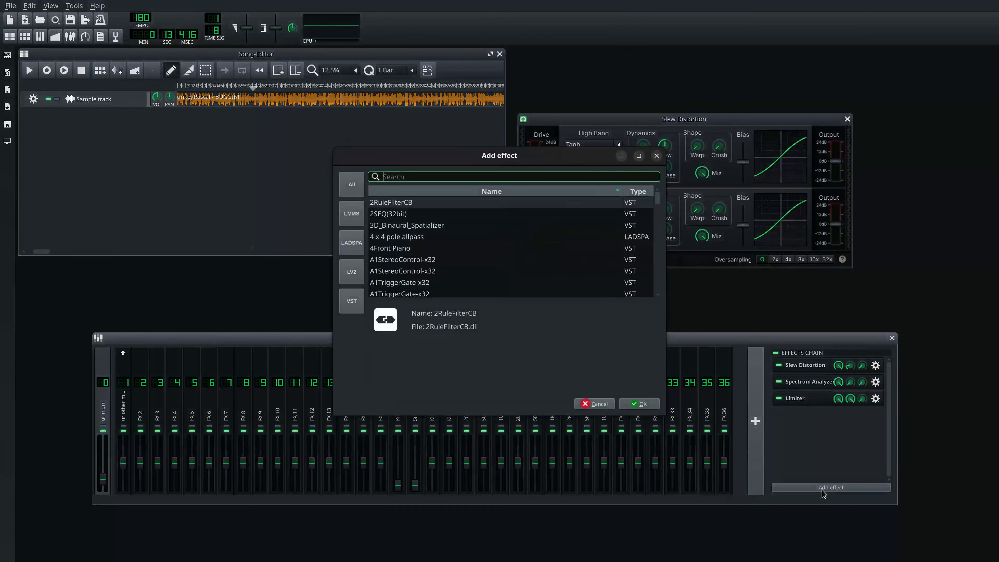
pyautogui.write('equaliz')
pyautogui.doubleClick(447, 285)
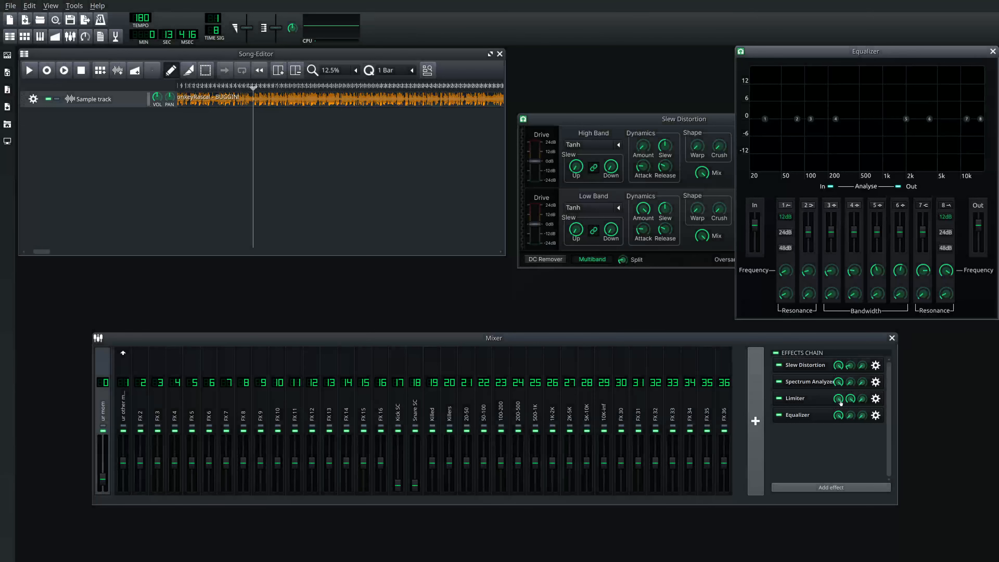
# Place the Equalizer first in the effects chain and arrange the windows with Slew Distortion above the Equalizer.
pyautogui.moveTo(792, 56); pyautogui.dragTo(372, 247)
pyautogui.moveTo(612, 334); pyautogui.dragTo(620, 347)
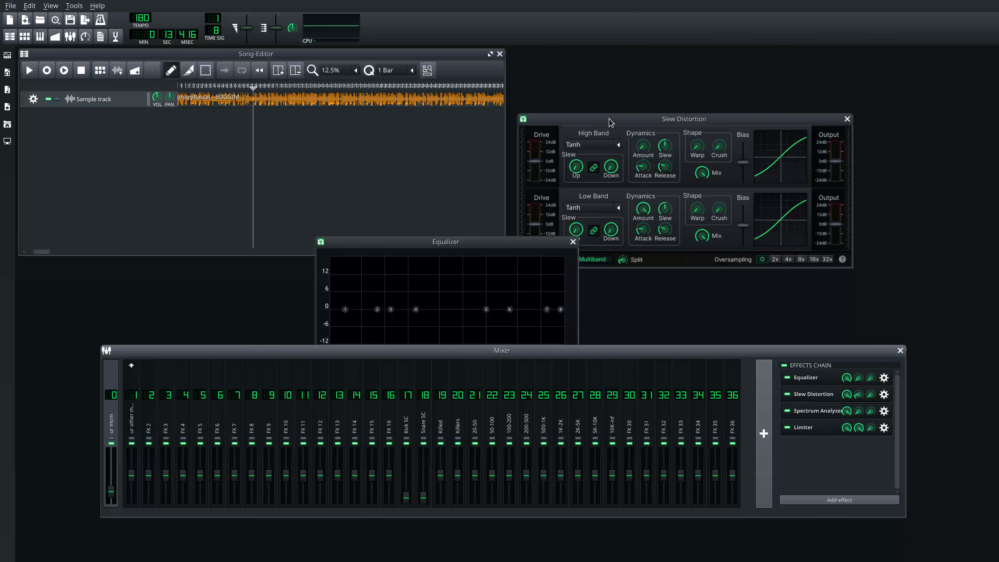
pyautogui.moveTo(610, 122); pyautogui.dragTo(644, 70)
pyautogui.moveTo(488, 246); pyautogui.dragTo(750, 240)
pyautogui.click(299, 201)
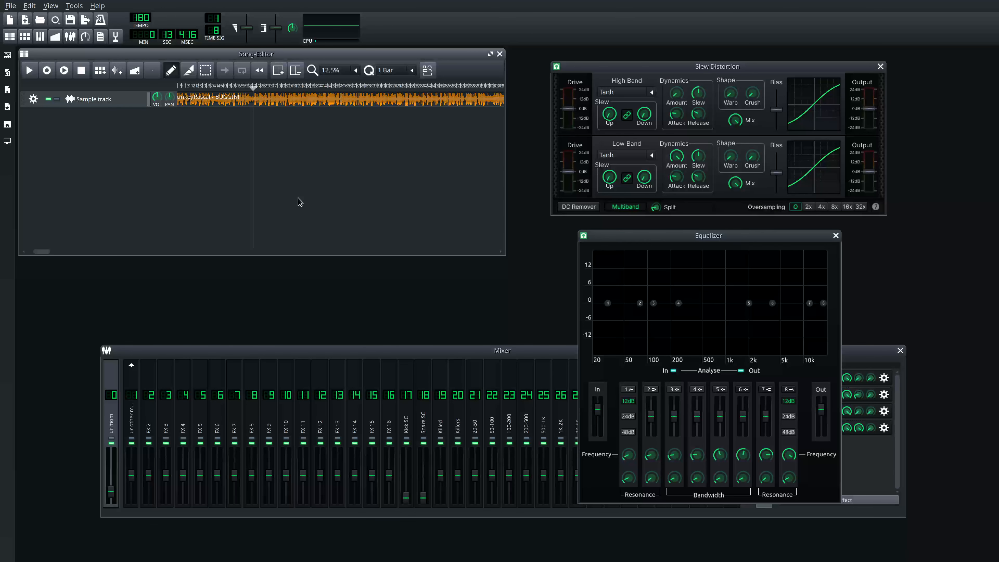
# Play the song and set both the high and low bands' distortion types to Sinusoidal.
pyautogui.press('space')
pyautogui.click(625, 92)
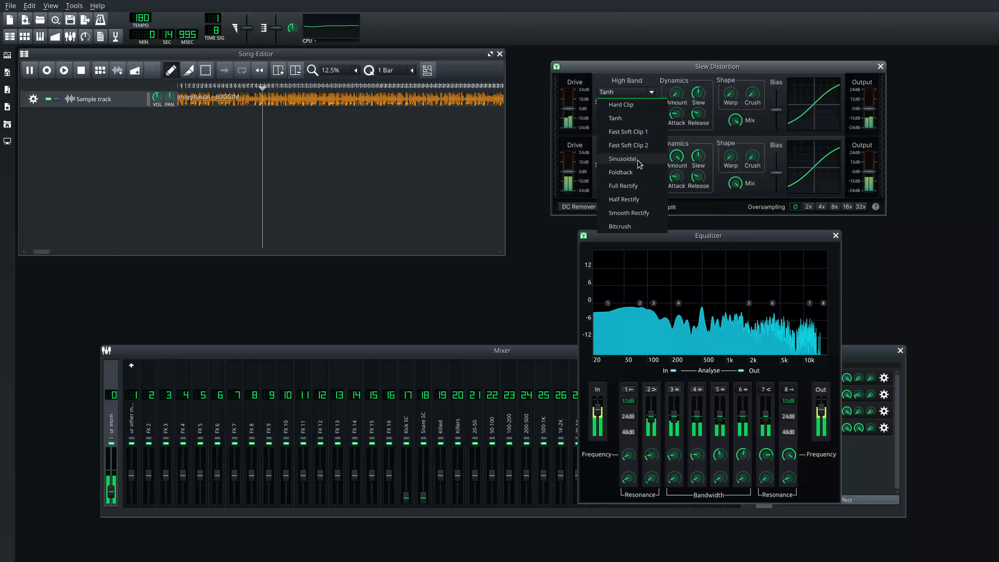
pyautogui.click(622, 159)
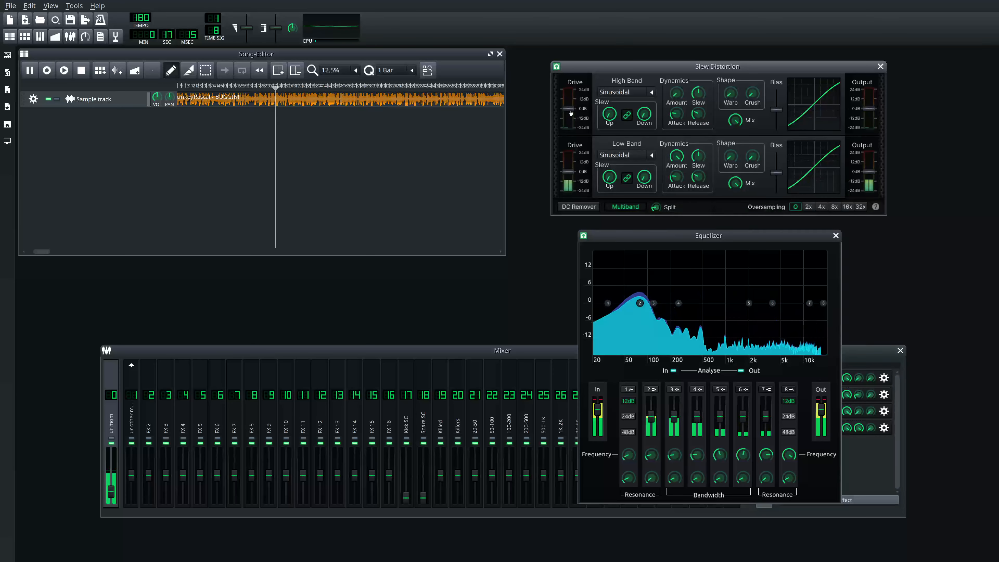
# Raise Drive to about 15 dB on the high band and 20 dB on the low band, bringing the master volume near the other channels' level.
pyautogui.moveTo(570, 113); pyautogui.dragTo(570, 95)
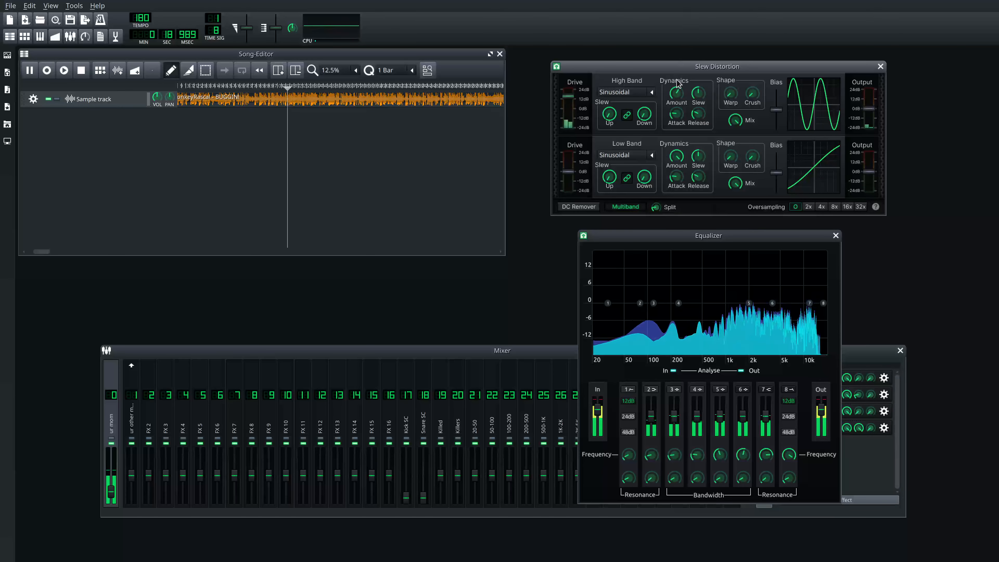
pyautogui.moveTo(569, 172); pyautogui.dragTo(574, 157)
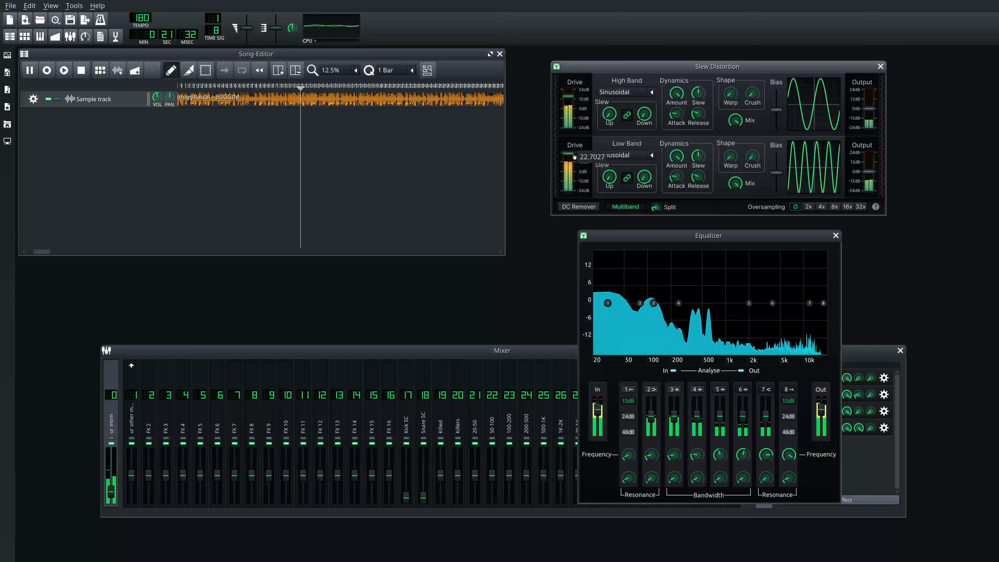
pyautogui.click(113, 489)
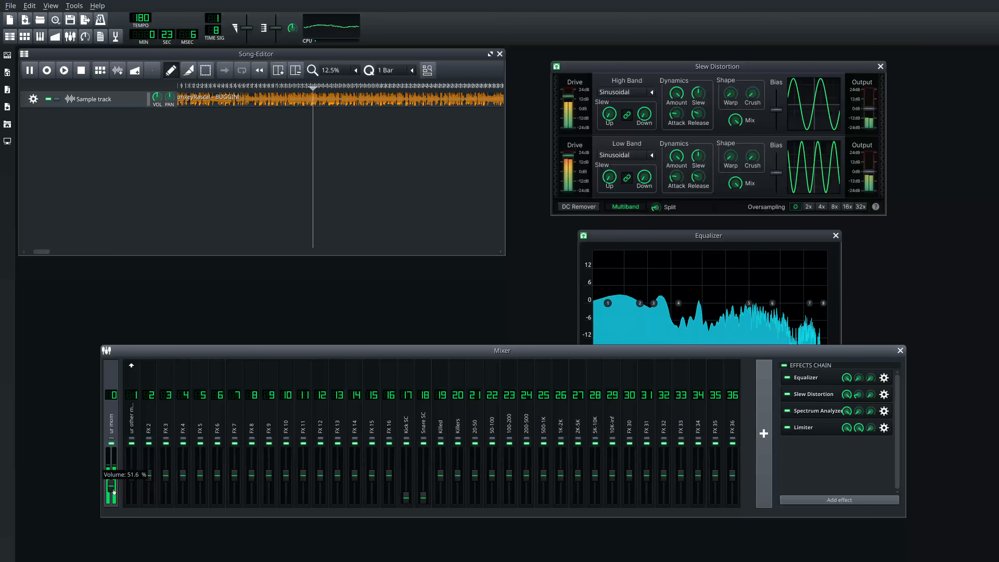
pyautogui.moveTo(113, 491); pyautogui.dragTo(112, 477)
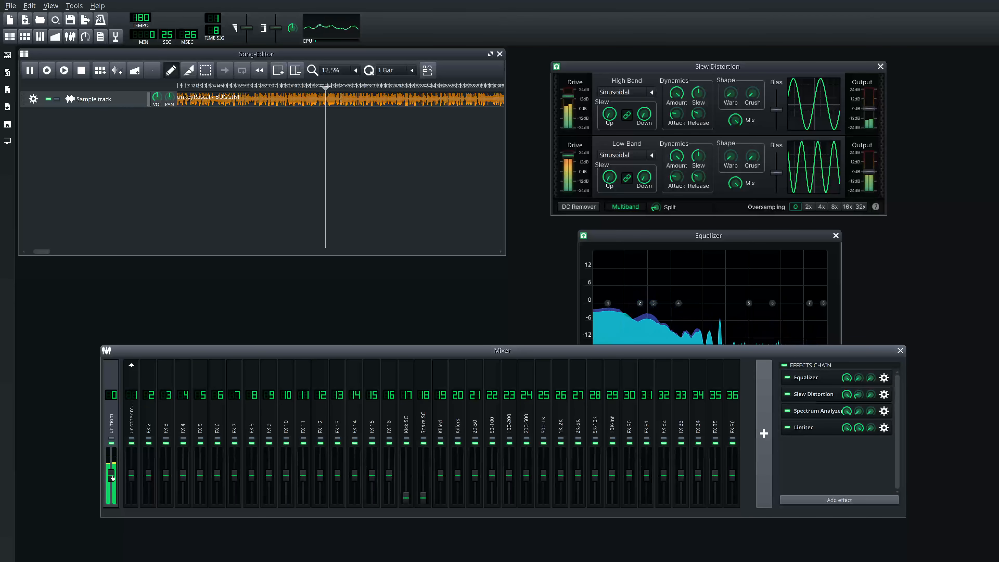
# With the Equalizer fully in view, raise the high band's Dynamics Slew and boost Equalizer band 4 by about 9 dB near 450 Hz.
pyautogui.moveTo(638, 242); pyautogui.dragTo(609, 229)
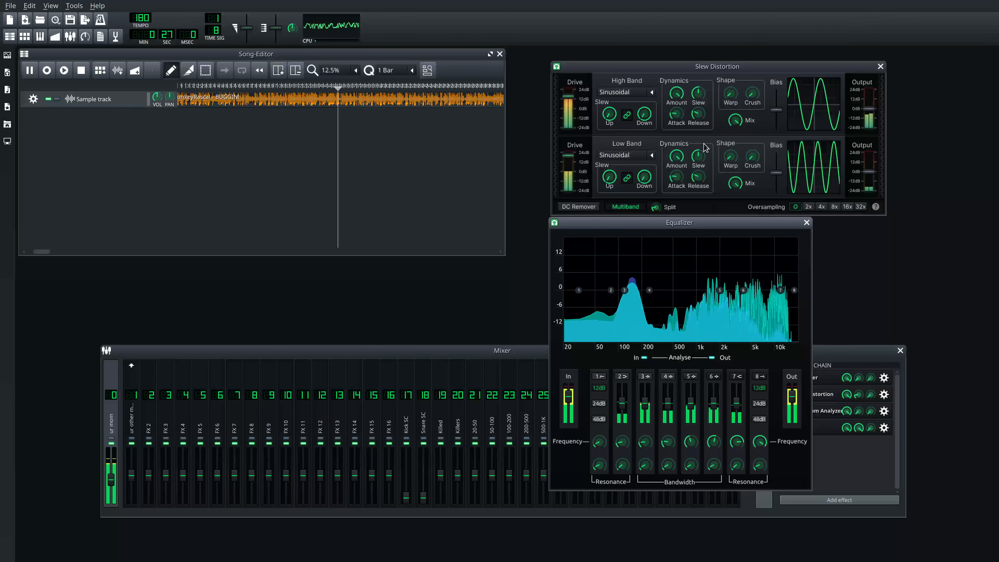
pyautogui.moveTo(697, 94); pyautogui.dragTo(729, 4)
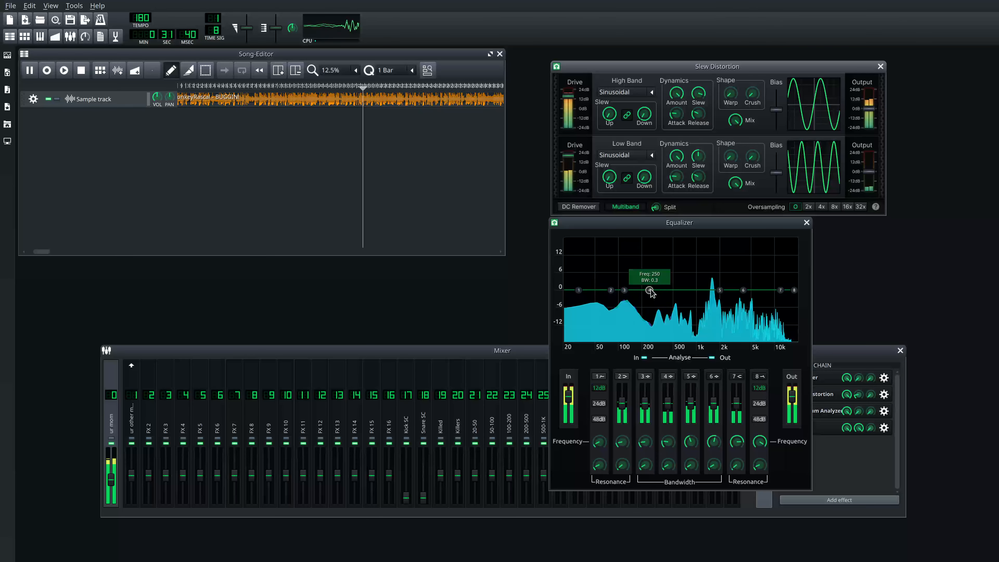
pyautogui.moveTo(650, 290); pyautogui.dragTo(675, 264)
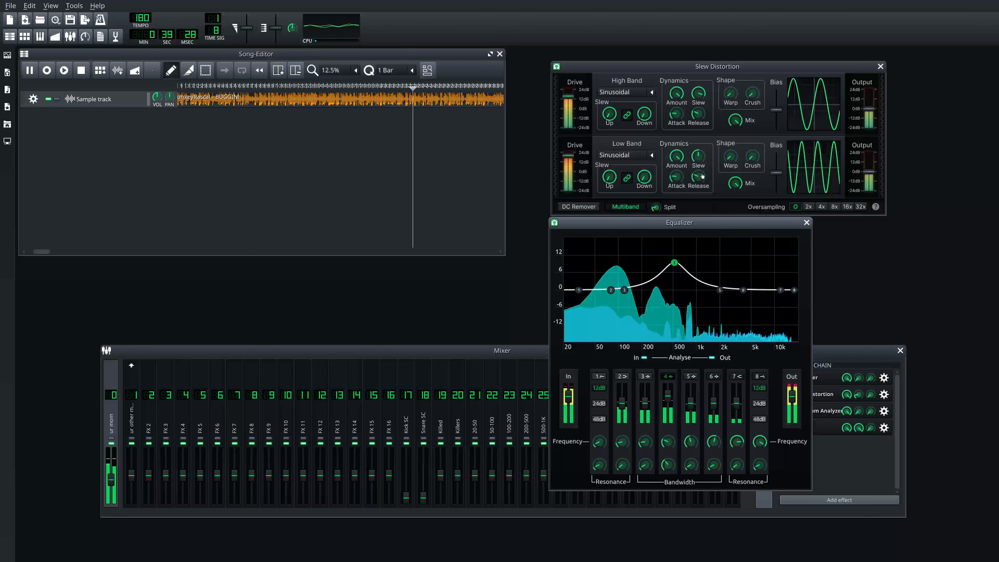
# Raise the low band's Warp and its Drive to about 24 dB, and lower the high band's linked Slew Up and Down.
pyautogui.moveTo(572, 155); pyautogui.dragTo(571, 157)
pyautogui.moveTo(733, 155); pyautogui.dragTo(753, 63)
pyautogui.moveTo(569, 158); pyautogui.dragTo(571, 150)
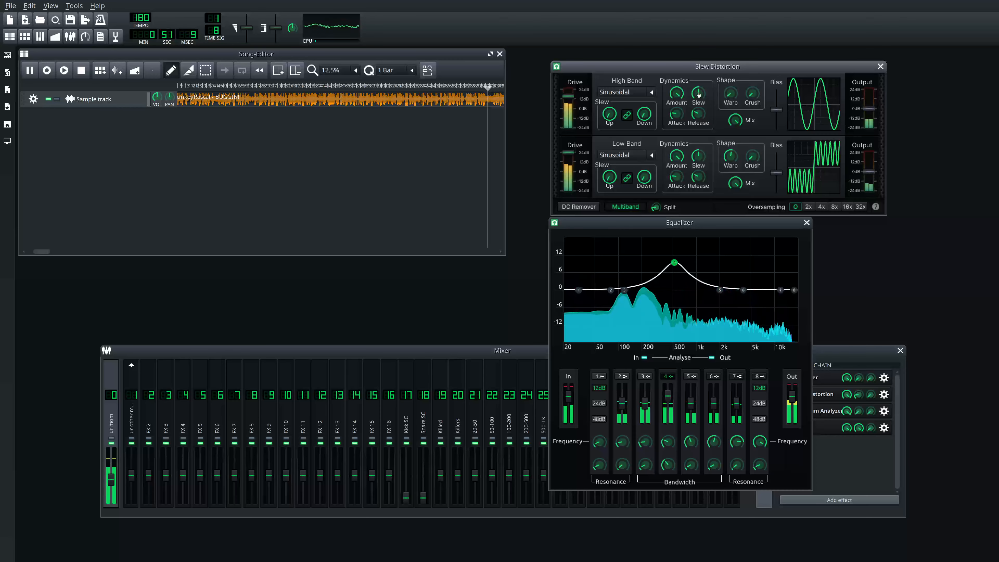
pyautogui.moveTo(640, 175); pyautogui.dragTo(646, 162)
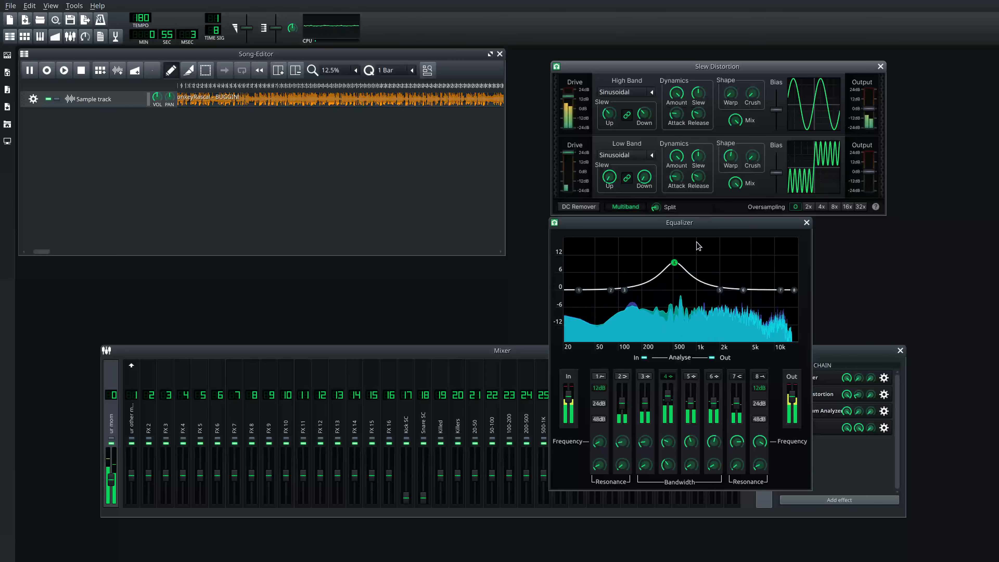
# Move Equalizer band 4 to a strong boost around 2.5 kHz and widen its bandwidth.
pyautogui.moveTo(674, 262); pyautogui.dragTo(713, 267)
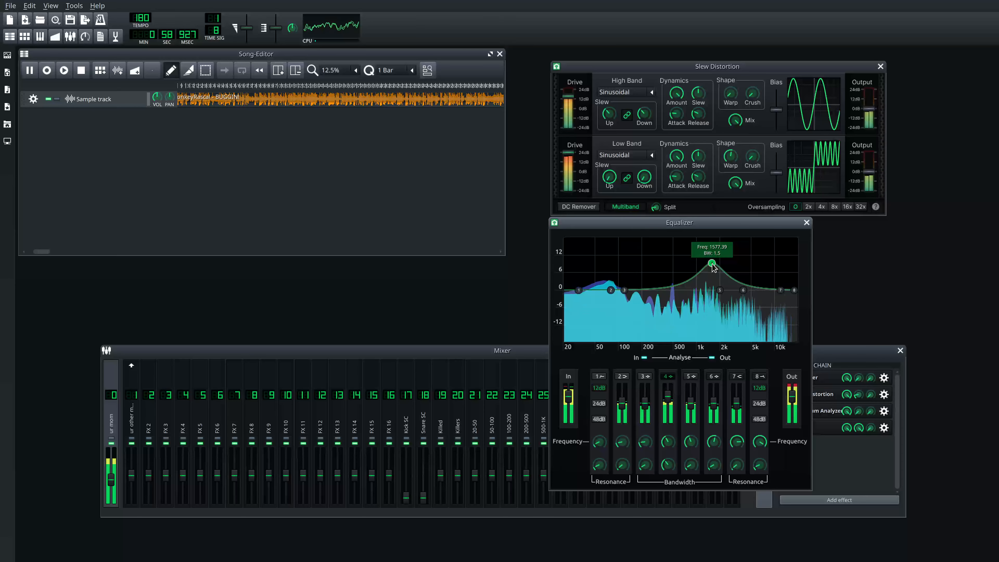
pyautogui.moveTo(711, 263); pyautogui.dragTo(729, 245)
pyautogui.scroll(10, 703, 245)
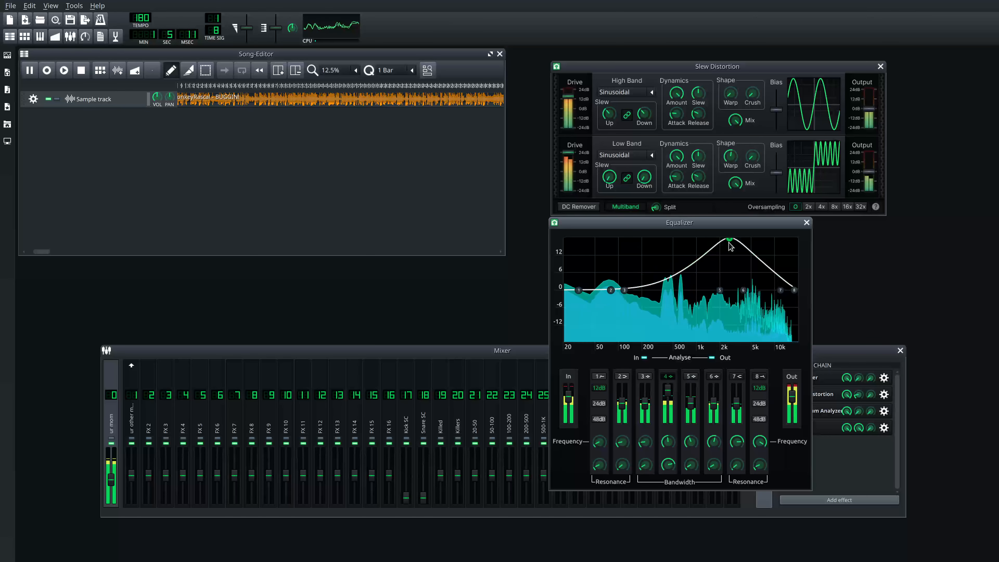
pyautogui.scroll(5, 729, 244)
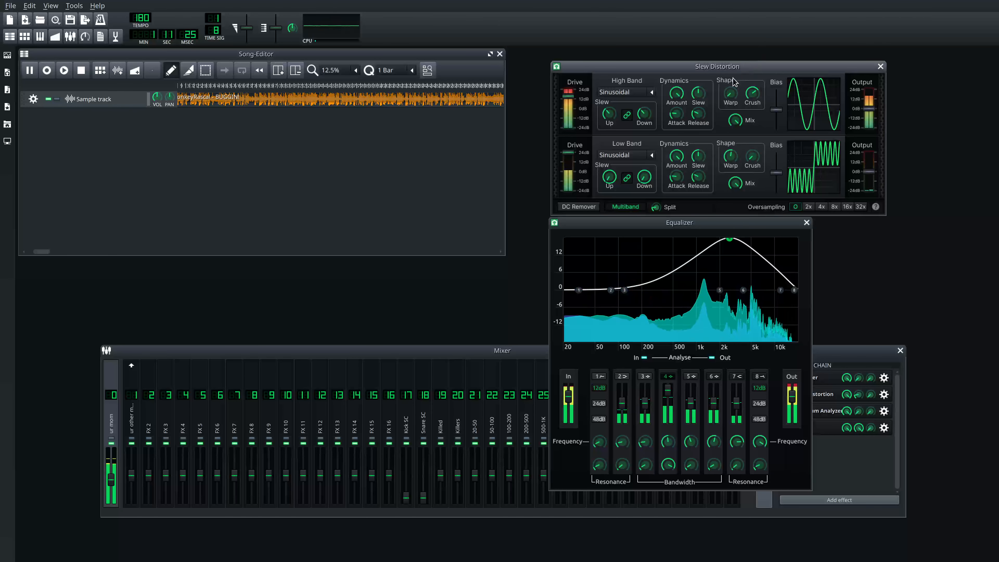
# Raise the high band's Warp, lower its Drive to about 10 dB, and stop the song.
pyautogui.moveTo(731, 94); pyautogui.dragTo(757, 128)
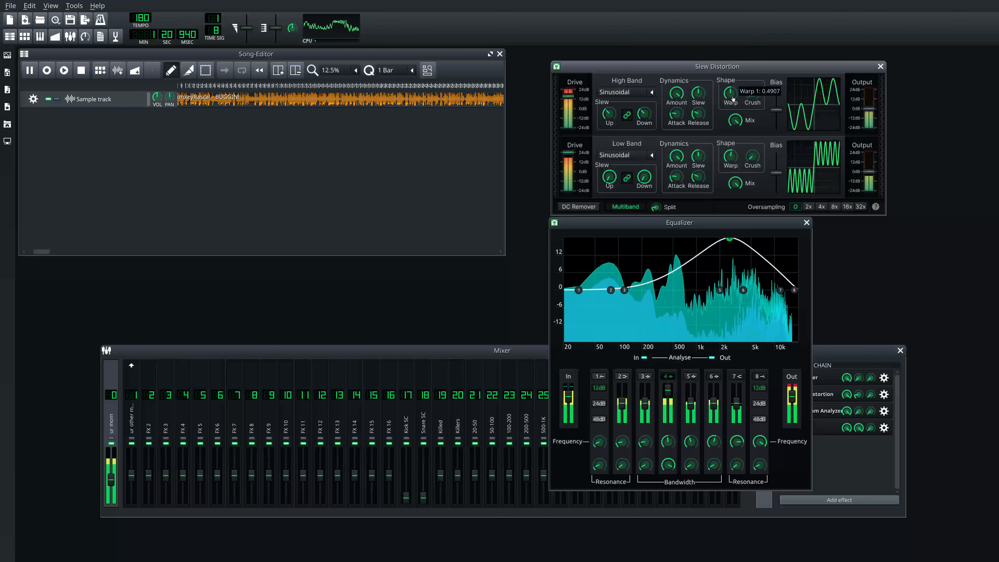
pyautogui.moveTo(730, 104); pyautogui.dragTo(560, 103)
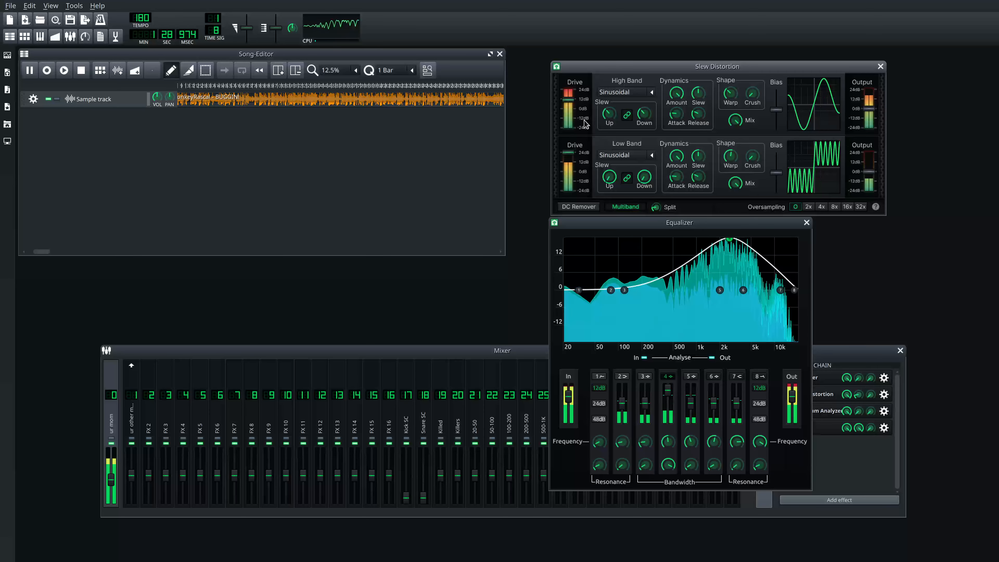
pyautogui.press('space')
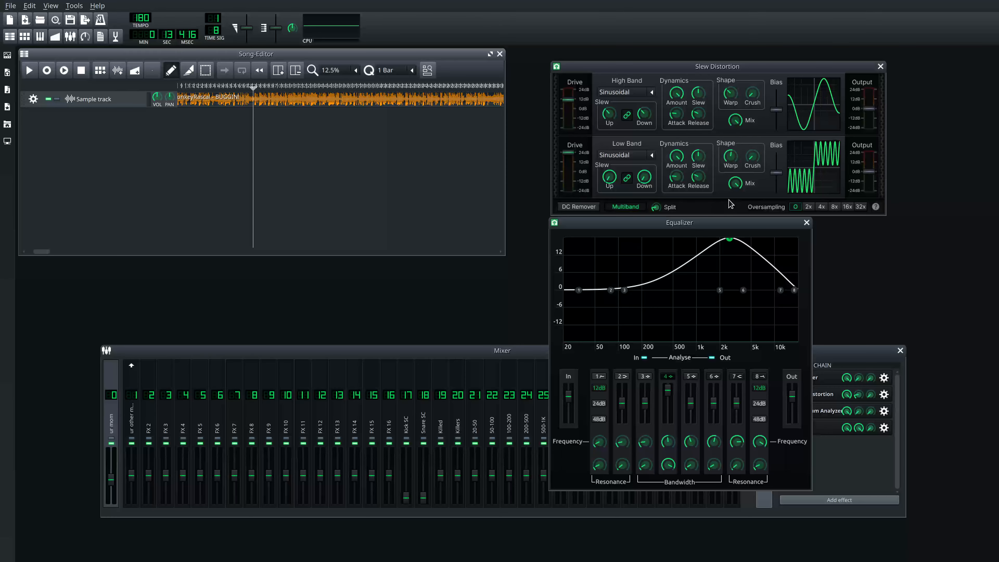
# Add a TripleOscillator instrument track to the song and place its window beside the Equalizer.
pyautogui.click(6, 59)
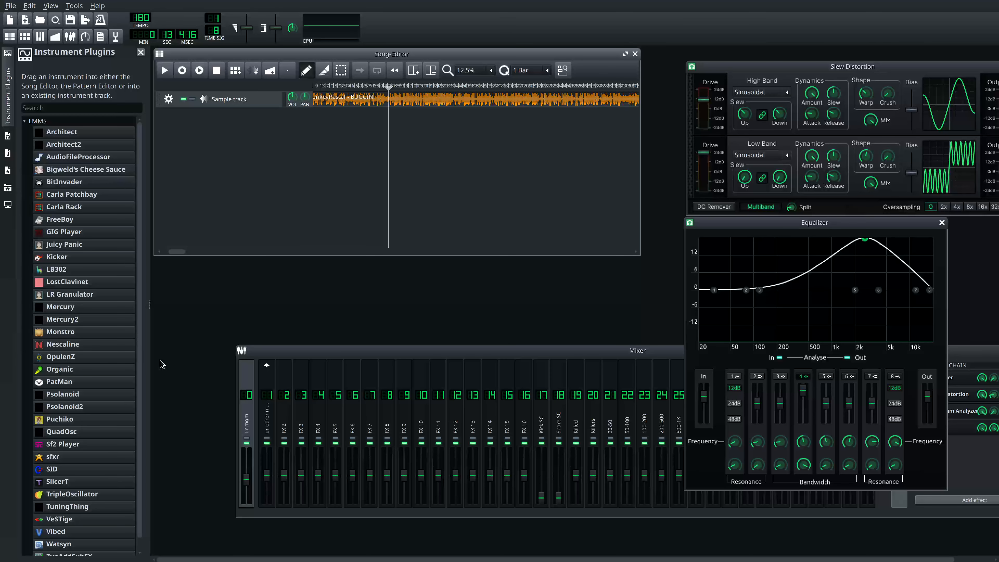
pyautogui.moveTo(91, 494); pyautogui.dragTo(343, 187)
pyautogui.click(9, 115)
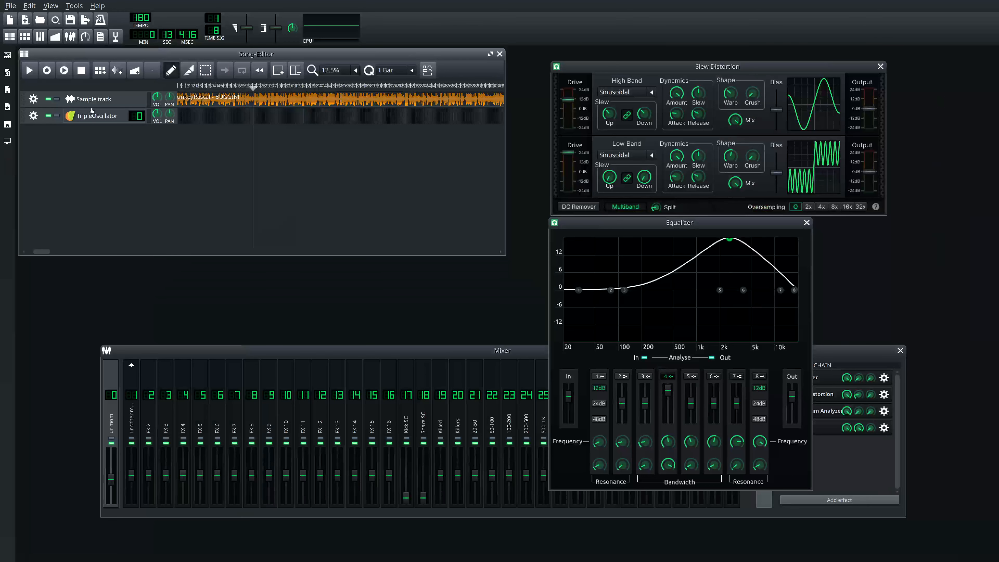
pyautogui.moveTo(936, 54); pyautogui.dragTo(435, 132)
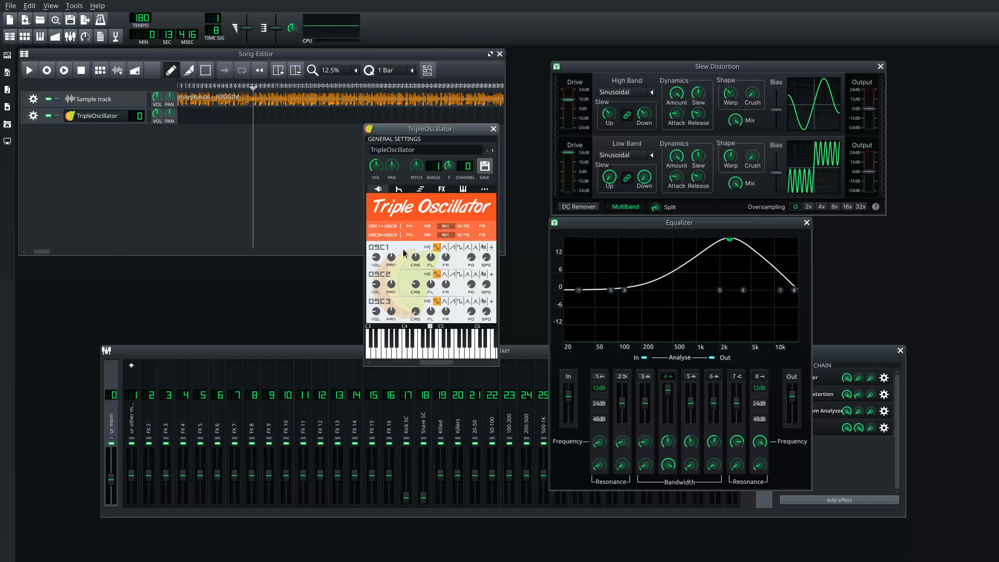
# Turn down OSC2's volume in TripleOscillator and play test notes.
pyautogui.press('y')
pyautogui.moveTo(376, 284); pyautogui.dragTo(376, 327)
pyautogui.press('n')
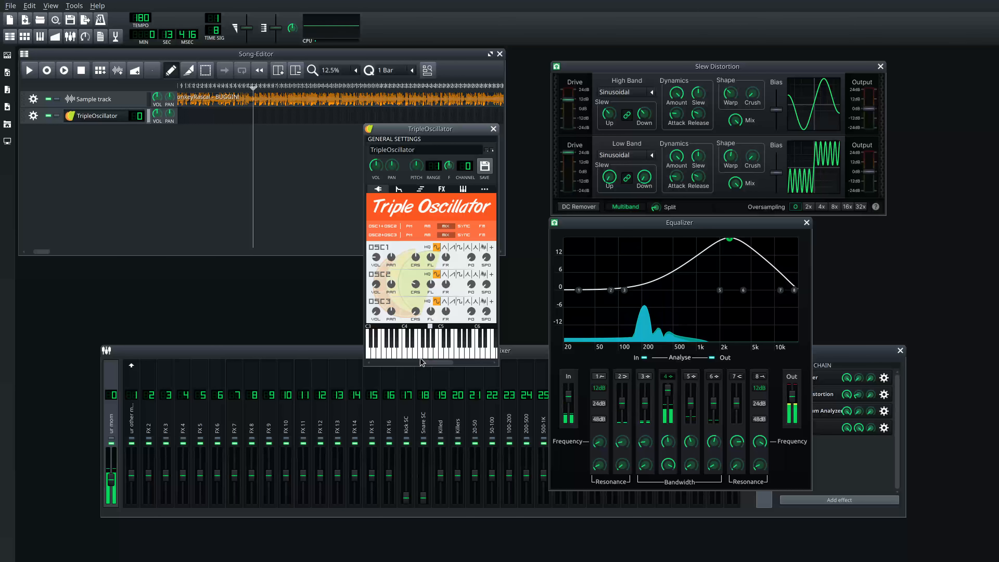
# Shift TripleOscillator's base note higher so that its keys sound in the bass range, and play several test notes.
pyautogui.moveTo(432, 362); pyautogui.dragTo(441, 362)
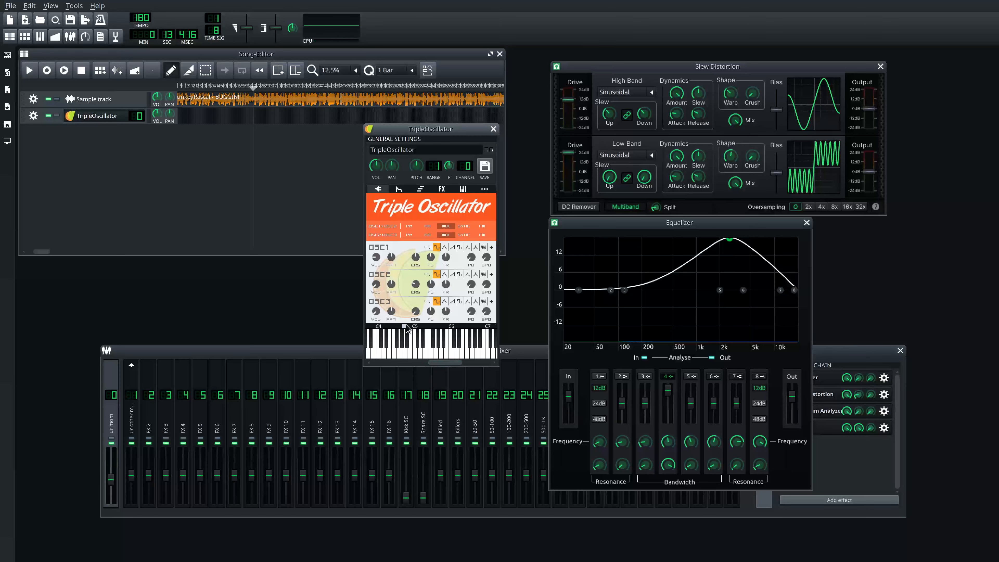
pyautogui.press('y')
pyautogui.click(477, 327)
pyautogui.press('y')
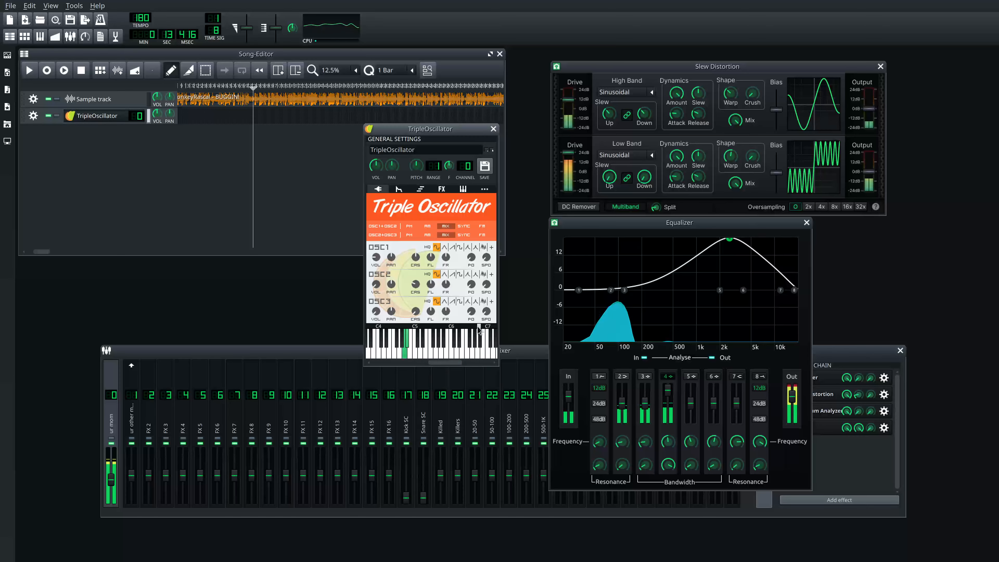
pyautogui.press('7')
pyautogui.moveTo(451, 362)
pyautogui.mouseDown()
pyautogui.moveTo(487, 332)
pyautogui.moveTo(441, 362)
pyautogui.mouseUp()
pyautogui.click(462, 326)
pyautogui.press('y')
pyautogui.press('t')
pyautogui.press('r')
pyautogui.press('n')
# Shape TripleOscillator's volume envelope with full Sustain and an Attack of about 0.056 while playing a note.
pyautogui.click(399, 189)
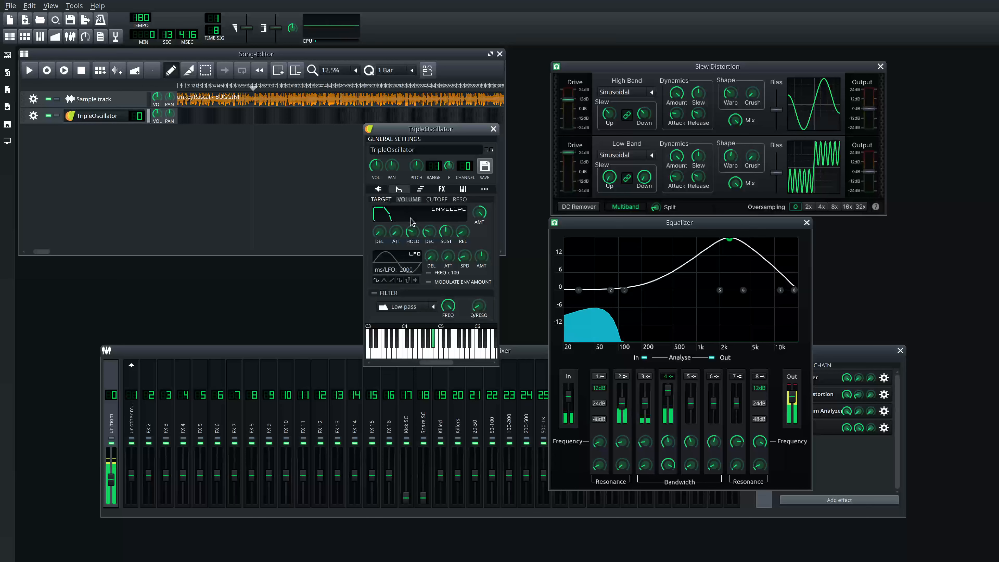
pyautogui.press('r')
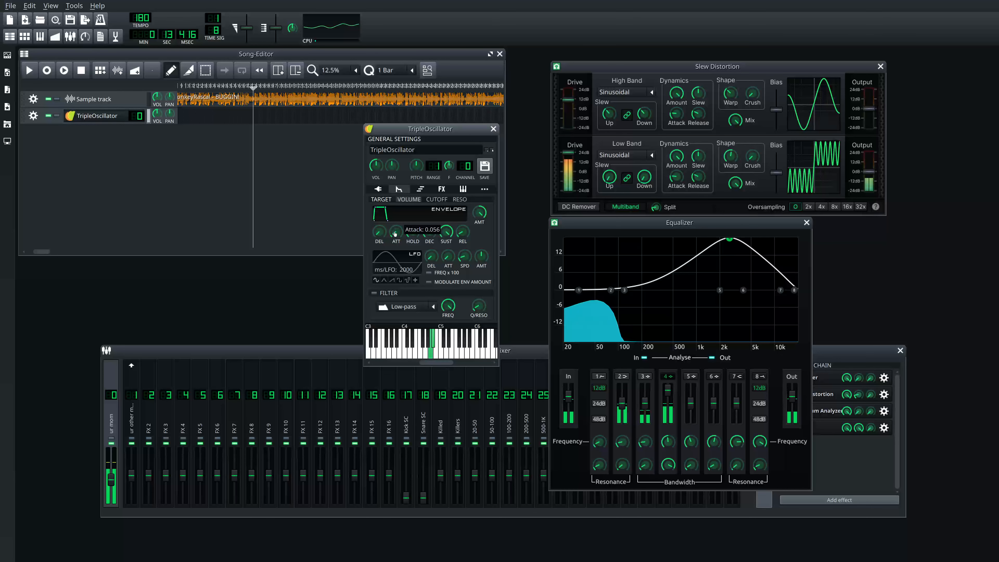
# Raise TripleOscillator's overall volume and play several low notes.
pyautogui.click(378, 188)
pyautogui.press('r')
pyautogui.press('q')
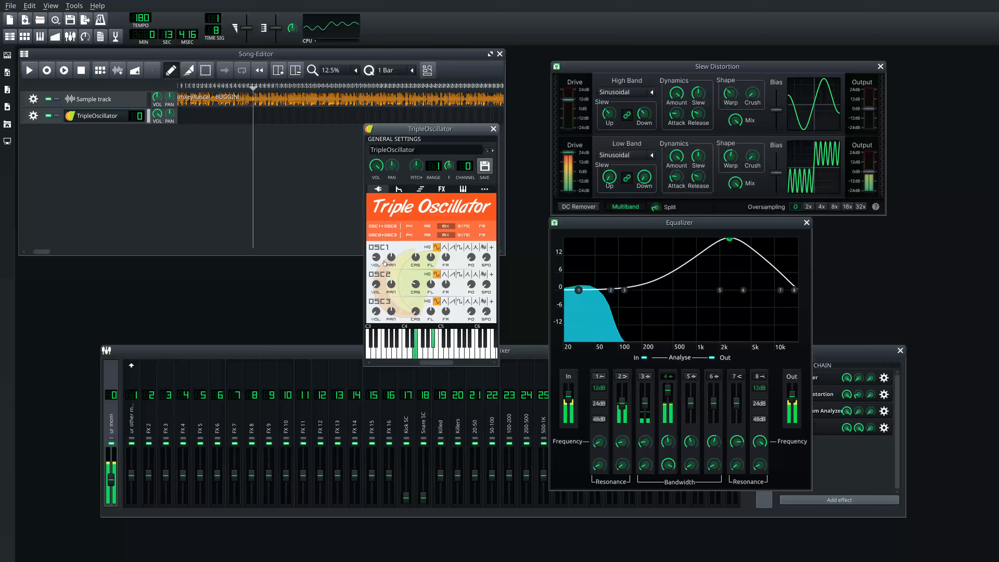
pyautogui.press('n')
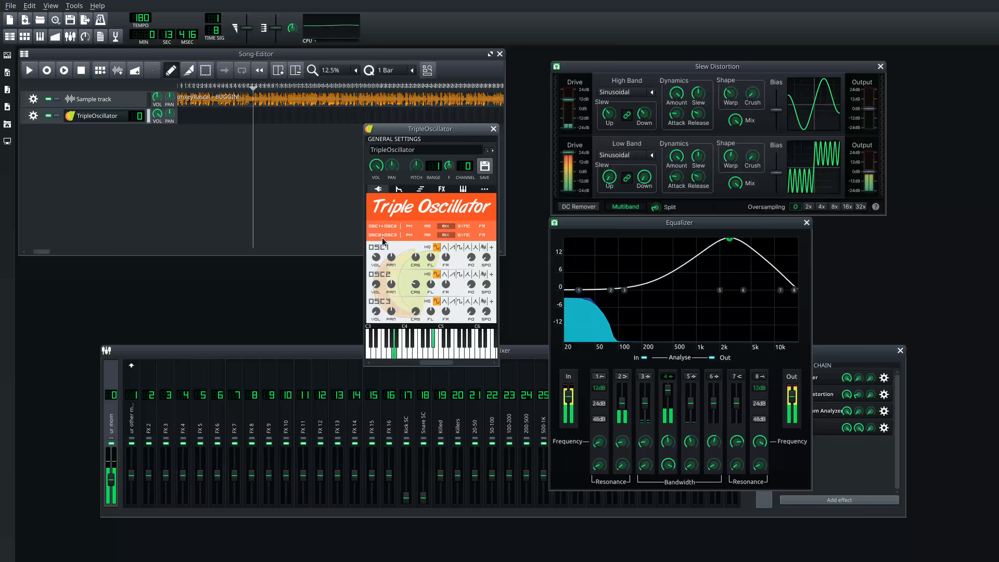
pyautogui.press('z')
pyautogui.press('n')
# Adjust the volume envelope's Attack and try notes across TripleOscillator's keyboard.
pyautogui.click(398, 189)
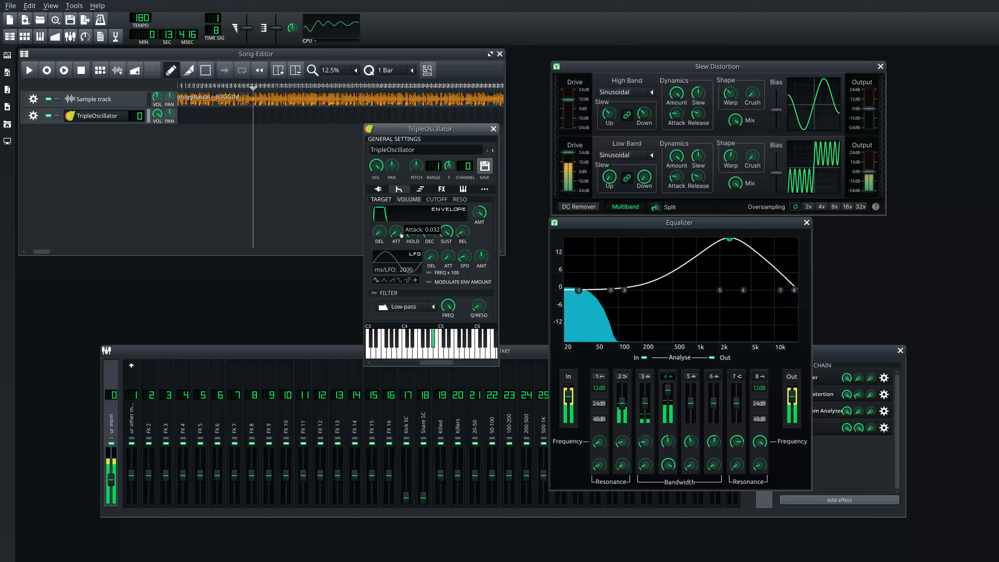
pyautogui.press('n')
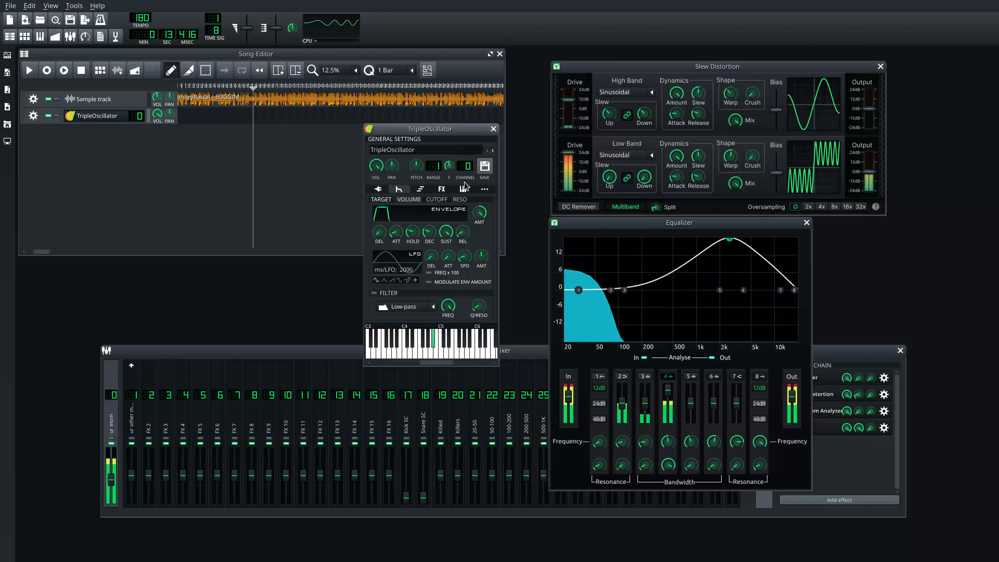
pyautogui.moveTo(465, 229)
pyautogui.press('n')
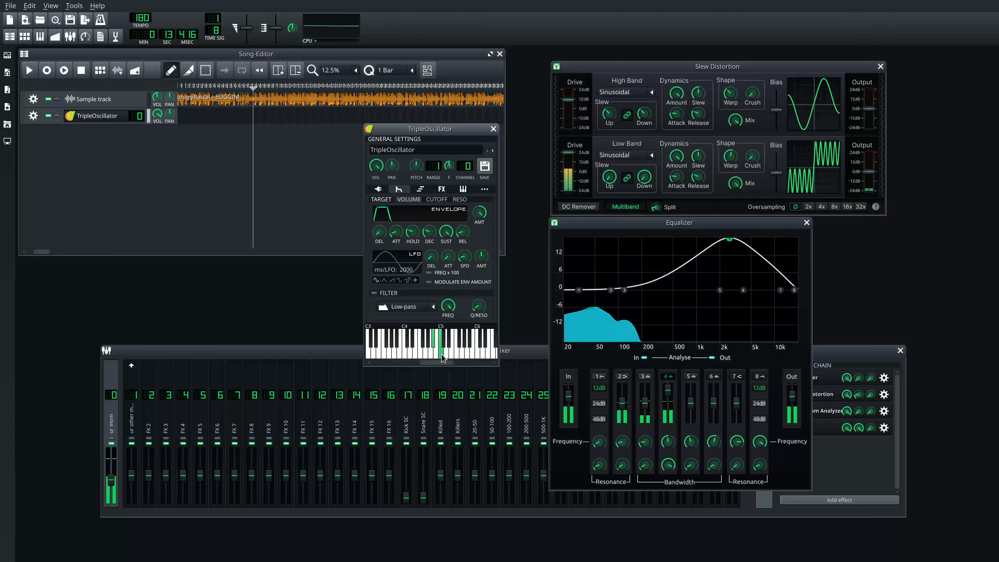
pyautogui.moveTo(468, 355); pyautogui.dragTo(436, 348)
pyautogui.press('t')
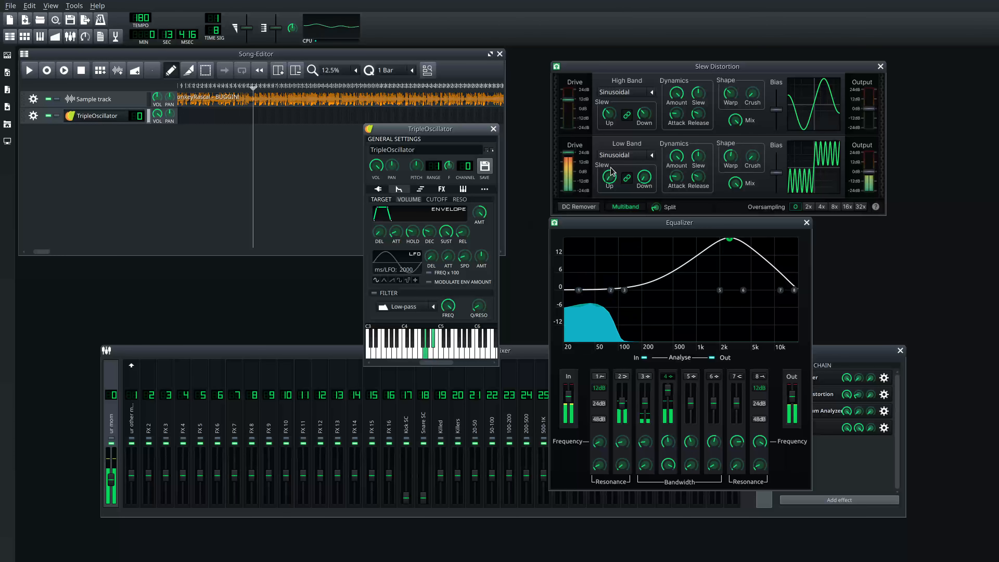
# Try a higher and a lower Warp on Slew Distortion's low band, playing notes after each change.
pyautogui.click(700, 158)
pyautogui.click(458, 130)
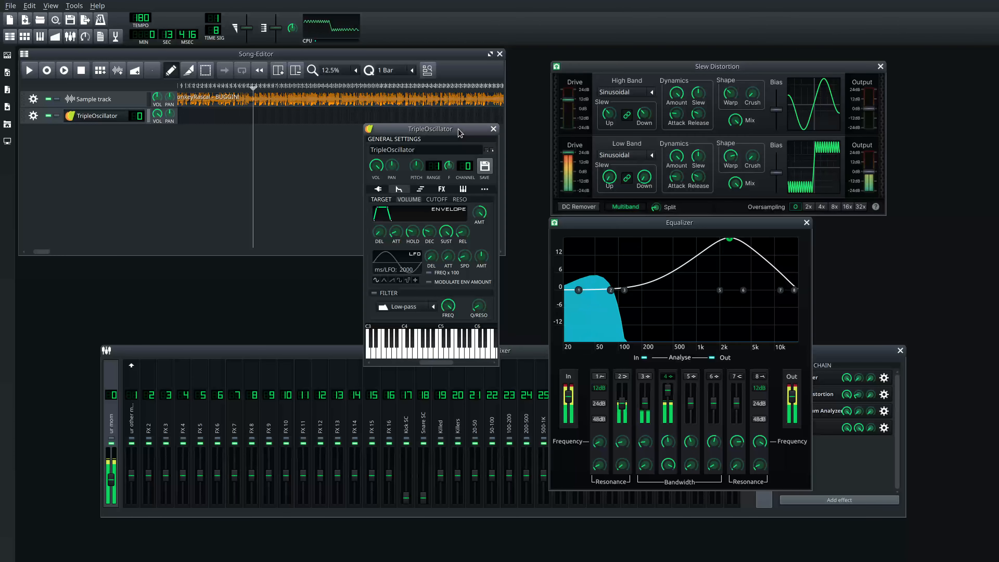
pyautogui.moveTo(731, 157); pyautogui.dragTo(713, 195)
pyautogui.click(432, 131)
pyautogui.press('y')
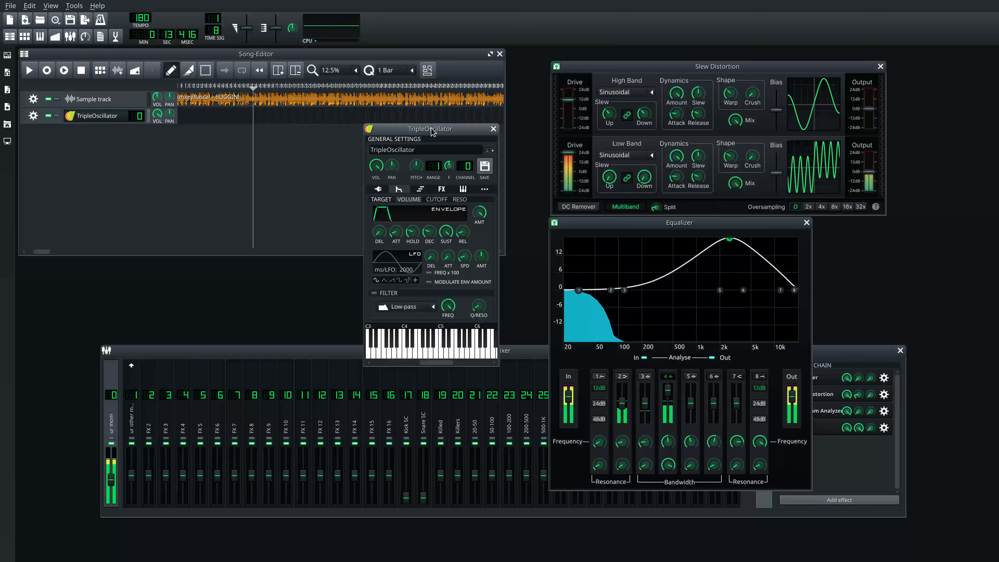
pyautogui.moveTo(445, 350); pyautogui.dragTo(436, 356)
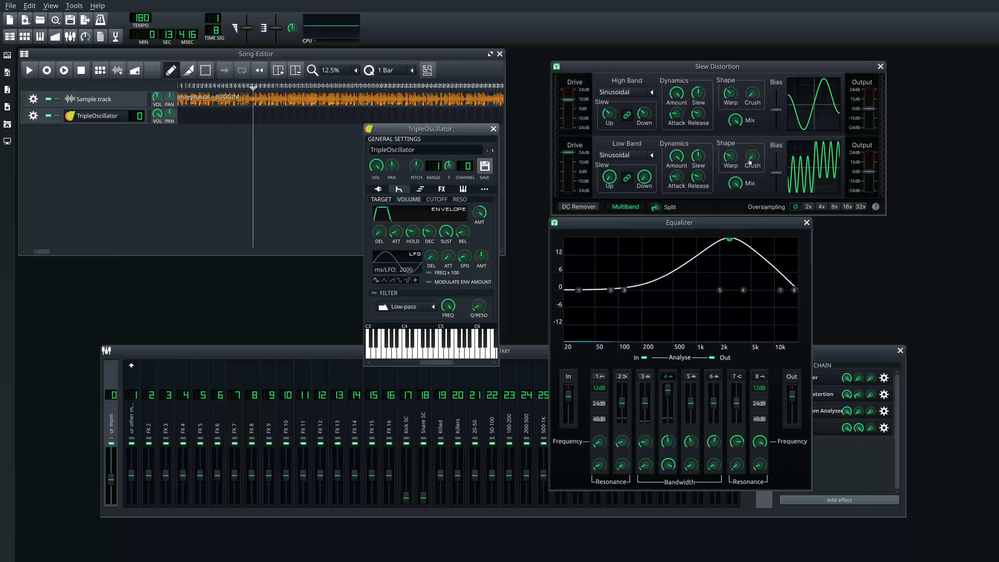
# Try different Crush amounts on the low band, playing a note after each change.
pyautogui.moveTo(752, 159); pyautogui.dragTo(739, 125)
pyautogui.click(472, 136)
pyautogui.press('y')
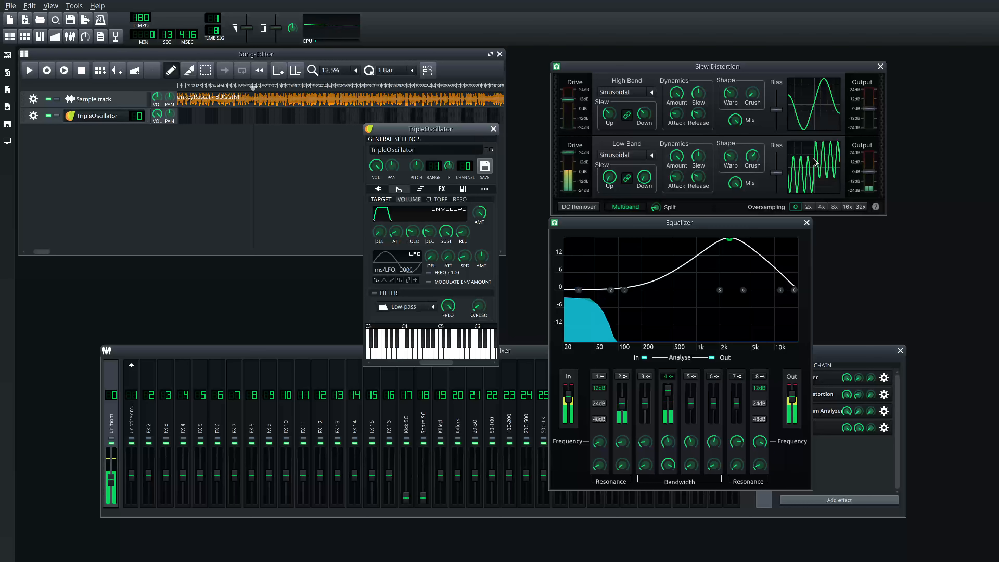
pyautogui.click(753, 161)
pyautogui.click(456, 126)
pyautogui.press('y')
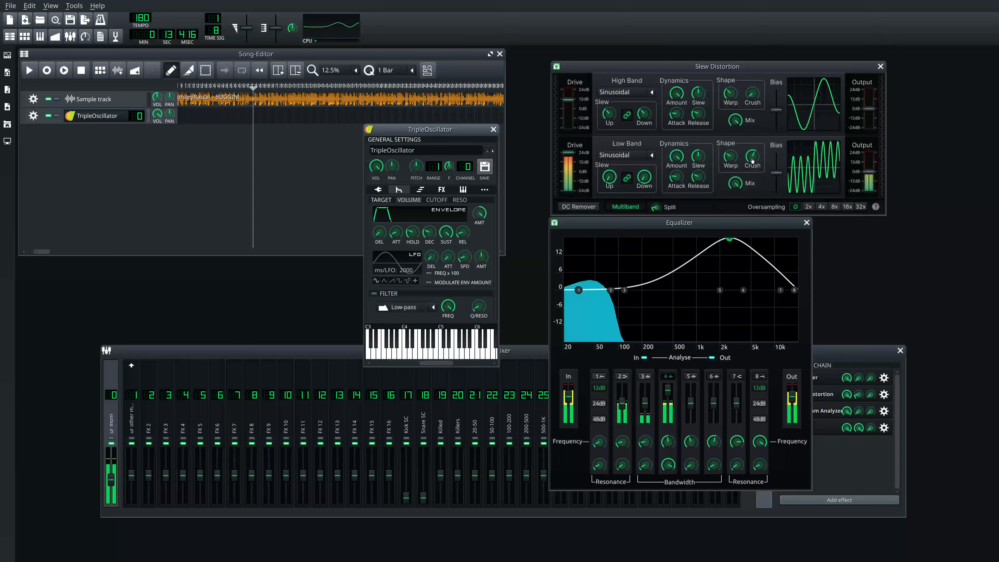
# Reset the low band's Crush, switch its distortion type to Foldback, and play a note.
pyautogui.middleClick(752, 160)
pyautogui.scroll(-1, 610, 154)
pyautogui.click(453, 132)
pyautogui.press('y')
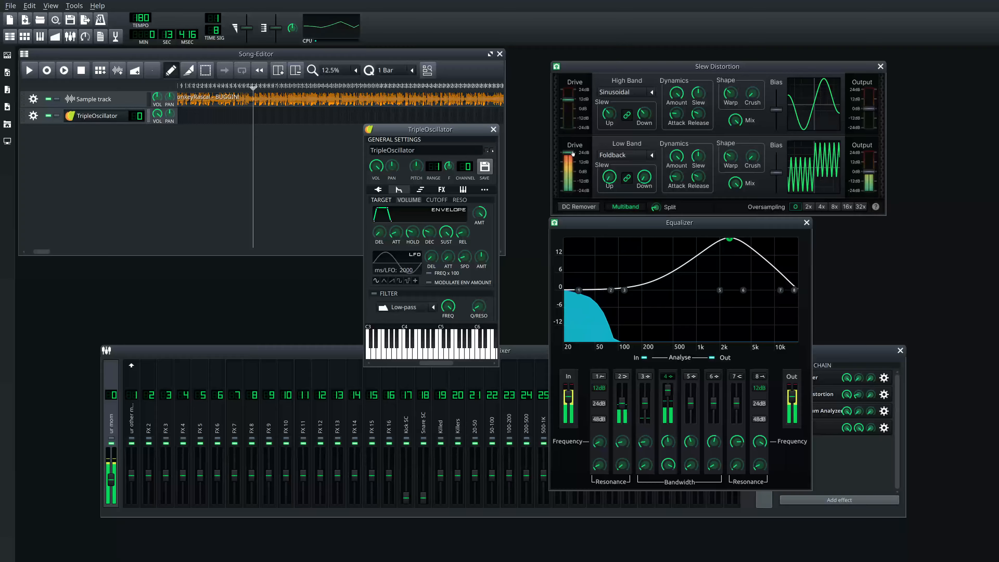
# Lower the low band's Drive to about 15 dB and play notes on TripleOscillator.
pyautogui.moveTo(572, 152); pyautogui.dragTo(570, 159)
pyautogui.click(434, 128)
pyautogui.press('y')
pyautogui.click(431, 131)
pyautogui.press('t')
pyautogui.press('y')
pyautogui.press('r')
pyautogui.press('y')
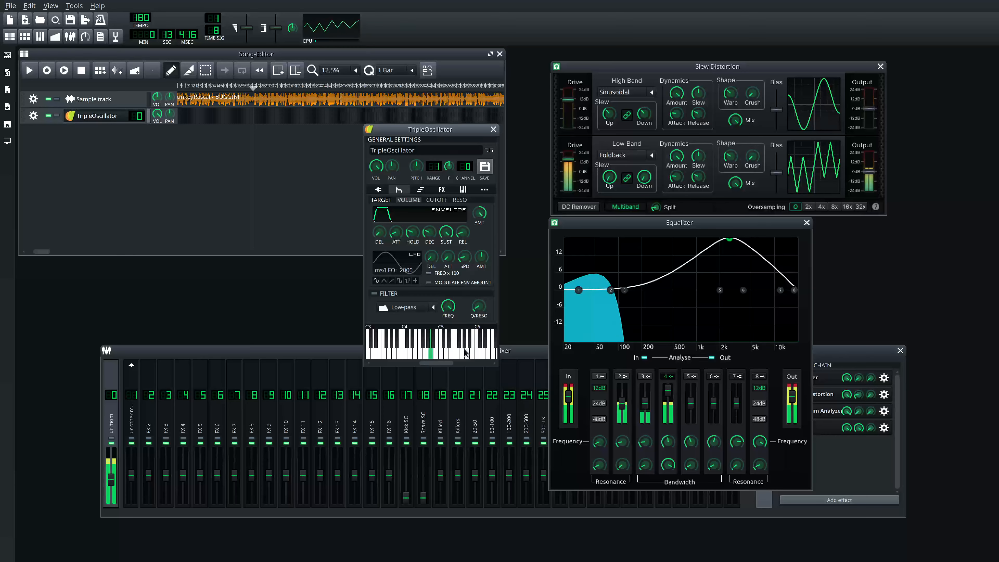
# Play a run of notes across TripleOscillator's keyboard to hear the low band's Foldback distortion.
pyautogui.moveTo(471, 352); pyautogui.dragTo(441, 352)
pyautogui.press('c')
pyautogui.press('v')
pyautogui.press('b')
pyautogui.click(433, 359)
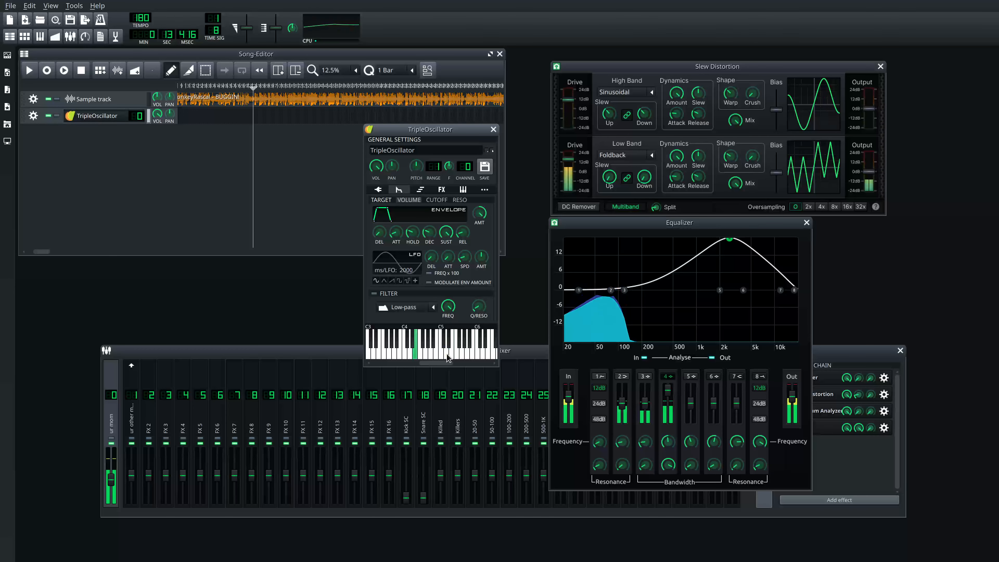
# Add a second Slew Distortion to the effects chain, place it directly after the first, and position its window below the first one.
pyautogui.click(850, 361)
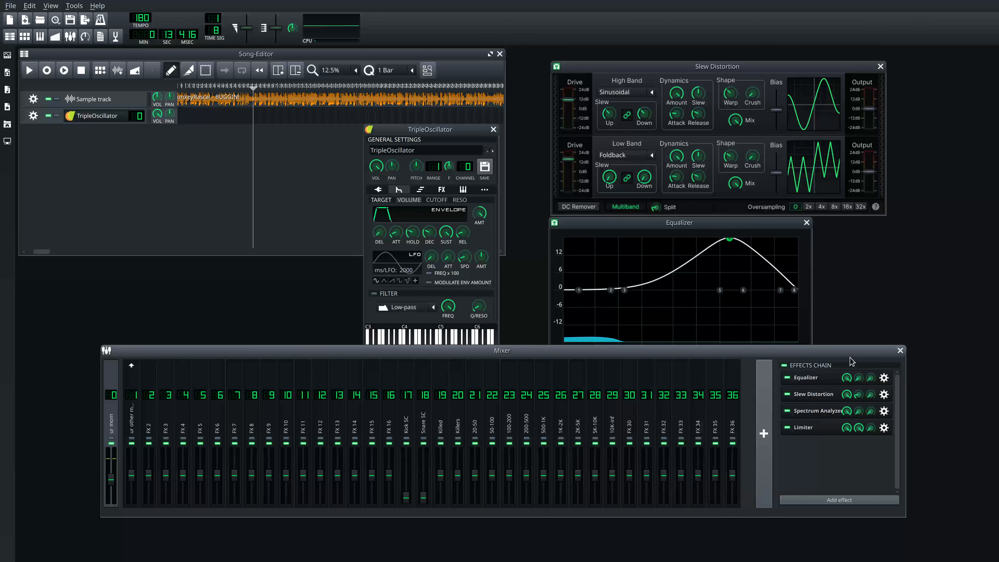
pyautogui.click(819, 499)
pyautogui.write('slew')
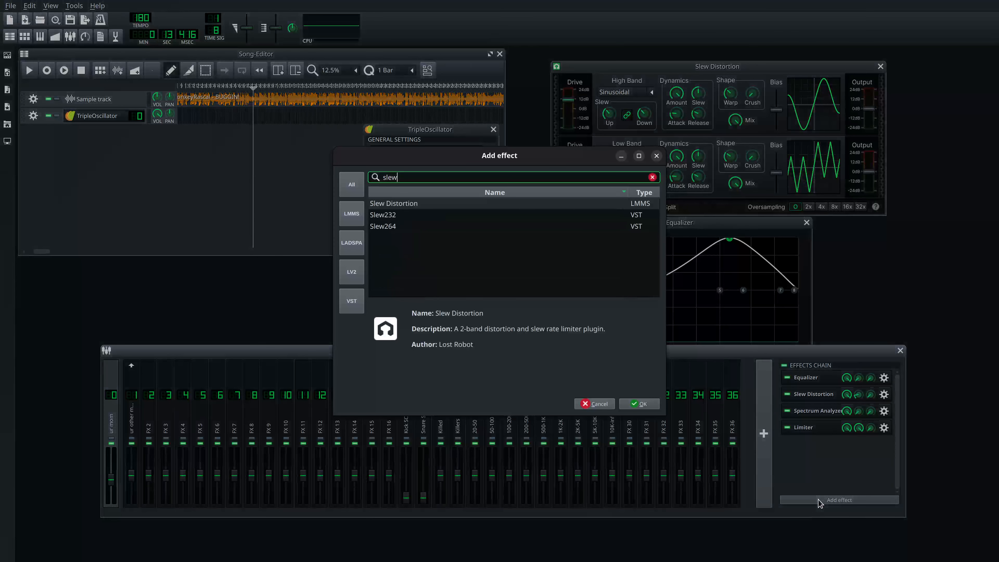
pyautogui.press('Return')
pyautogui.moveTo(812, 444); pyautogui.dragTo(804, 415)
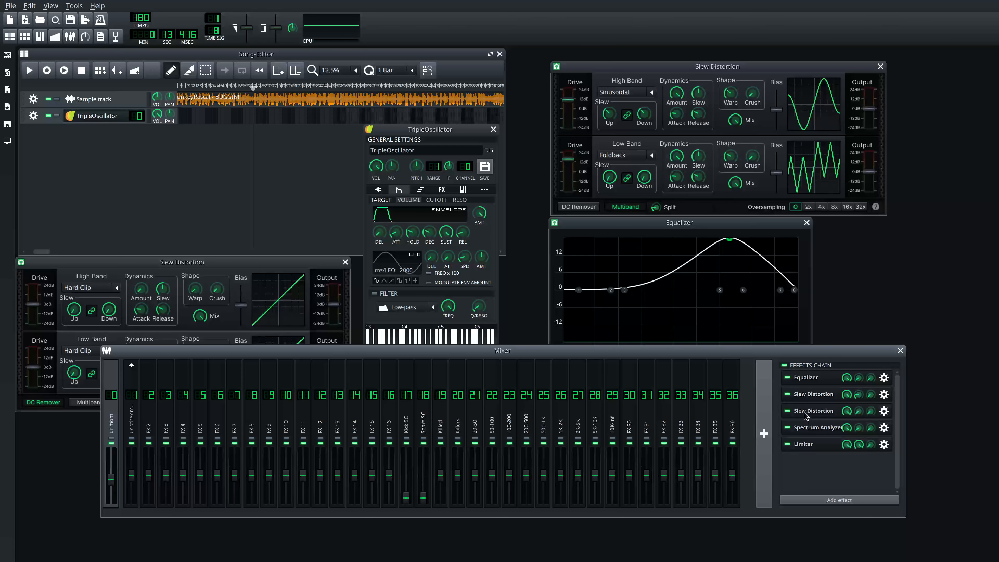
pyautogui.moveTo(240, 266); pyautogui.dragTo(850, 248)
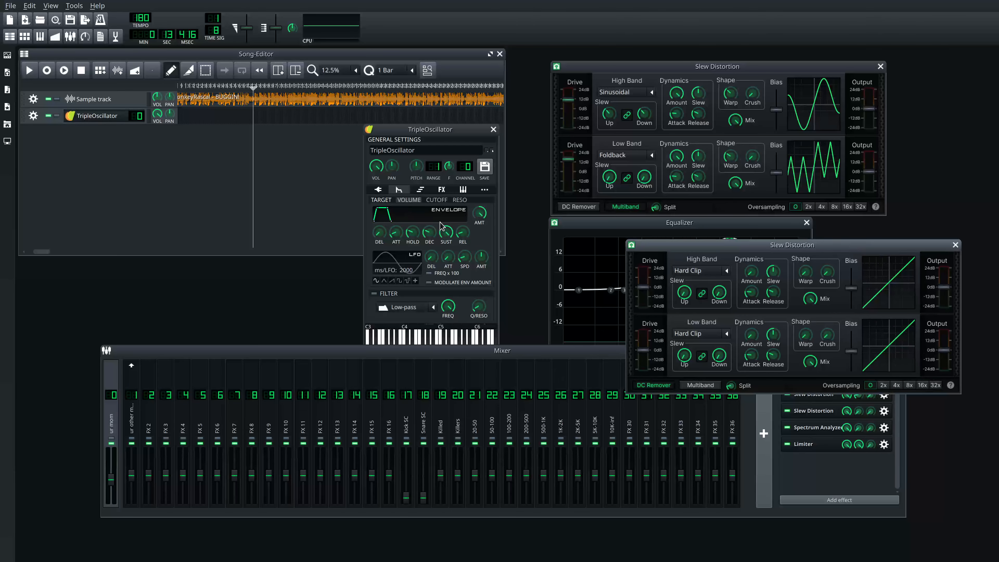
# Set the second Slew Distortion's high band to Tanh, raise its Drive slightly, and play notes on TripleOscillator.
pyautogui.click(441, 141)
pyautogui.scroll(-1, 717, 269)
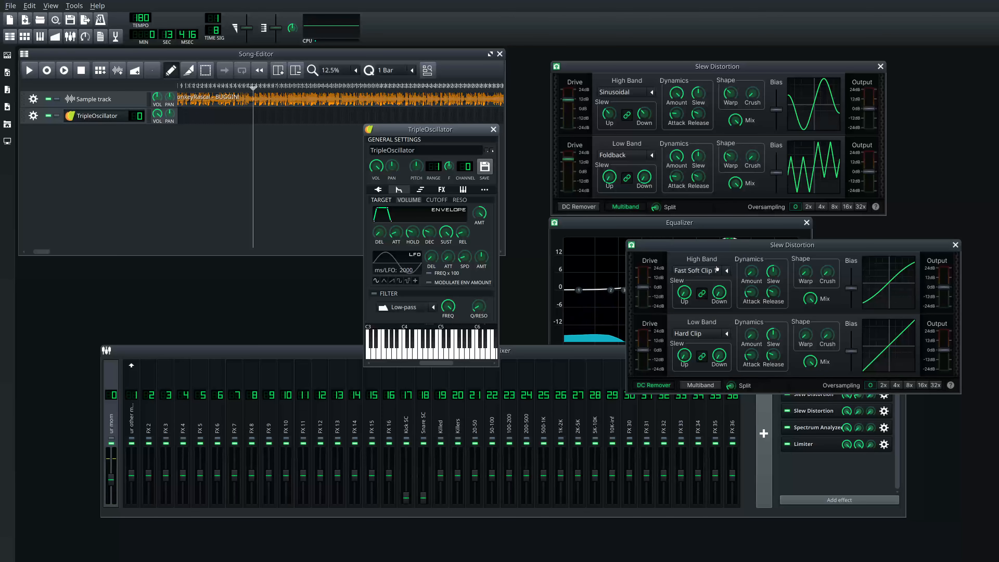
pyautogui.moveTo(644, 288); pyautogui.dragTo(644, 284)
pyautogui.click(450, 128)
pyautogui.press('y')
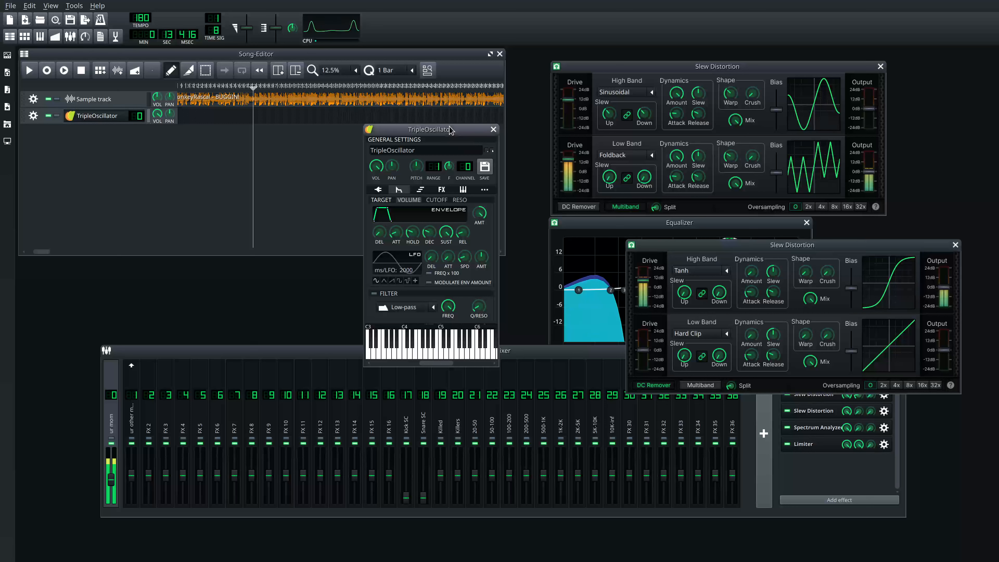
pyautogui.press('y')
pyautogui.press('r')
# Raise the second Slew Distortion's high-band Drive a little further and play several notes across TripleOscillator's keyboard.
pyautogui.moveTo(644, 277)
pyautogui.mouseDown()
pyautogui.moveTo(644, 287)
pyautogui.moveTo(644, 276)
pyautogui.mouseUp()
pyautogui.click(433, 353)
pyautogui.click(445, 339)
pyautogui.click(436, 333)
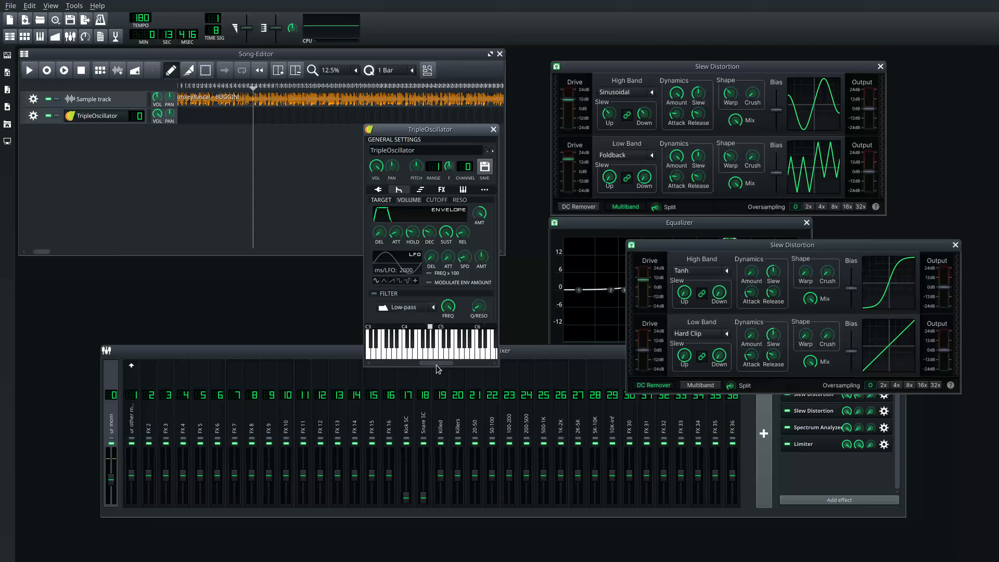
# Move TripleOscillator's base note up two octaves to A6 and play bass notes.
pyautogui.moveTo(436, 365); pyautogui.dragTo(447, 359)
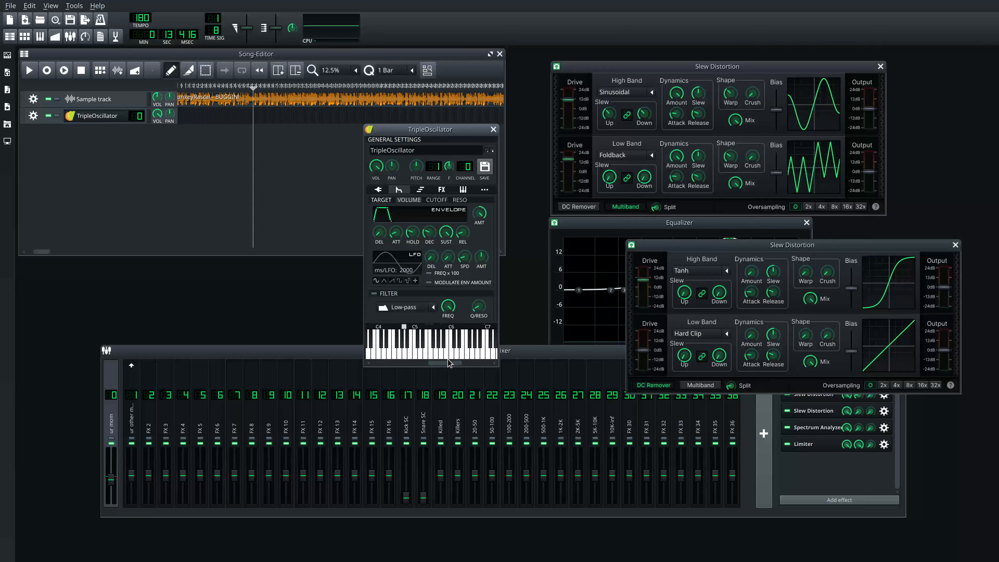
pyautogui.click(478, 327)
pyautogui.press('y')
pyautogui.press('y')
pyautogui.moveTo(444, 362); pyautogui.dragTo(453, 362)
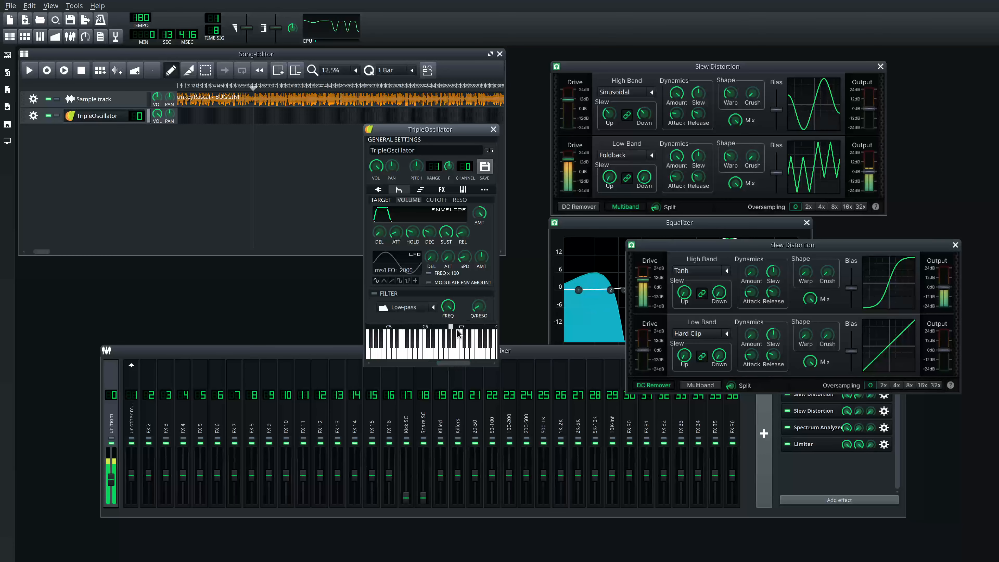
pyautogui.press('r')
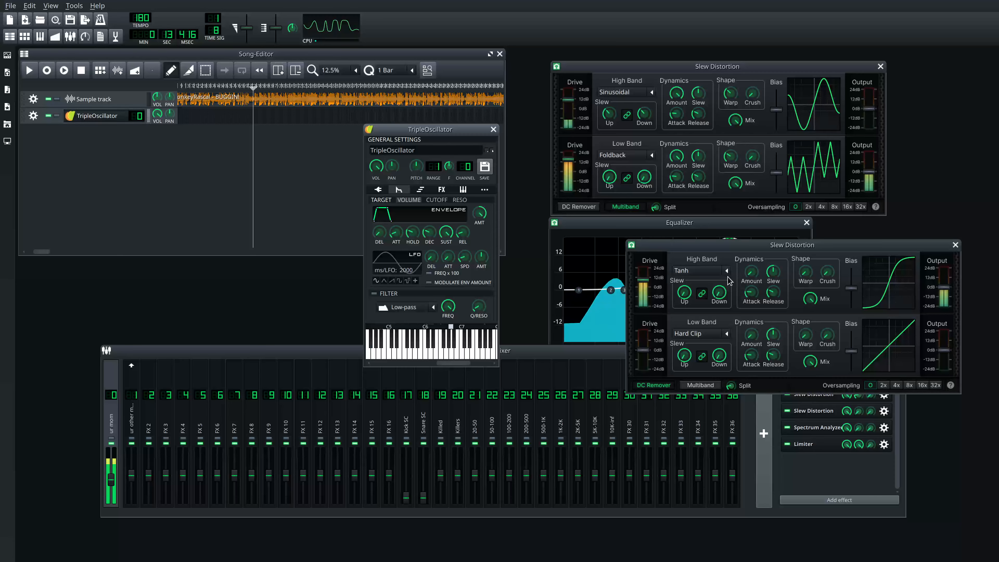
# Increase Warp on the second Slew Distortion's high band and play a note.
pyautogui.moveTo(809, 273); pyautogui.dragTo(821, 222)
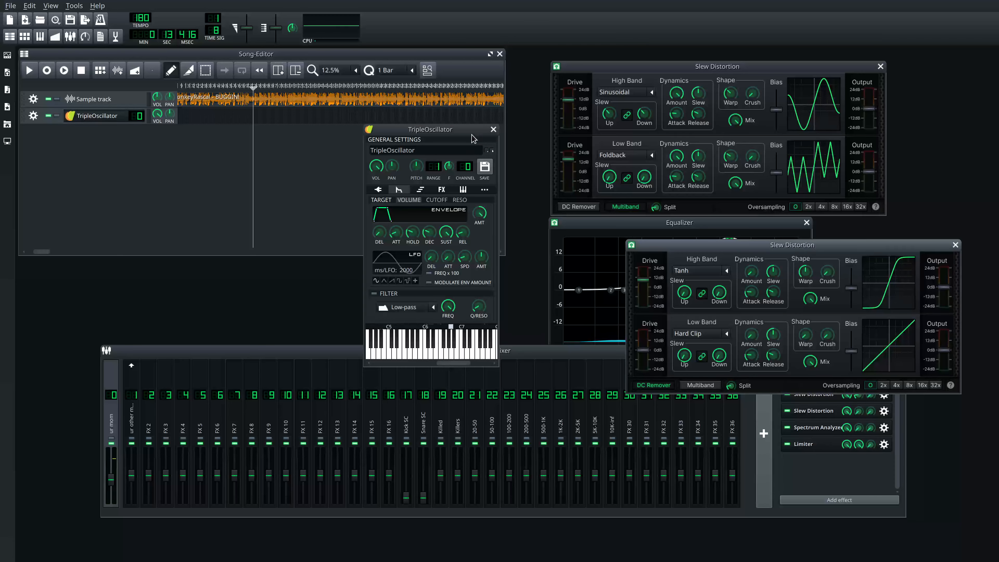
pyautogui.click(444, 138)
pyautogui.press('y')
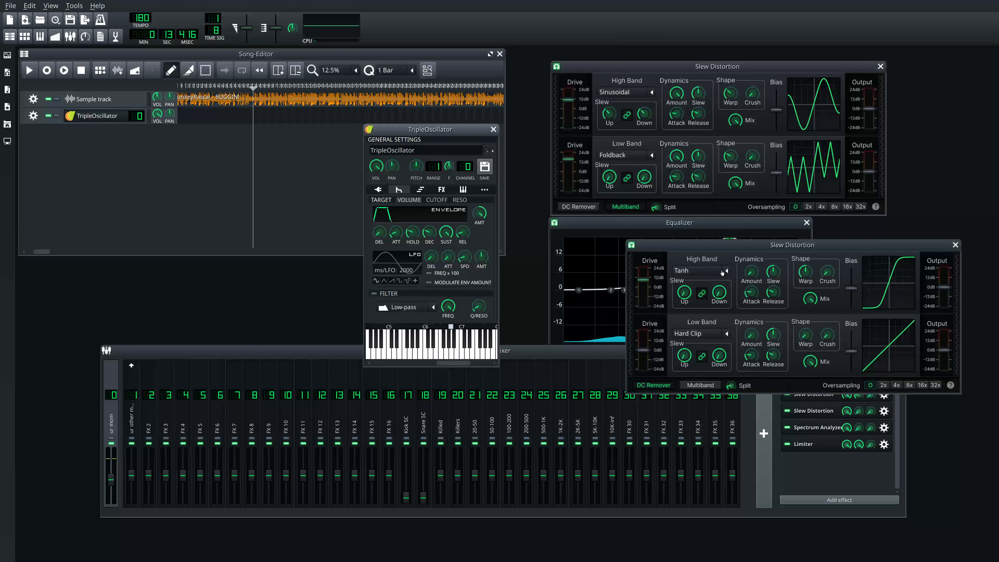
# Switch the second Slew Distortion's high band to Sinusoidal, lower its Drive slightly, and play notes.
pyautogui.scroll(-2, 725, 273)
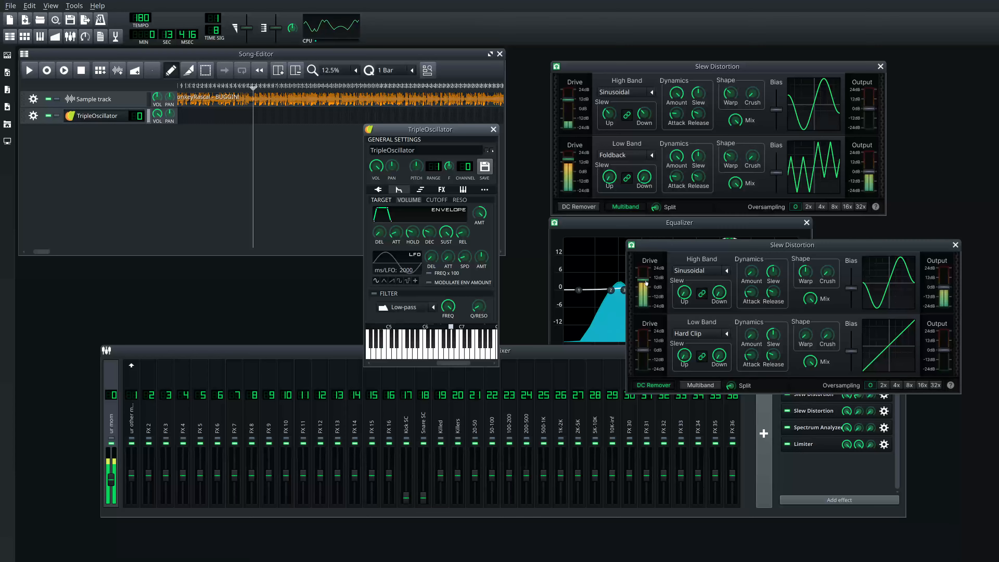
pyautogui.moveTo(646, 282); pyautogui.dragTo(642, 286)
pyautogui.click(431, 136)
pyautogui.press('y')
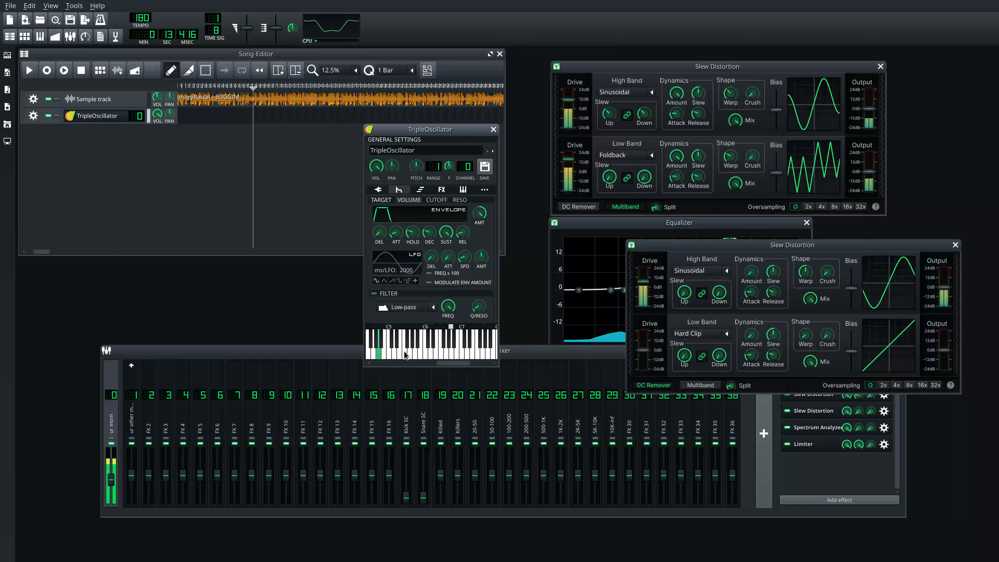
# Enable Multiband on the second Slew Distortion and play a note on TripleOscillator.
pyautogui.click(700, 386)
pyautogui.click(435, 131)
pyautogui.press('y')
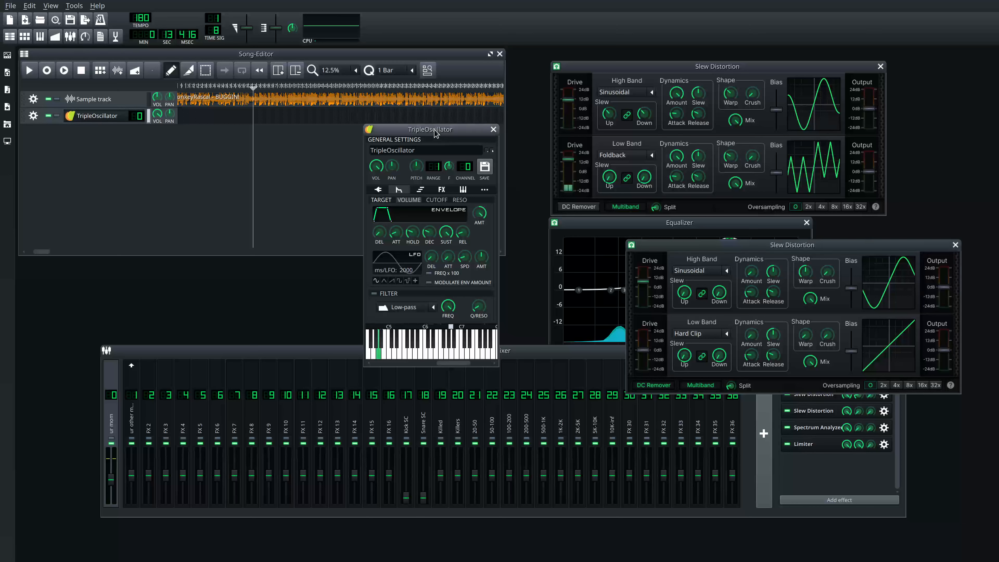
# Set the second Slew Distortion's low band to Sinusoidal, shift the Drive from the high band to the low band, and play a note.
pyautogui.scroll(-5, 686, 333)
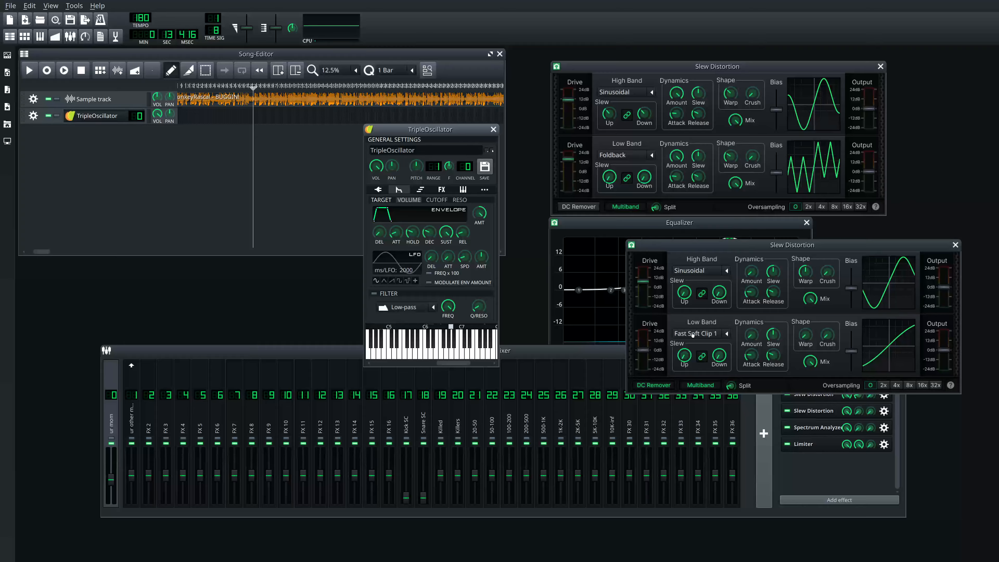
pyautogui.moveTo(636, 278); pyautogui.dragTo(645, 301)
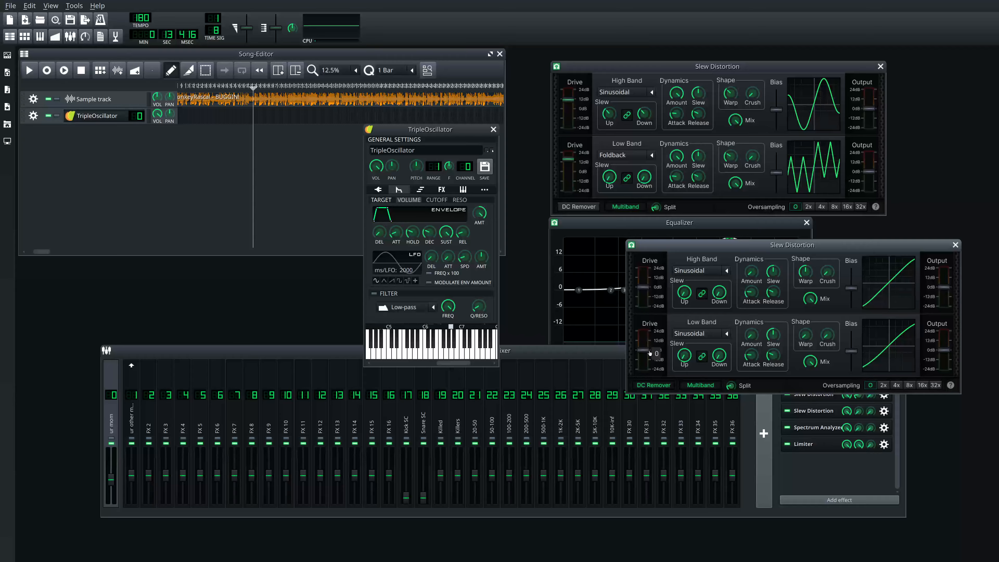
pyautogui.moveTo(649, 350); pyautogui.dragTo(650, 345)
pyautogui.click(445, 135)
pyautogui.press('y')
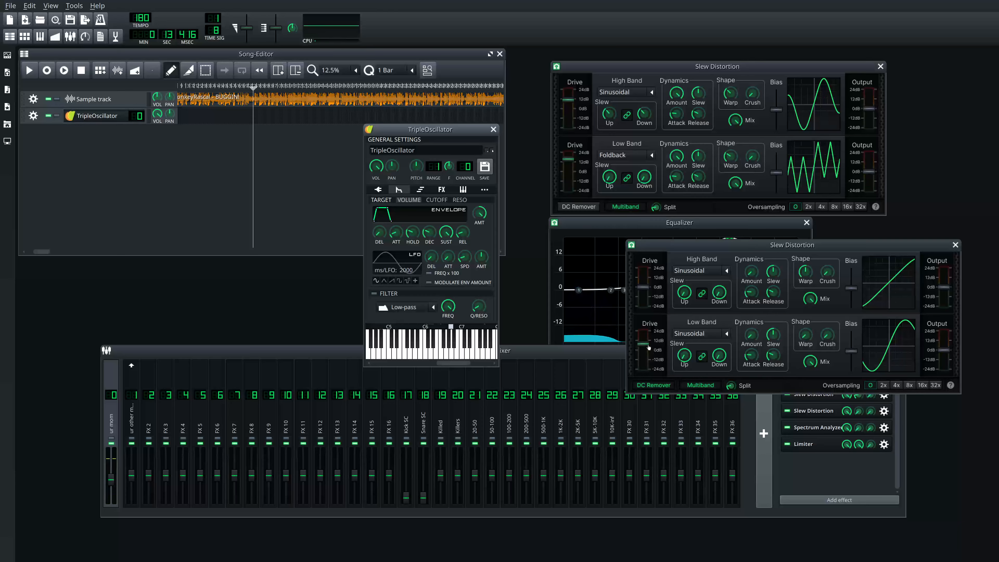
# Raise the second Slew Distortion's low-band Drive to about 18 dB and play a note.
pyautogui.moveTo(635, 343); pyautogui.dragTo(636, 334)
pyautogui.click(445, 135)
pyautogui.press('y')
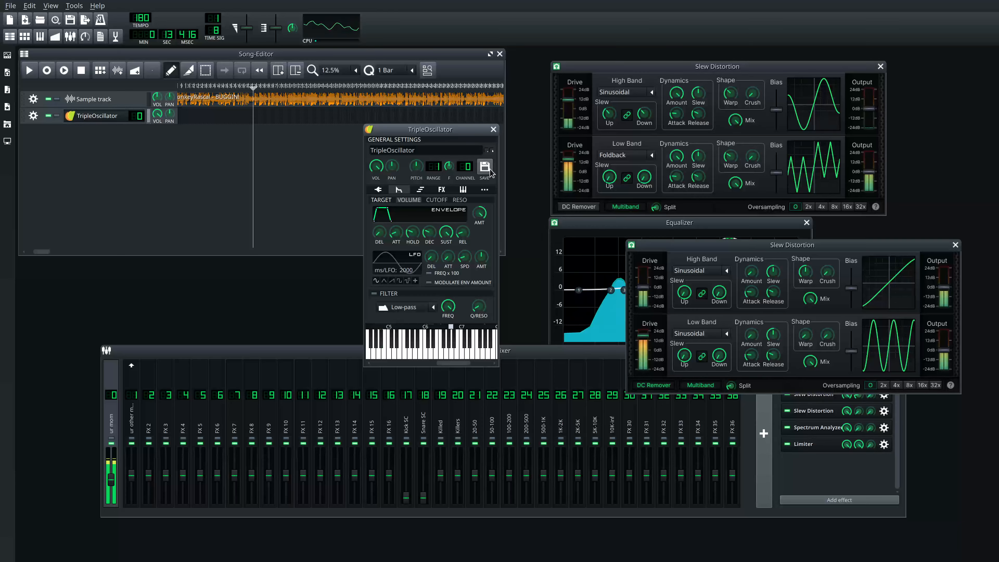
# Adjust the second Slew Distortion's Split frequency and play a note.
pyautogui.click(730, 385)
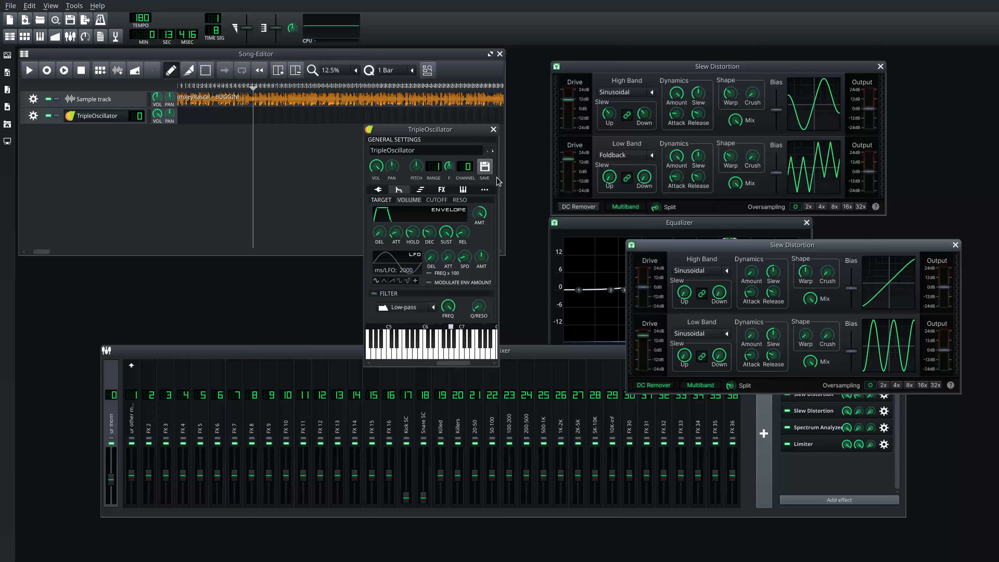
pyautogui.click(442, 134)
pyautogui.press('y')
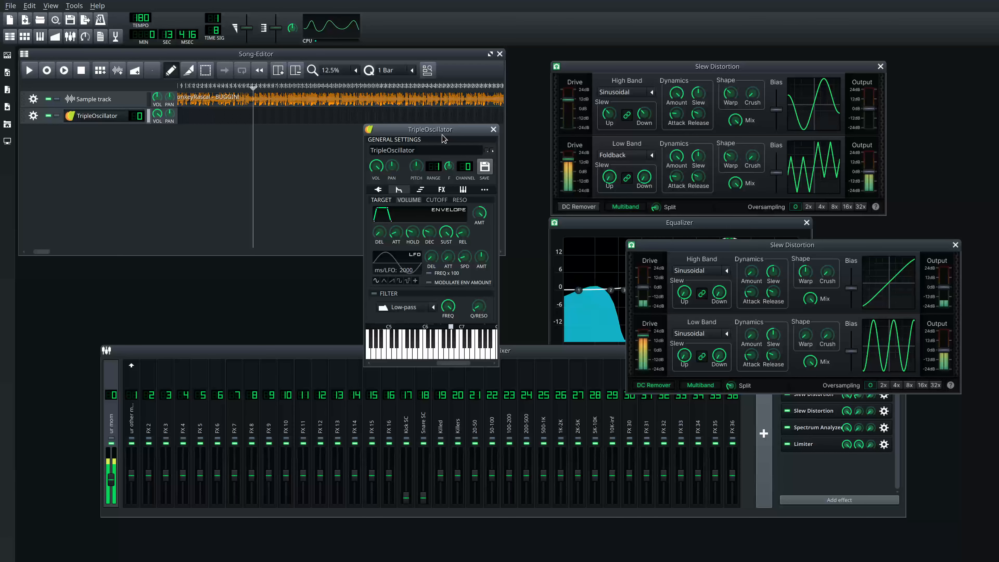
# Lower the second Slew Distortion's low-band Drive to about 12 dB and play several notes on TripleOscillator.
pyautogui.moveTo(643, 335); pyautogui.dragTo(643, 341)
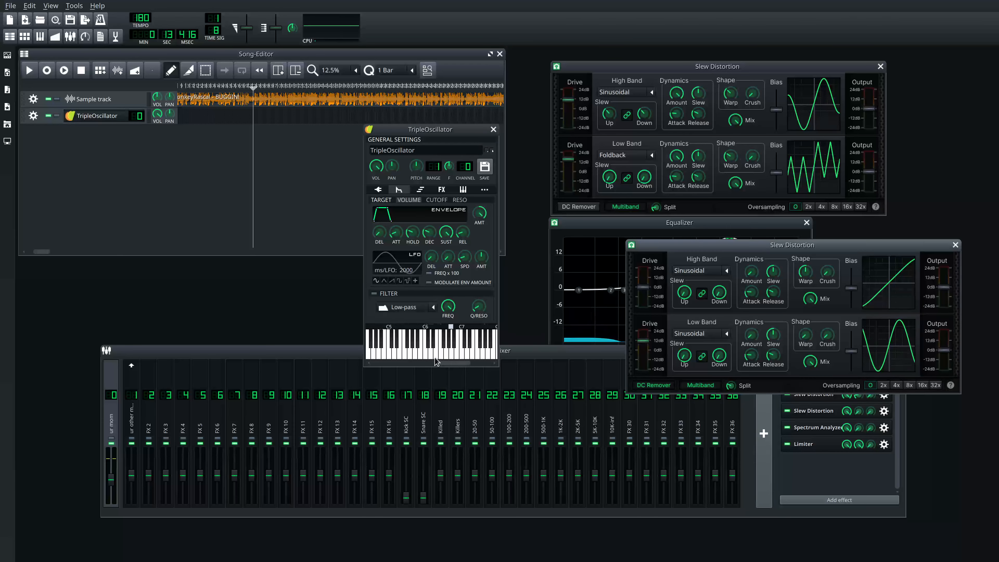
pyautogui.click(438, 356)
pyautogui.click(445, 354)
pyautogui.click(392, 354)
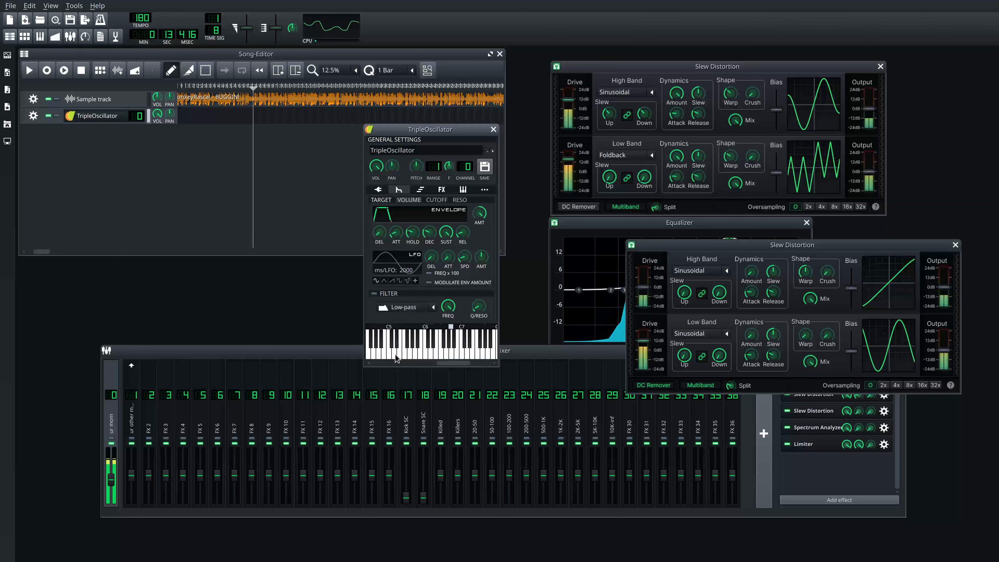
pyautogui.click(395, 354)
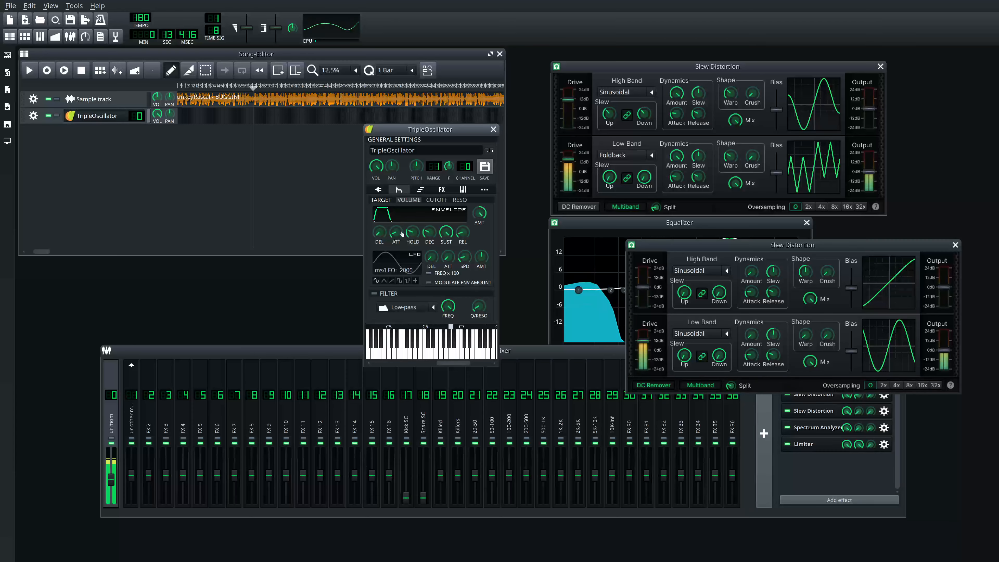
# Reduce the Attack and Hold of TripleOscillator's volume envelope to near zero.
pyautogui.moveTo(402, 233); pyautogui.dragTo(390, 247)
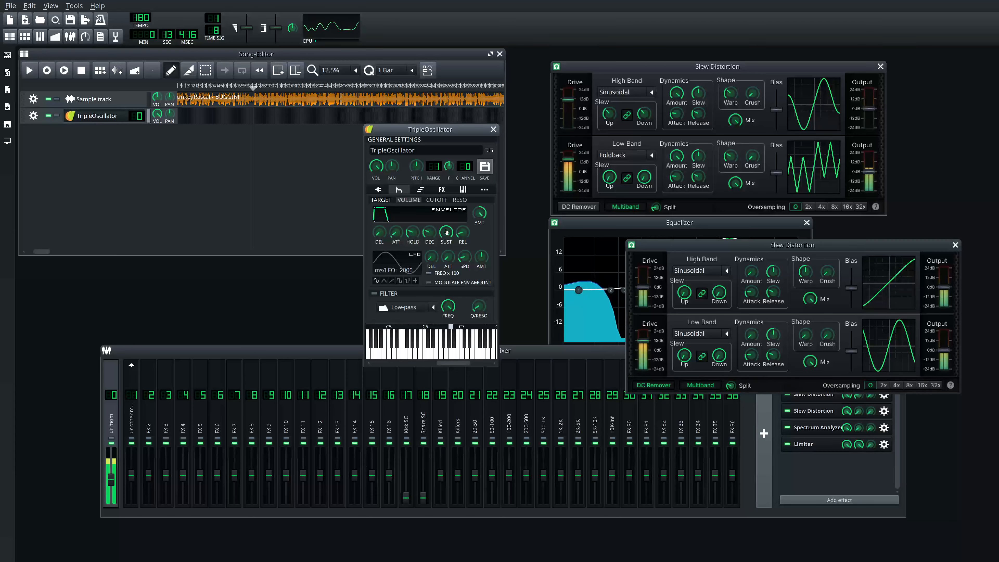
pyautogui.moveTo(446, 234); pyautogui.dragTo(450, 318)
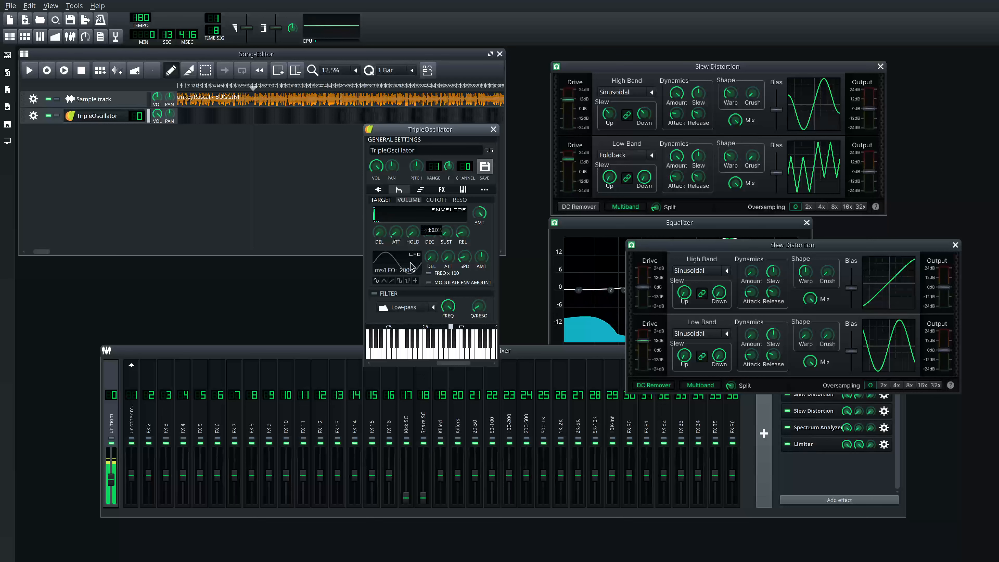
pyautogui.moveTo(435, 234)
pyautogui.mouseDown()
pyautogui.moveTo(435, 217)
pyautogui.moveTo(431, 257)
pyautogui.moveTo(445, 167)
pyautogui.moveTo(427, 238)
pyautogui.mouseUp()
# Try longer Attack times on TripleOscillator's volume envelope, fine-tune the Attack to slightly above 0.1, and play notes.
pyautogui.moveTo(396, 233); pyautogui.dragTo(473, 33)
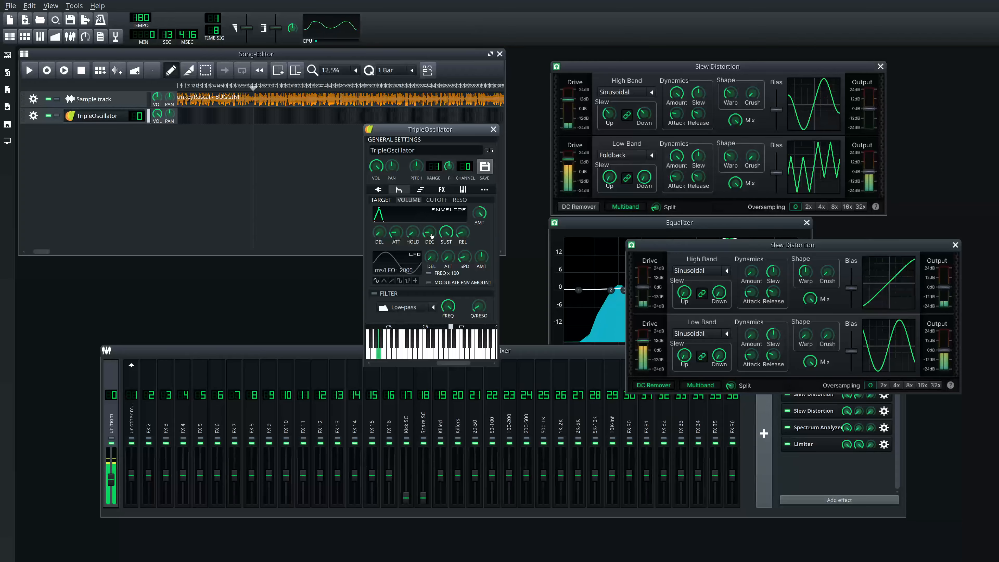
pyautogui.moveTo(397, 238); pyautogui.dragTo(397, 247)
pyautogui.press('y')
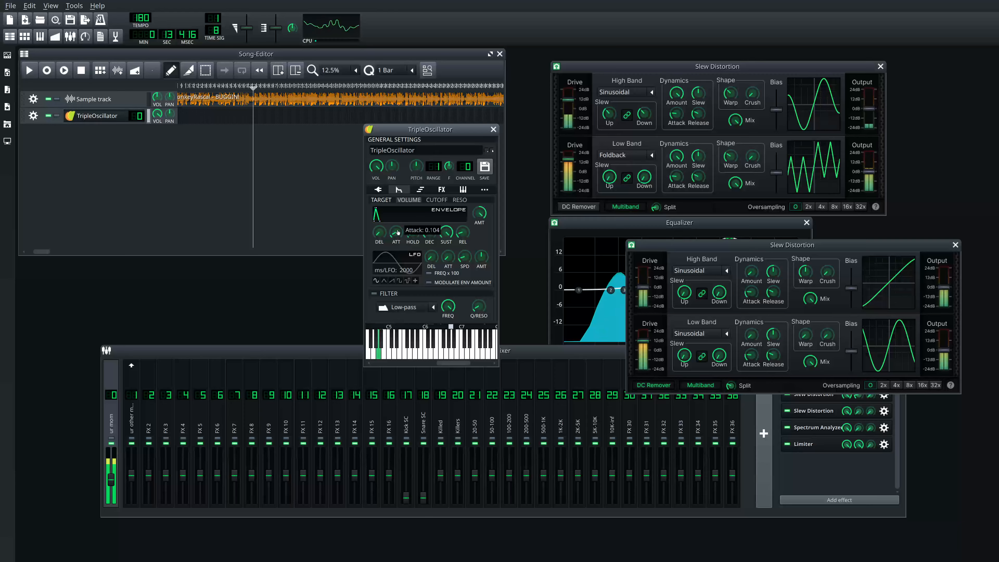
pyautogui.moveTo(398, 230); pyautogui.dragTo(398, 229)
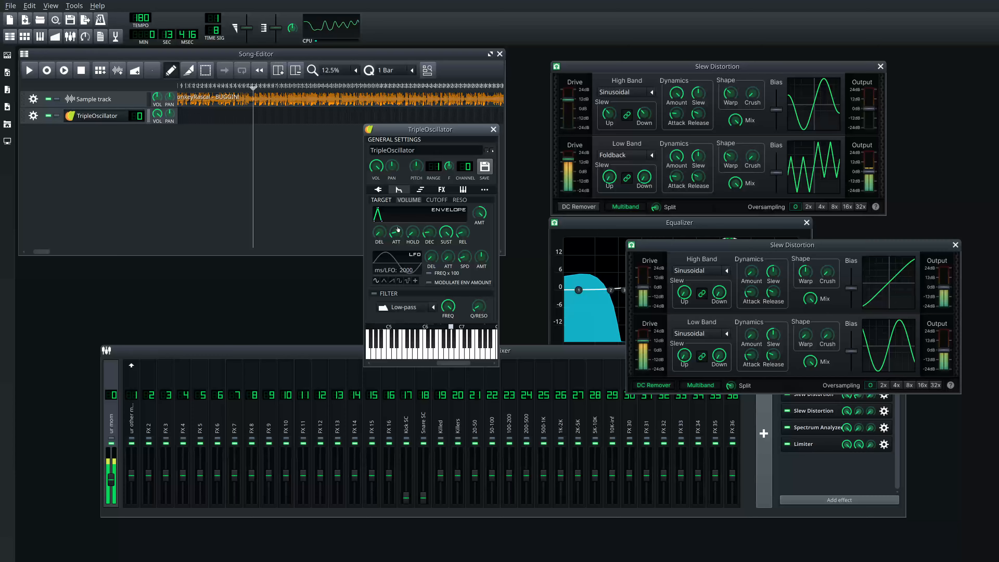
# Change the first Slew Distortion's low-band distortion type to Sinusoidal and play a note.
pyautogui.click(647, 158)
pyautogui.click(651, 158)
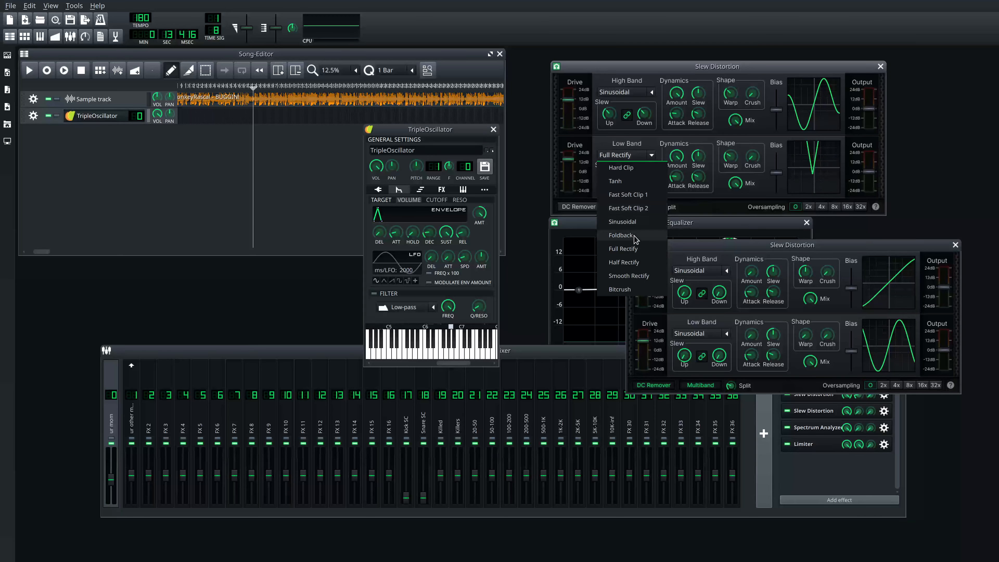
pyautogui.click(629, 222)
pyautogui.click(467, 131)
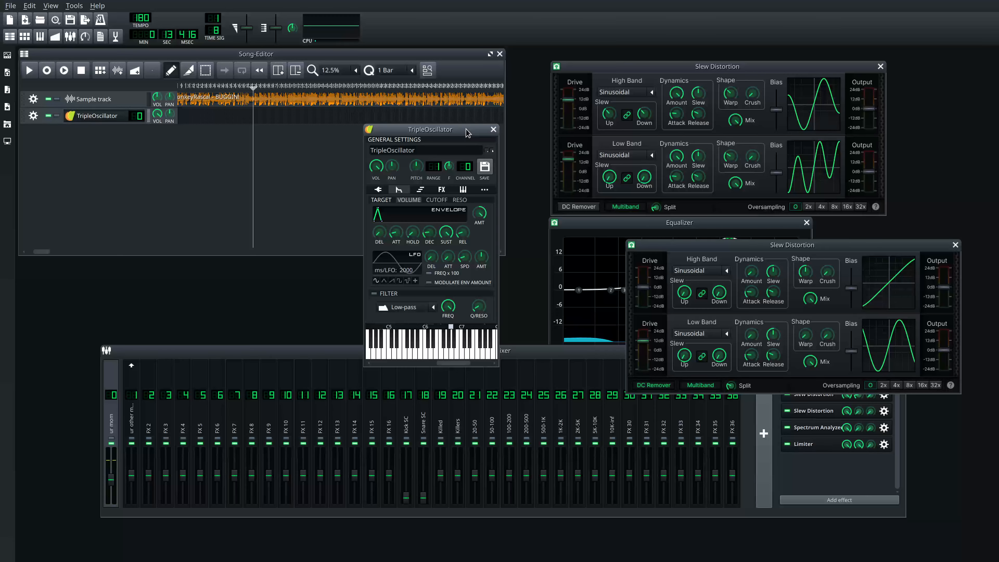
pyautogui.press('z')
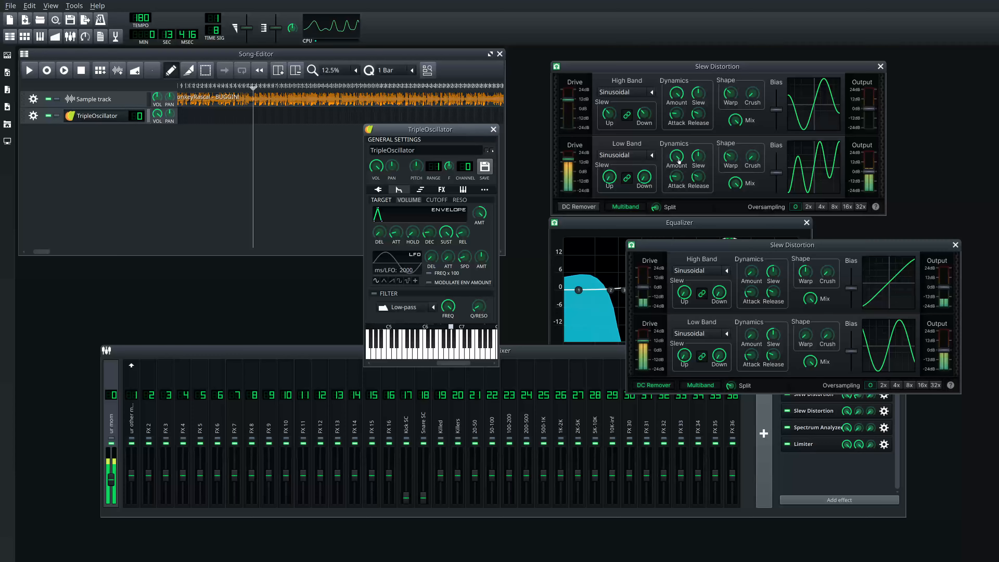
# Raise the Bias of the first Slew Distortion's low band slightly and play a note.
pyautogui.moveTo(776, 173); pyautogui.dragTo(776, 168)
pyautogui.click(453, 130)
pyautogui.press('z')
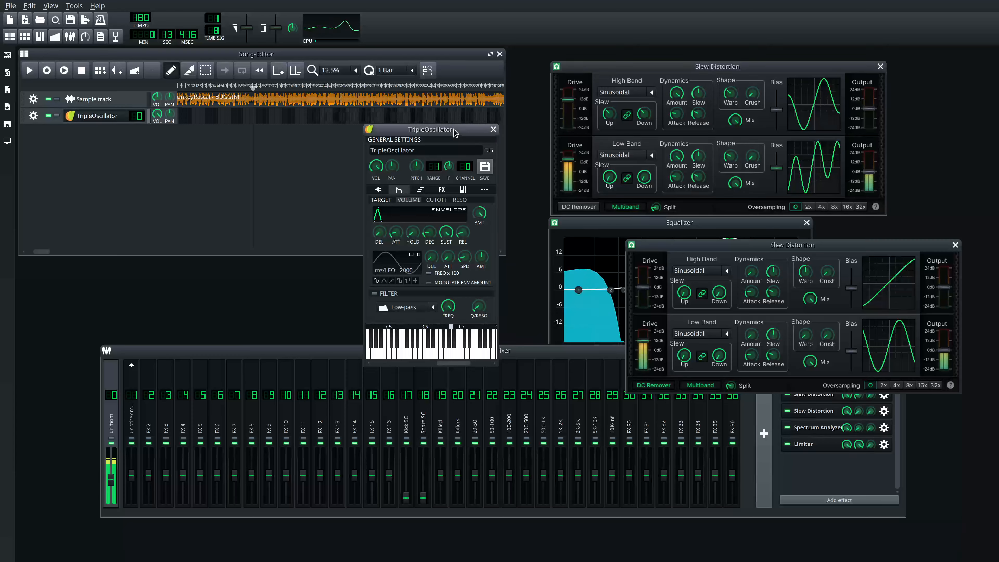
# Reset the first Slew Distortion's low-band Bias and play a note for comparison.
pyautogui.middleClick(776, 168)
pyautogui.click(462, 137)
pyautogui.press('z')
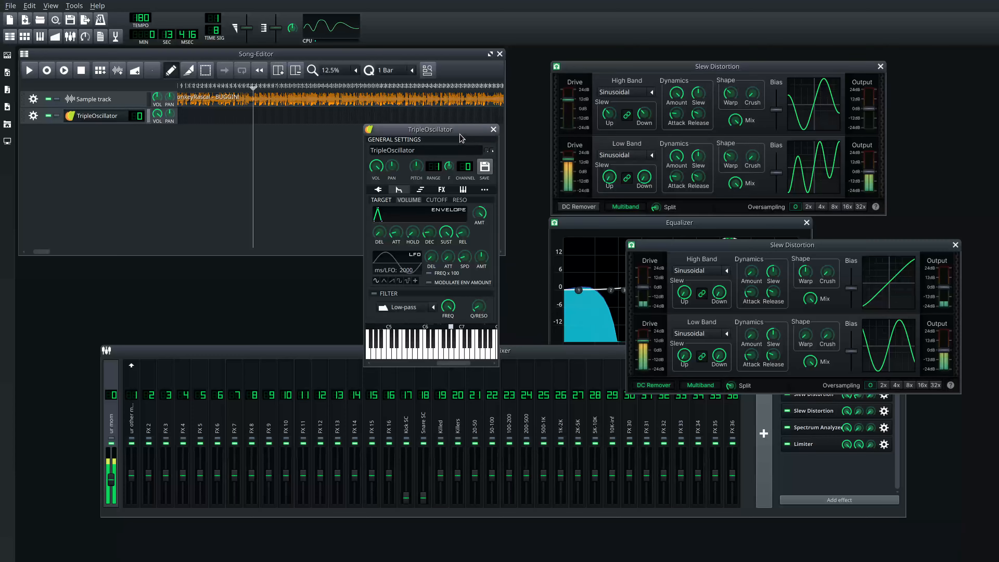
# Lower the Bias of the first Slew Distortion's low band below center and play notes on TripleOscillator.
pyautogui.moveTo(774, 172)
pyautogui.mouseDown()
pyautogui.moveTo(774, 164)
pyautogui.moveTo(775, 179)
pyautogui.mouseUp()
pyautogui.click(439, 131)
pyautogui.press('z')
pyautogui.click(448, 138)
pyautogui.press('z')
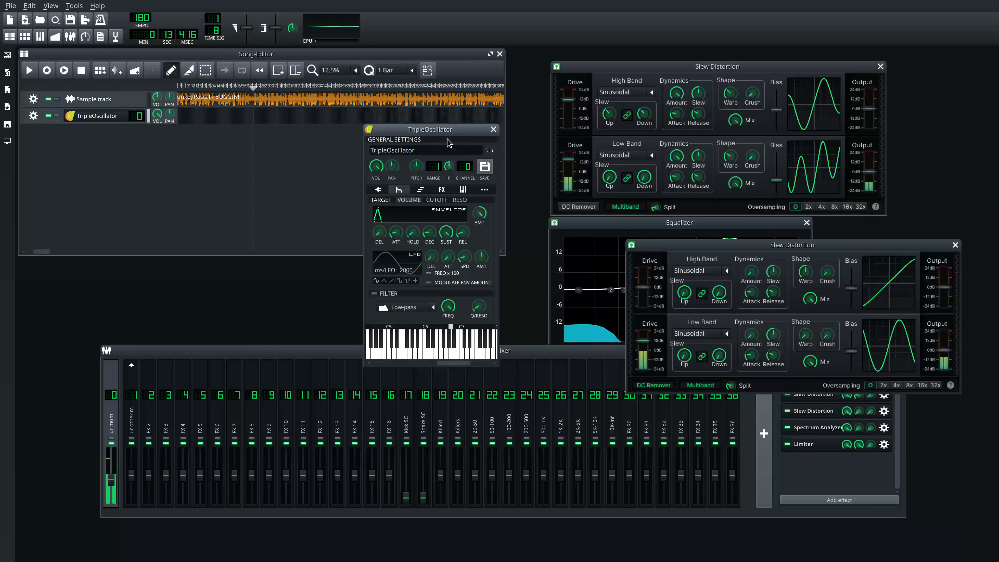
# Play alternating notes on TripleOscillator to hear the first Slew Distortion's lowered low-band Bias.
pyautogui.press('z')
pyautogui.press('t')
pyautogui.press('t')
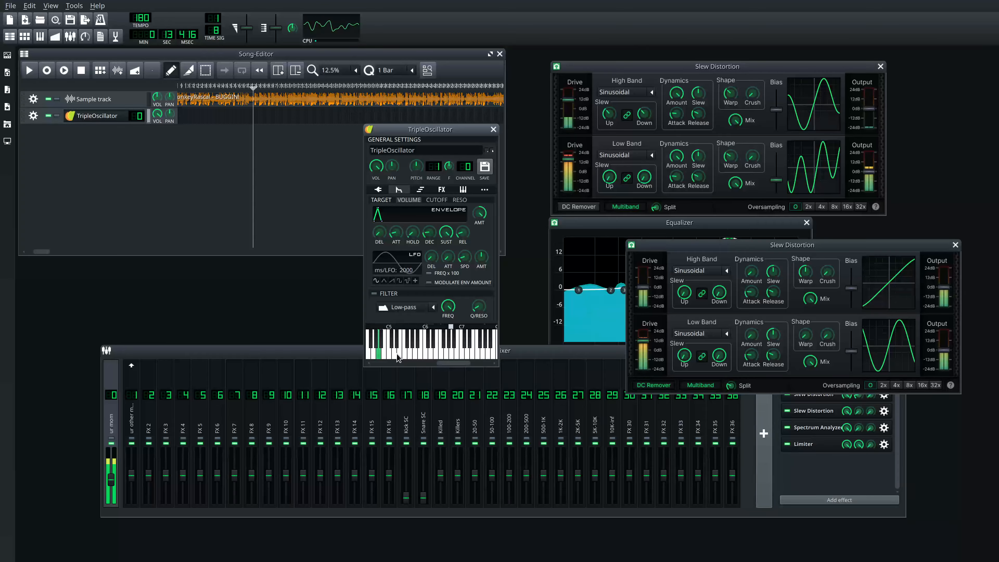
pyautogui.press('z')
pyautogui.press('t')
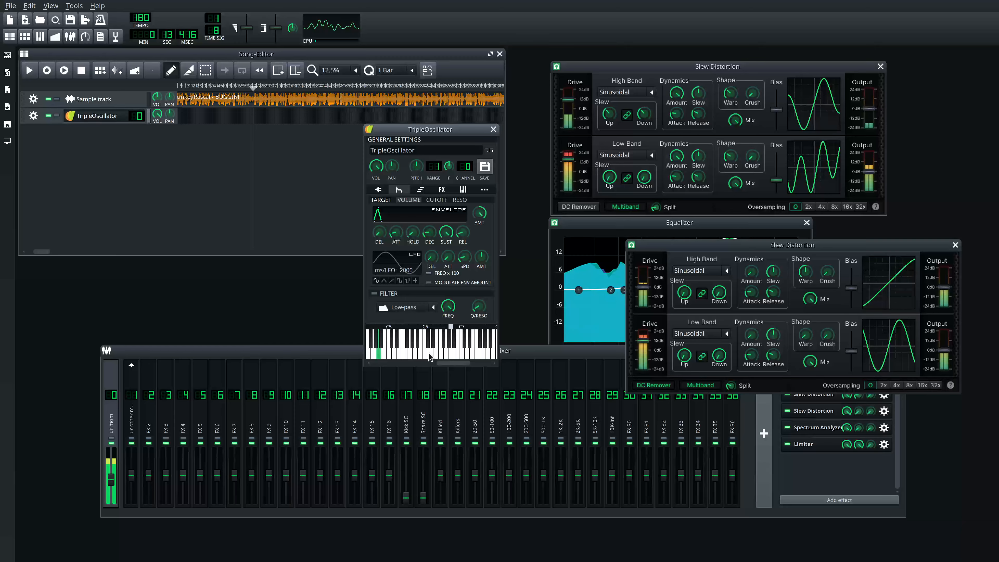
pyautogui.press('z')
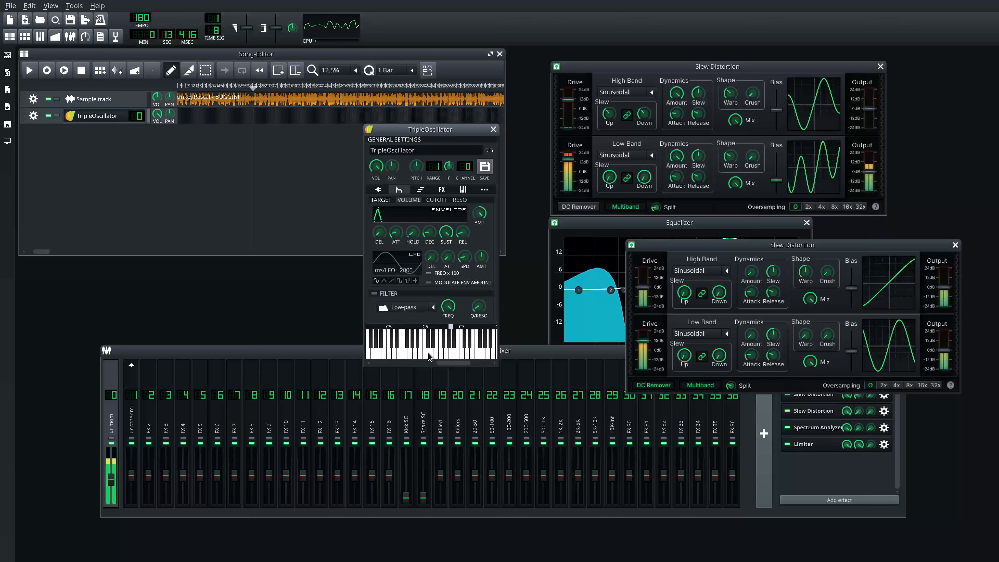
pyautogui.press('t')
pyautogui.press('c')
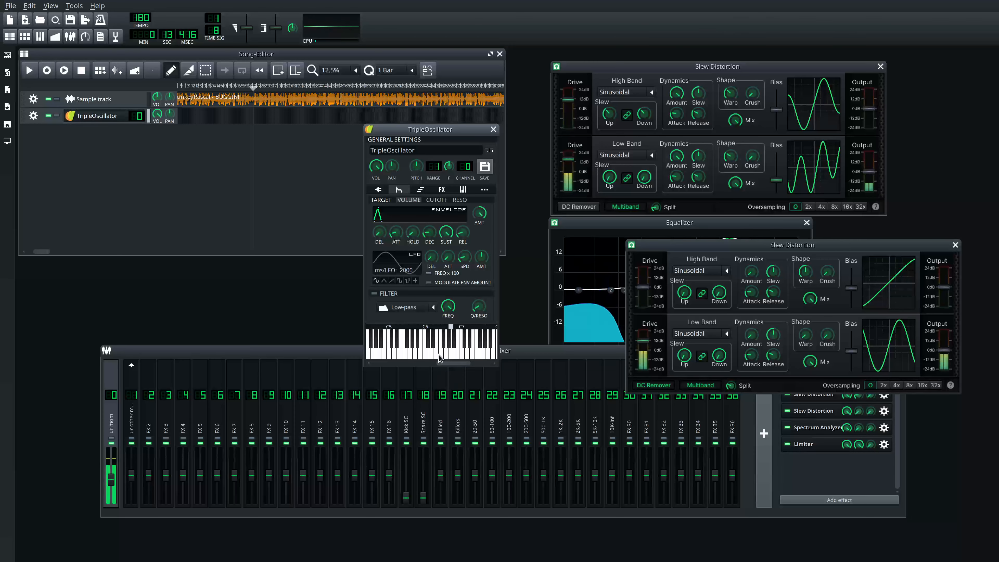
# Play a slide of notes across TripleOscillator's on-screen keyboard through the effects chain.
pyautogui.click(819, 444)
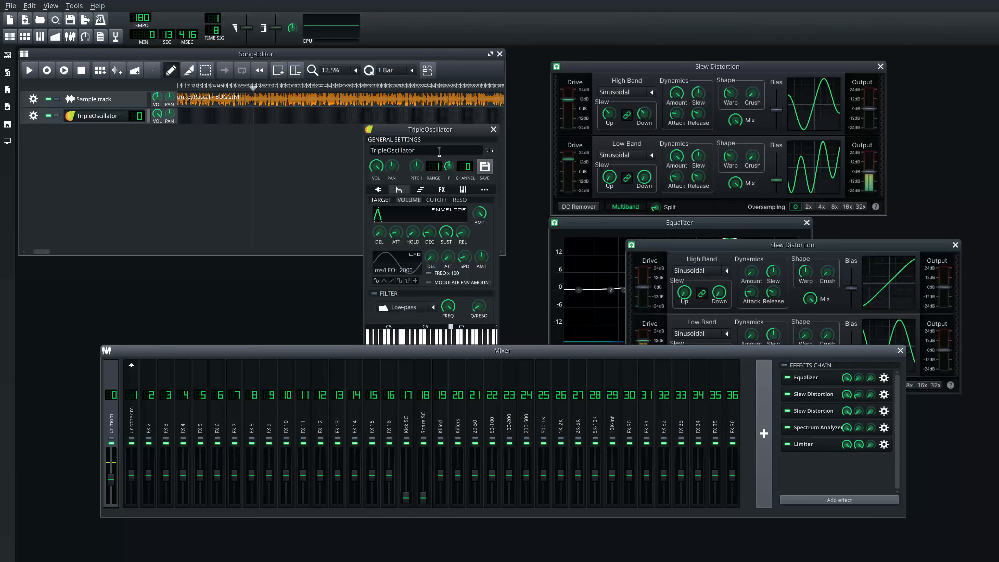
pyautogui.click(433, 133)
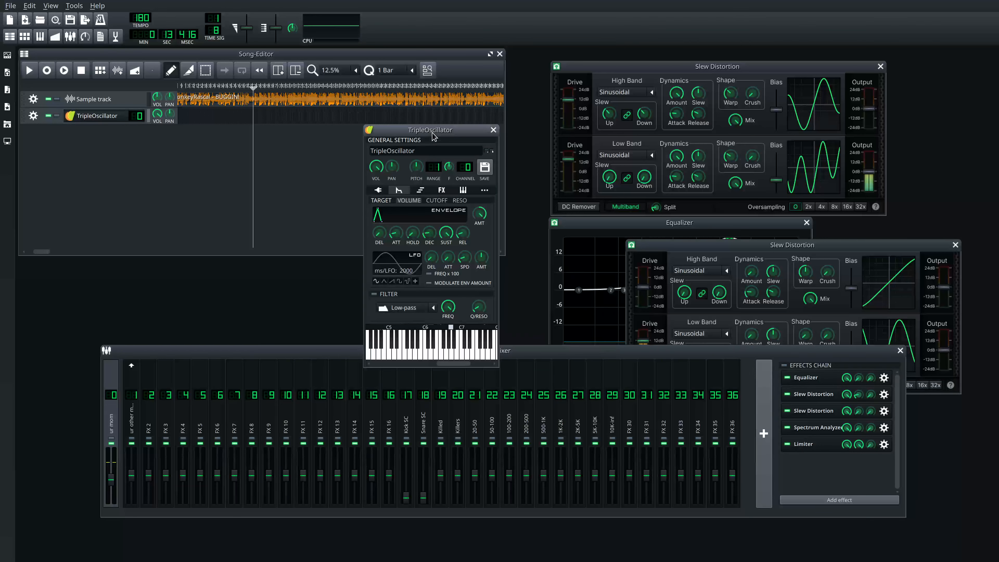
pyautogui.click(447, 356)
pyautogui.moveTo(435, 358); pyautogui.dragTo(480, 358)
pyautogui.click(821, 365)
pyautogui.click(434, 132)
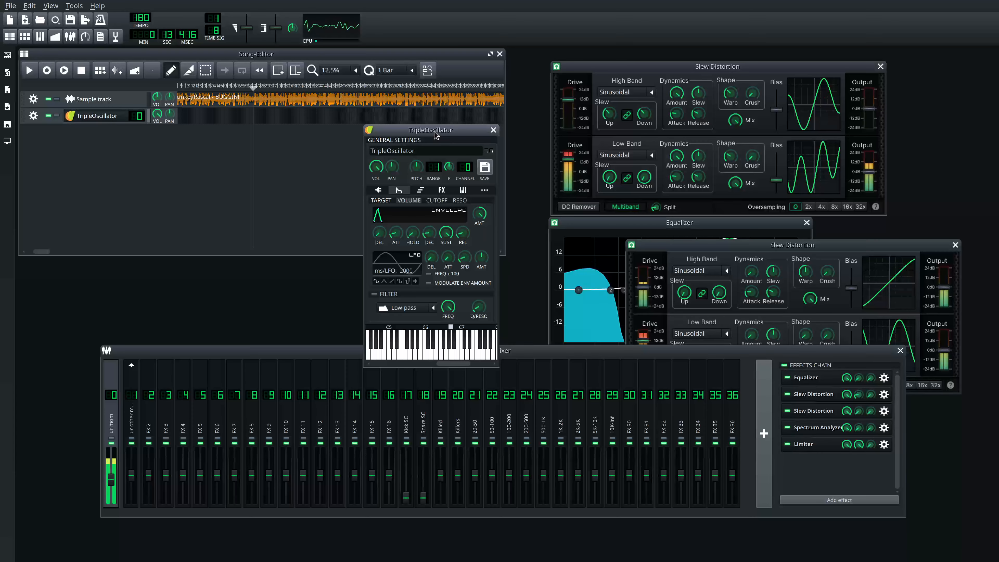
# Play single notes and short slides in different octaves on TripleOscillator to compare the distortion across the range.
pyautogui.press('r')
pyautogui.press('t')
pyautogui.moveTo(405, 356); pyautogui.dragTo(381, 350)
pyautogui.press('i')
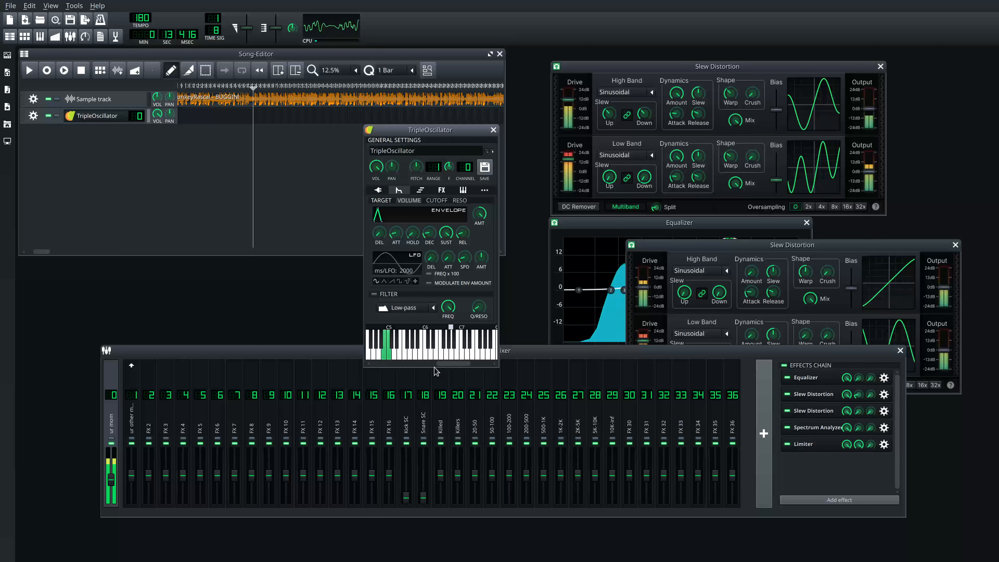
pyautogui.press('o')
pyautogui.click(445, 351)
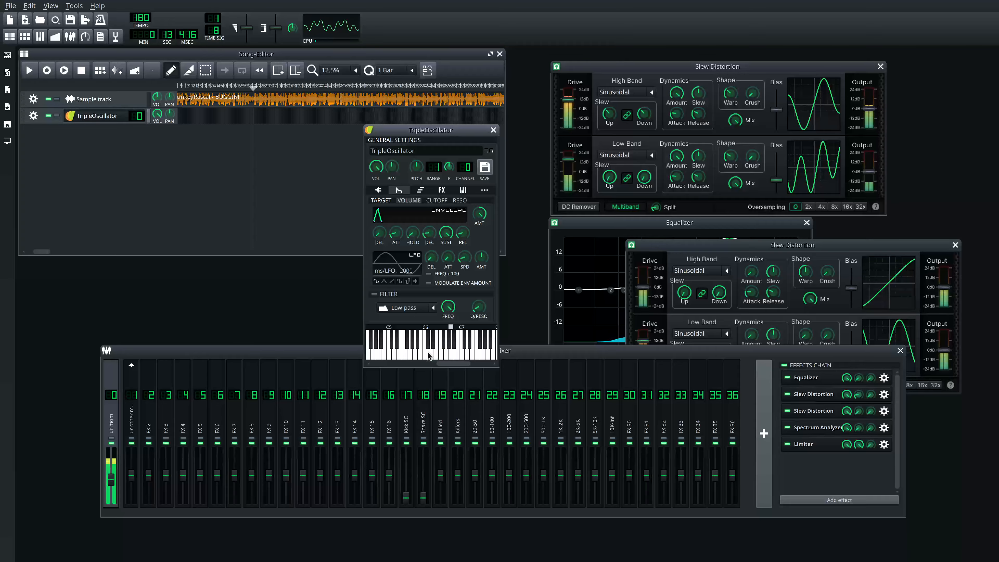
pyautogui.click(411, 356)
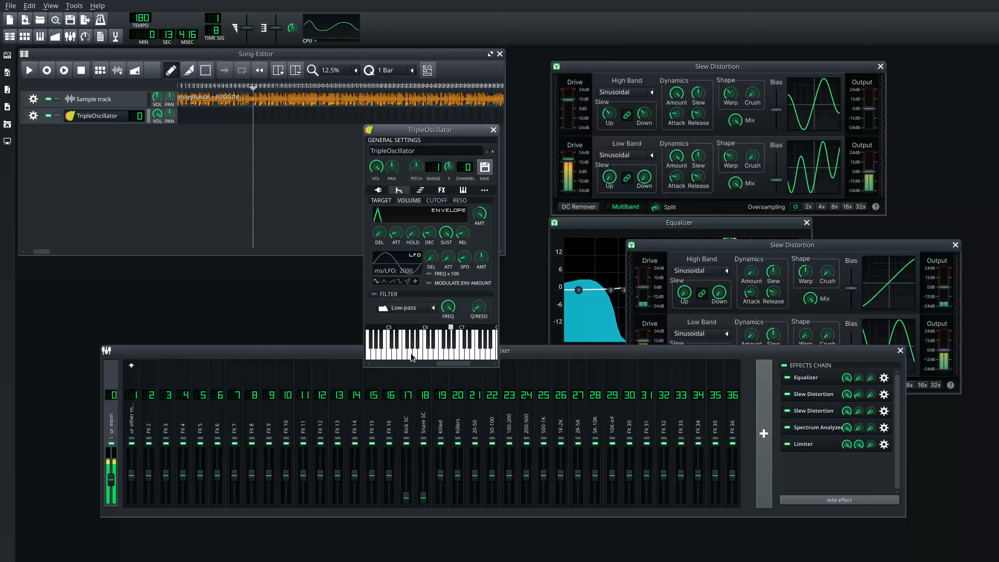
pyautogui.moveTo(437, 364); pyautogui.dragTo(423, 365)
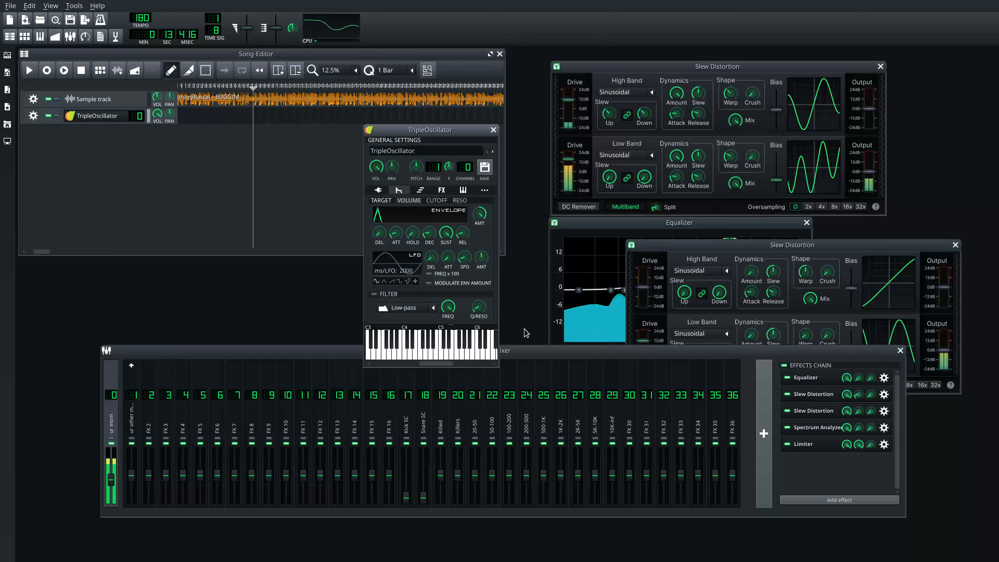
pyautogui.press('y')
pyautogui.press('r')
# Raise the first Slew Distortion's low-band Crush to 3.168 and play notes on TripleOscillator.
pyautogui.moveTo(752, 159); pyautogui.dragTo(755, 135)
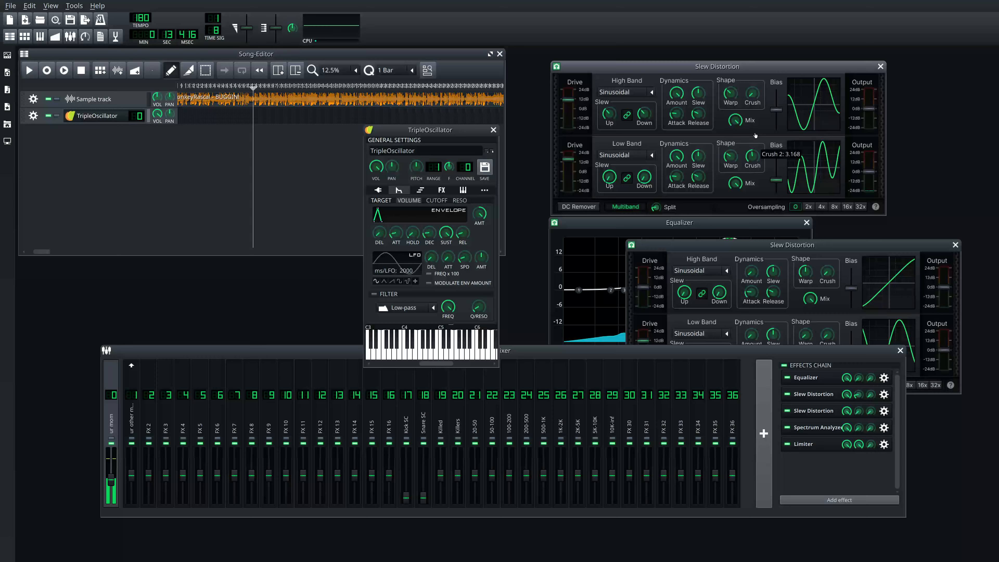
pyautogui.click(467, 146)
pyautogui.press('y')
pyautogui.press('r')
pyautogui.press('r')
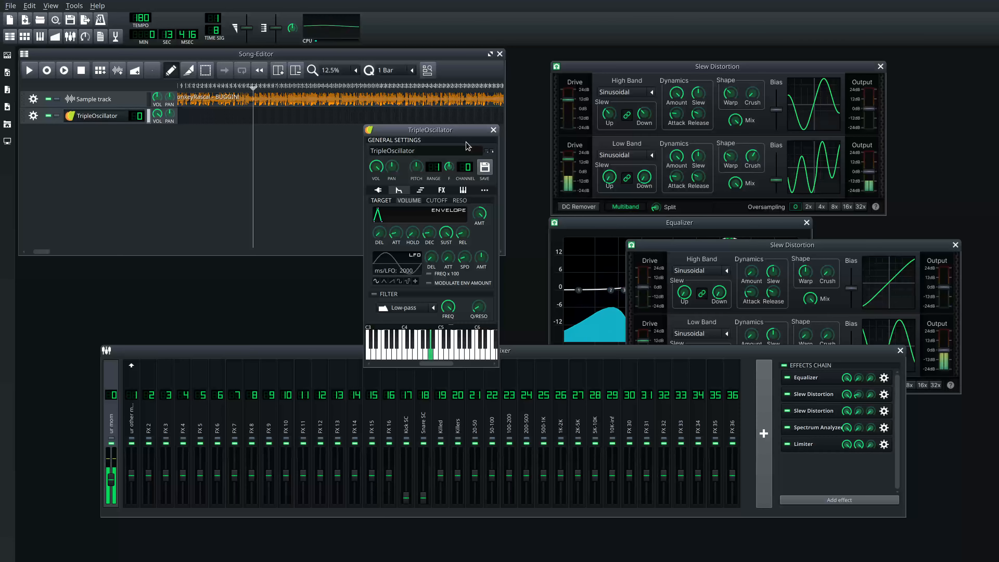
pyautogui.press('y')
pyautogui.press('n')
pyautogui.press('v')
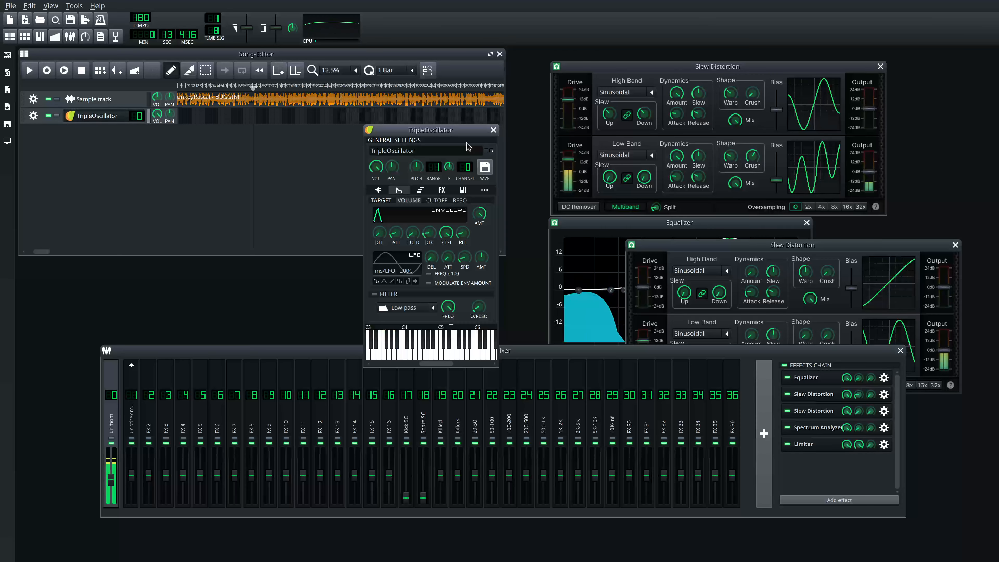
# Turn the first Slew Distortion's low-band Crush back down and play notes for comparison.
pyautogui.moveTo(752, 157); pyautogui.dragTo(753, 193)
pyautogui.click(467, 133)
pyautogui.press('y')
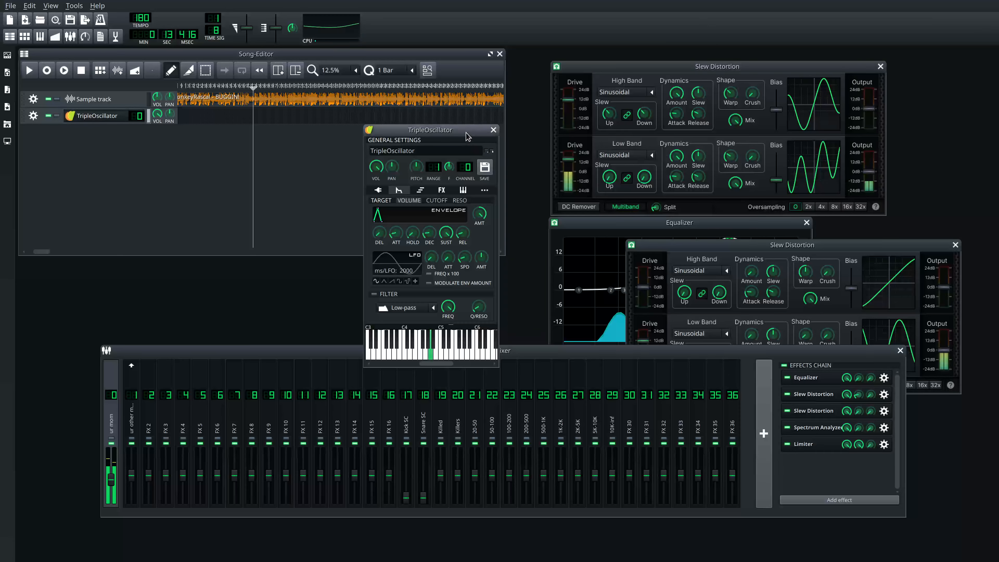
pyautogui.press('m')
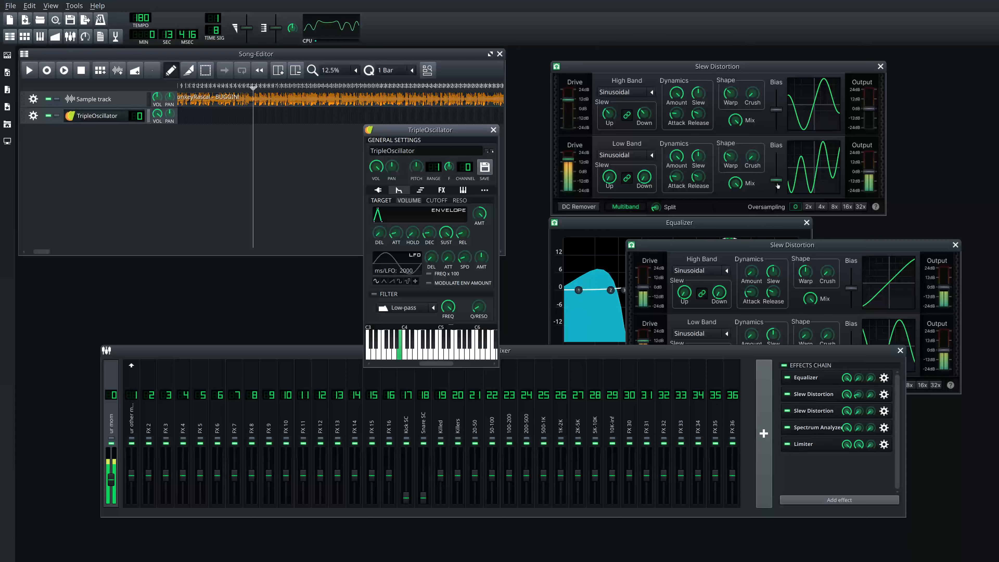
# Lower the Bias of the first Slew Distortion's low band further and play a note on TripleOscillator.
pyautogui.moveTo(776, 180); pyautogui.dragTo(778, 190)
pyautogui.click(468, 133)
pyautogui.press('m')
pyautogui.click(461, 126)
pyautogui.click(498, 287)
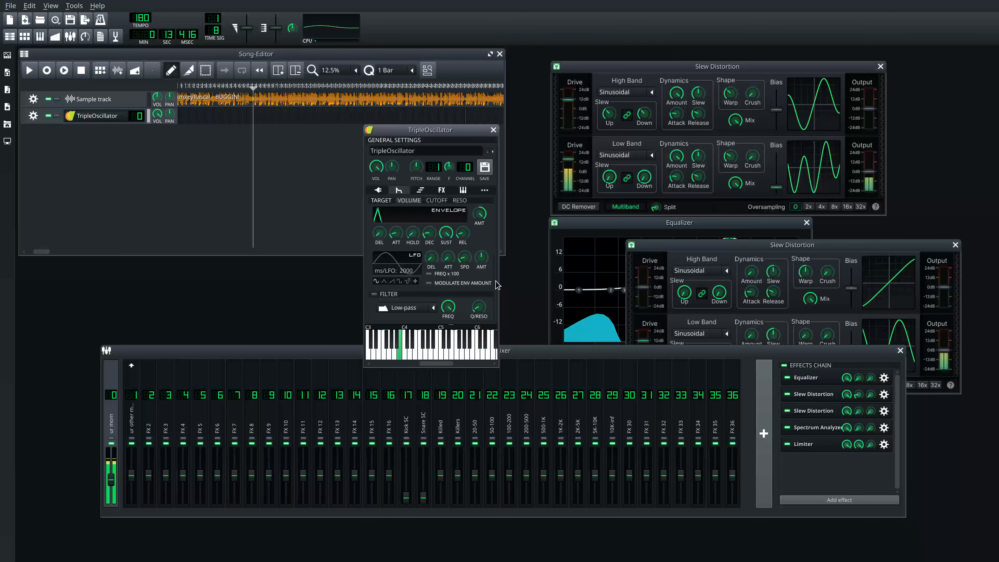
# Raise the Bias of the second Slew Distortion's low band slightly above center and play a note.
pyautogui.click(881, 282)
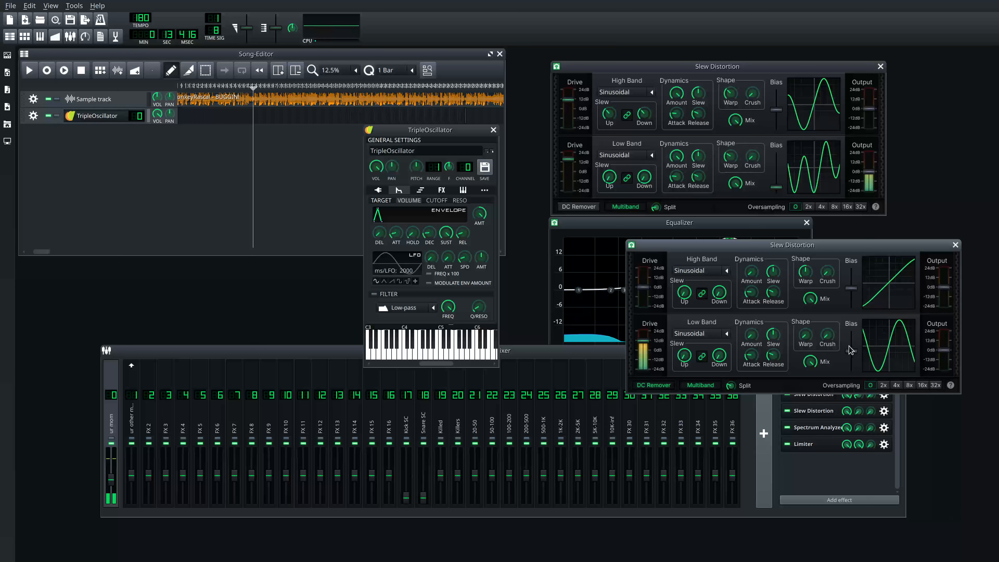
pyautogui.moveTo(850, 350); pyautogui.dragTo(851, 342)
pyautogui.click(464, 141)
pyautogui.press('v')
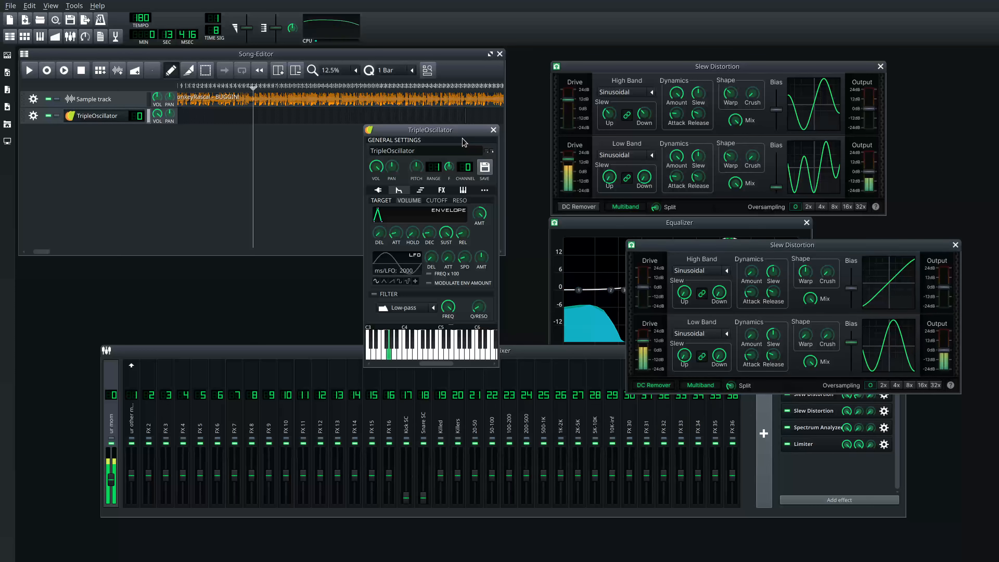
# Change the second Slew Distortion's low-band distortion type to Tanh and play bass notes on TripleOscillator.
pyautogui.click(698, 333)
pyautogui.click(692, 360)
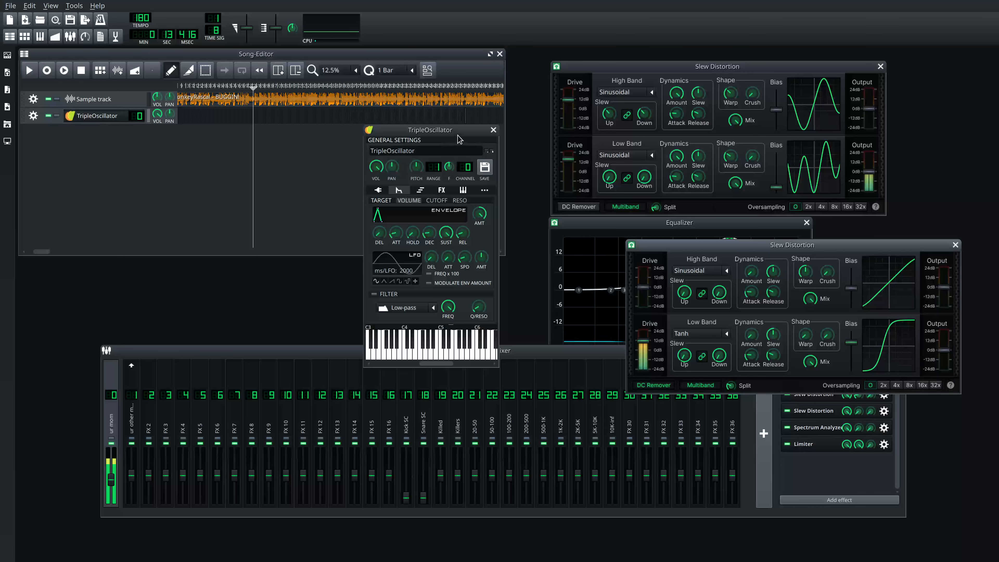
pyautogui.click(867, 432)
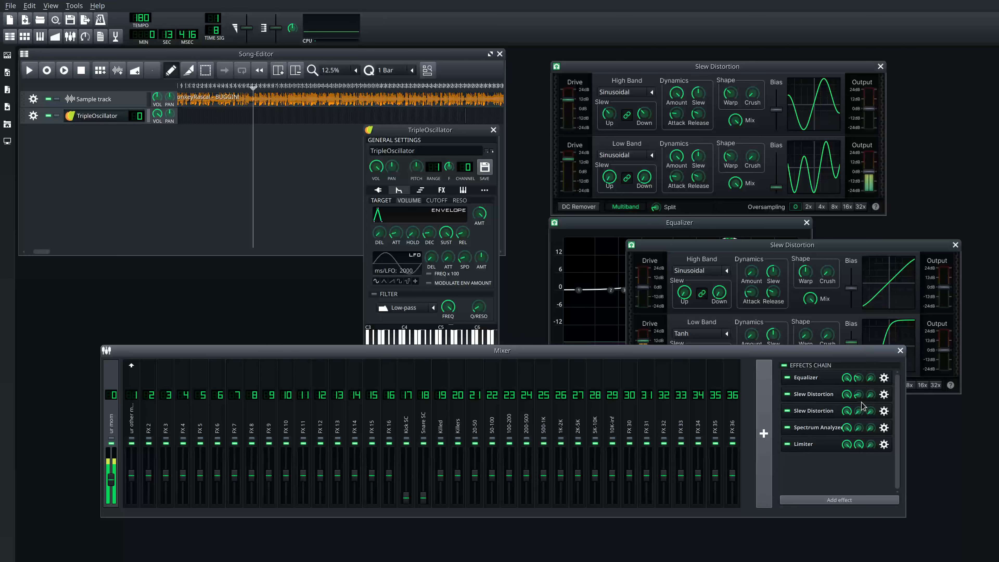
pyautogui.click(439, 125)
pyautogui.press('b')
pyautogui.press('b')
pyautogui.press('n')
pyautogui.press('n')
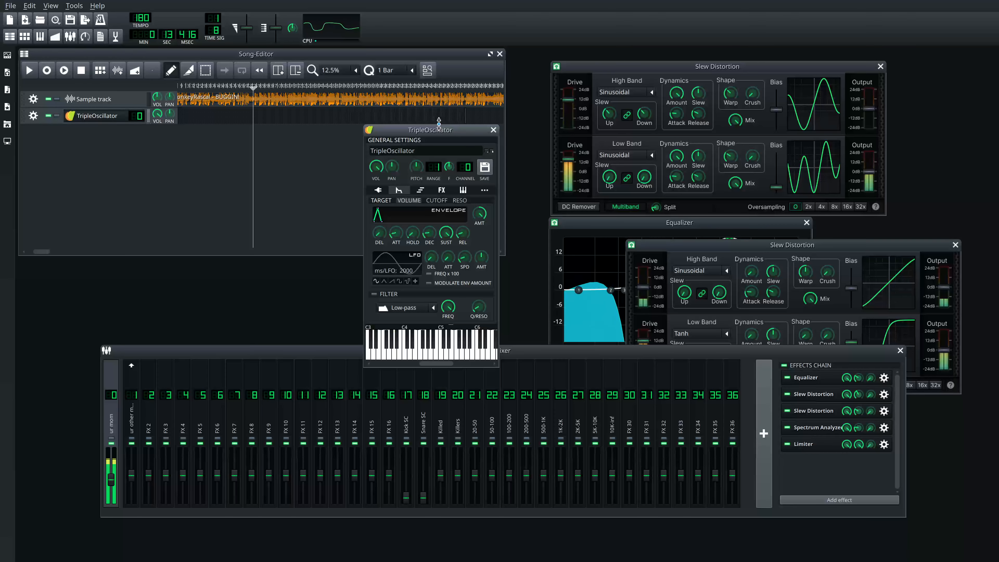
pyautogui.press('m')
pyautogui.press('b')
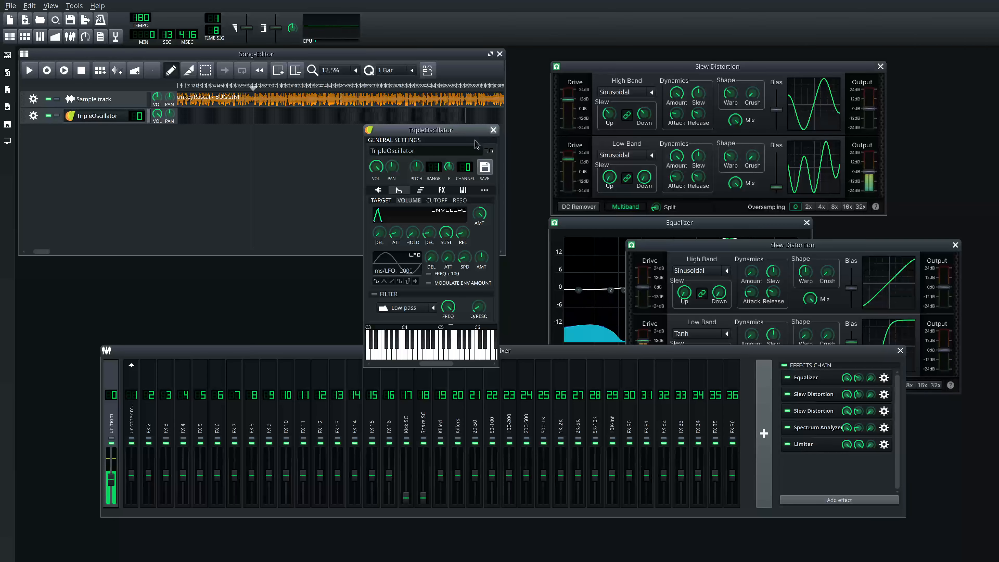
# Play runs of notes and two-note combinations on TripleOscillator through the two stacked Slew Distortions.
pyautogui.click(444, 355)
pyautogui.moveTo(443, 356)
pyautogui.mouseDown()
pyautogui.moveTo(462, 359)
pyautogui.moveTo(279, 419)
pyautogui.mouseUp()
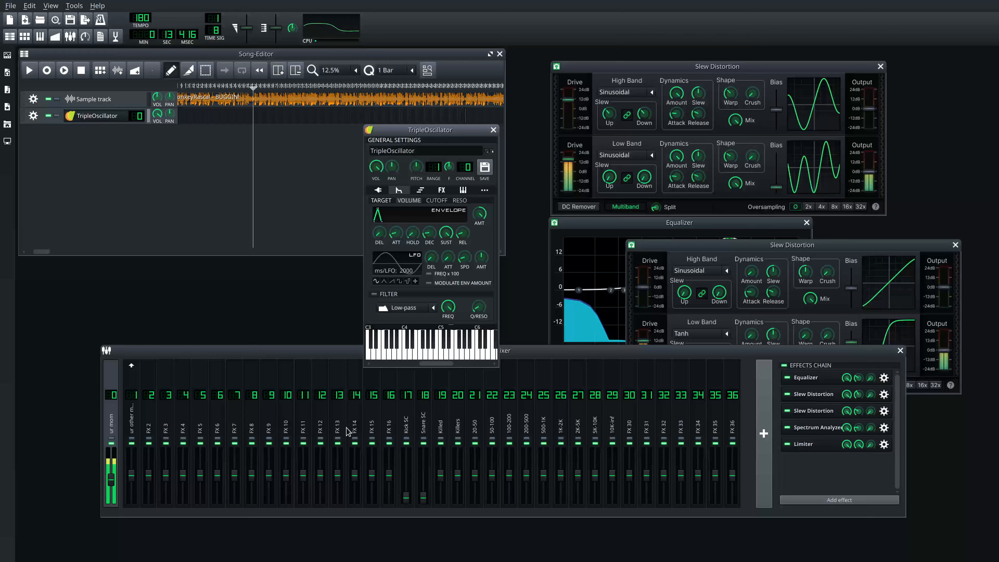
pyautogui.press('v')
pyautogui.press('b')
pyautogui.press('n')
pyautogui.press('m')
pyautogui.press('m')
pyautogui.press('u')
pyautogui.press('r')
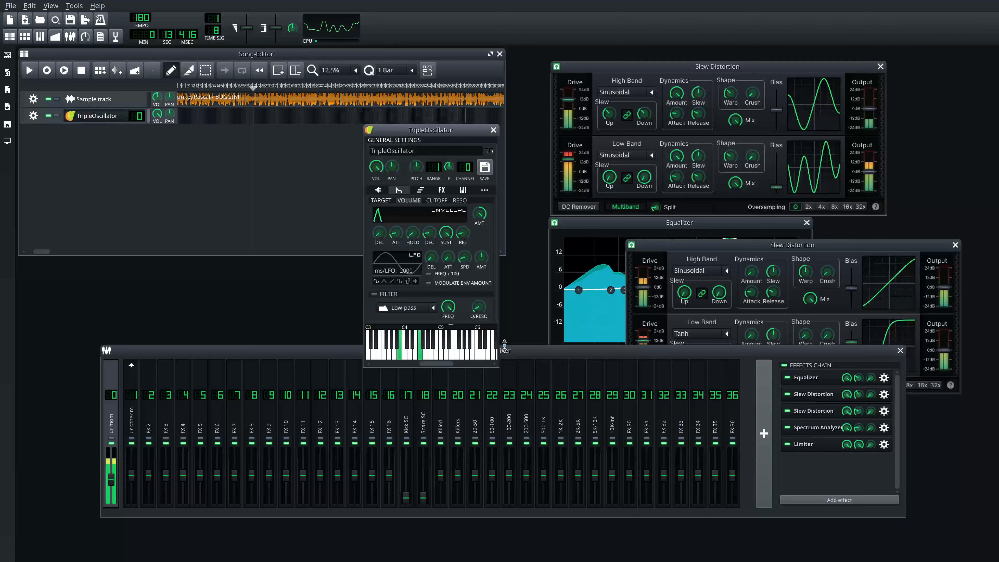
pyautogui.press('u')
pyautogui.press('7')
pyautogui.press('y')
pyautogui.press('t')
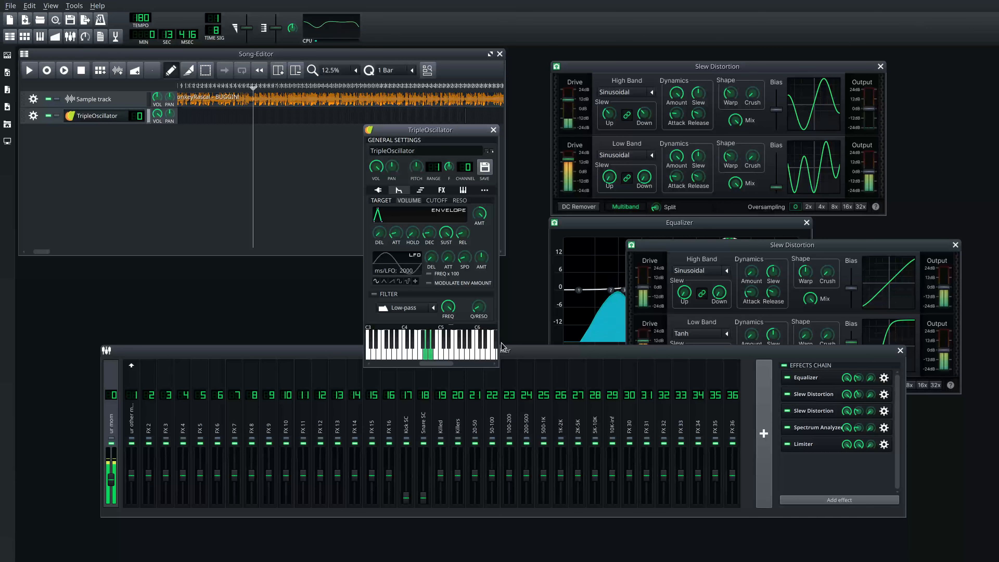
pyautogui.press('r')
pyautogui.press('t')
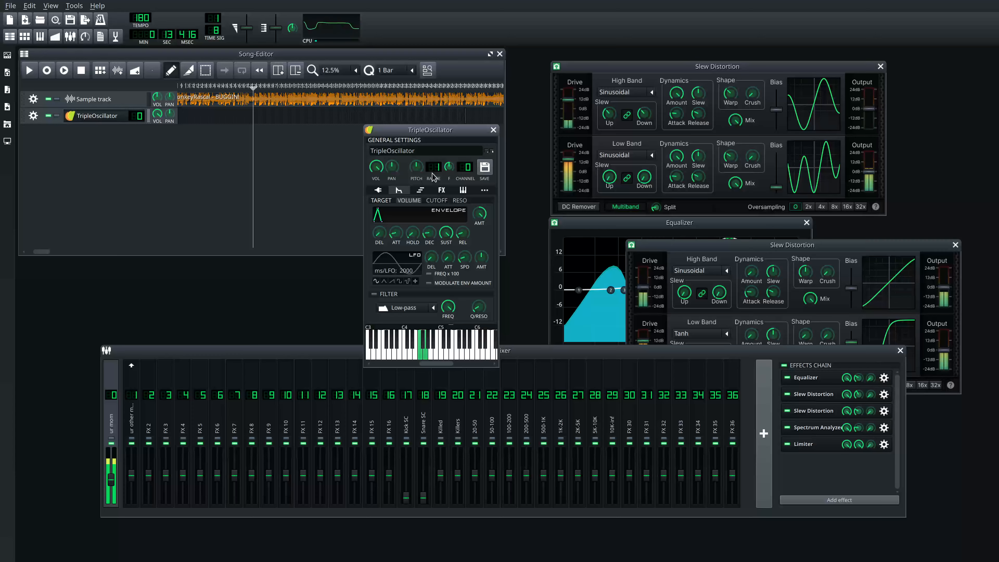
# Widen TripleOscillator's pitch range to 32 and sweep its Pitch up and down while holding notes.
pyautogui.moveTo(416, 167); pyautogui.dragTo(443, 99)
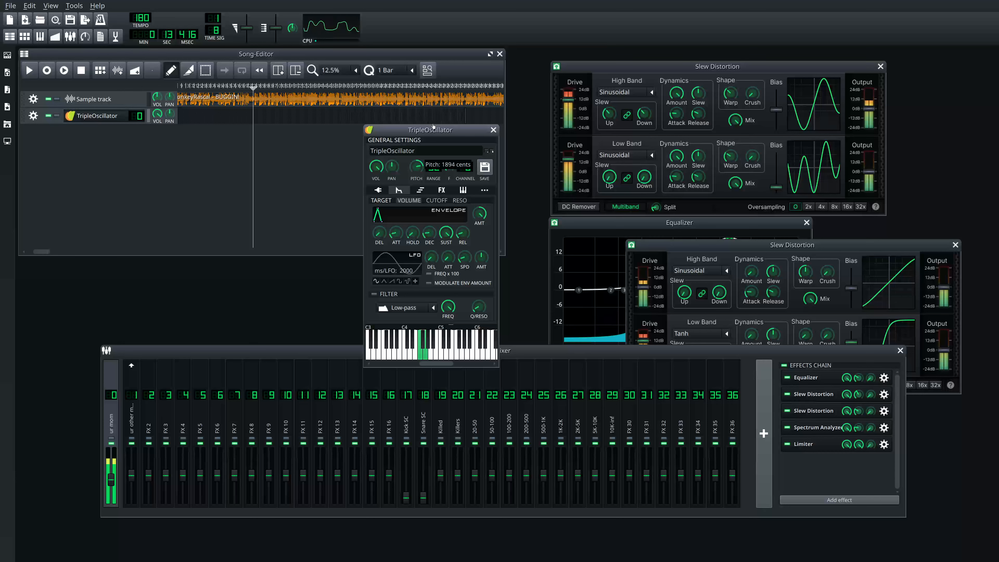
pyautogui.moveTo(427, 150); pyautogui.dragTo(423, 172)
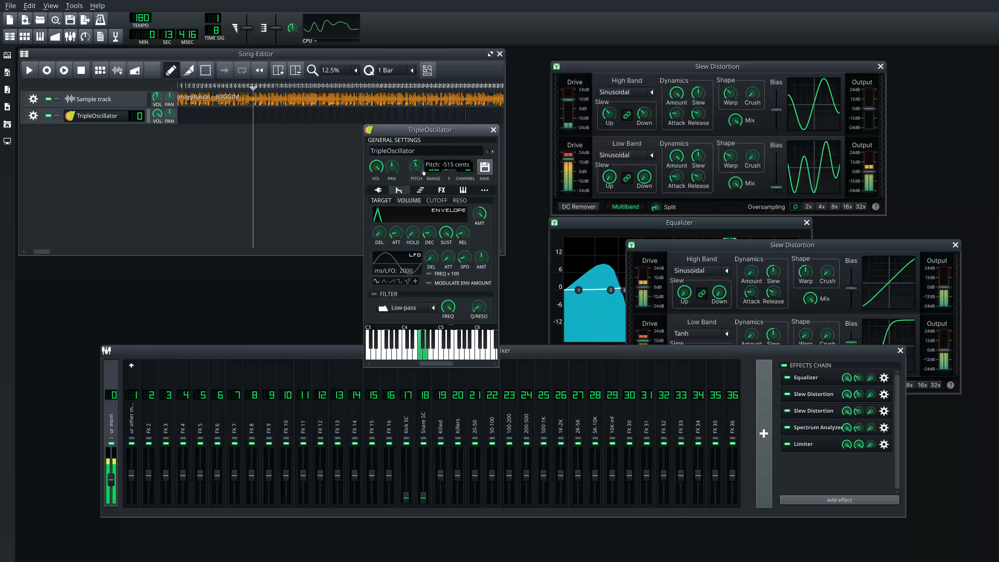
pyautogui.moveTo(415, 206); pyautogui.dragTo(439, 123)
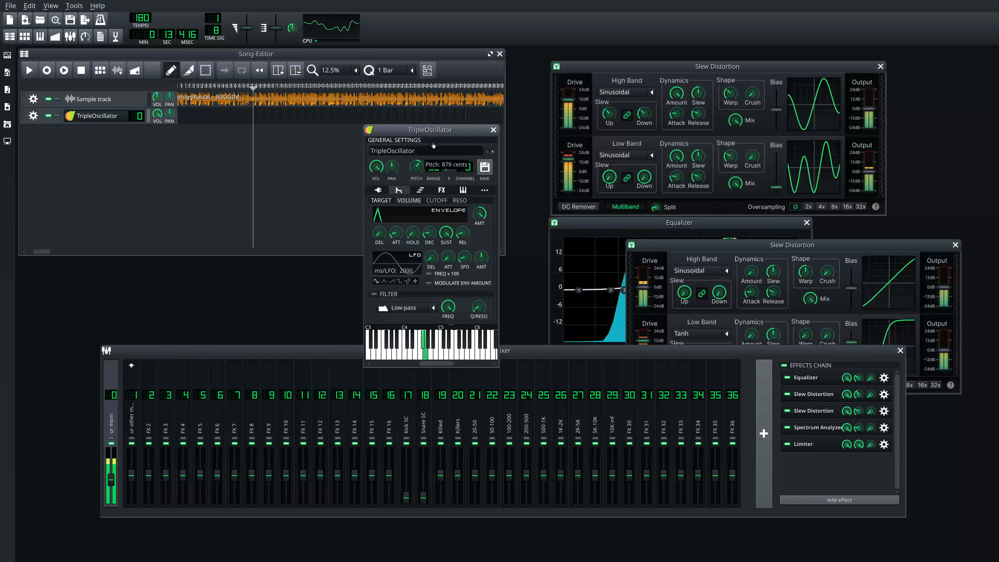
pyautogui.moveTo(423, 185); pyautogui.dragTo(429, 163)
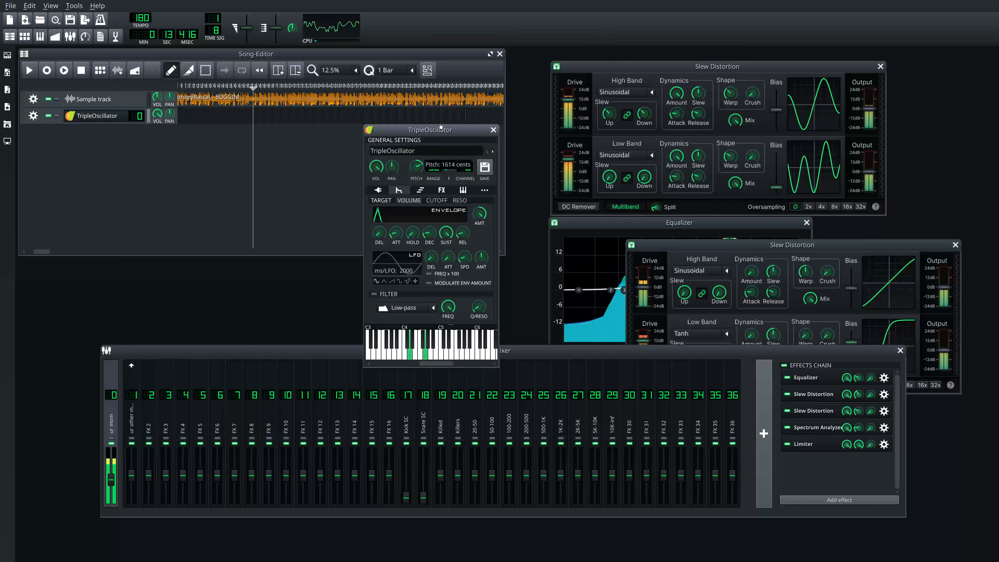
pyautogui.moveTo(443, 118)
pyautogui.mouseDown()
pyautogui.moveTo(442, 127)
pyautogui.moveTo(448, 116)
pyautogui.mouseUp()
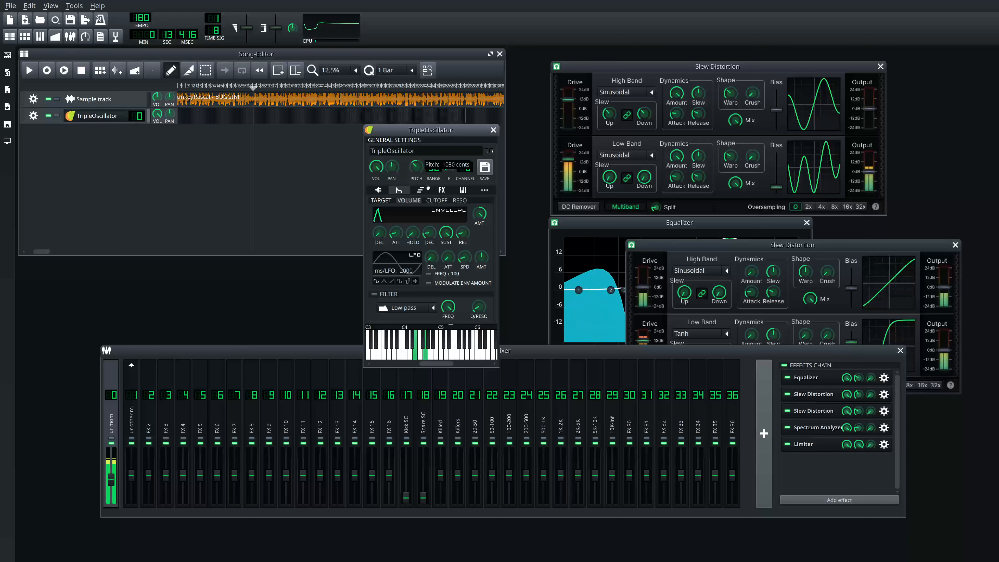
pyautogui.moveTo(428, 188); pyautogui.dragTo(436, 141)
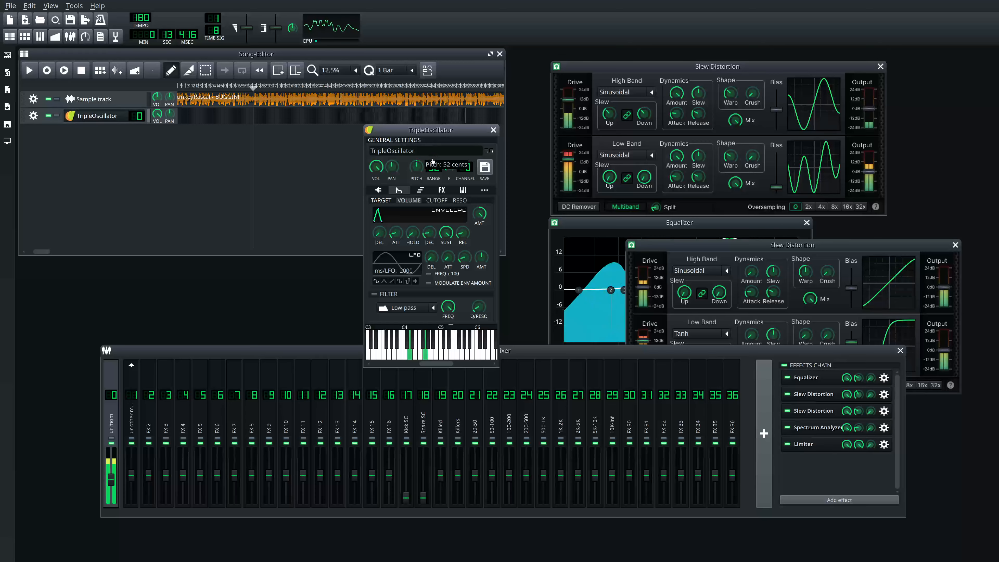
pyautogui.moveTo(422, 209); pyautogui.dragTo(421, 185)
pyautogui.moveTo(427, 141); pyautogui.dragTo(421, 192)
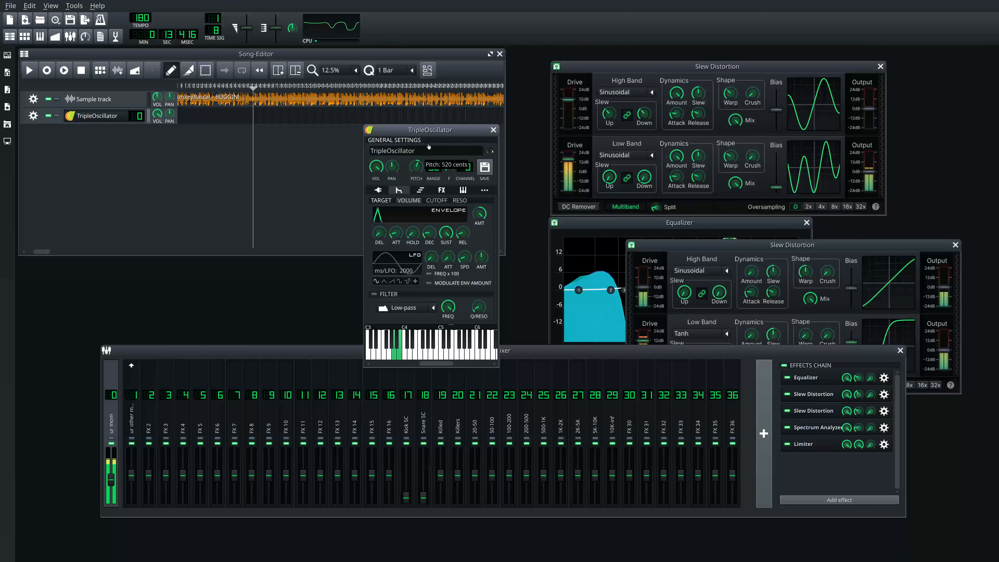
# Sweep TripleOscillator's Volume and OSC1's volume while holding notes, then reduce the instrument's overall Volume.
pyautogui.moveTo(370, 166); pyautogui.dragTo(388, 175)
pyautogui.moveTo(387, 276); pyautogui.dragTo(393, 214)
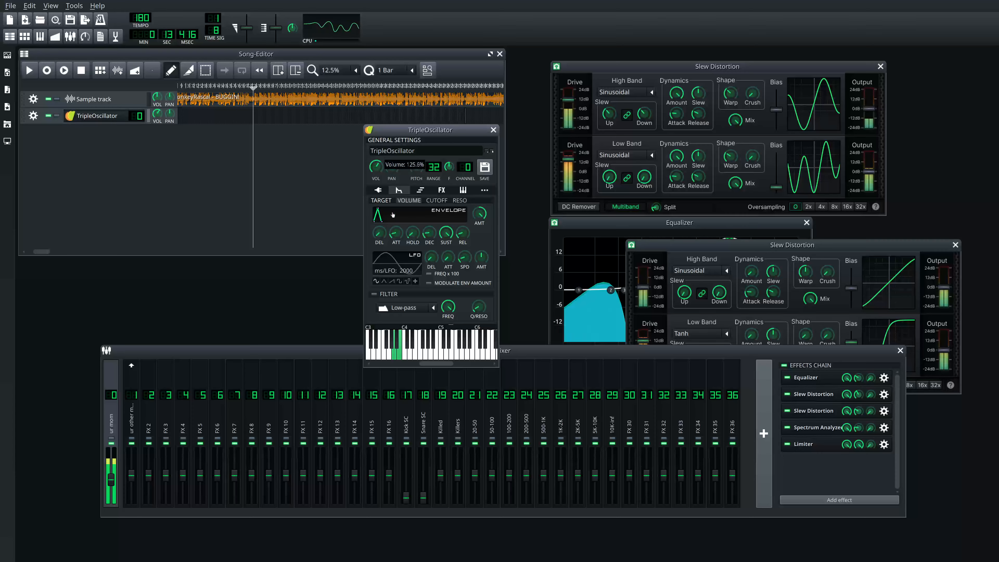
pyautogui.click(396, 190)
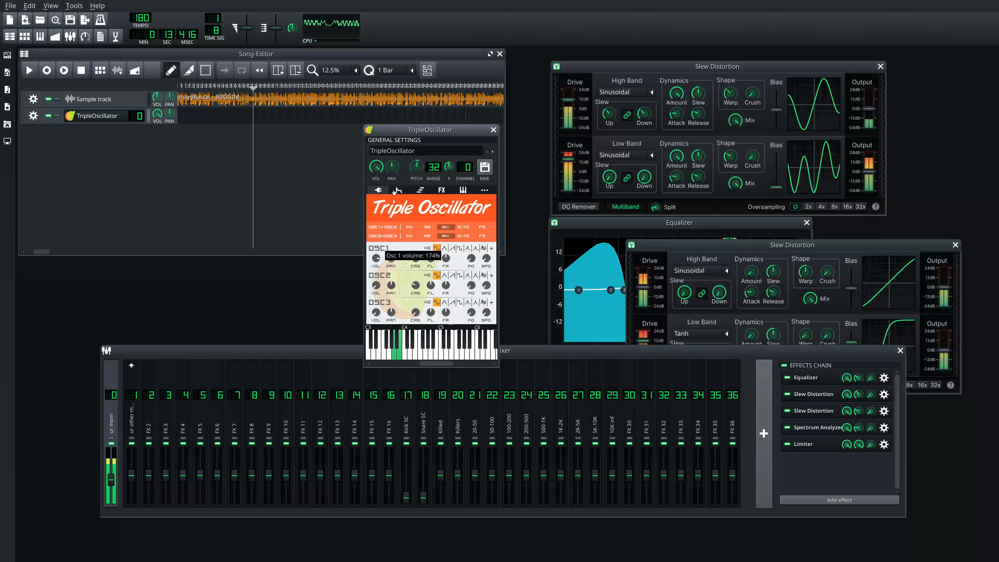
pyautogui.moveTo(376, 167); pyautogui.dragTo(372, 291)
# Widen TripleOscillator's pitch range to 49 and sweep its Pitch around center while playing bass notes.
pyautogui.moveTo(416, 170); pyautogui.dragTo(417, 166)
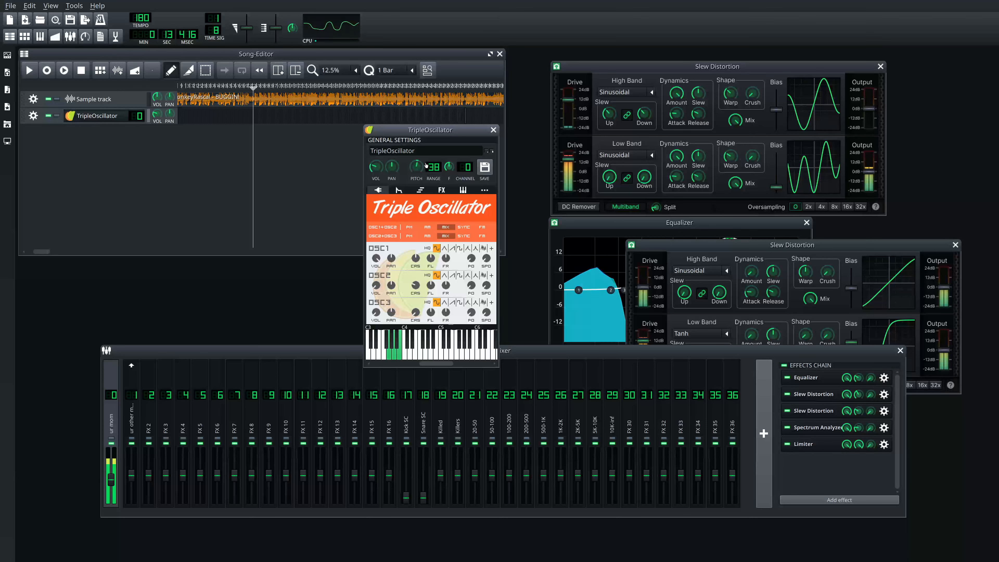
pyautogui.moveTo(425, 142); pyautogui.dragTo(427, 137)
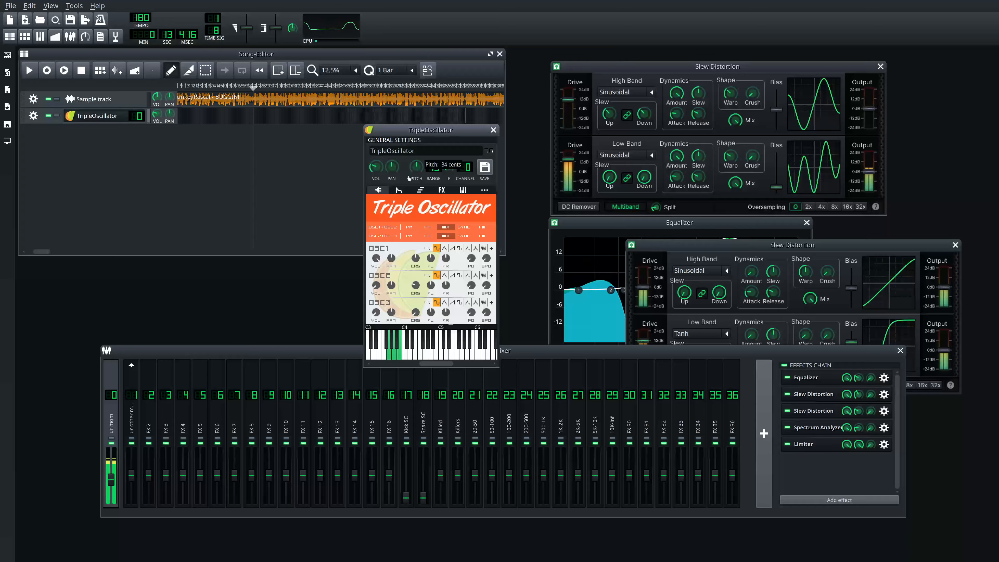
pyautogui.moveTo(404, 200); pyautogui.dragTo(420, 170)
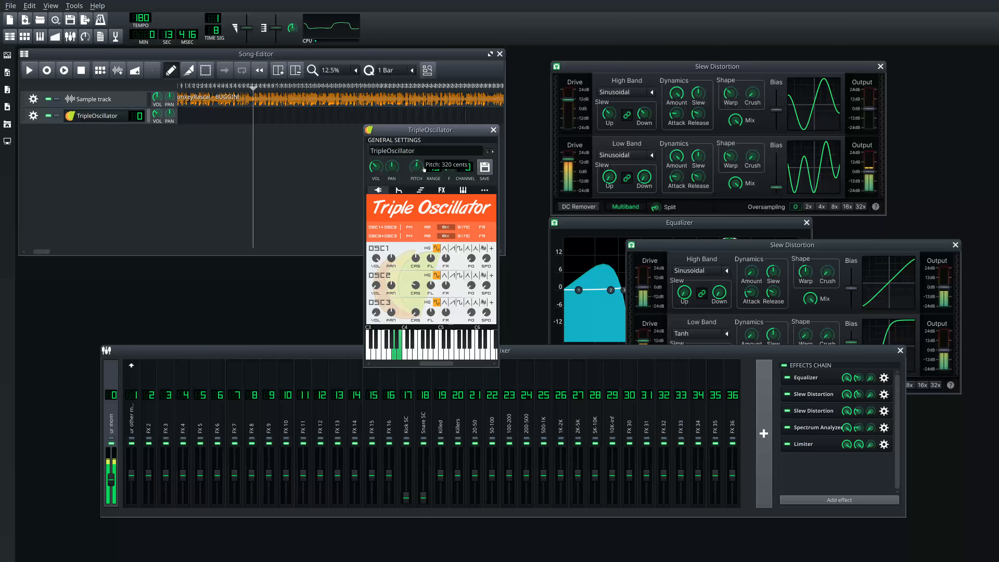
pyautogui.moveTo(418, 171); pyautogui.dragTo(417, 178)
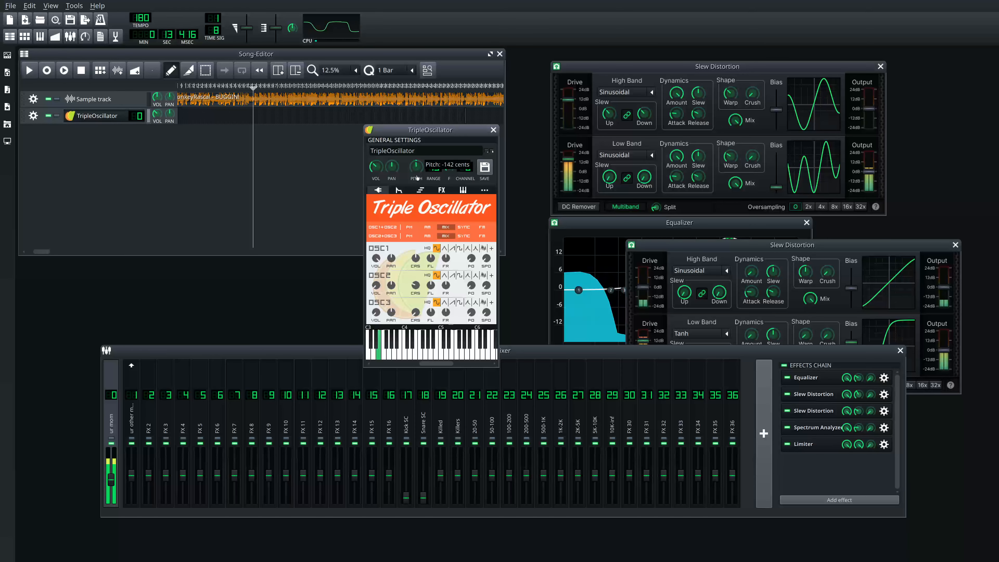
# Switch OSC1 to the triangle and sawtooth waves, sweeping TripleOscillator's Pitch up and down on held notes.
pyautogui.click(444, 248)
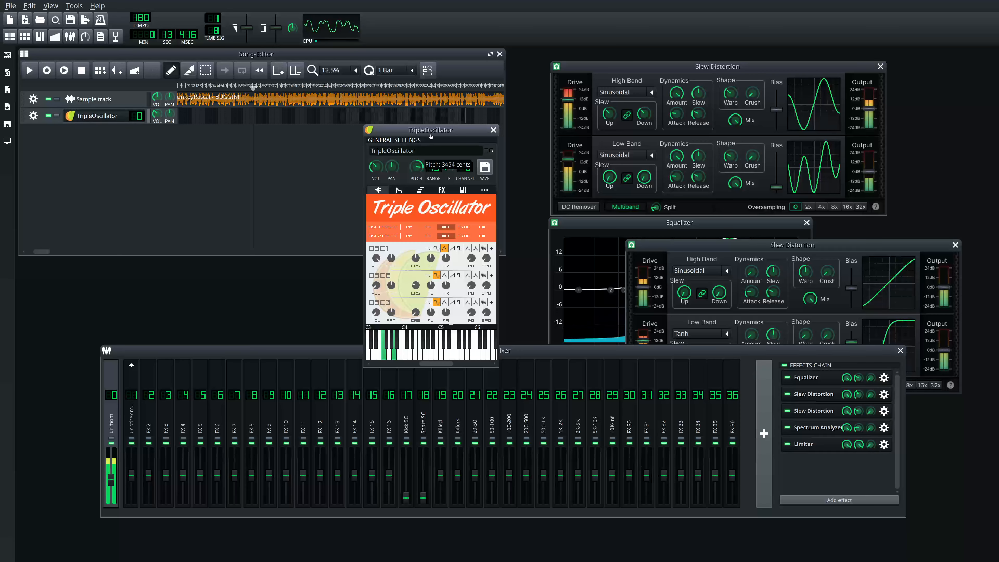
pyautogui.moveTo(430, 137); pyautogui.dragTo(427, 157)
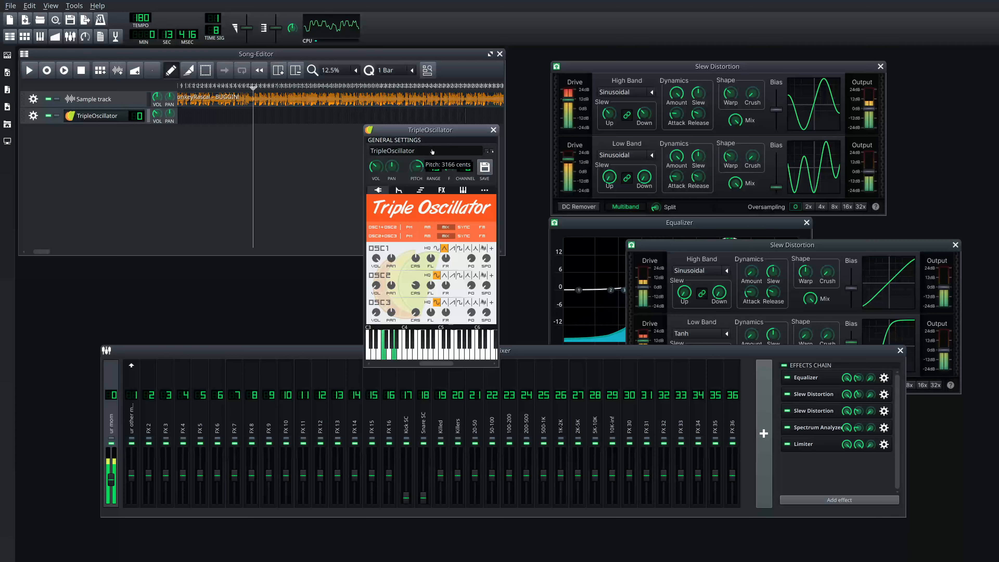
pyautogui.moveTo(430, 159); pyautogui.dragTo(424, 179)
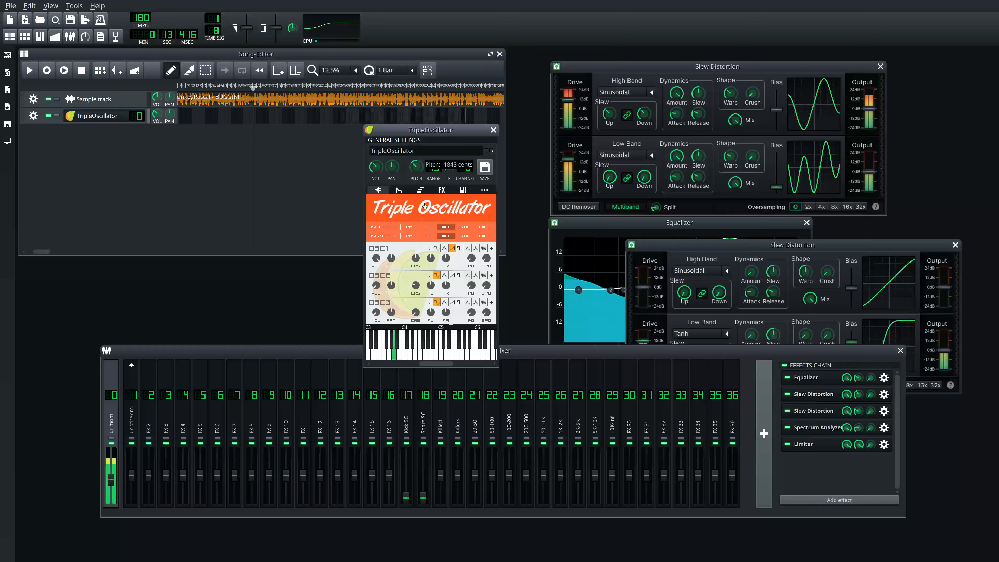
# Pull the Equalizer's fourth band down to a cut of about 5 dB near 4 kHz and sweep TripleOscillator's Pitch while playing notes.
pyautogui.click(572, 226)
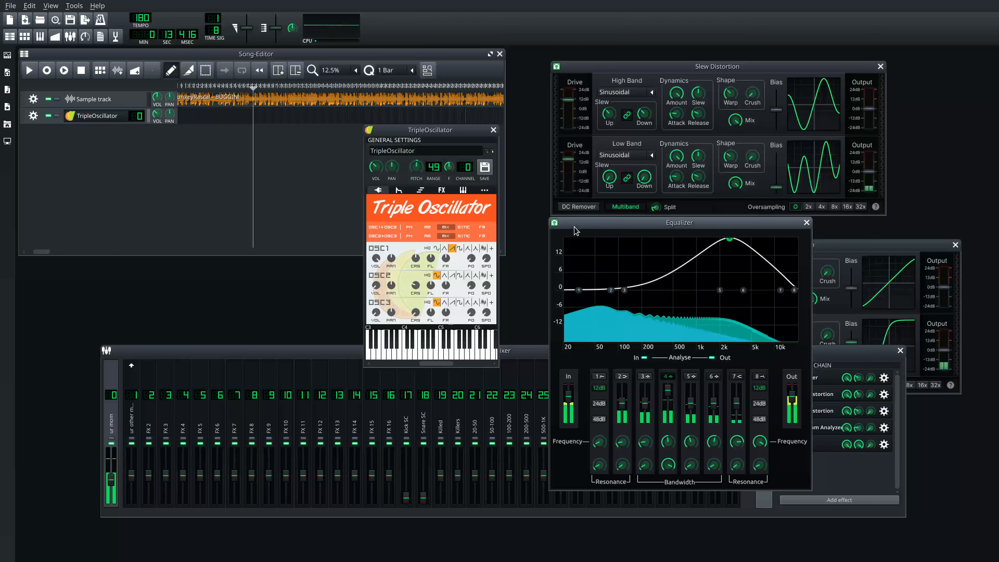
pyautogui.moveTo(730, 240); pyautogui.dragTo(750, 303)
pyautogui.click(436, 212)
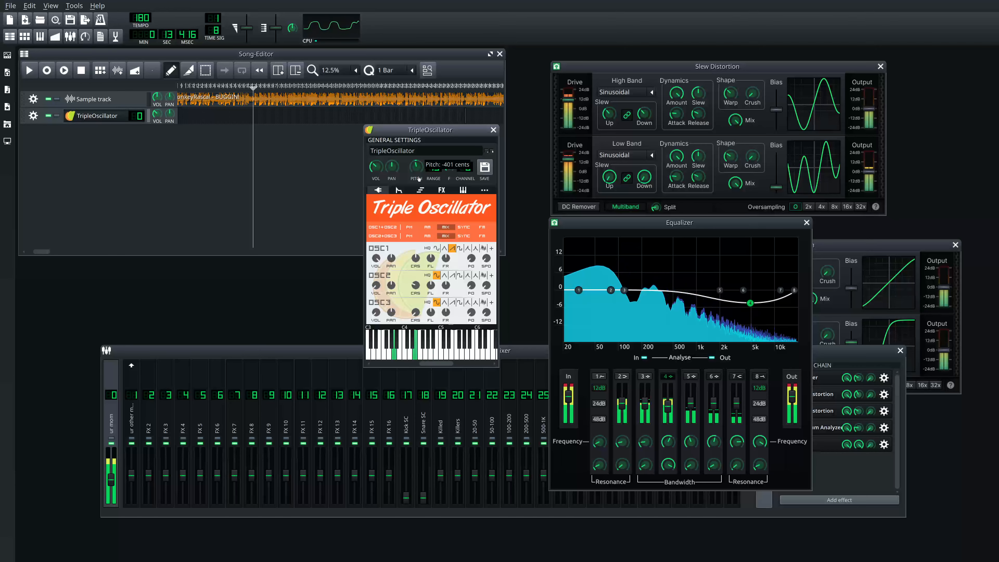
pyautogui.moveTo(421, 167); pyautogui.dragTo(436, 122)
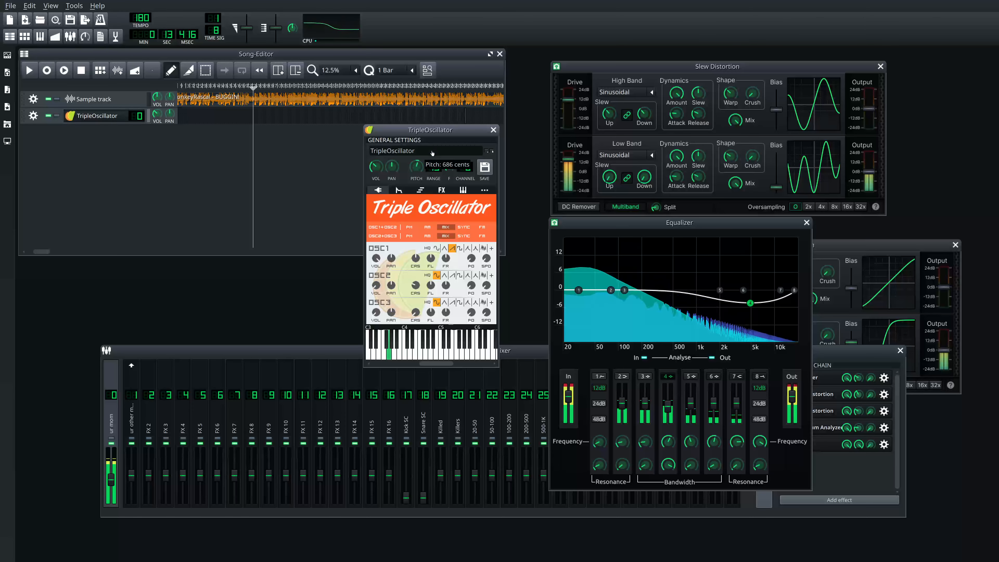
pyautogui.moveTo(416, 180); pyautogui.dragTo(416, 187)
# Add the LMMS Dispersion effect between the two Slew Distortions in the effects chain and move its window beside TripleOscillator.
pyautogui.click(827, 440)
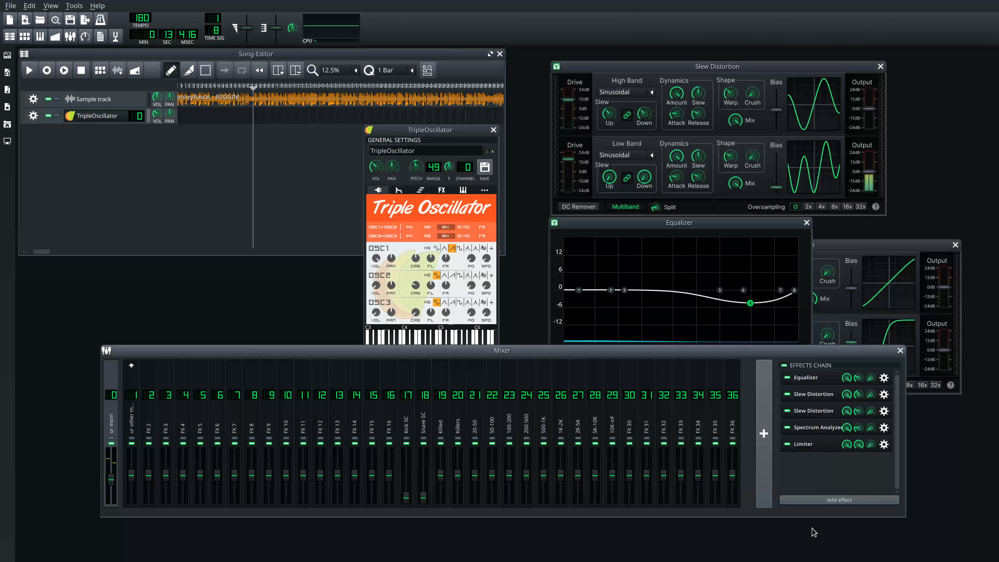
pyautogui.click(815, 499)
pyautogui.write('dispersoi')
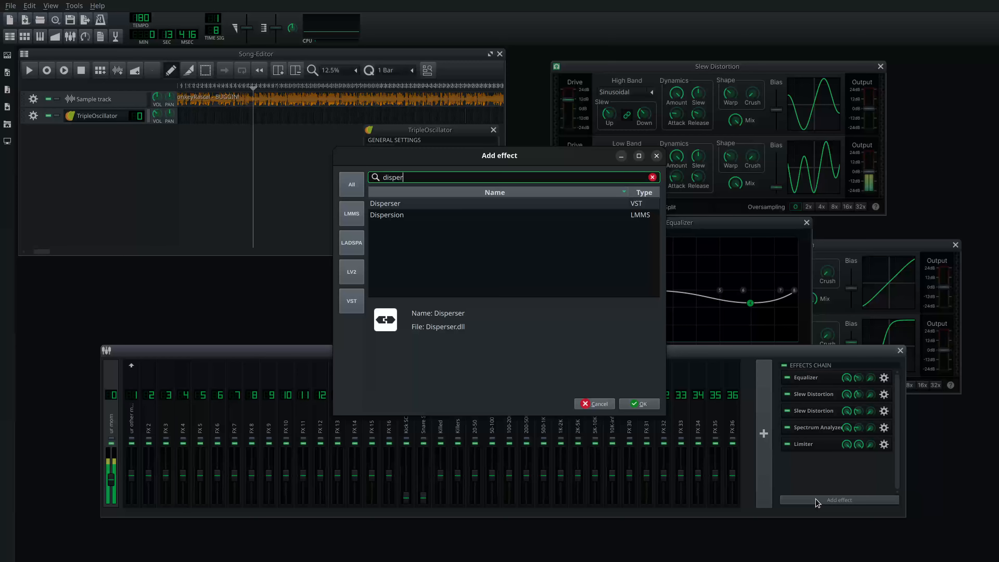
pyautogui.press('BackSpace')
pyautogui.write('i')
pyautogui.press('Return')
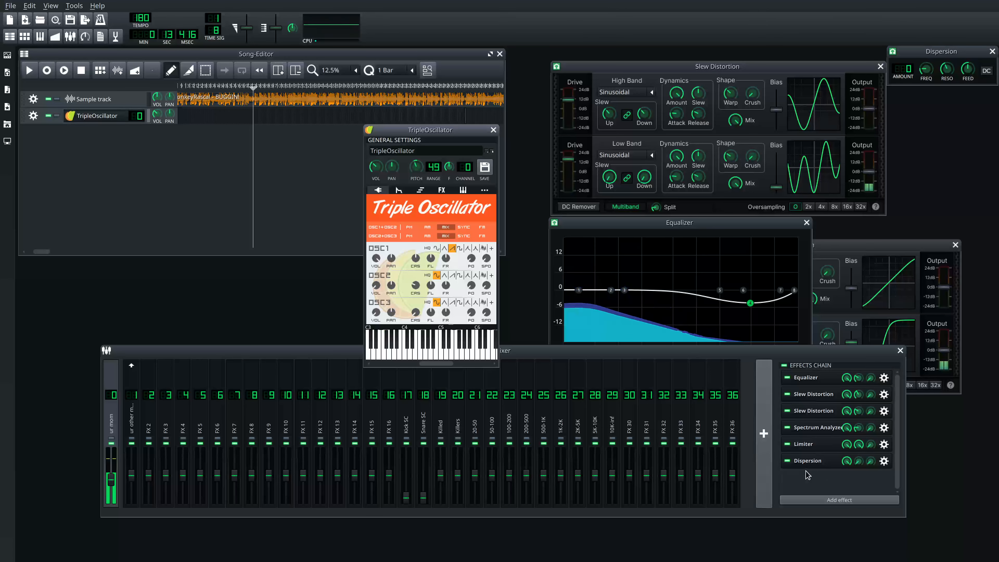
pyautogui.moveTo(816, 461); pyautogui.dragTo(811, 413)
pyautogui.moveTo(938, 55); pyautogui.dragTo(293, 257)
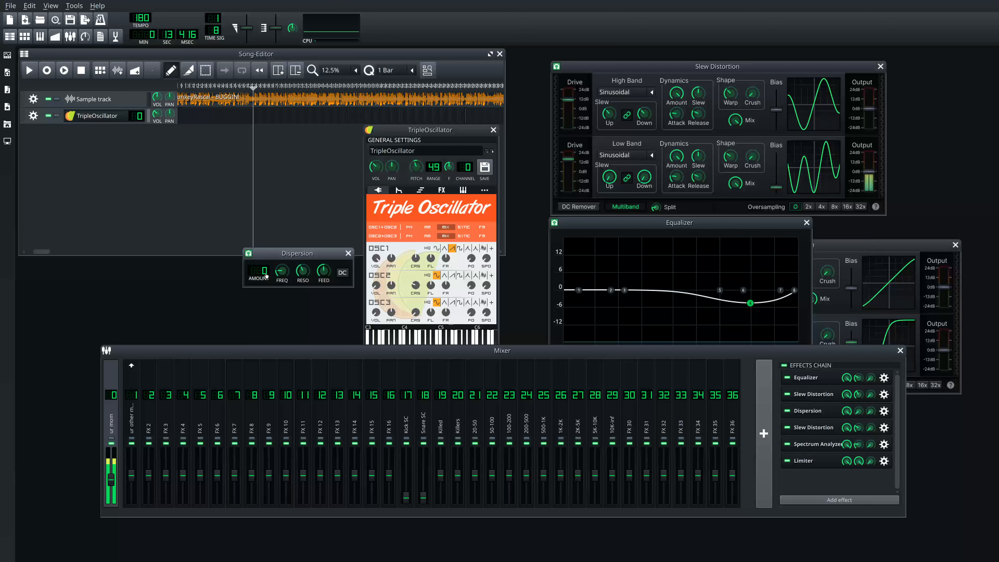
# Raise Dispersion's Amount through 8 to 20 while playing notes and shifting TripleOscillator's Pitch.
pyautogui.click(420, 226)
pyautogui.press('v')
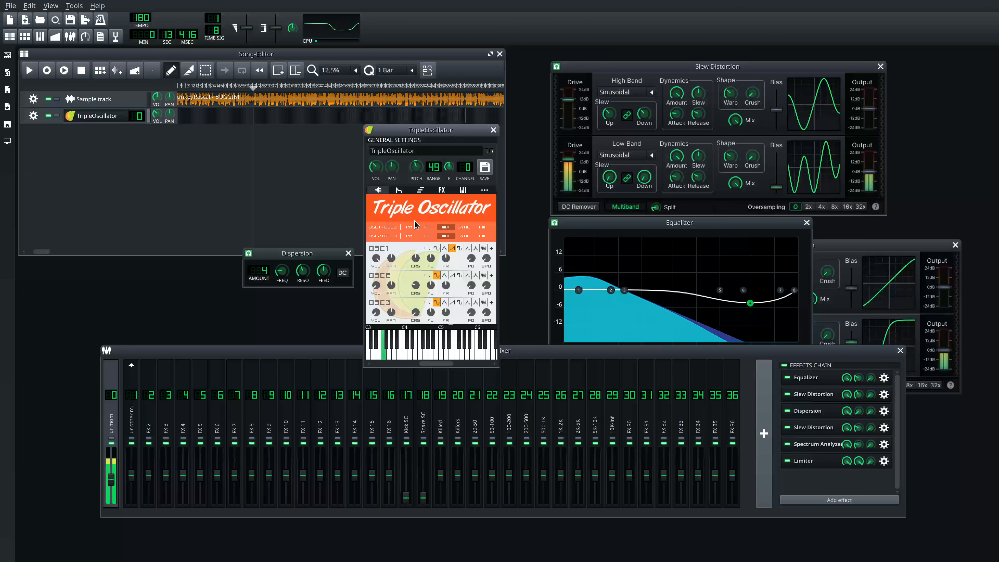
pyautogui.scroll(6, 267, 275)
pyautogui.scroll(-2, 267, 276)
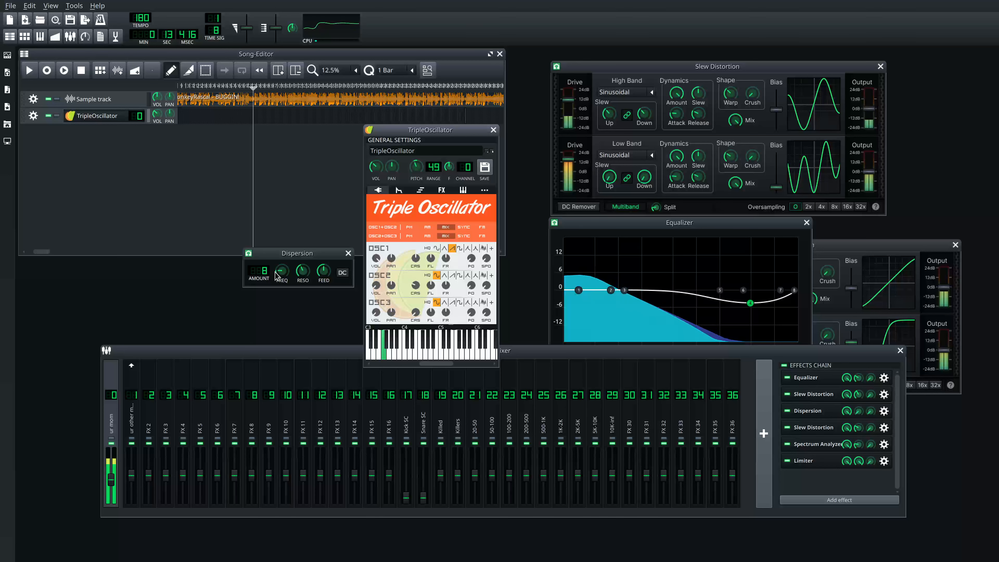
pyautogui.press('y')
pyautogui.moveTo(418, 169)
pyautogui.mouseDown()
pyautogui.moveTo(427, 148)
pyautogui.moveTo(415, 190)
pyautogui.moveTo(418, 181)
pyautogui.mouseUp()
pyautogui.press('n')
pyautogui.press('v')
pyautogui.press('m')
pyautogui.scroll(20, 262, 271)
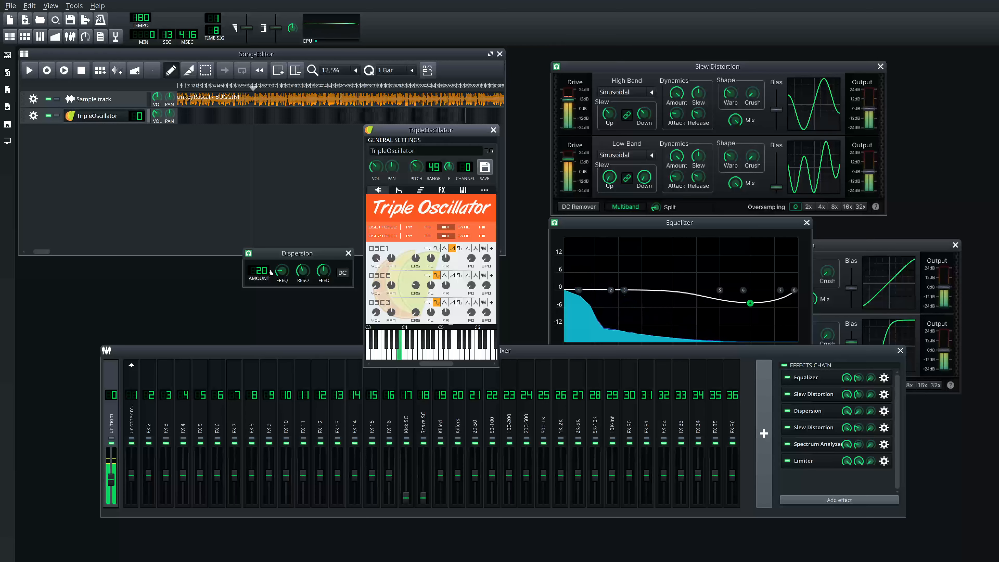
# Increase Dispersion's Freq and set its Amount to 33, playing notes with TripleOscillator's Pitch swept upward.
pyautogui.moveTo(282, 272); pyautogui.dragTo(284, 274)
pyautogui.click(401, 200)
pyautogui.press('m')
pyautogui.click(420, 199)
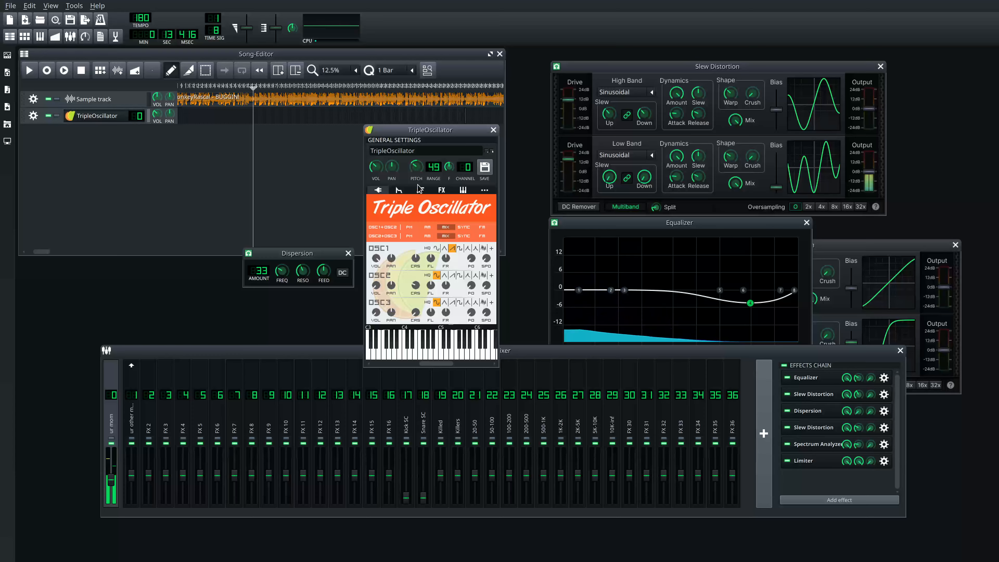
pyautogui.press('m')
pyautogui.moveTo(416, 166); pyautogui.dragTo(431, 123)
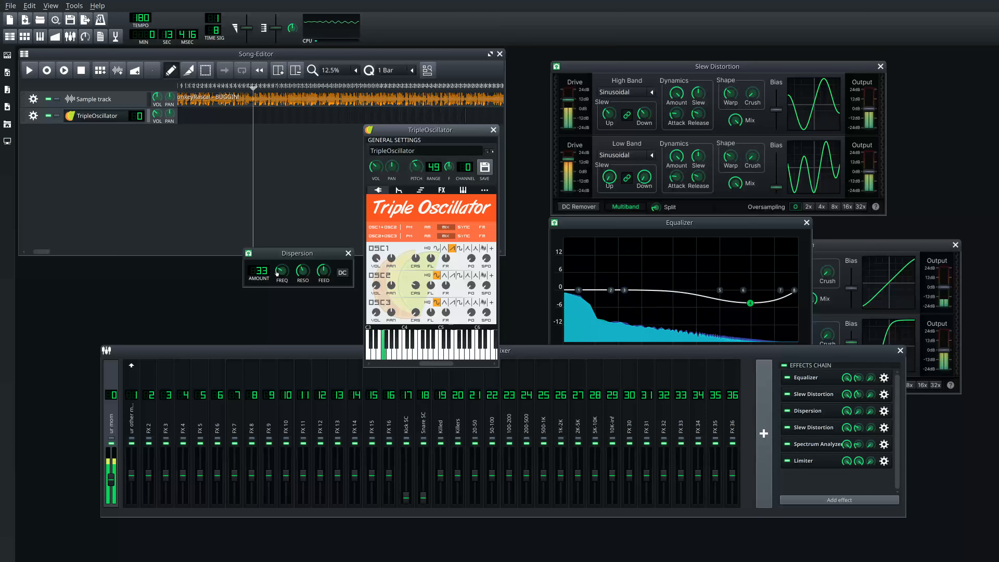
# Set Dispersion's Amount to 159 and sweep TripleOscillator's Pitch on a held bass note.
pyautogui.moveTo(276, 272); pyautogui.dragTo(280, 242)
pyautogui.moveTo(321, 155); pyautogui.dragTo(325, 140)
pyautogui.click(408, 210)
pyautogui.press('v')
pyautogui.moveTo(416, 167); pyautogui.dragTo(428, 114)
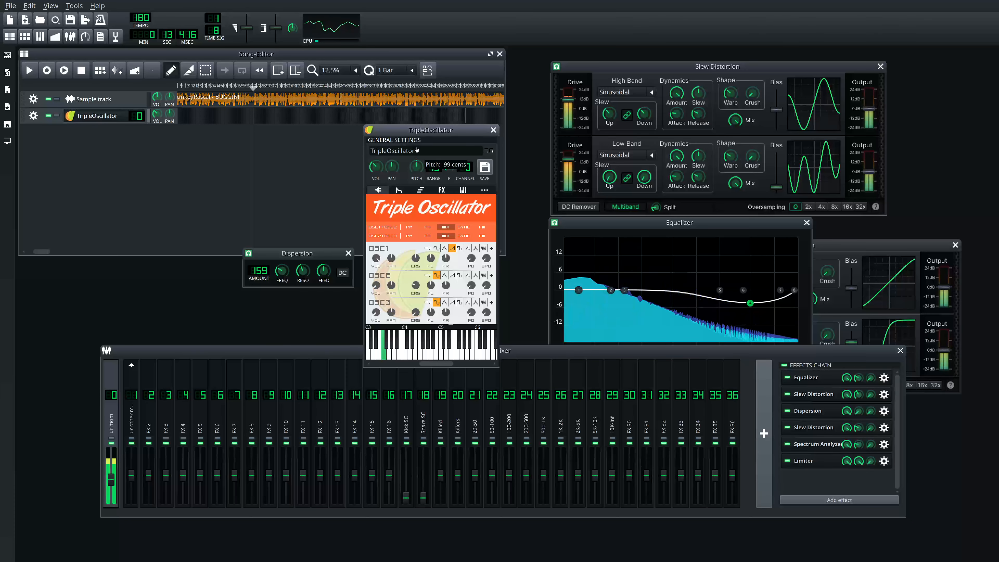
pyautogui.moveTo(412, 162)
pyautogui.mouseDown()
pyautogui.moveTo(414, 148)
pyautogui.moveTo(411, 174)
pyautogui.moveTo(416, 166)
pyautogui.mouseUp()
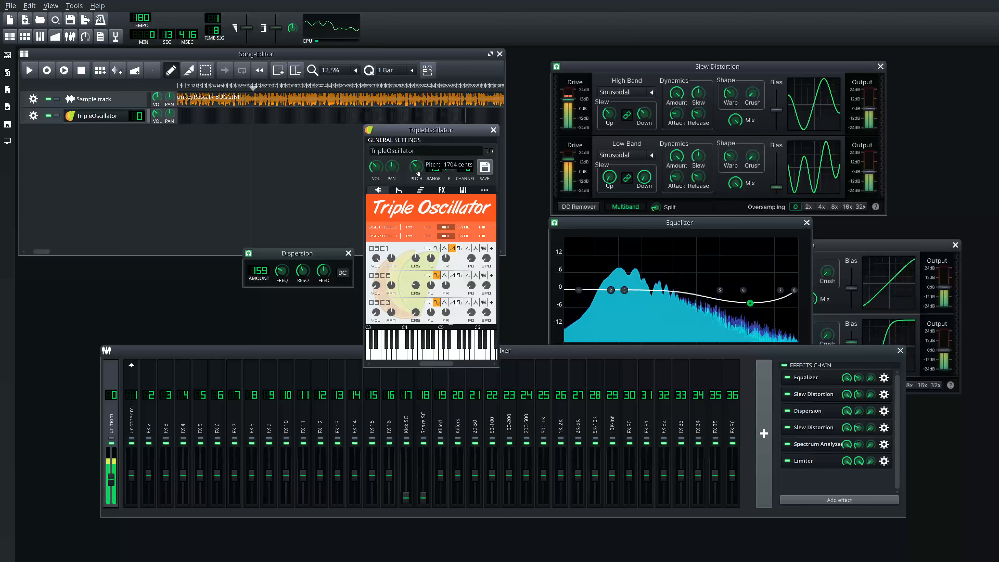
# Play more bass notes through the dispersed distortion chain while sweeping TripleOscillator's Pitch down.
pyautogui.scroll(-6, 418, 173)
pyautogui.press('n')
pyautogui.press('m')
pyautogui.moveTo(426, 151); pyautogui.dragTo(421, 170)
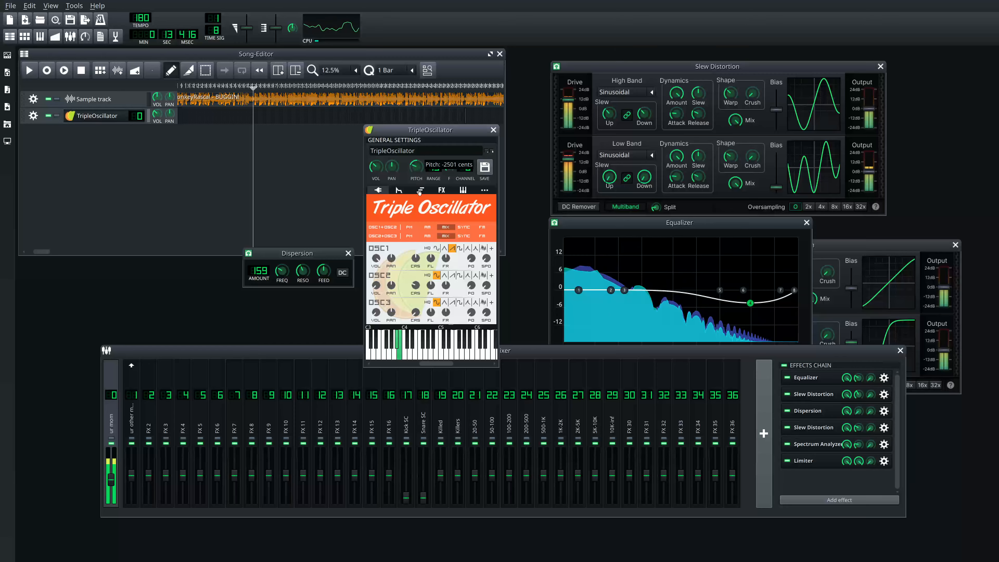
# Try OSC1's square and white noise waves through the chain, playing notes and sweeping TripleOscillator's Pitch.
pyautogui.click(460, 249)
pyautogui.press('b')
pyautogui.press('m')
pyautogui.moveTo(417, 168); pyautogui.dragTo(421, 135)
pyautogui.press('j')
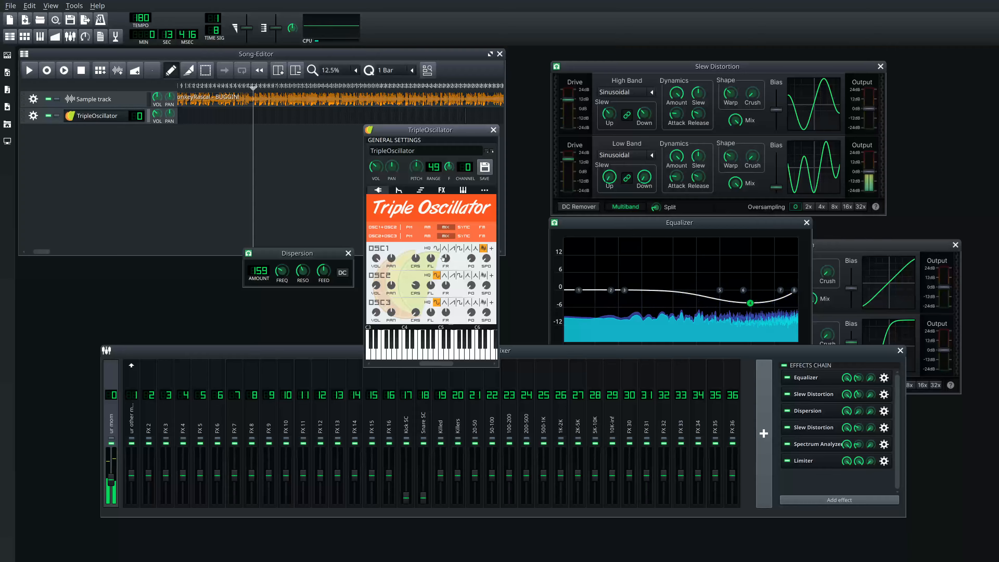
pyautogui.moveTo(420, 167); pyautogui.dragTo(417, 145)
# Set Dispersion's Amount to 419 and sweep TripleOscillator's Pitch over held notes with OSC1 on the sine wave.
pyautogui.moveTo(261, 271); pyautogui.dragTo(307, 7)
pyautogui.click(404, 206)
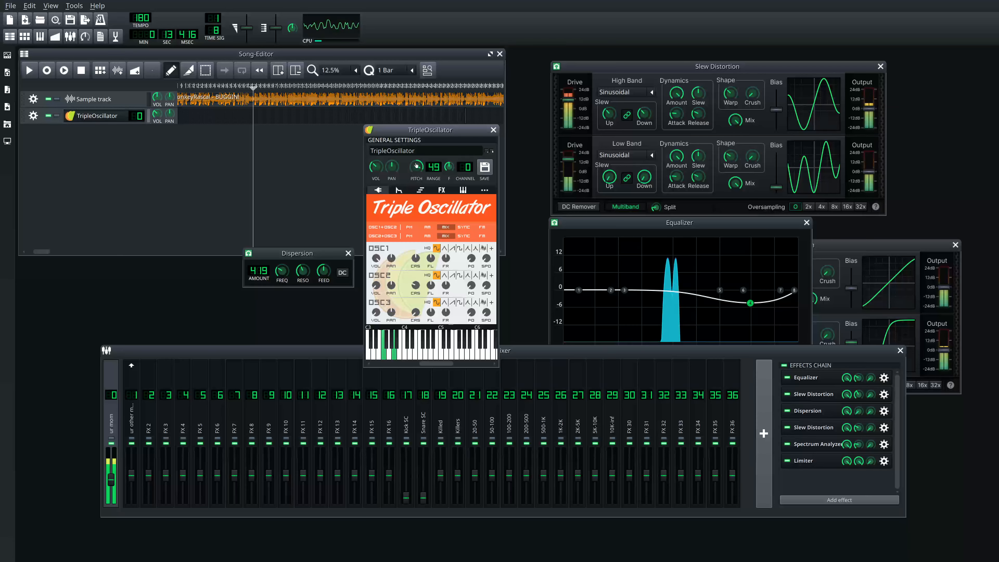
pyautogui.moveTo(415, 166); pyautogui.dragTo(410, 213)
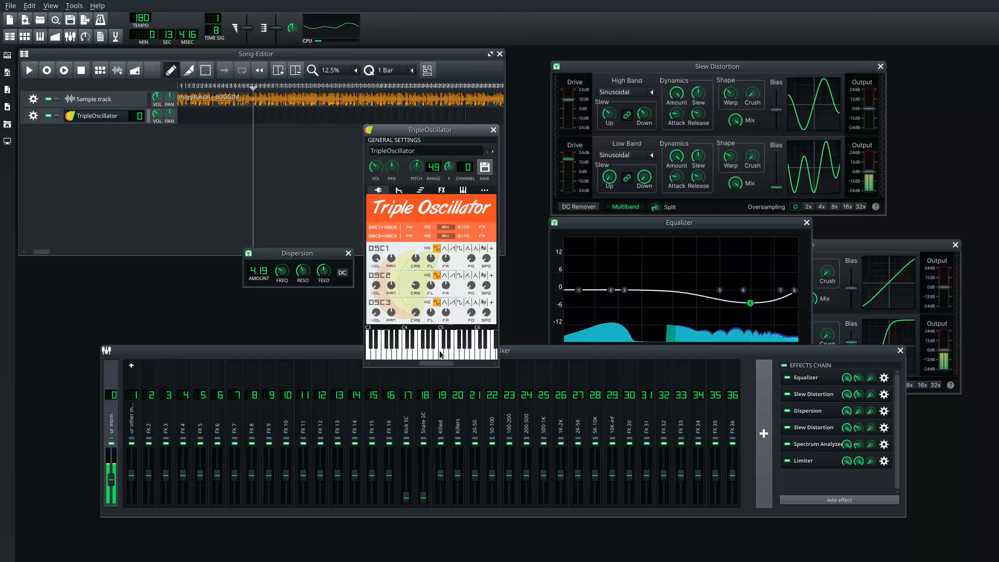
# Raise Dispersion's Feed above center and play notes on TripleOscillator.
pyautogui.moveTo(328, 274); pyautogui.dragTo(341, 231)
pyautogui.click(431, 206)
pyautogui.press('q')
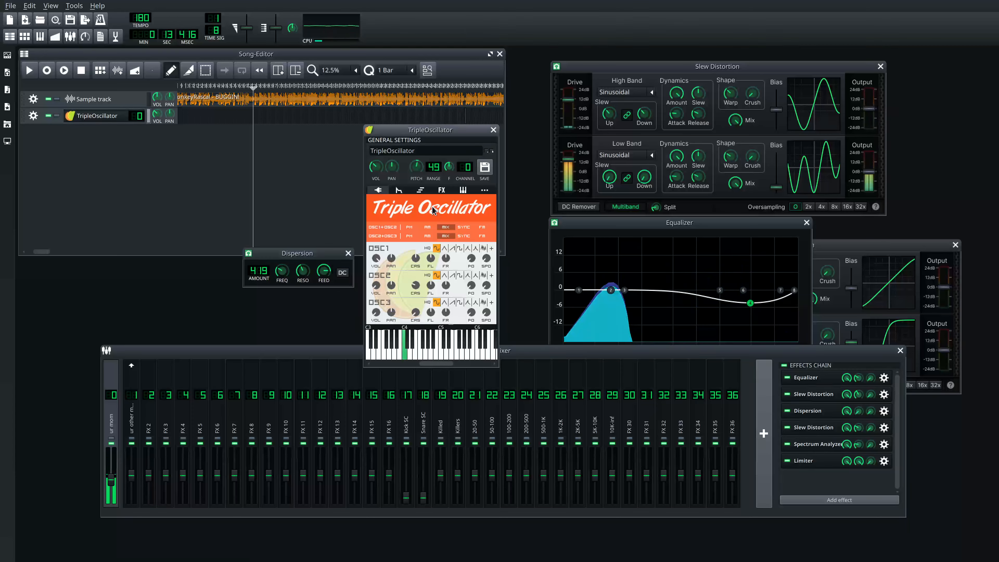
pyautogui.press('b')
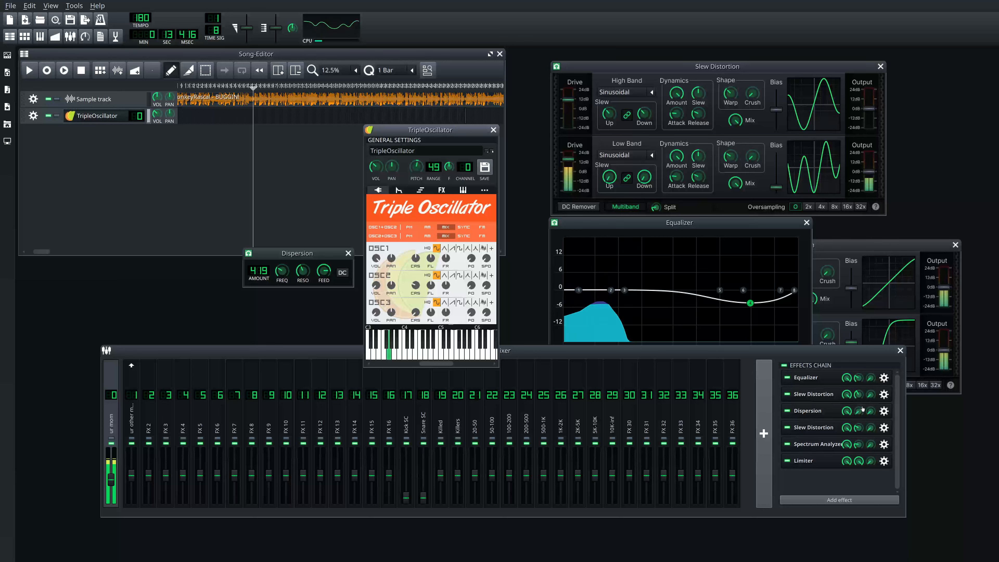
# Raise Dispersion's decay in the effects chain and play notes while adjusting TripleOscillator's Pitch.
pyautogui.moveTo(861, 409); pyautogui.dragTo(863, 357)
pyautogui.click(399, 235)
pyautogui.press('m')
pyautogui.press(',')
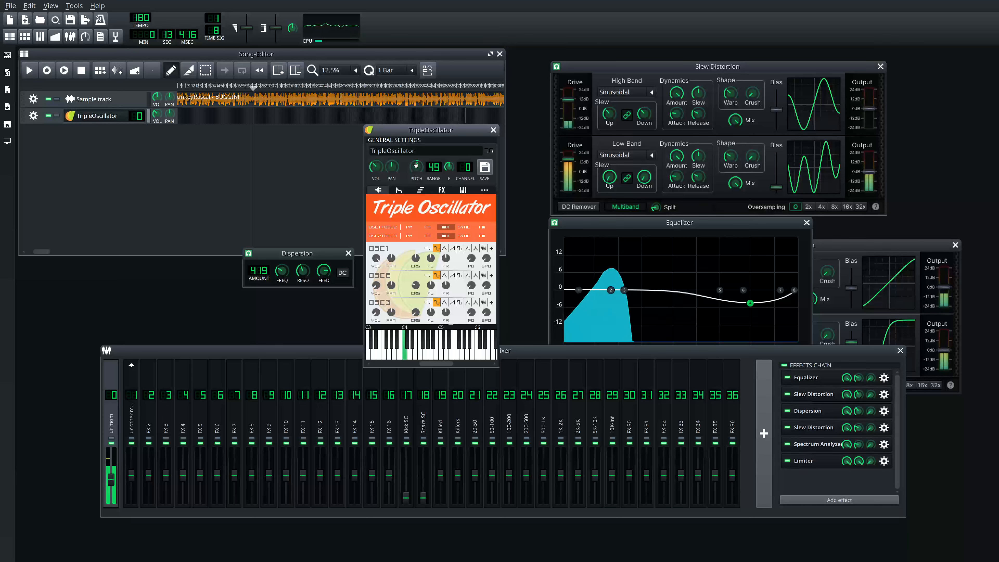
pyautogui.press('m')
pyautogui.moveTo(416, 164)
pyautogui.mouseDown()
pyautogui.moveTo(422, 148)
pyautogui.moveTo(419, 169)
pyautogui.mouseUp()
pyautogui.press('u')
pyautogui.press('m')
# Switch OSC1 to the triangle wave and sweep TripleOscillator's Pitch high and back down on held notes.
pyautogui.click(444, 248)
pyautogui.press('n')
pyautogui.press('m')
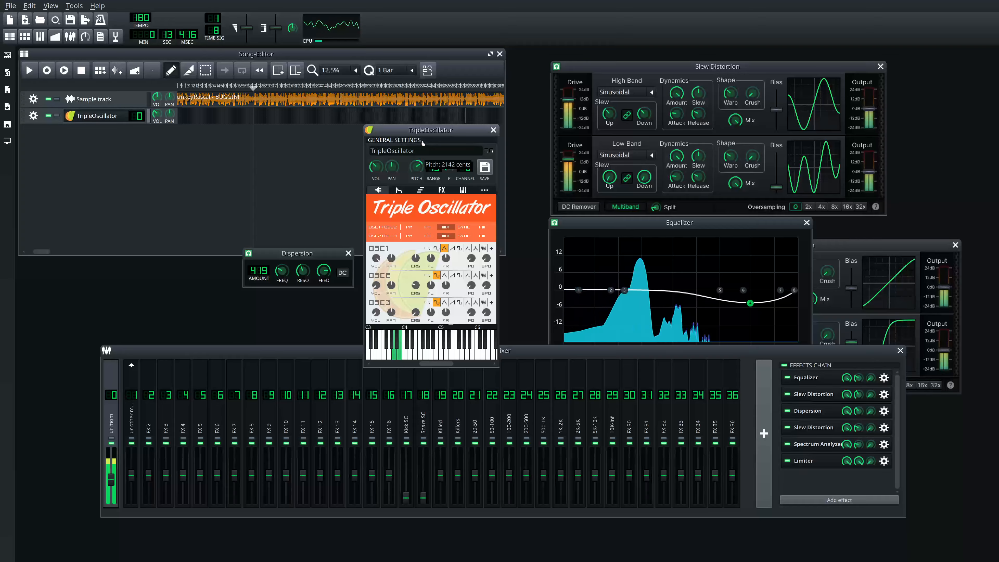
pyautogui.moveTo(424, 130); pyautogui.dragTo(423, 150)
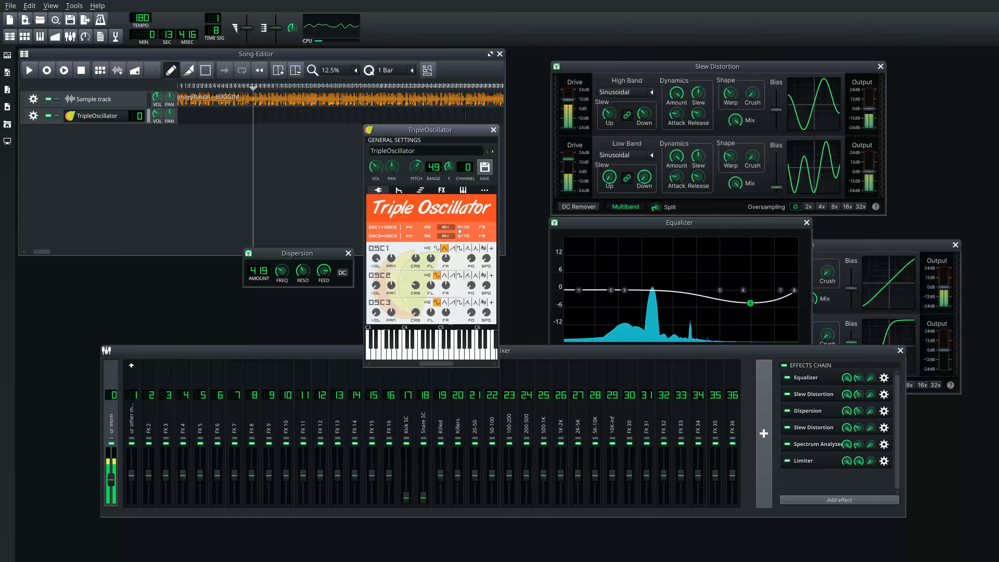
# Play short separate notes across TripleOscillator's keyboard through the Dispersion and Slew Distortion chain.
pyautogui.click(467, 346)
pyautogui.press('m')
pyautogui.press('m')
pyautogui.press('r')
pyautogui.press('e')
pyautogui.click(445, 351)
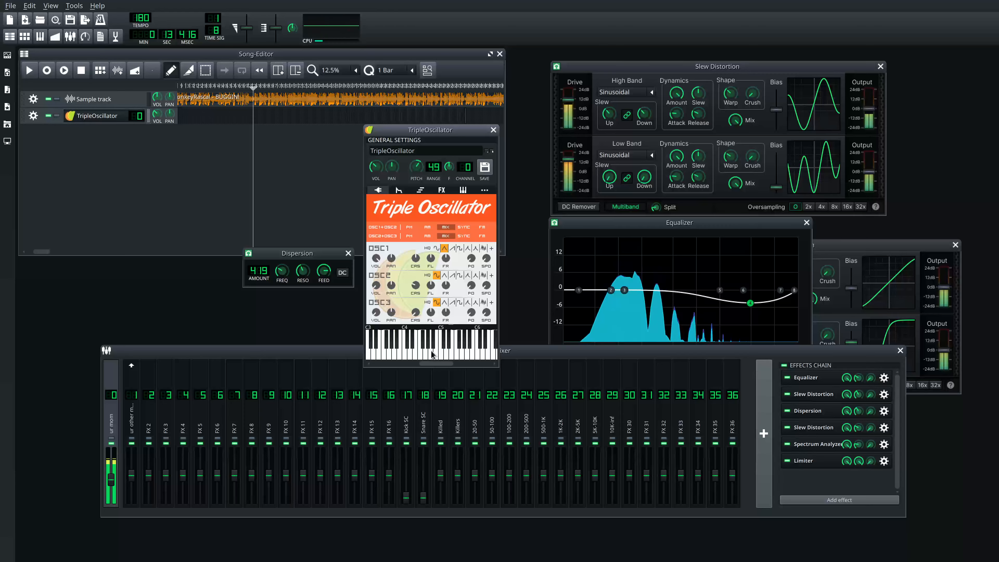
pyautogui.click(431, 355)
# Raise Dispersion's Freq, ease its Feed down slightly, and set its Amount to 175, testing with a note.
pyautogui.moveTo(283, 272); pyautogui.dragTo(289, 257)
pyautogui.click(425, 352)
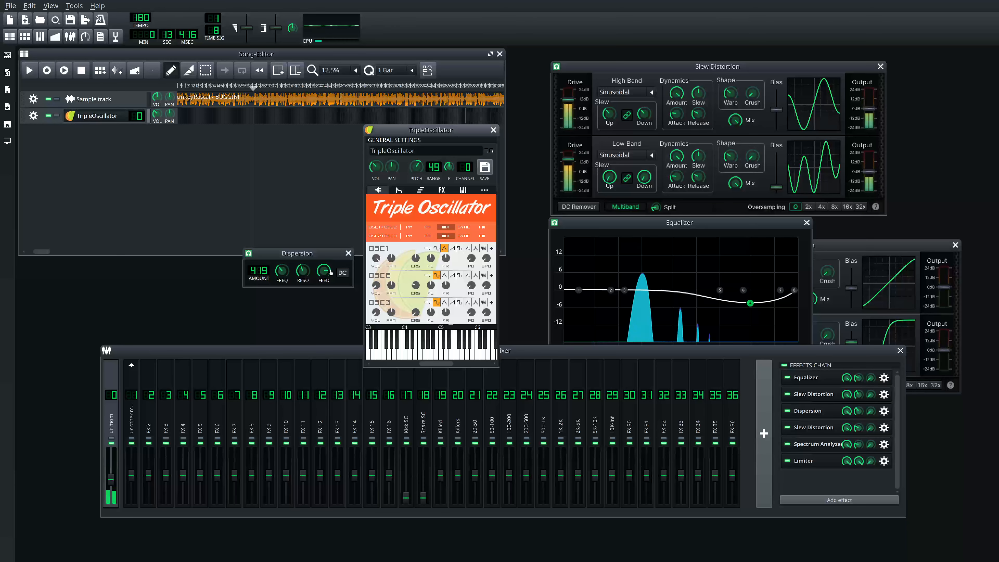
pyautogui.click(330, 272)
pyautogui.moveTo(249, 357); pyautogui.dragTo(254, 532)
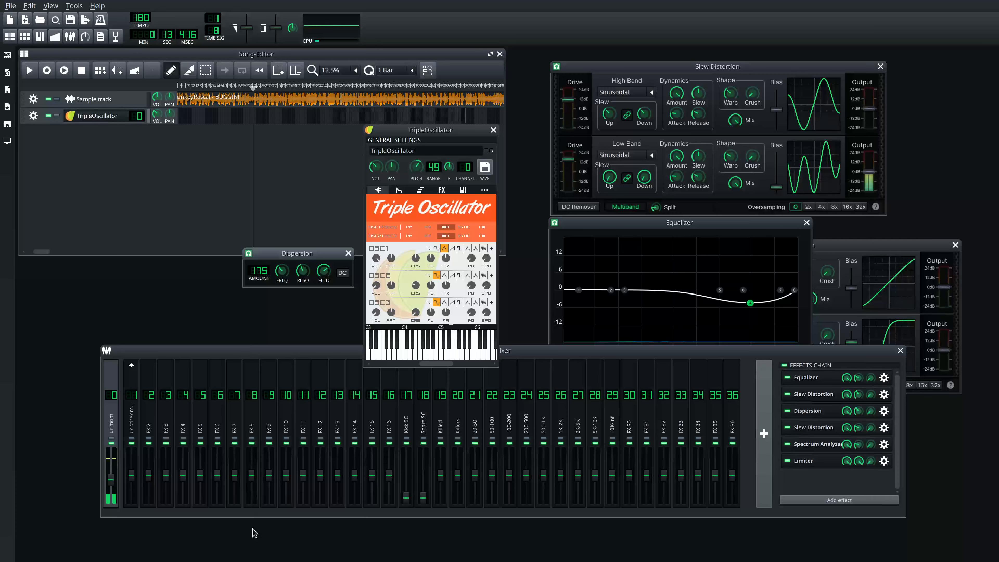
# Play notes while sweeping TripleOscillator's Pitch, and set Dispersion's Amount to 142.
pyautogui.click(415, 222)
pyautogui.press('v')
pyautogui.moveTo(416, 166)
pyautogui.mouseDown()
pyautogui.moveTo(420, 148)
pyautogui.moveTo(420, 158)
pyautogui.mouseUp()
pyautogui.press('m')
pyautogui.press('m')
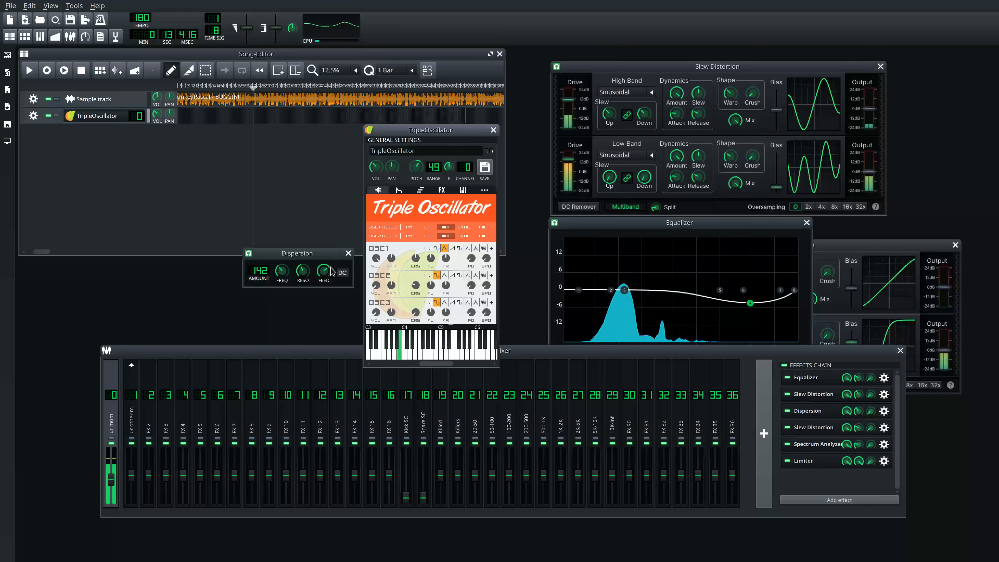
# Raise Dispersion's Reso and play repeated low two-note combinations on TripleOscillator while adjusting its Pitch.
pyautogui.press('v')
pyautogui.moveTo(303, 275); pyautogui.dragTo(312, 239)
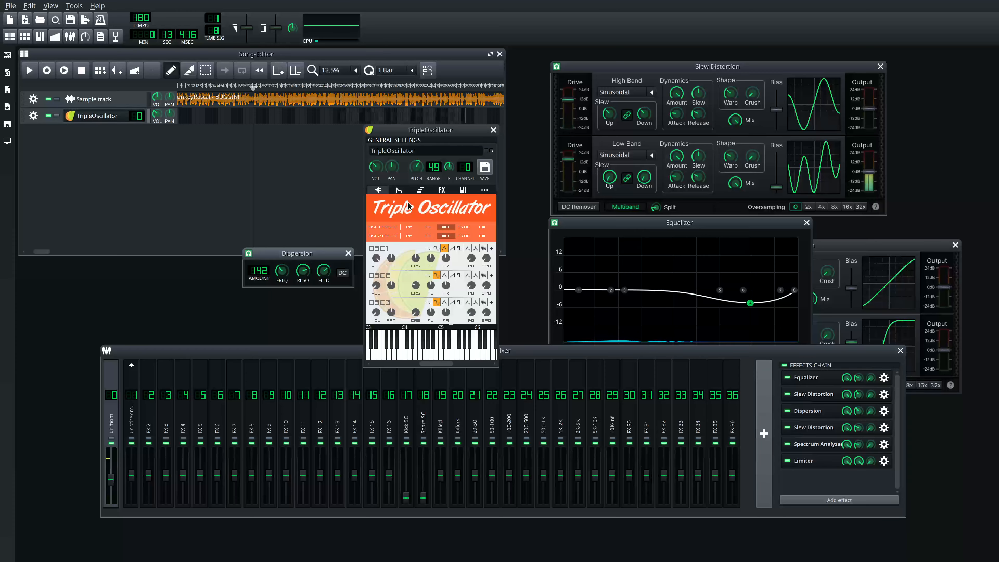
pyautogui.click(407, 201)
pyautogui.press('m')
pyautogui.press('b')
pyautogui.press('m')
pyautogui.moveTo(416, 166)
pyautogui.mouseDown()
pyautogui.moveTo(430, 131)
pyautogui.moveTo(422, 165)
pyautogui.mouseUp()
pyautogui.press('b')
pyautogui.press('m')
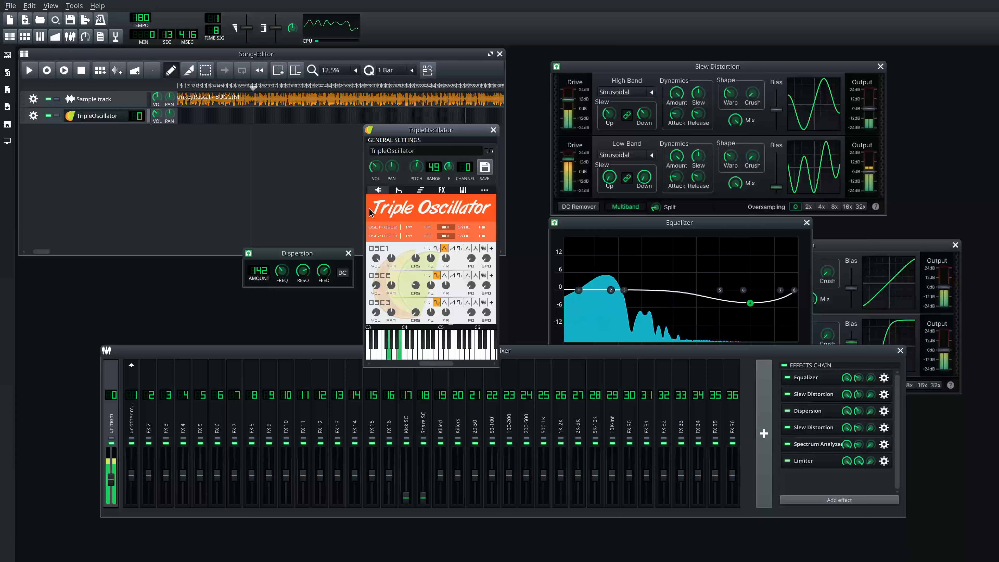
pyautogui.press('b')
pyautogui.press('m')
# Lower Dispersion's Reso and replay the notes on TripleOscillator while shifting its Pitch.
pyautogui.moveTo(302, 274); pyautogui.dragTo(302, 311)
pyautogui.click(407, 201)
pyautogui.press('b')
pyautogui.press('m')
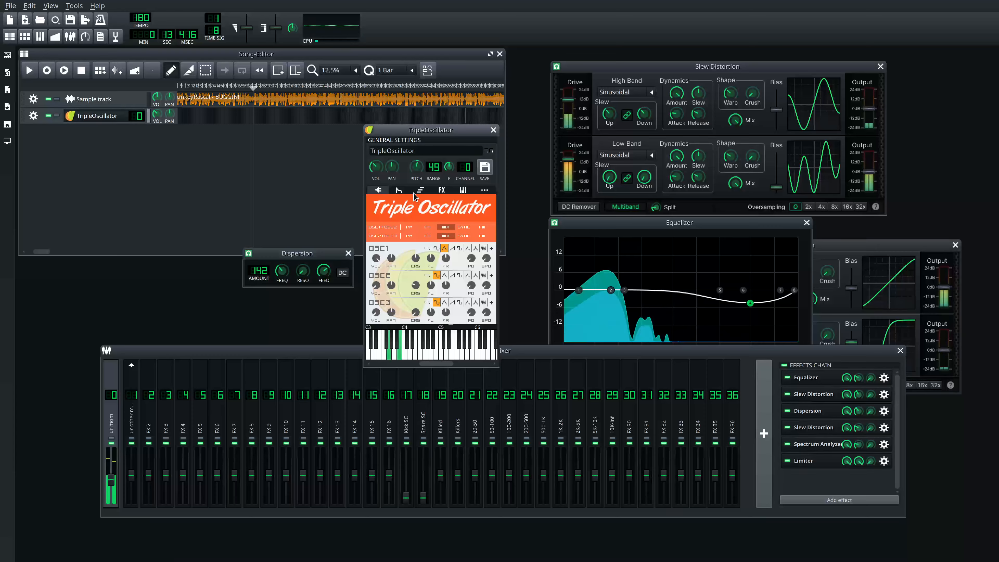
pyautogui.moveTo(417, 166)
pyautogui.mouseDown()
pyautogui.moveTo(430, 131)
pyautogui.moveTo(407, 191)
pyautogui.moveTo(412, 171)
pyautogui.mouseUp()
pyautogui.press('i')
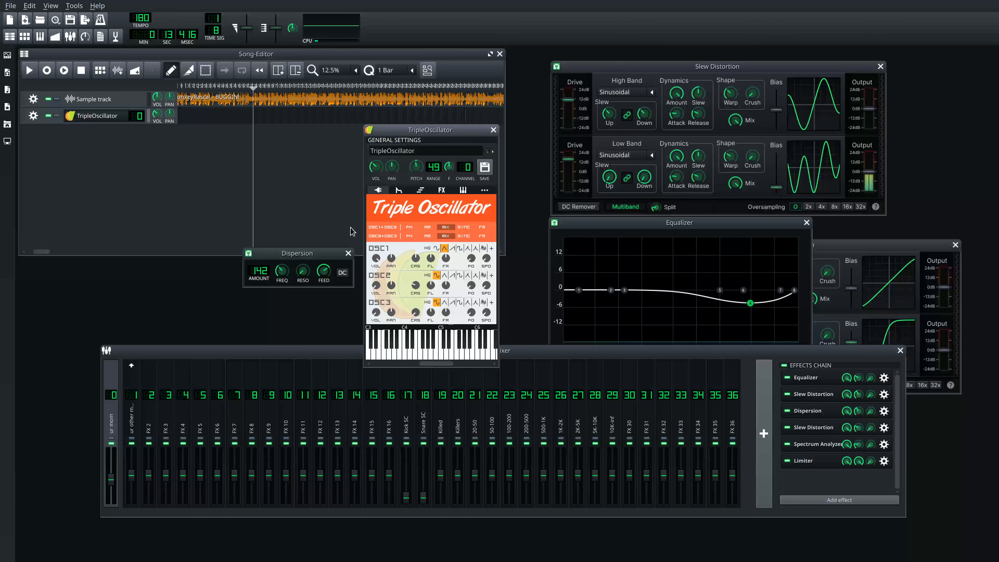
# Check the elapsed recording time in GPU Screen Recorder and return to LMMS.
pyautogui.press('super')
pyautogui.click(309, 226)
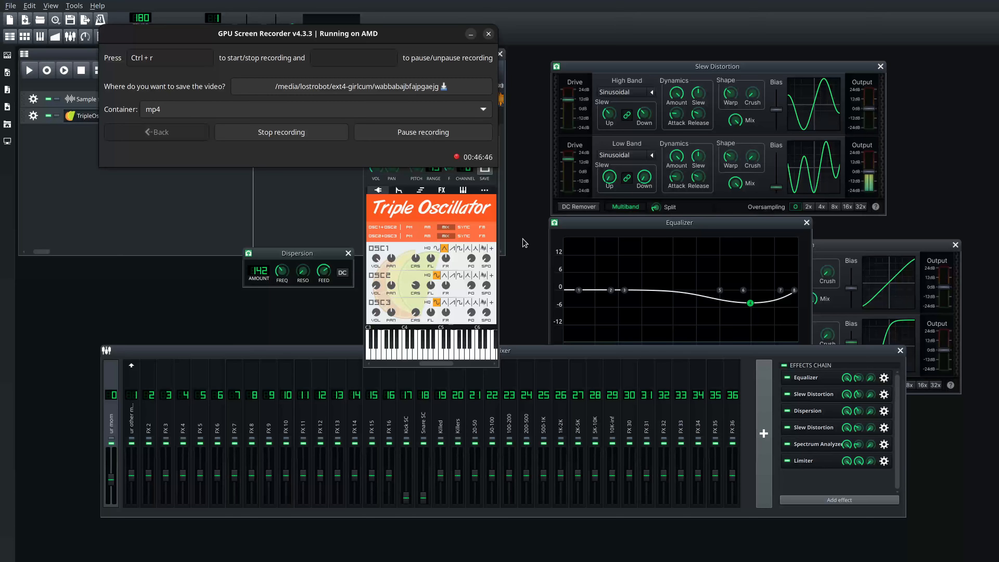
pyautogui.moveTo(0, 0)
pyautogui.click(350, 382)
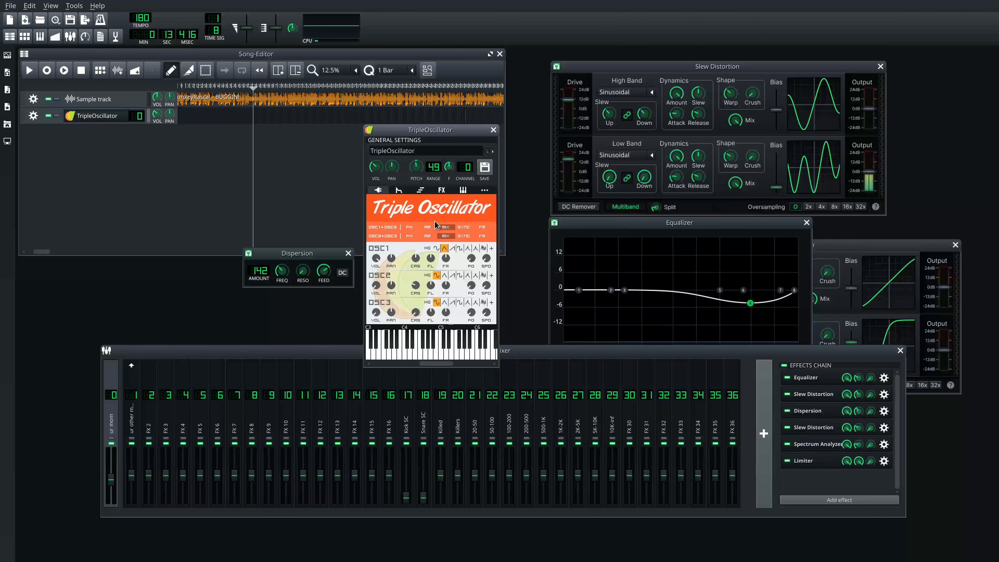
# Move the Slew Distortion window with the sinusoidal low band further down and toggle its DC Remover on and back off.
pyautogui.moveTo(699, 75); pyautogui.dragTo(680, 110)
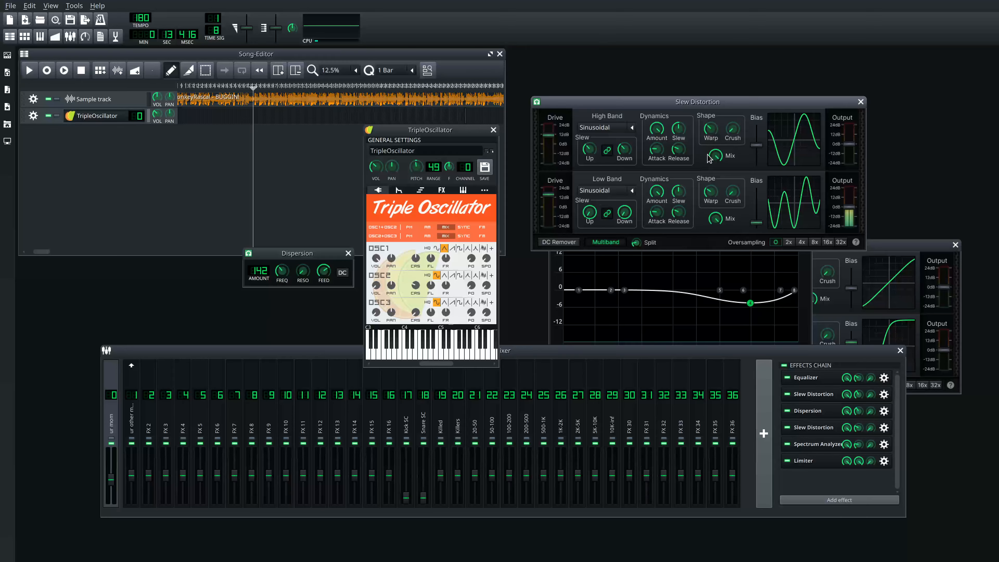
pyautogui.click(567, 241)
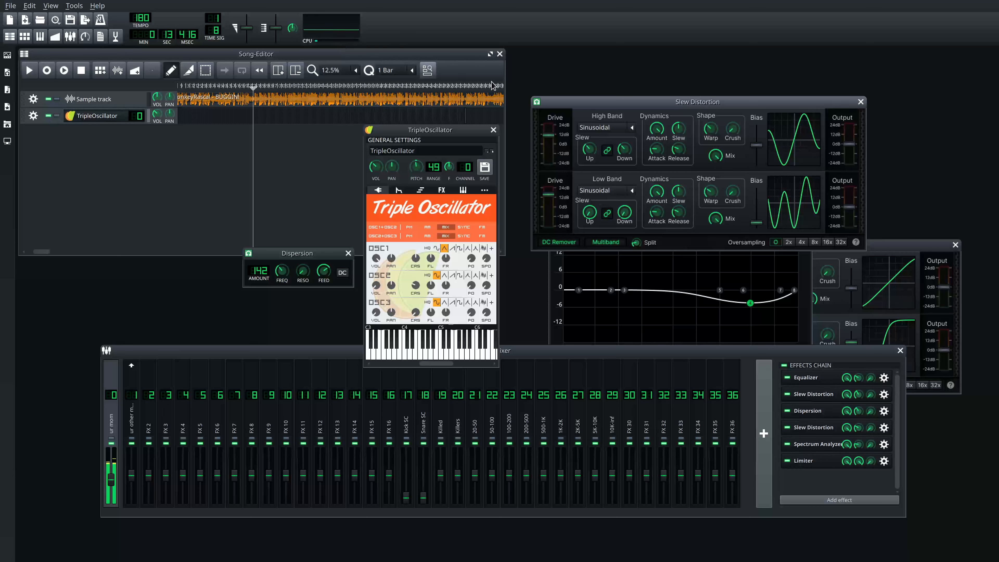
pyautogui.click(558, 242)
# Reopen the second Slew Distortion's controls, try its DC Remover, and move its window closer to the first one.
pyautogui.click(884, 428)
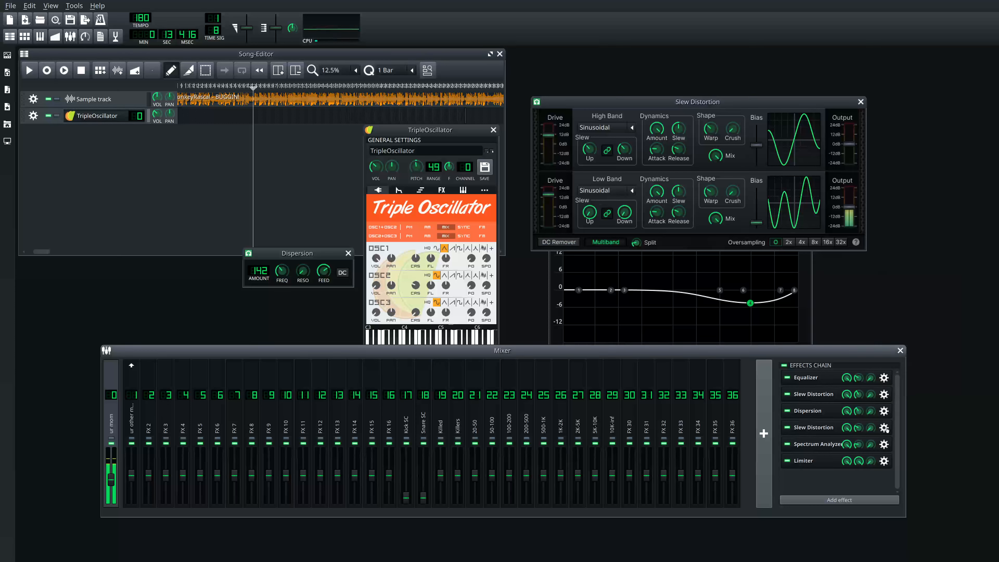
pyautogui.click(885, 428)
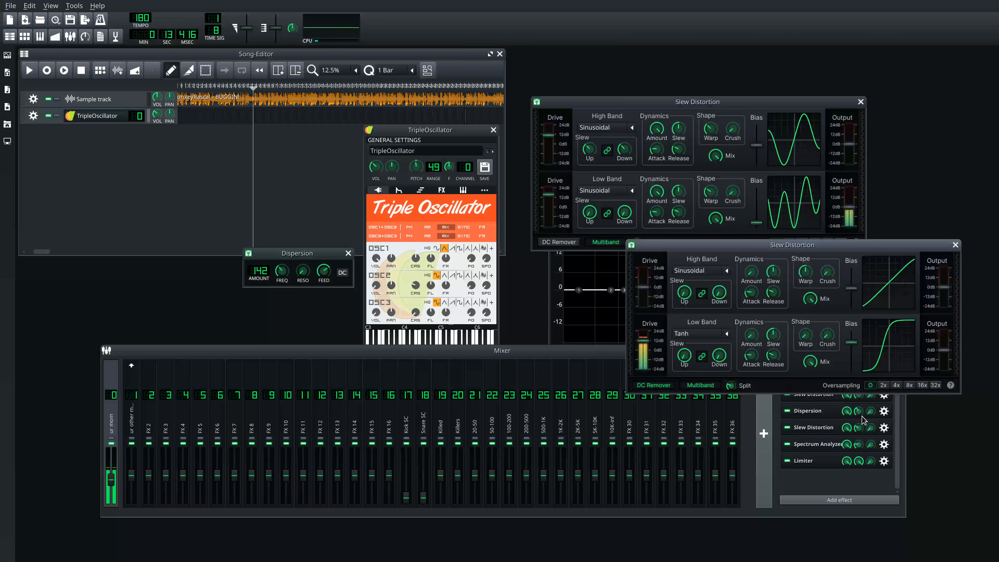
pyautogui.click(659, 385)
pyautogui.click(857, 469)
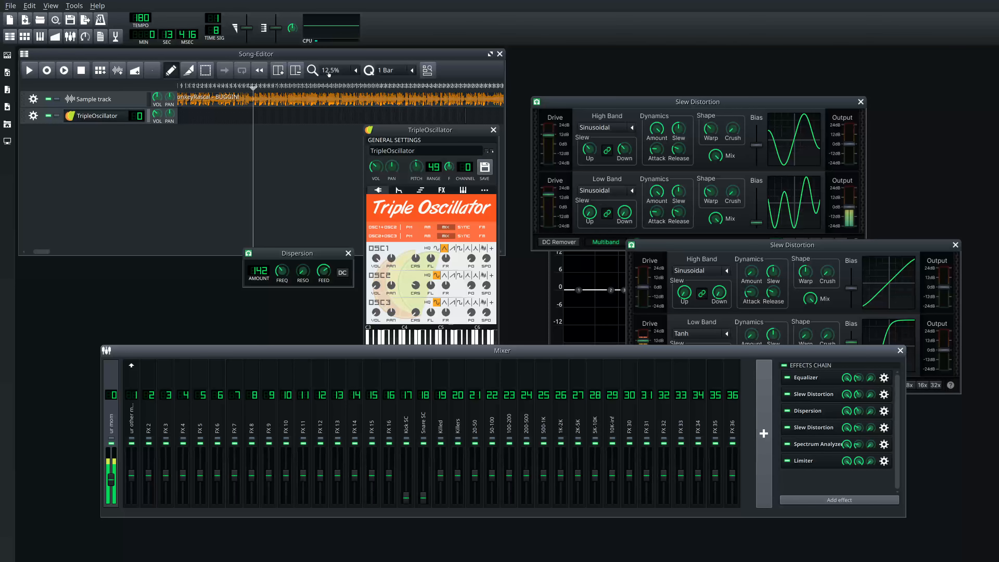
pyautogui.click(411, 206)
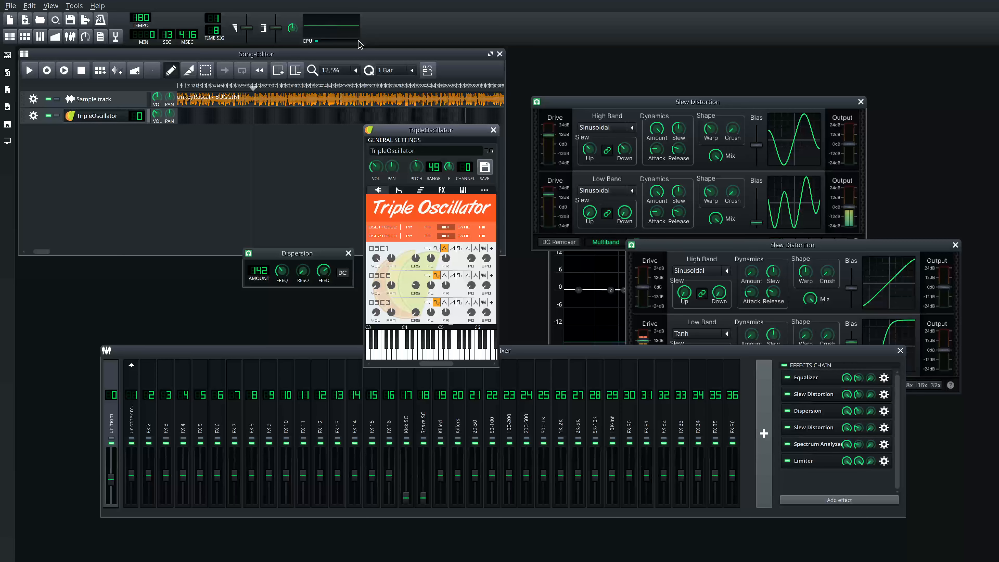
pyautogui.moveTo(698, 246); pyautogui.dragTo(661, 231)
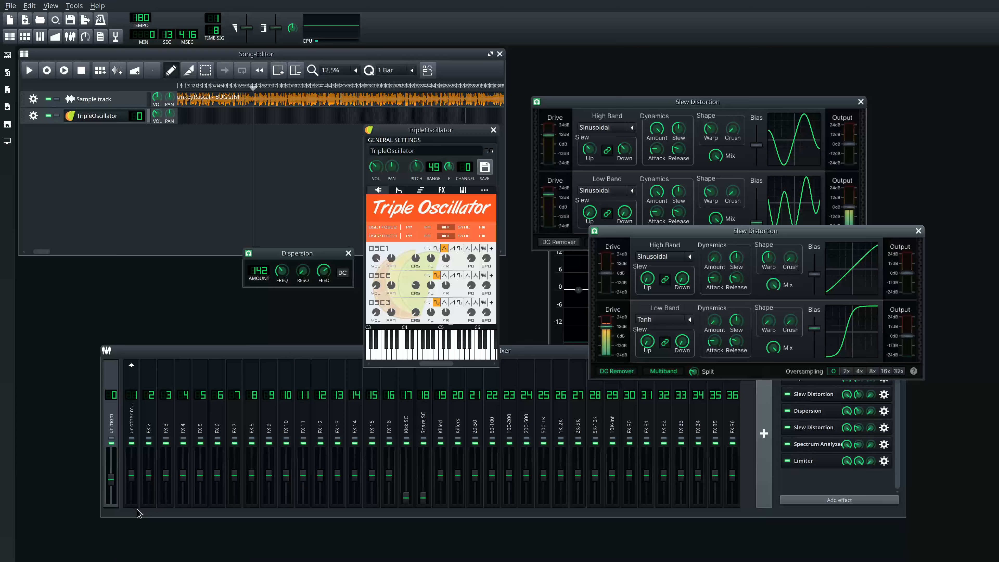
# Pull the mixer's master fader down to the bottom and bring TripleOscillator back to the front.
pyautogui.click(116, 481)
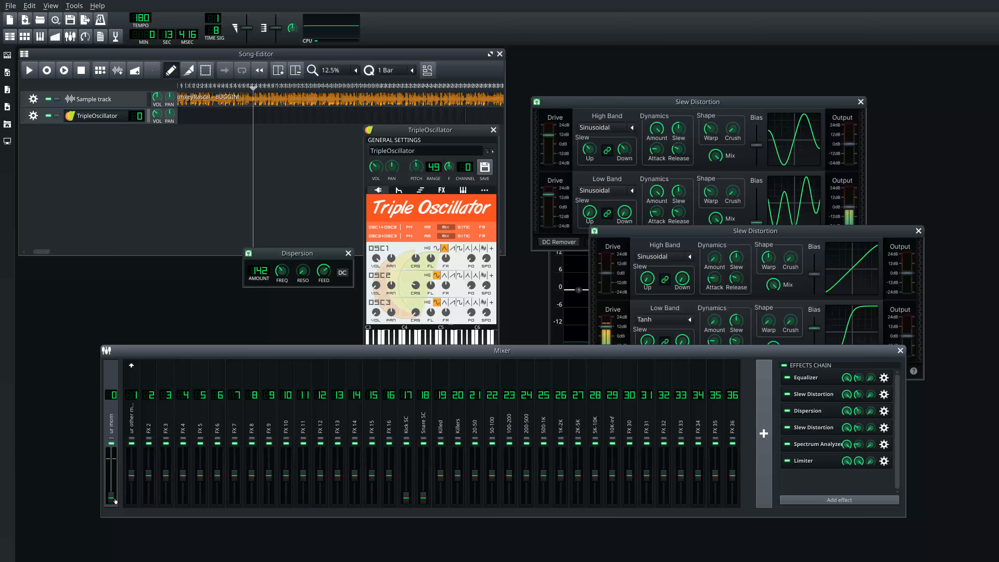
pyautogui.moveTo(115, 499); pyautogui.dragTo(116, 547)
pyautogui.click(447, 219)
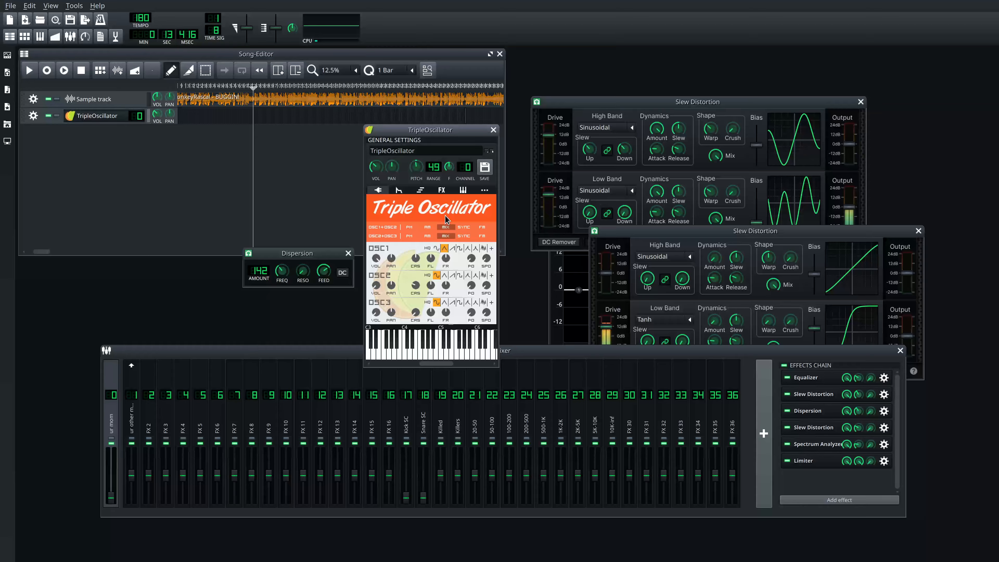
# Open the second Slew Distortion's help, reposition and enlarge its window, and highlight the GUI author's name in the credits.
pyautogui.click(680, 236)
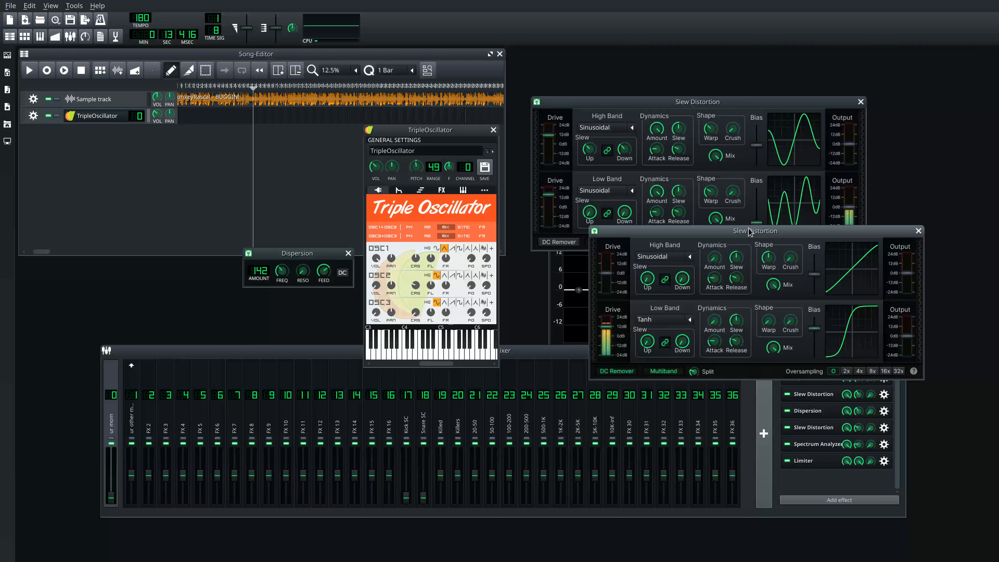
pyautogui.click(913, 372)
pyautogui.moveTo(913, 58); pyautogui.dragTo(305, 113)
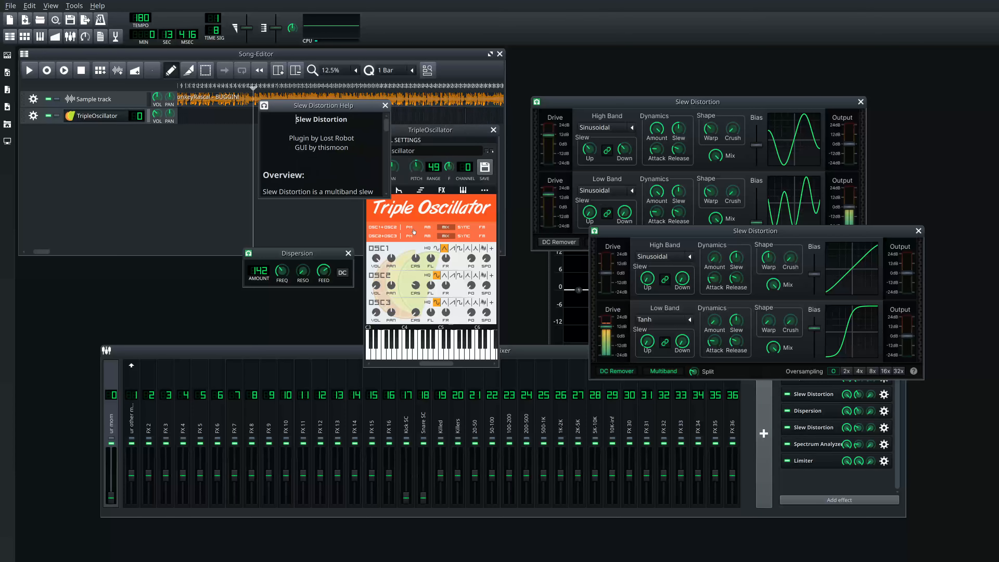
pyautogui.moveTo(388, 199); pyautogui.dragTo(809, 483)
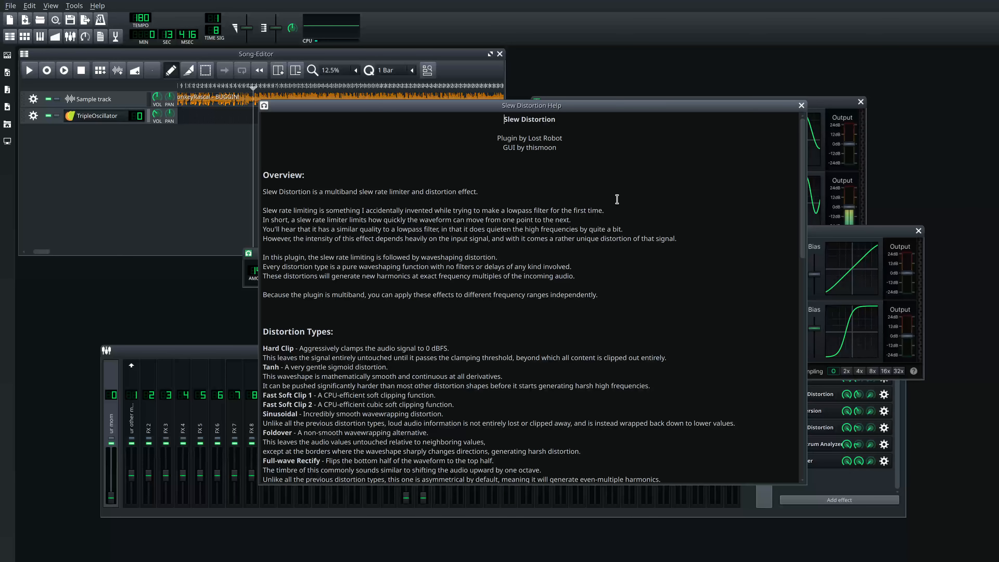
pyautogui.moveTo(568, 149)
pyautogui.mouseDown()
pyautogui.moveTo(506, 143)
pyautogui.moveTo(573, 147)
pyautogui.mouseUp()
pyautogui.click(566, 142)
# Arrange the help text and the second Slew Distortion's controls side by side.
pyautogui.click(859, 230)
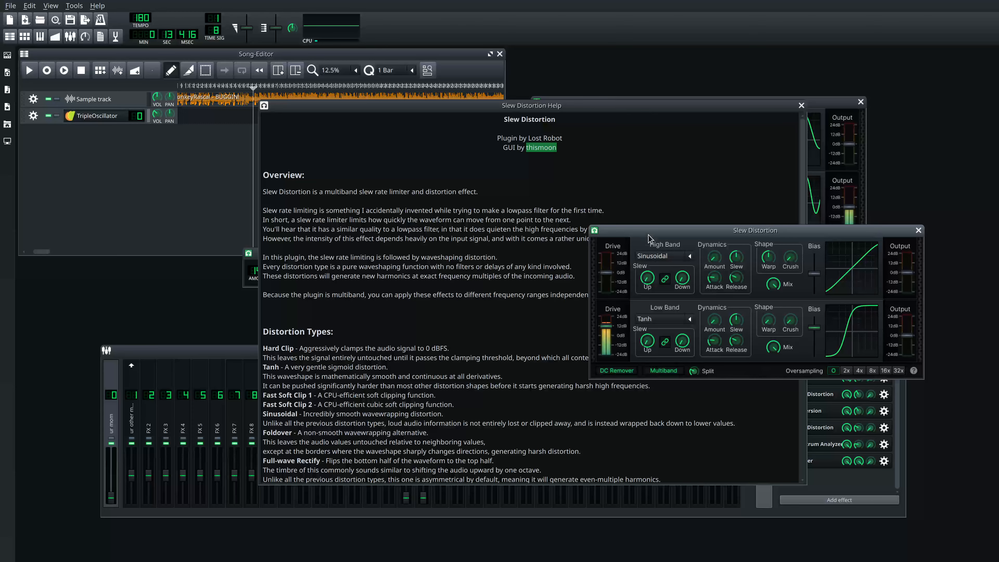
pyautogui.moveTo(753, 234)
pyautogui.mouseDown()
pyautogui.moveTo(763, 66)
pyautogui.moveTo(766, 232)
pyautogui.mouseUp()
pyautogui.moveTo(622, 108); pyautogui.dragTo(447, 101)
pyautogui.moveTo(751, 237); pyautogui.dragTo(786, 216)
pyautogui.click(444, 177)
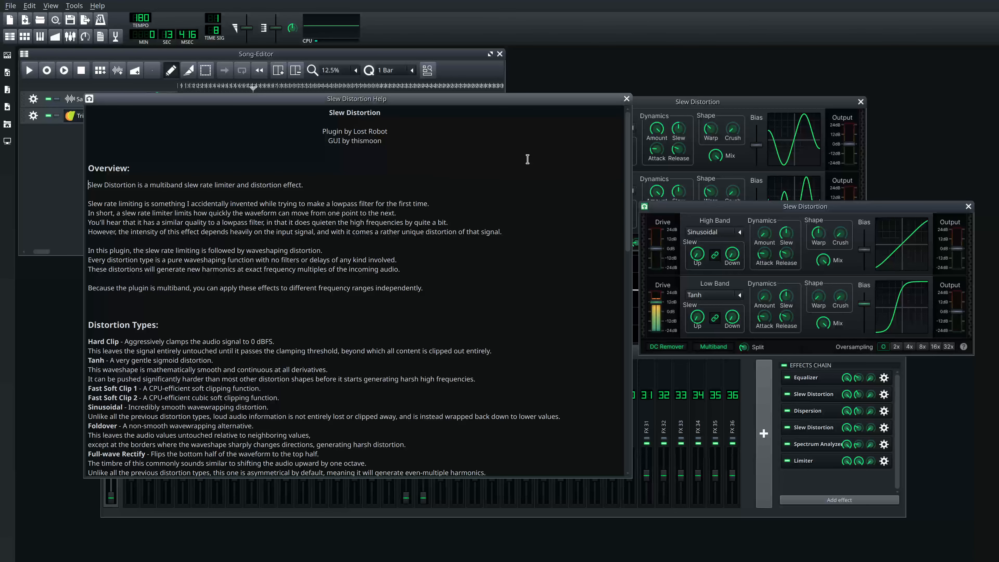
# Close the Slew Distortion help, move the second Slew Distortion back towards the first, and refocus TripleOscillator.
pyautogui.moveTo(626, 143); pyautogui.dragTo(594, 86)
pyautogui.click(627, 98)
pyautogui.moveTo(801, 211); pyautogui.dragTo(780, 213)
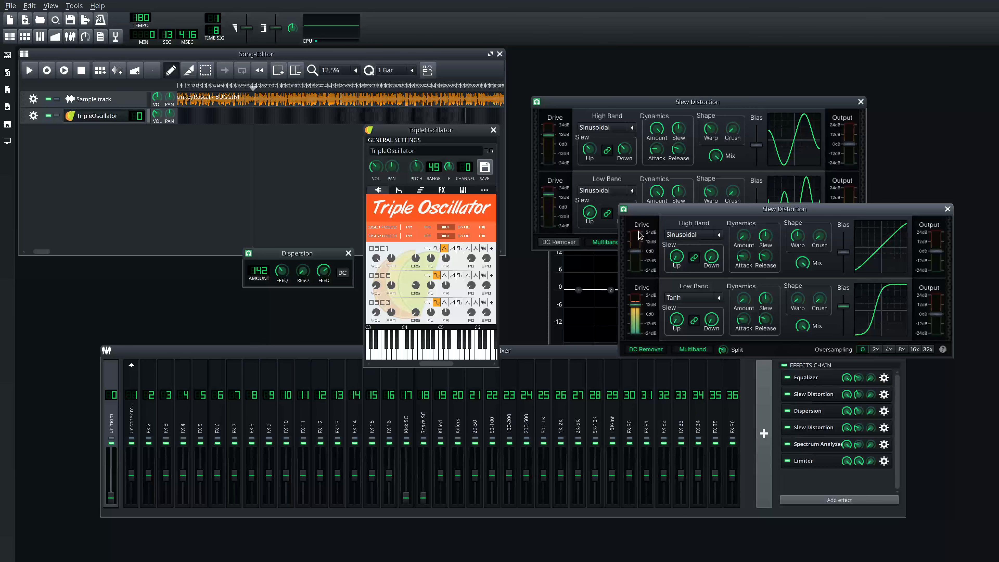
pyautogui.click(454, 219)
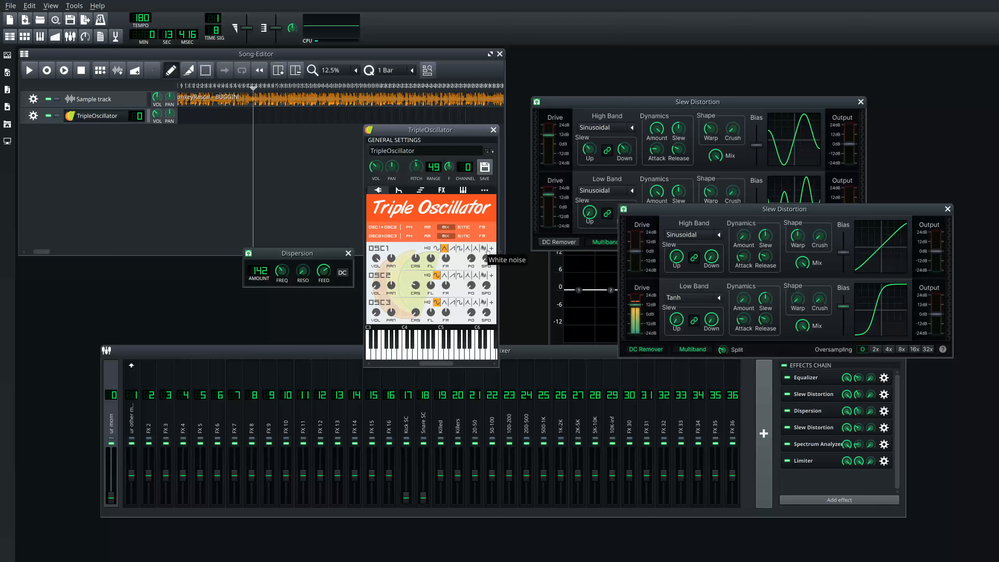
# Switch to the GPU Screen Recorder window.
pyautogui.press('super')
pyautogui.click(301, 237)
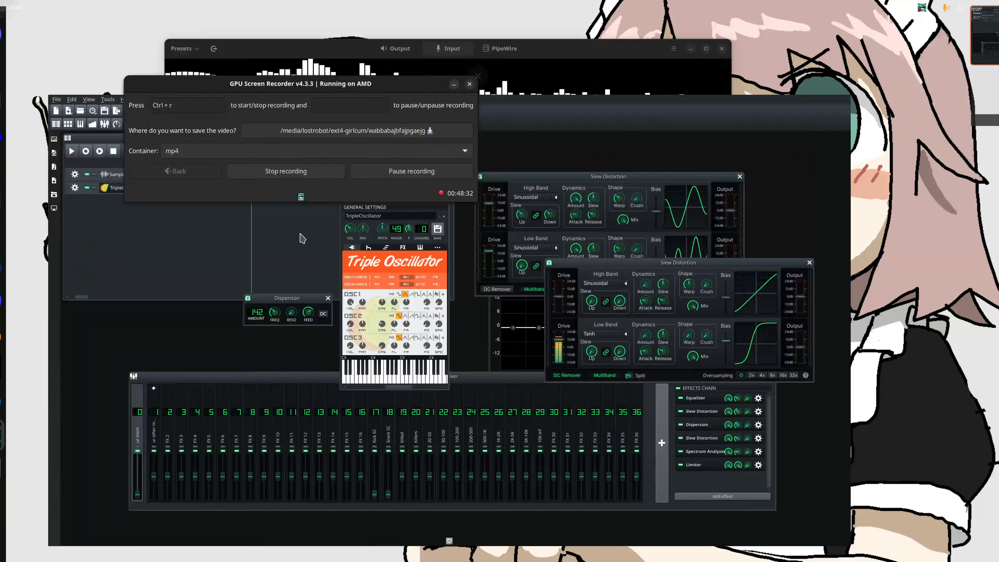